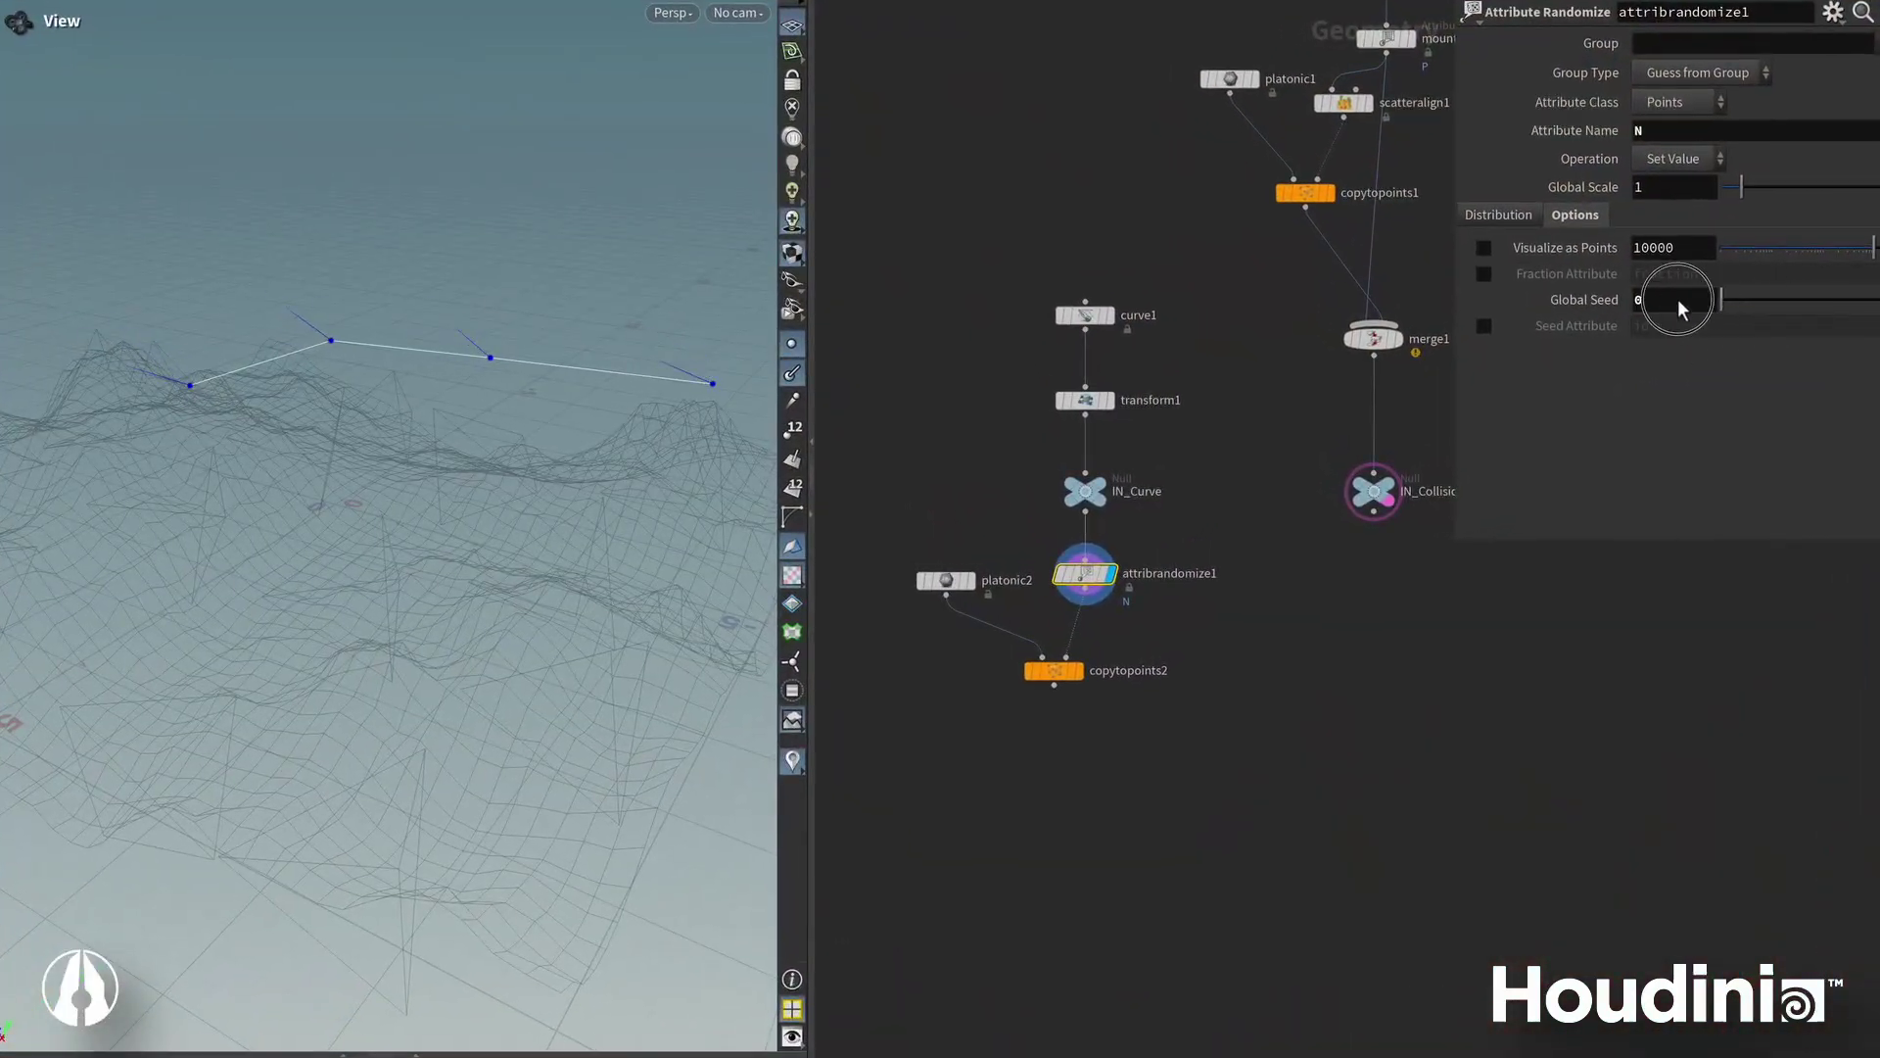
# Try new seeds for the octahedra orientations and set the ray Scale to 0.88.
pyautogui.moveTo(1720, 298); pyautogui.dragTo(1814, 304)
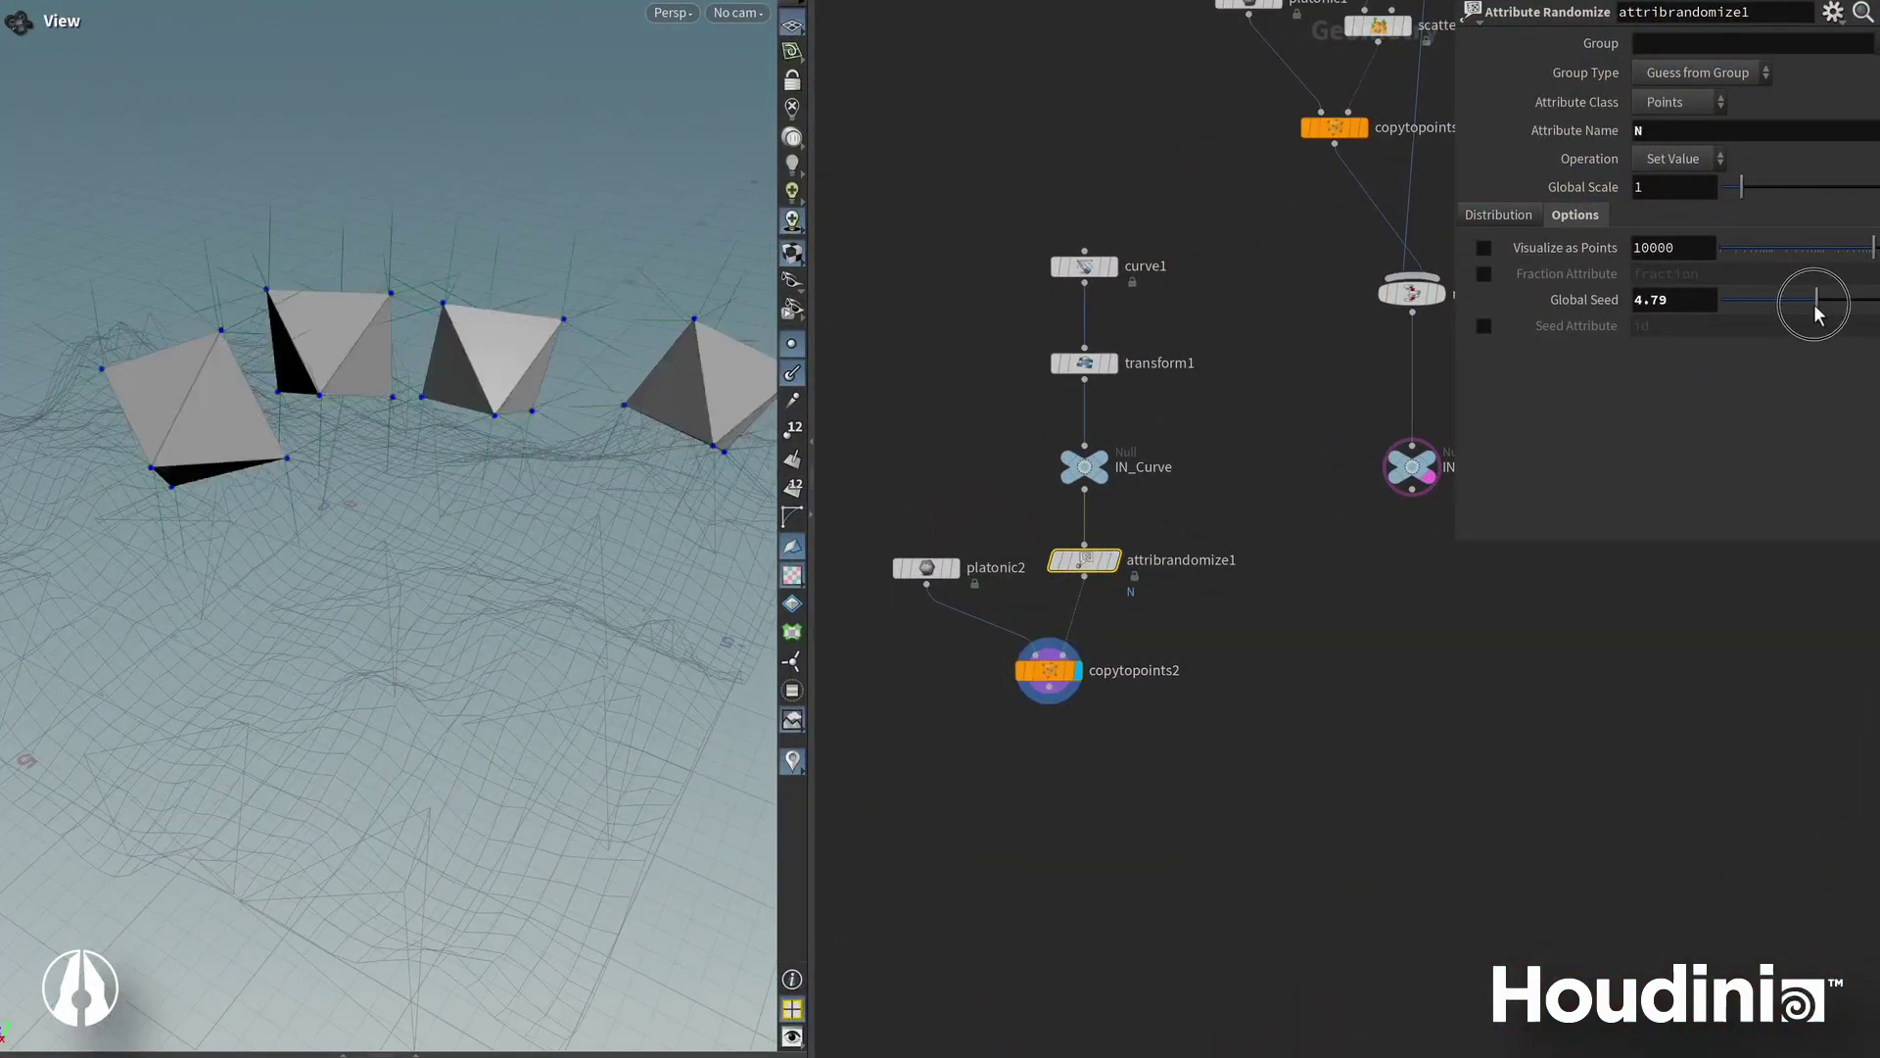
pyautogui.moveTo(1814, 303); pyautogui.dragTo(1794, 306)
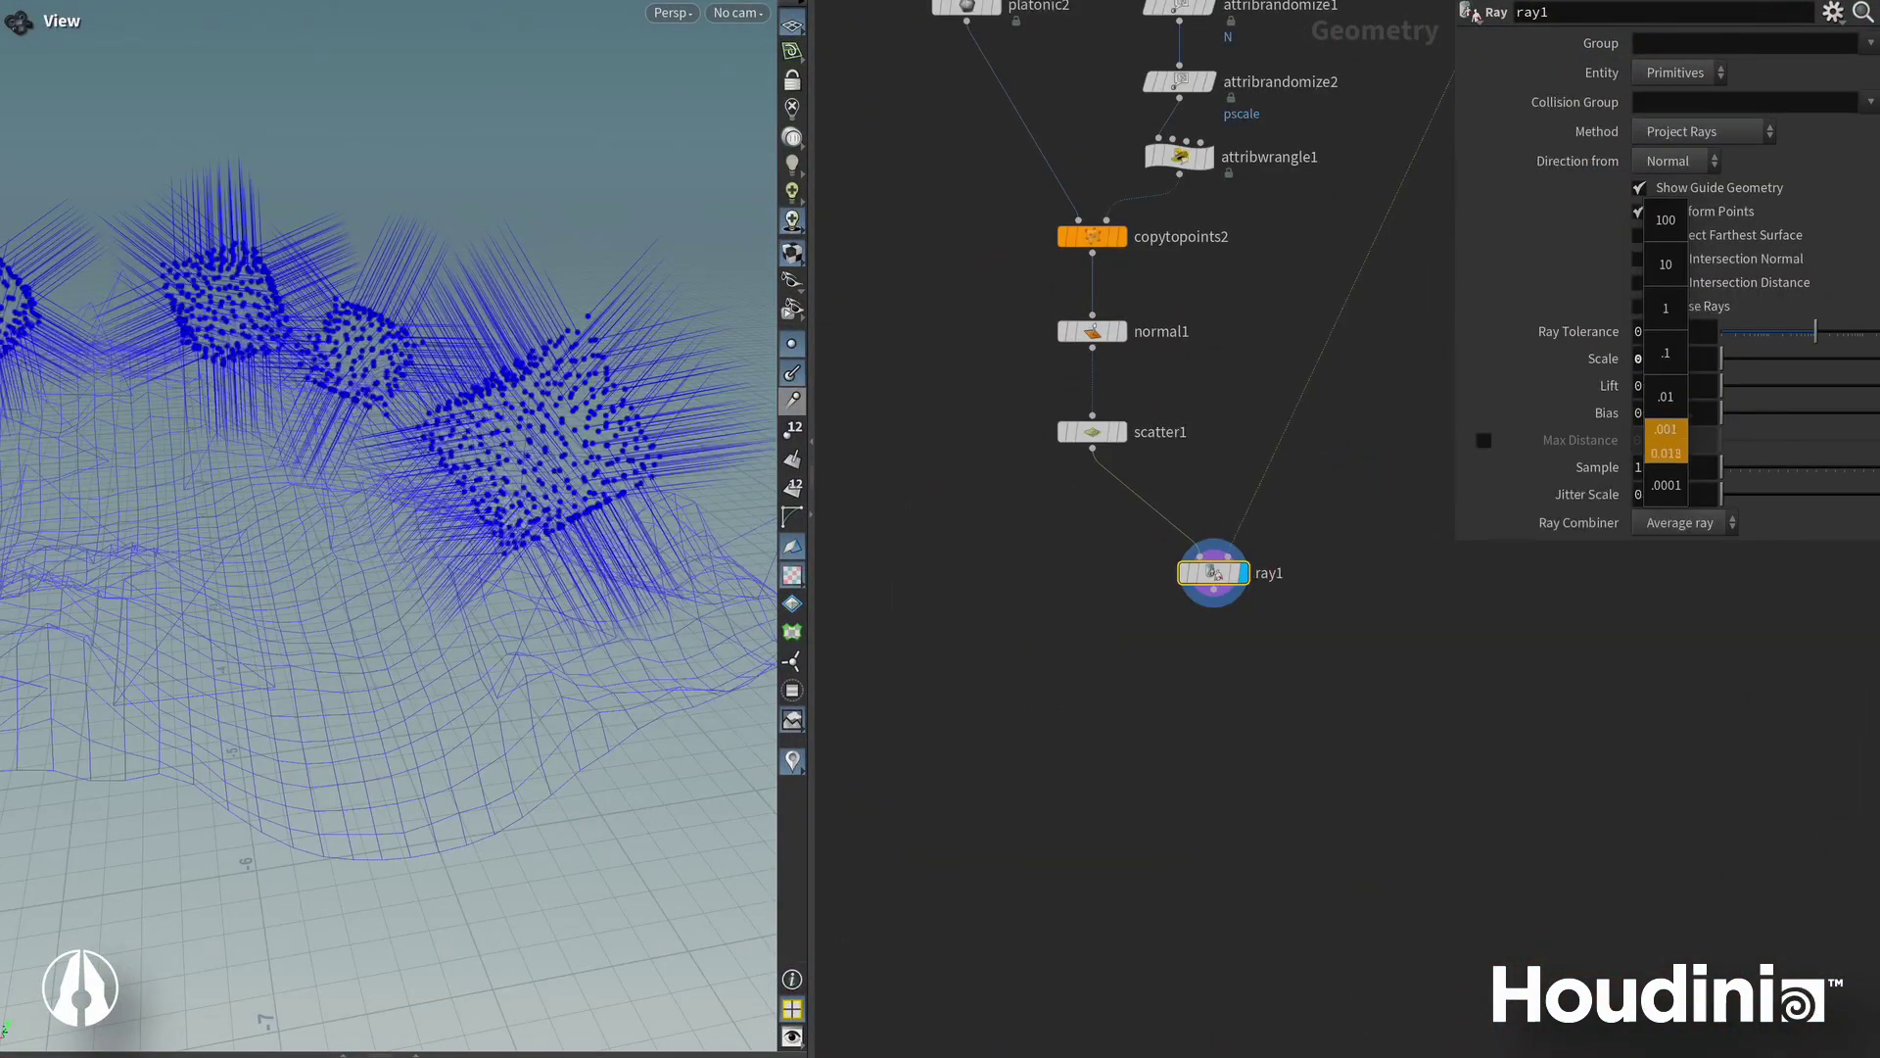
pyautogui.moveTo(1666, 441); pyautogui.dragTo(1762, 399, button='middle')
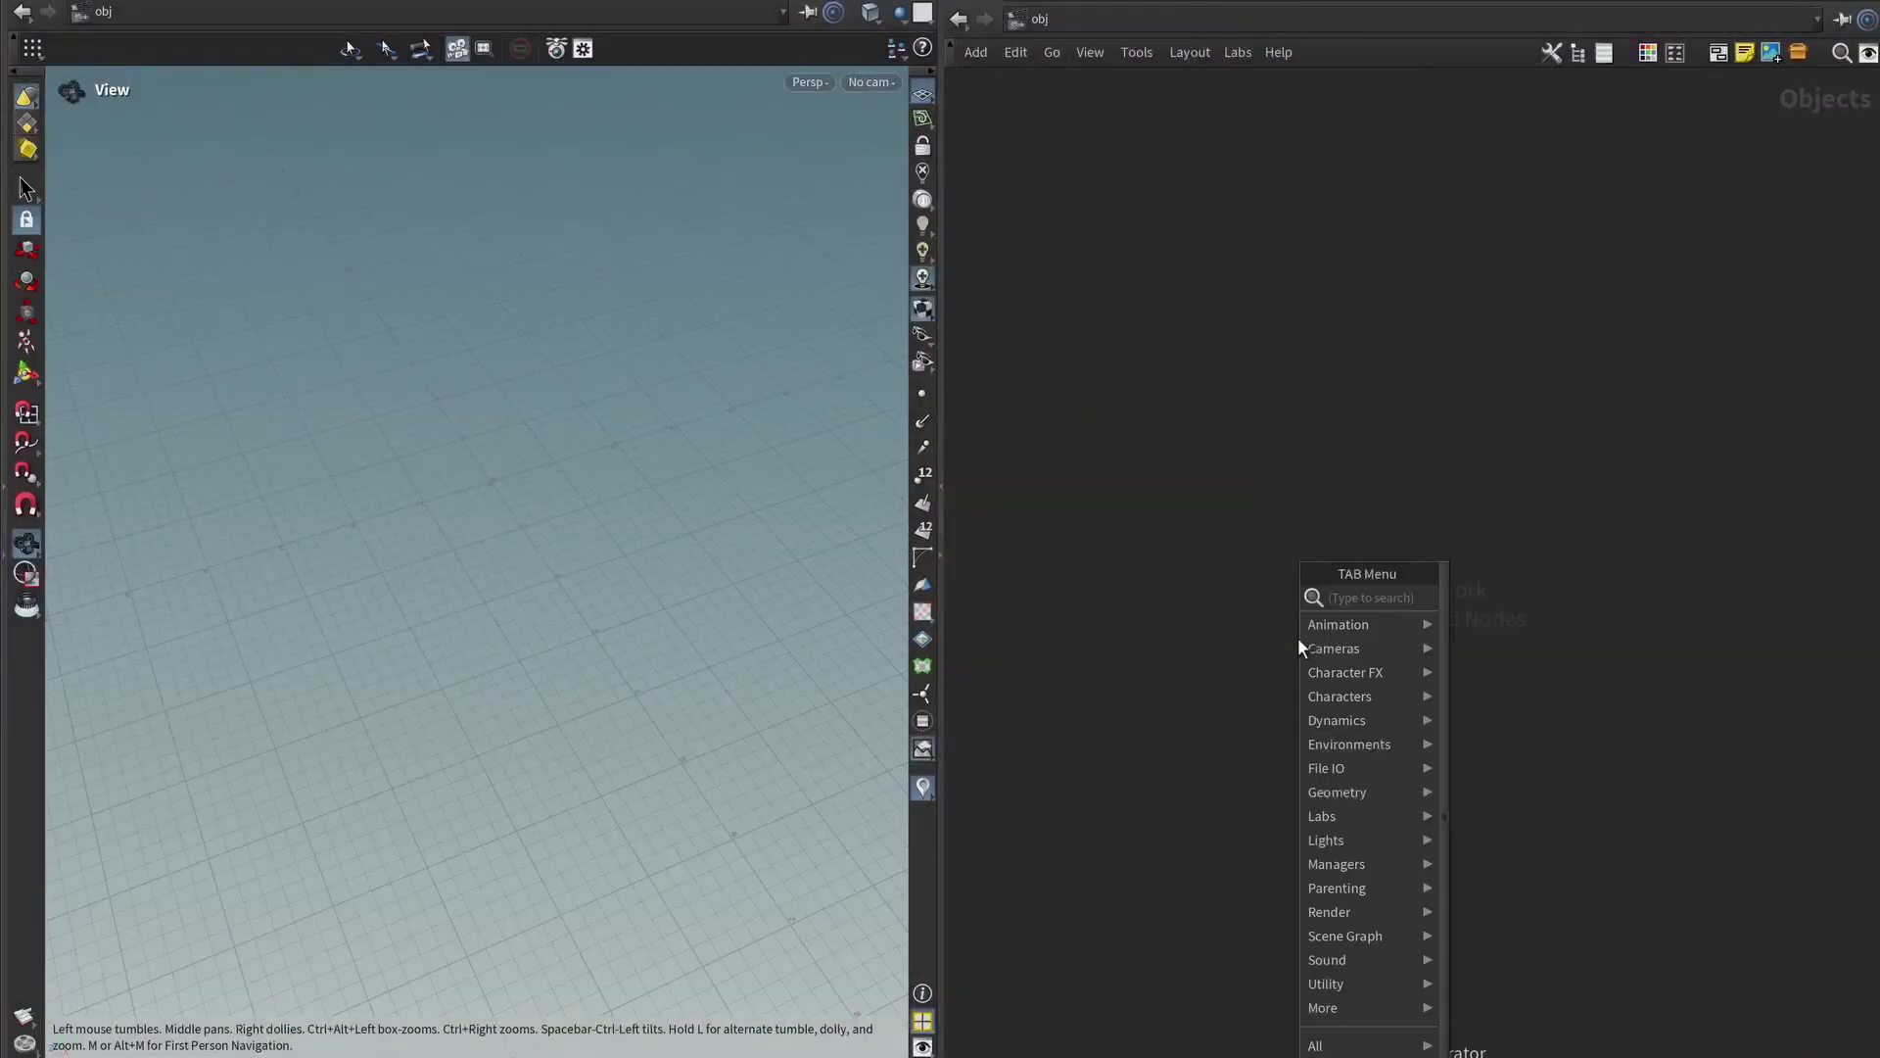
# Create a Geometry node, geo1, and go inside it.
pyautogui.write('geo')
pyautogui.press('Return')
pyautogui.click(1358, 558)
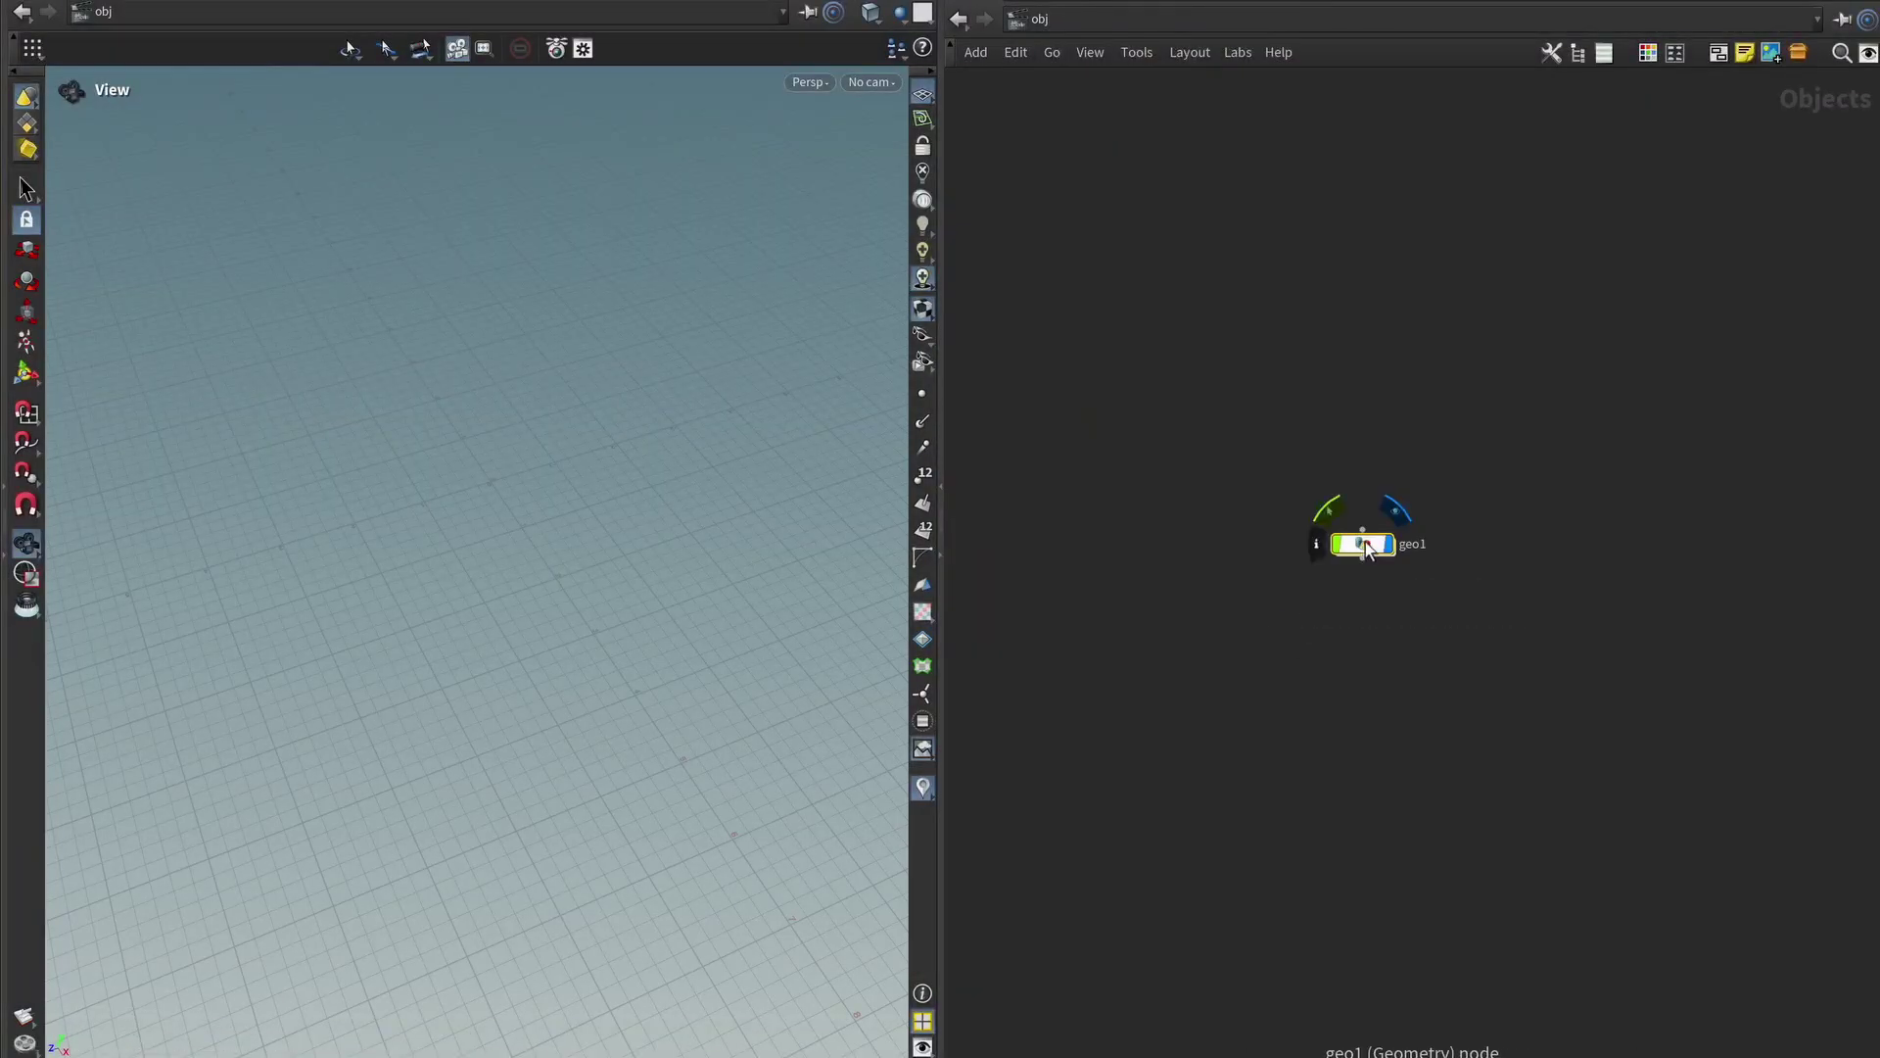
pyautogui.doubleClick(1362, 544)
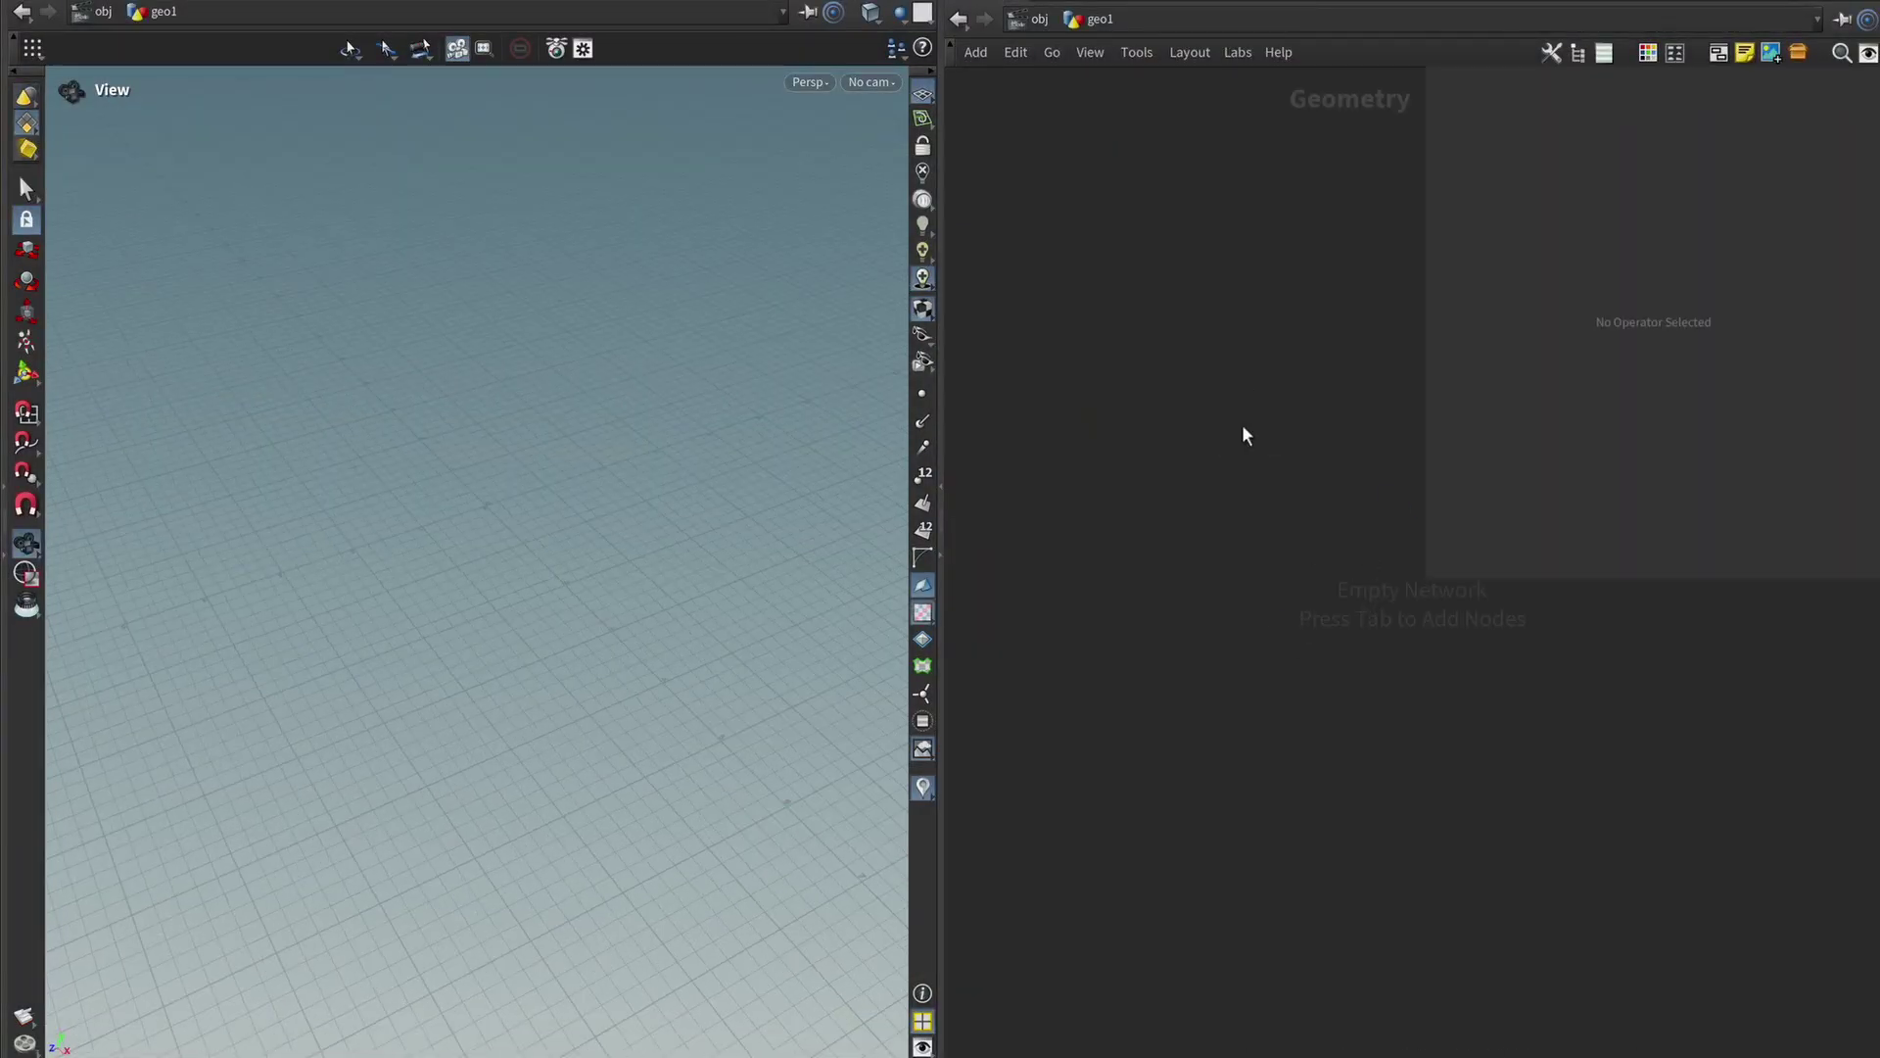
# Add a Grid node with Rows and Columns set to 50.
pyautogui.press('Tab')
pyautogui.press('Return')
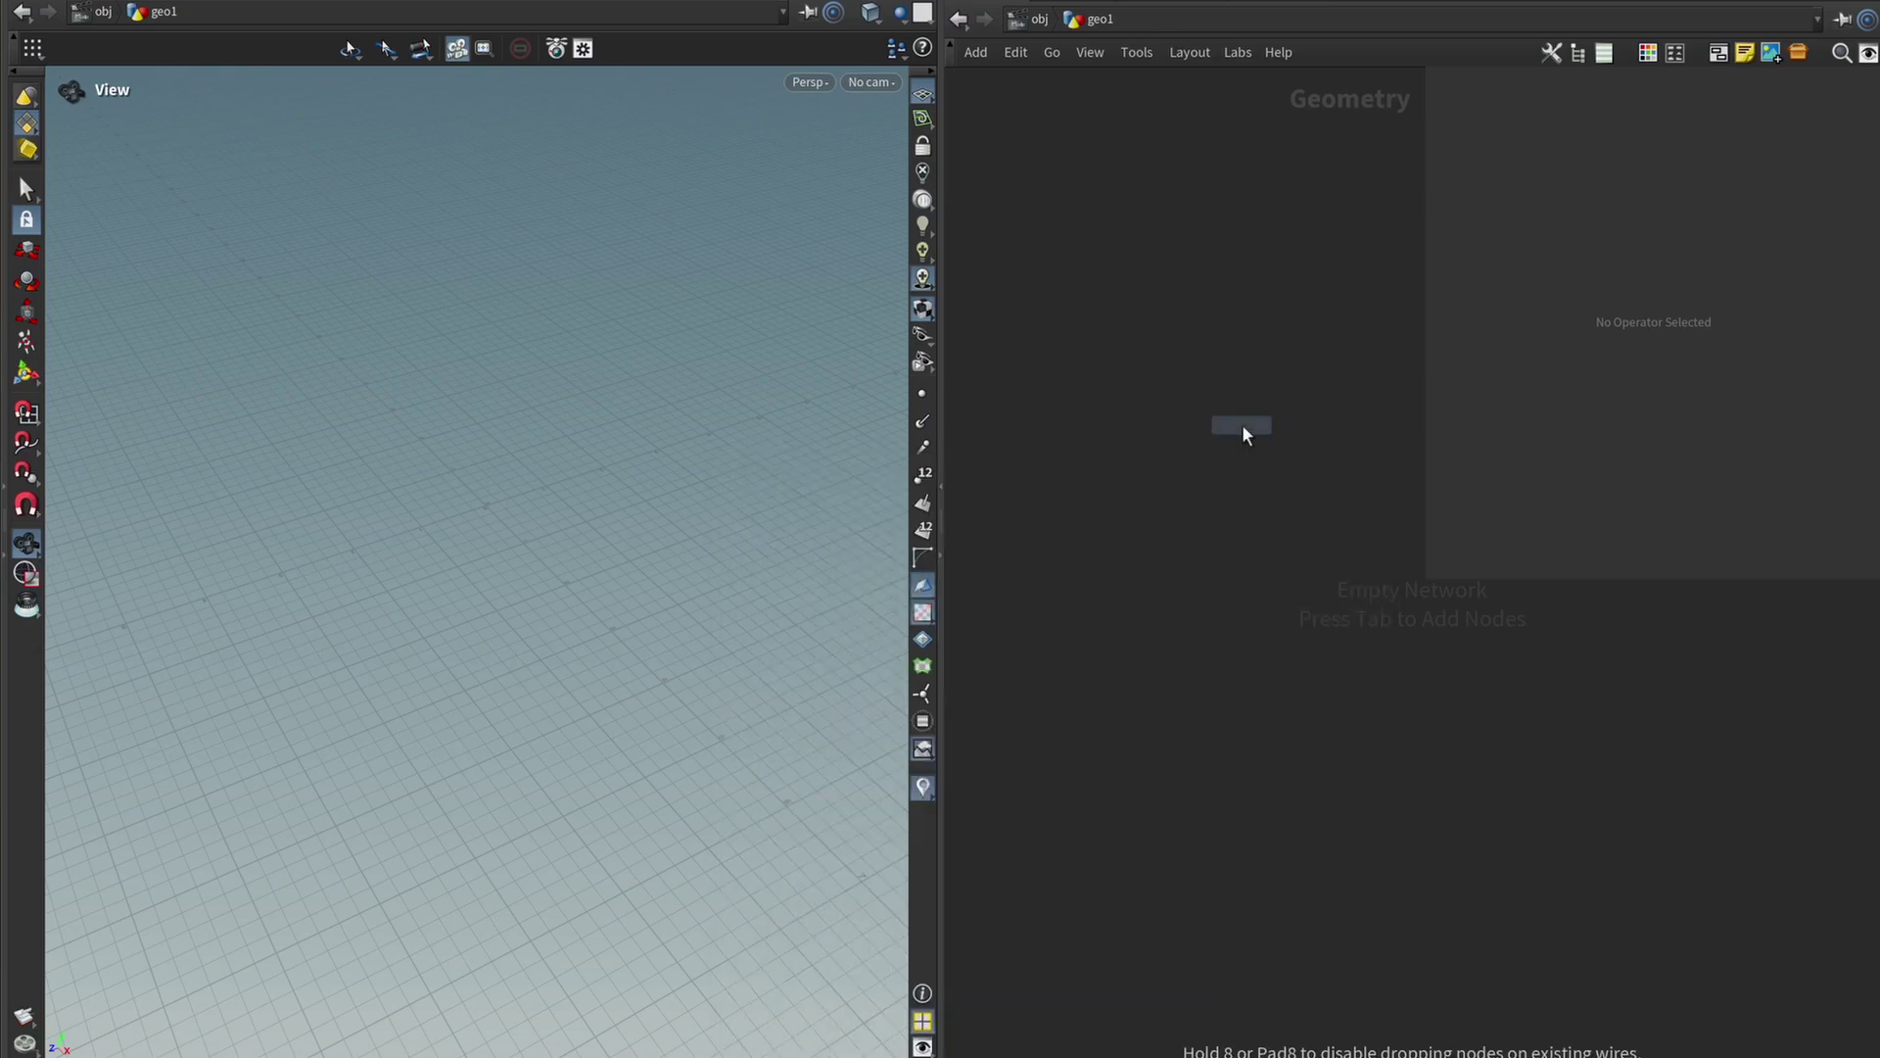
pyautogui.click(1241, 425)
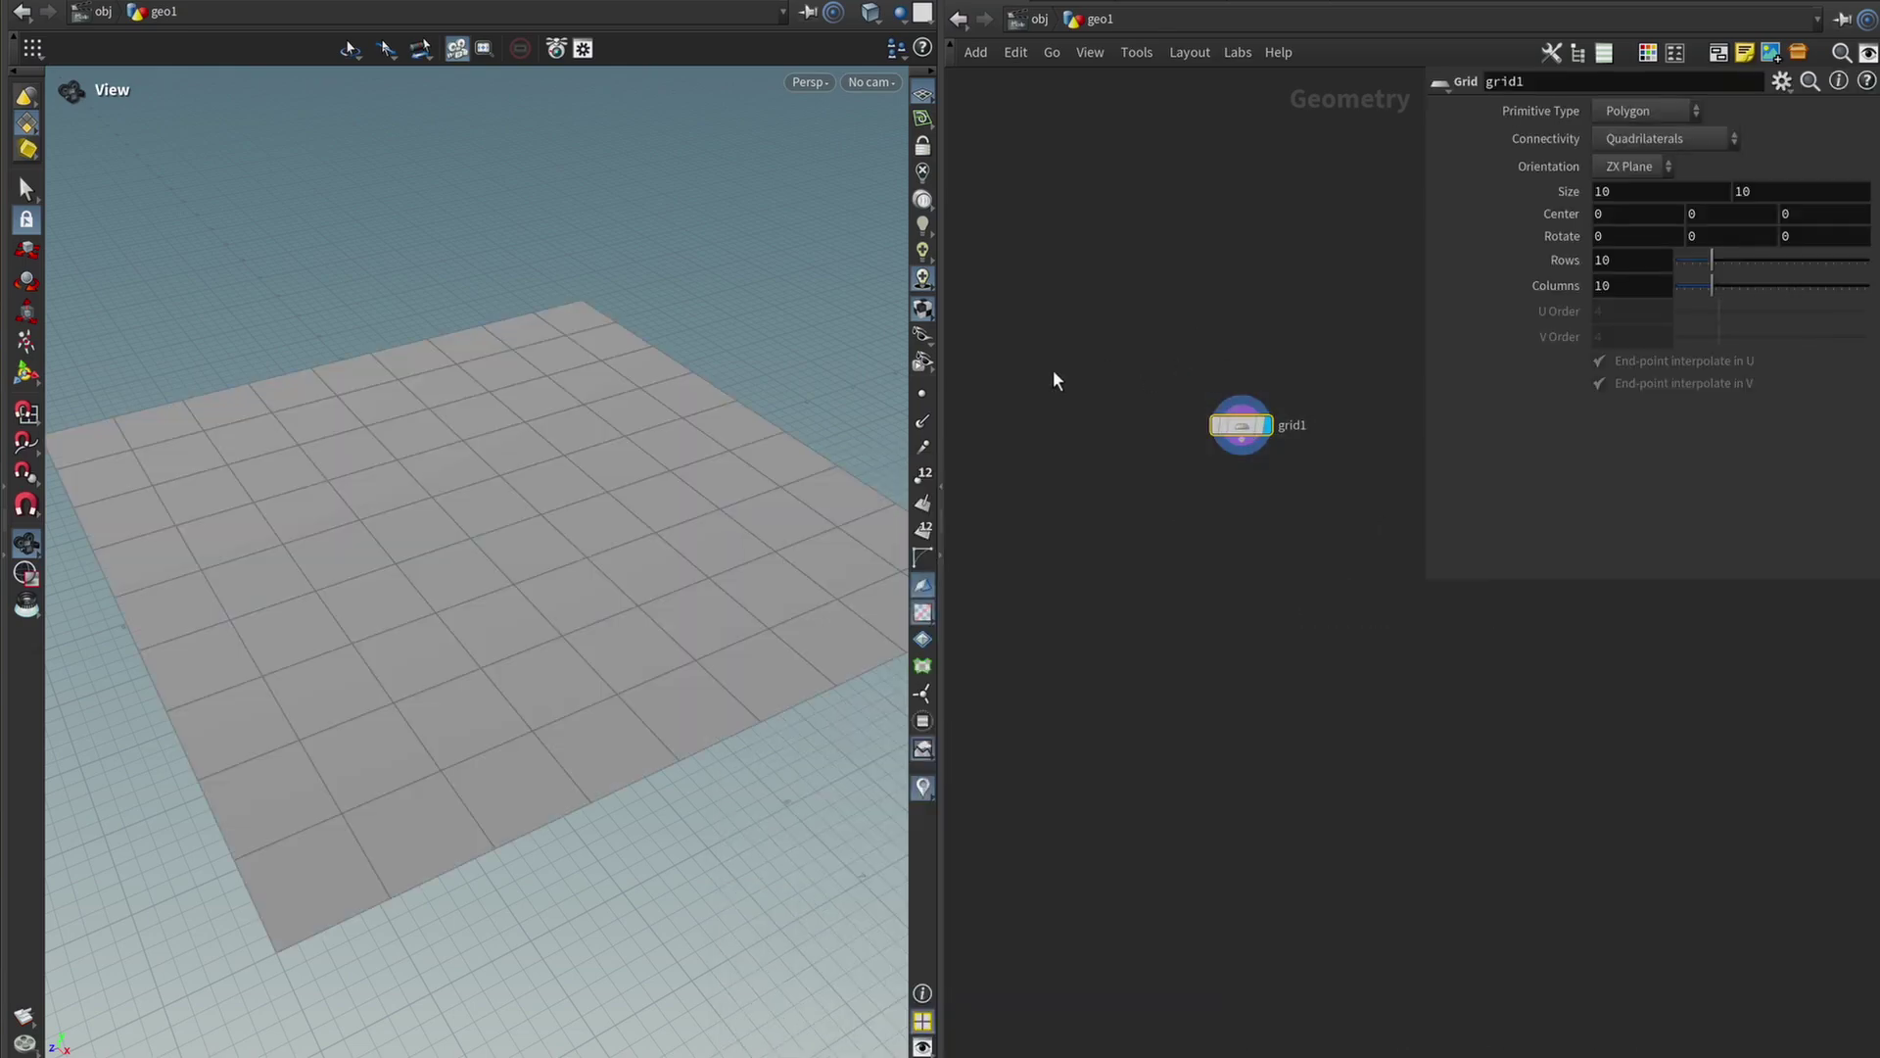
pyautogui.click(1078, 554)
pyautogui.click(1758, 270)
pyautogui.moveTo(1758, 270); pyautogui.dragTo(1861, 272)
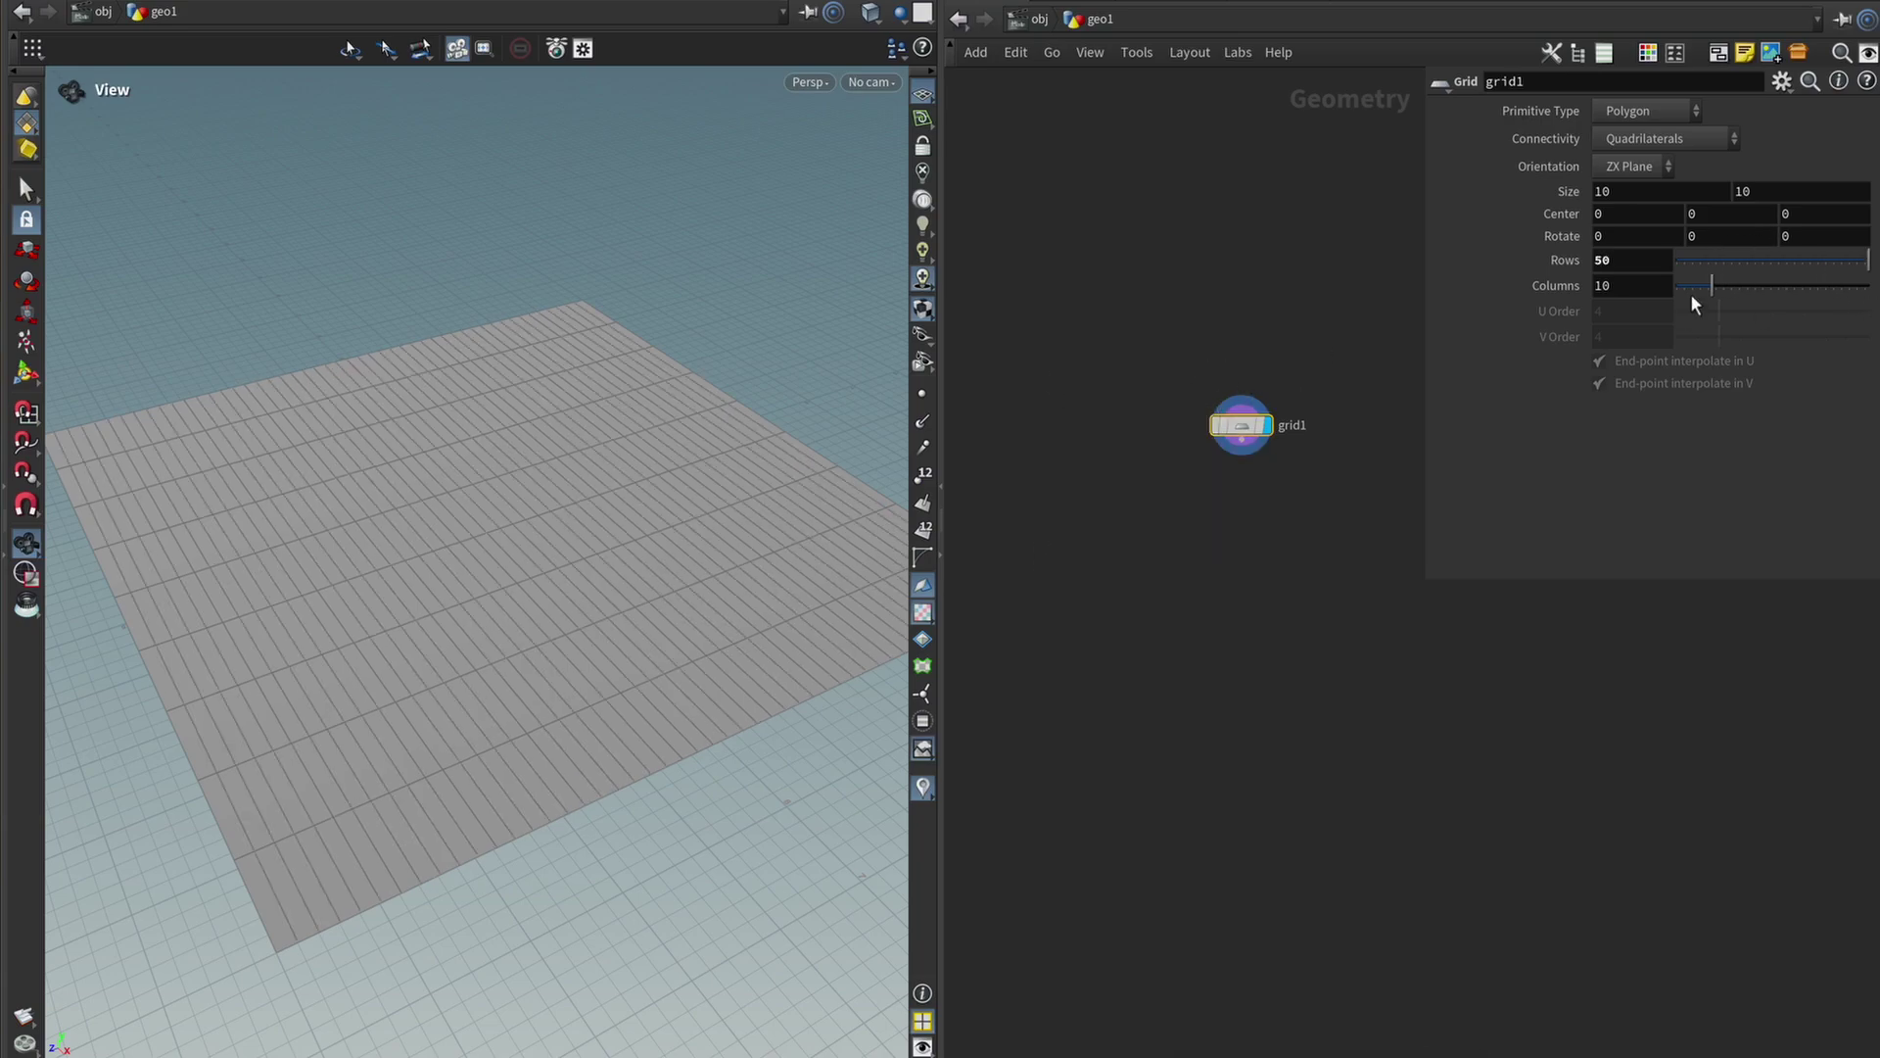
# Add a Mountain node with Amplitude 1.88 and Element Size 4.21.
pyautogui.click(1255, 513)
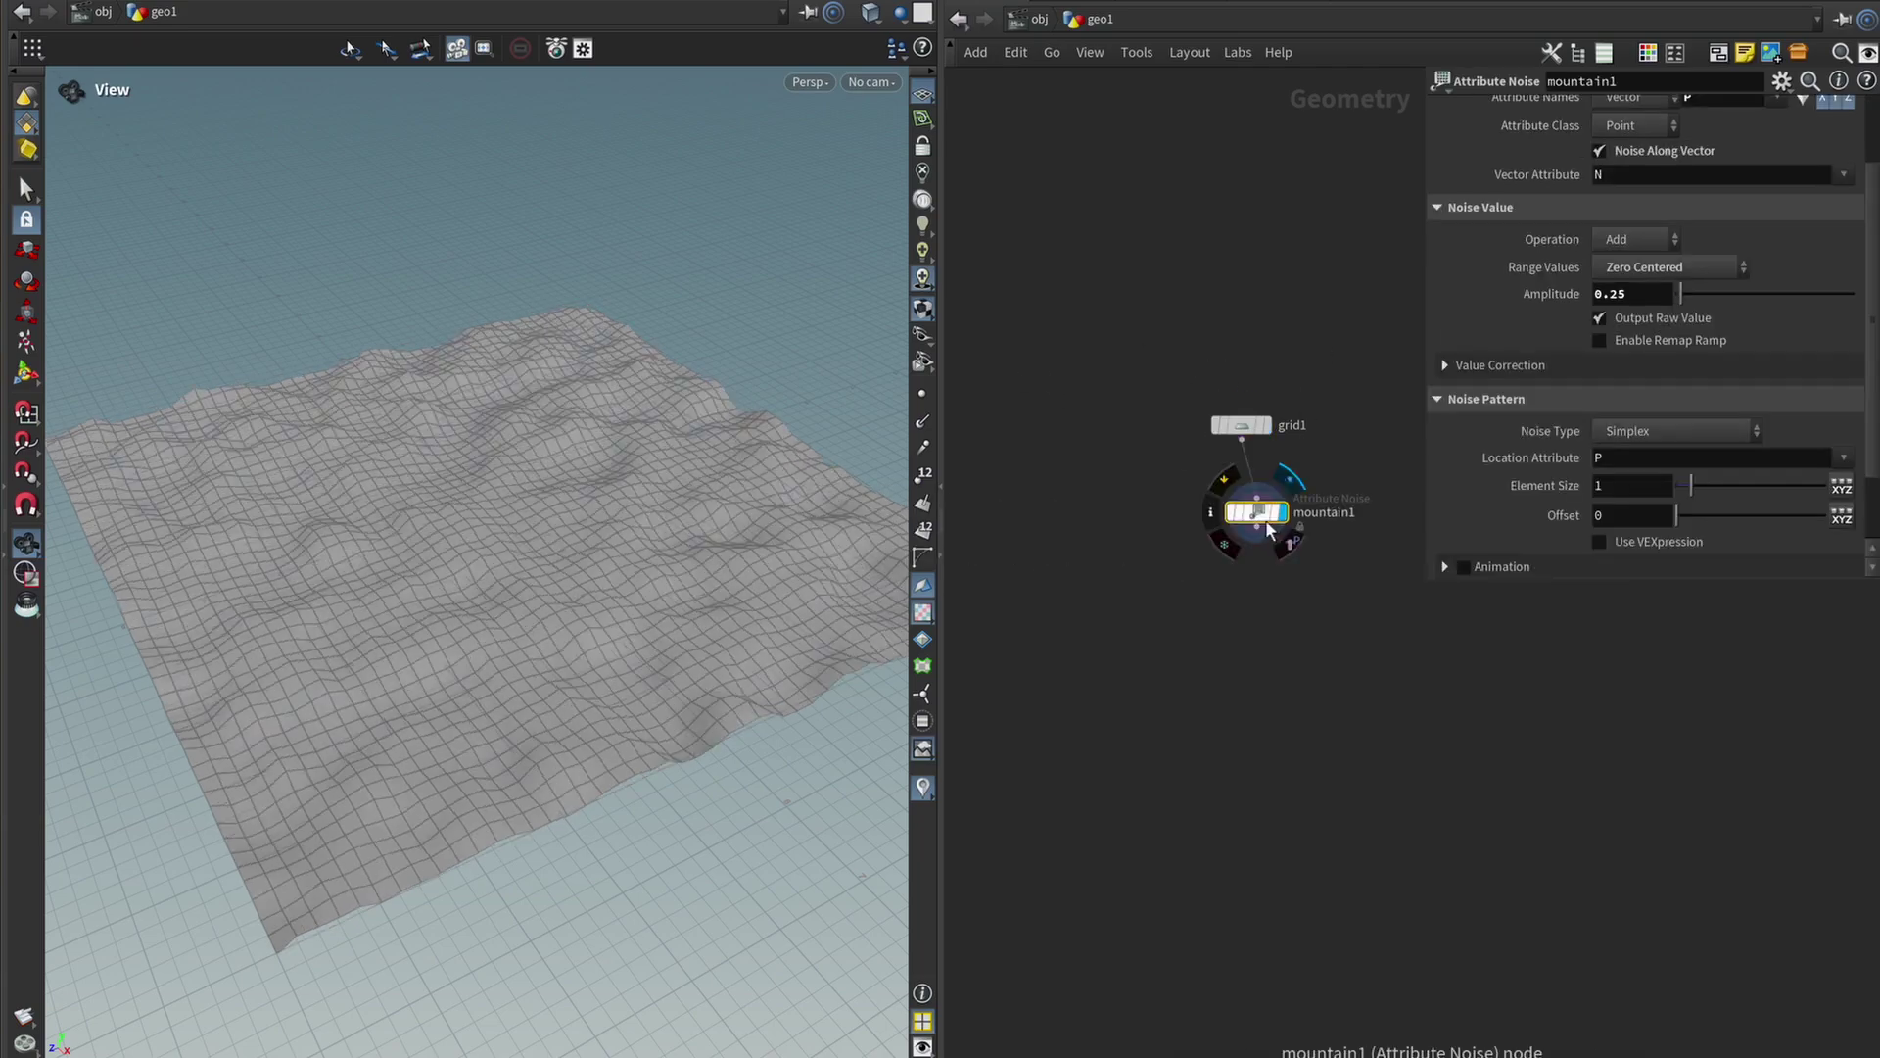
pyautogui.click(1709, 293)
pyautogui.moveTo(1695, 486); pyautogui.dragTo(1733, 487)
pyautogui.moveTo(685, 568); pyautogui.dragTo(822, 528)
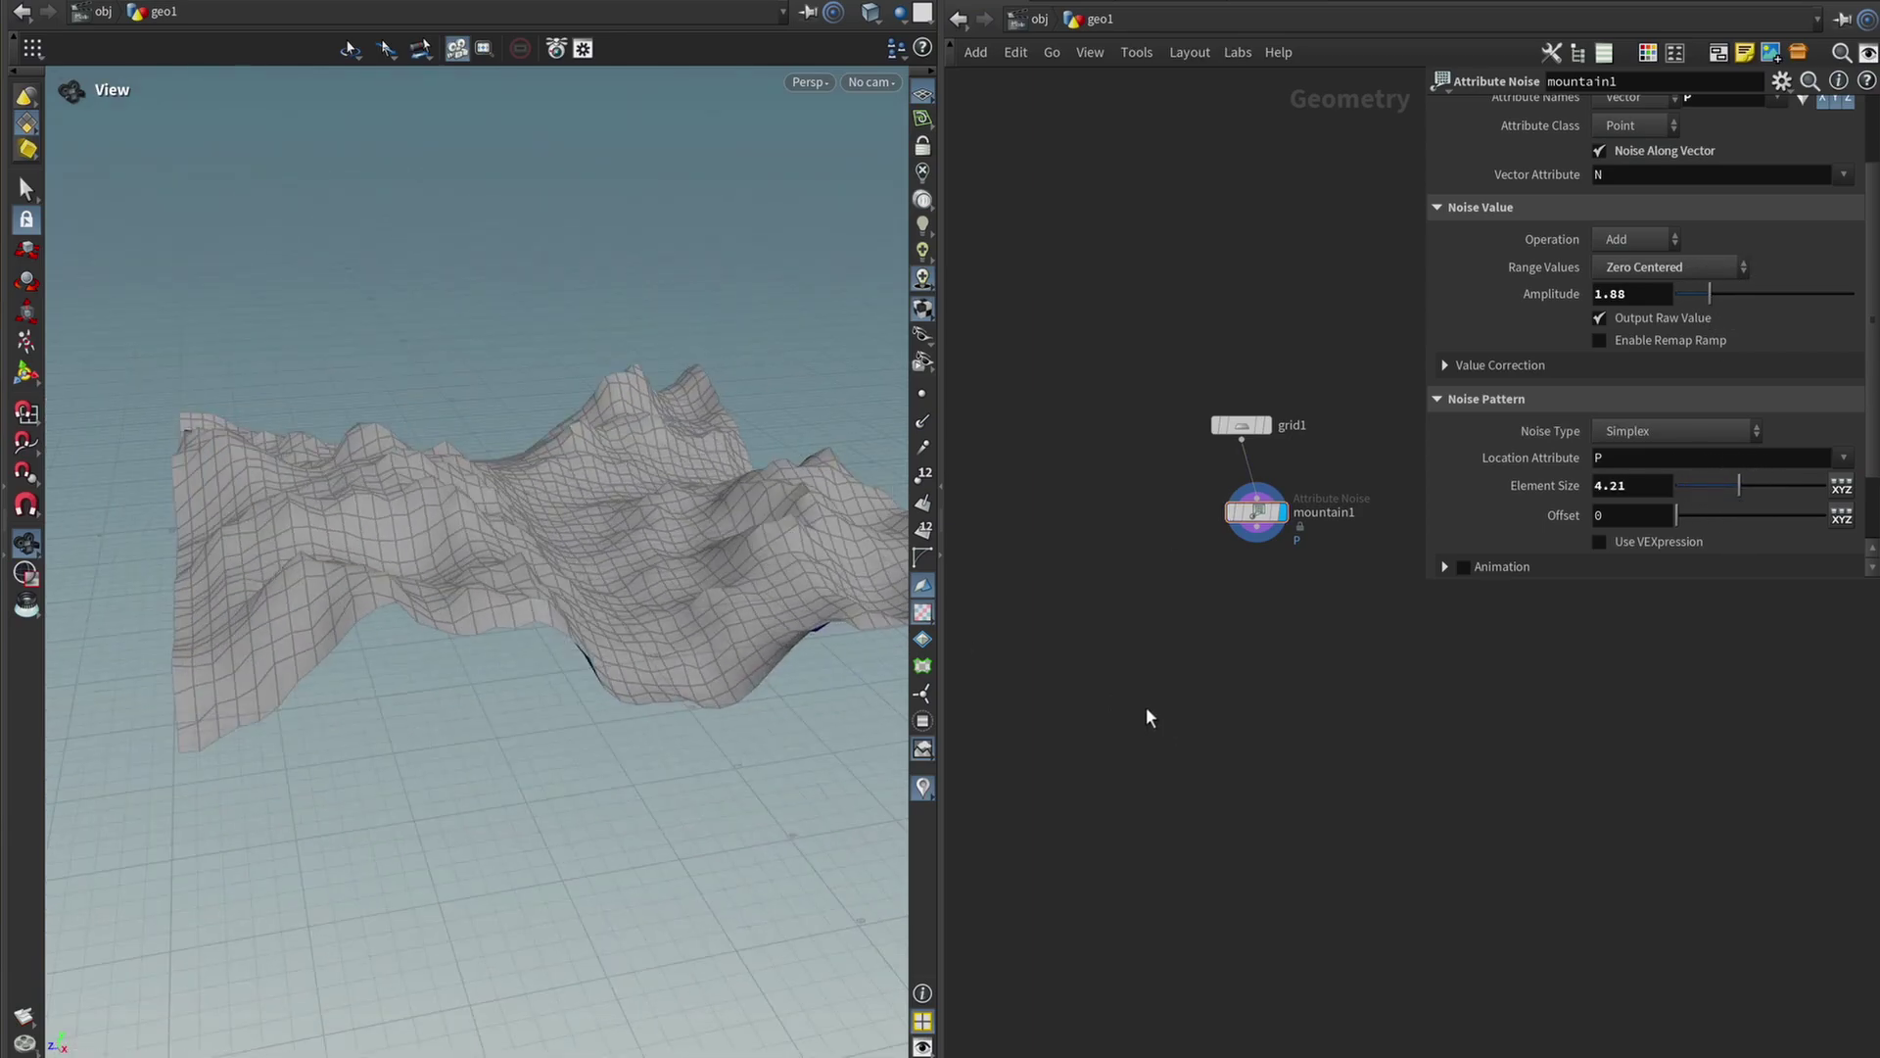
# Add a Scatter and Align node below mountain1 and lay the nodes out in a column.
pyautogui.press('Tab')
pyautogui.write('scatter')
pyautogui.press('Down')
pyautogui.press('Return')
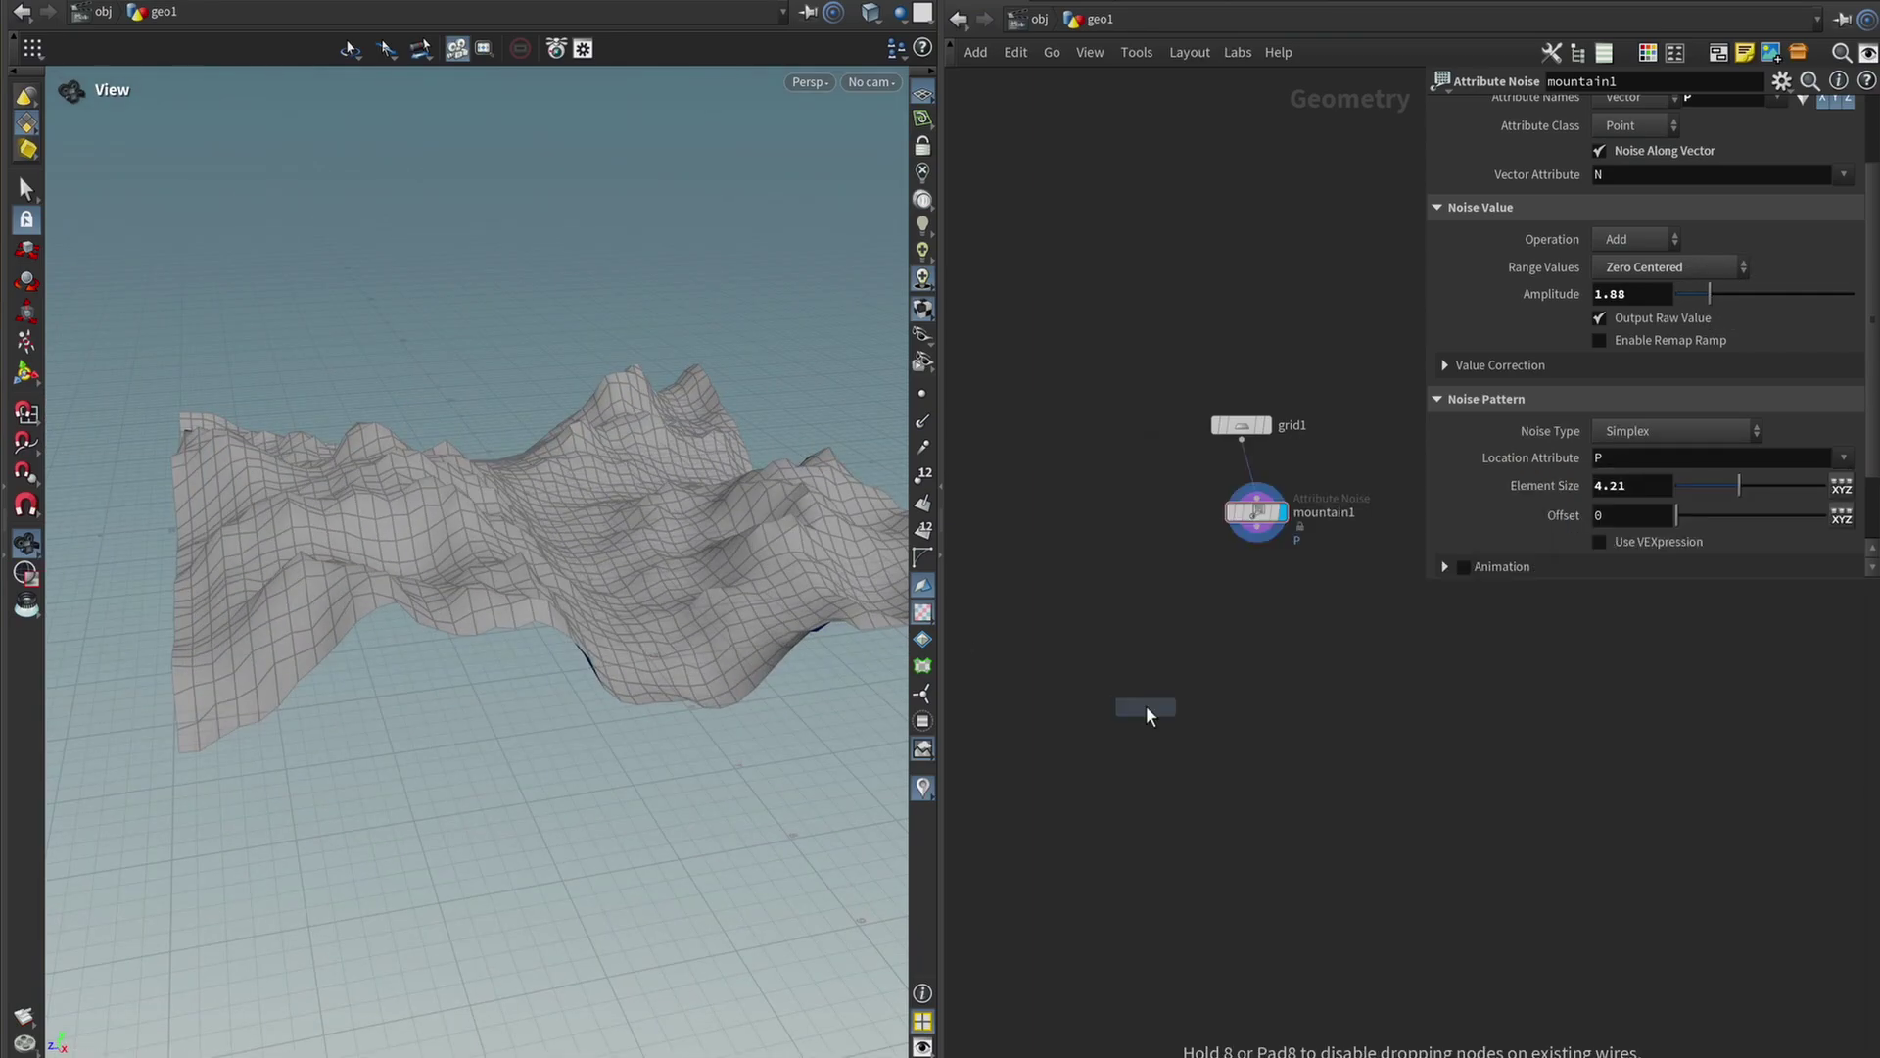
pyautogui.click(1244, 631)
pyautogui.hotkey('ctrl', 'a')
pyautogui.press('l')
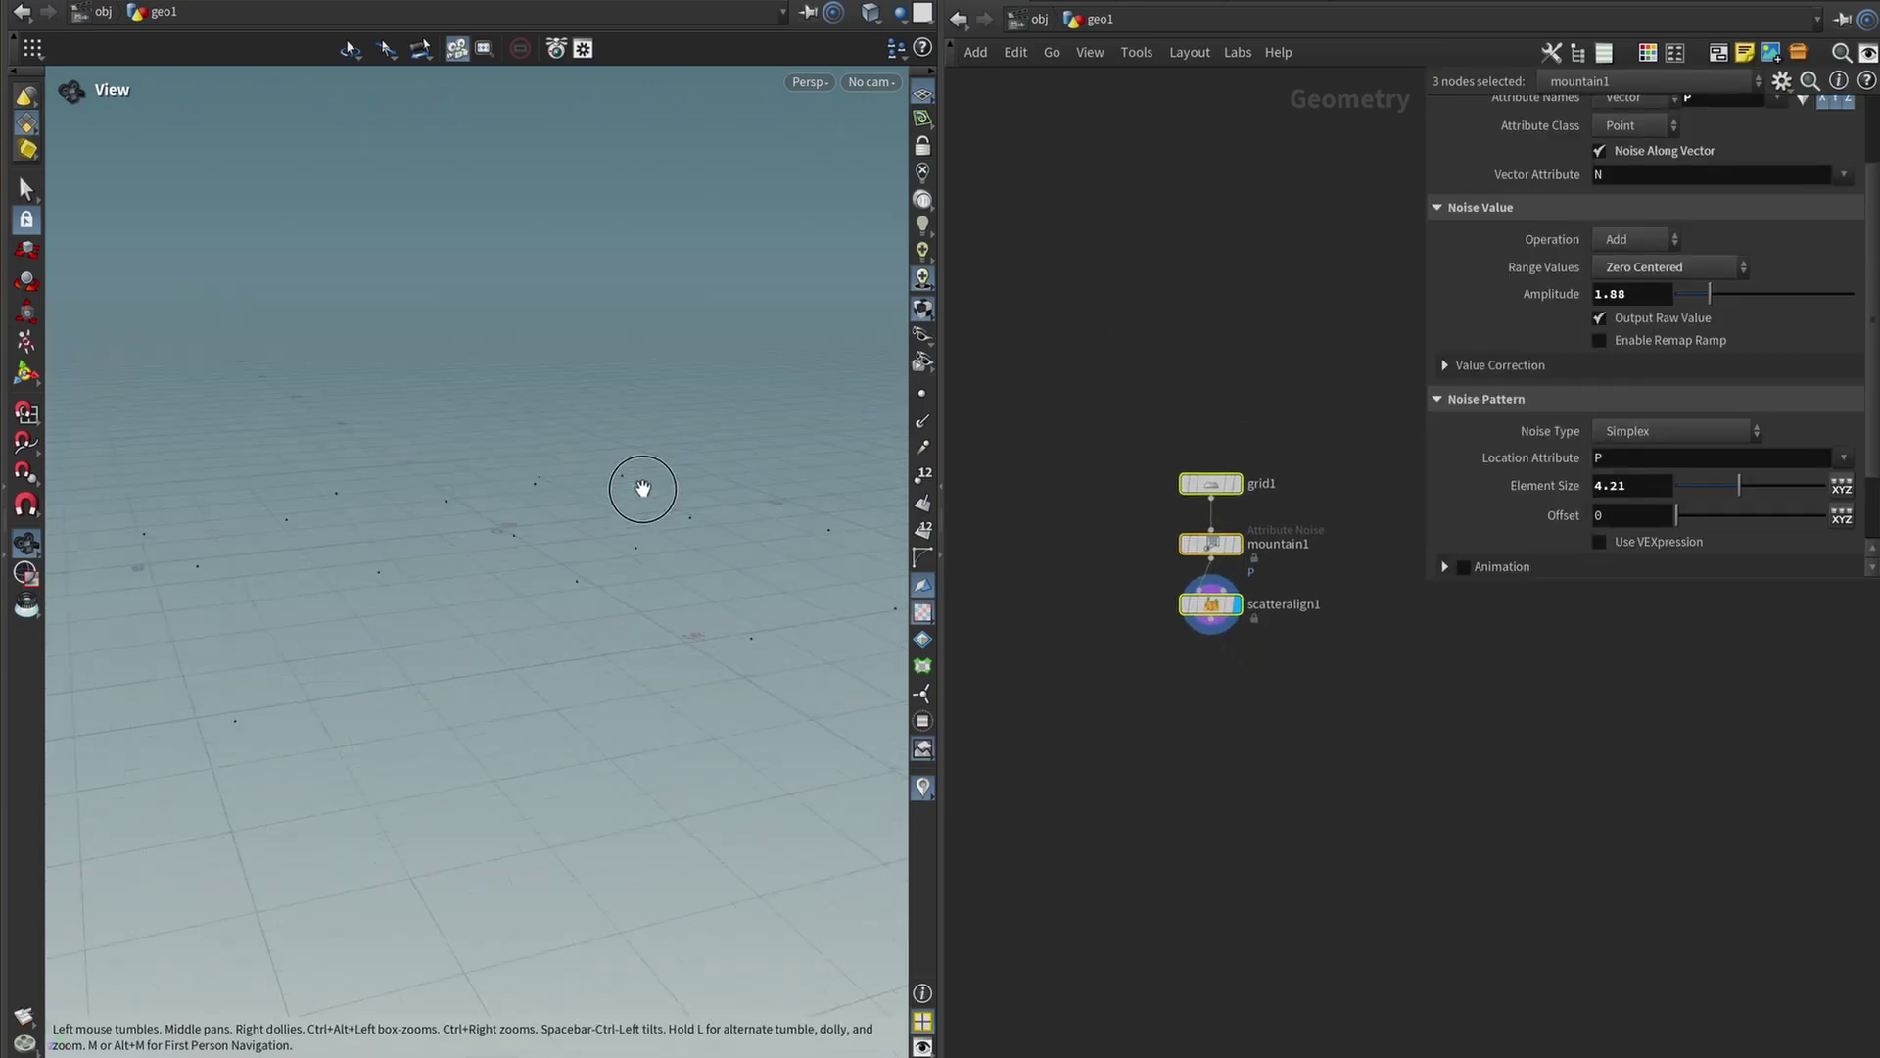
pyautogui.click(1148, 791)
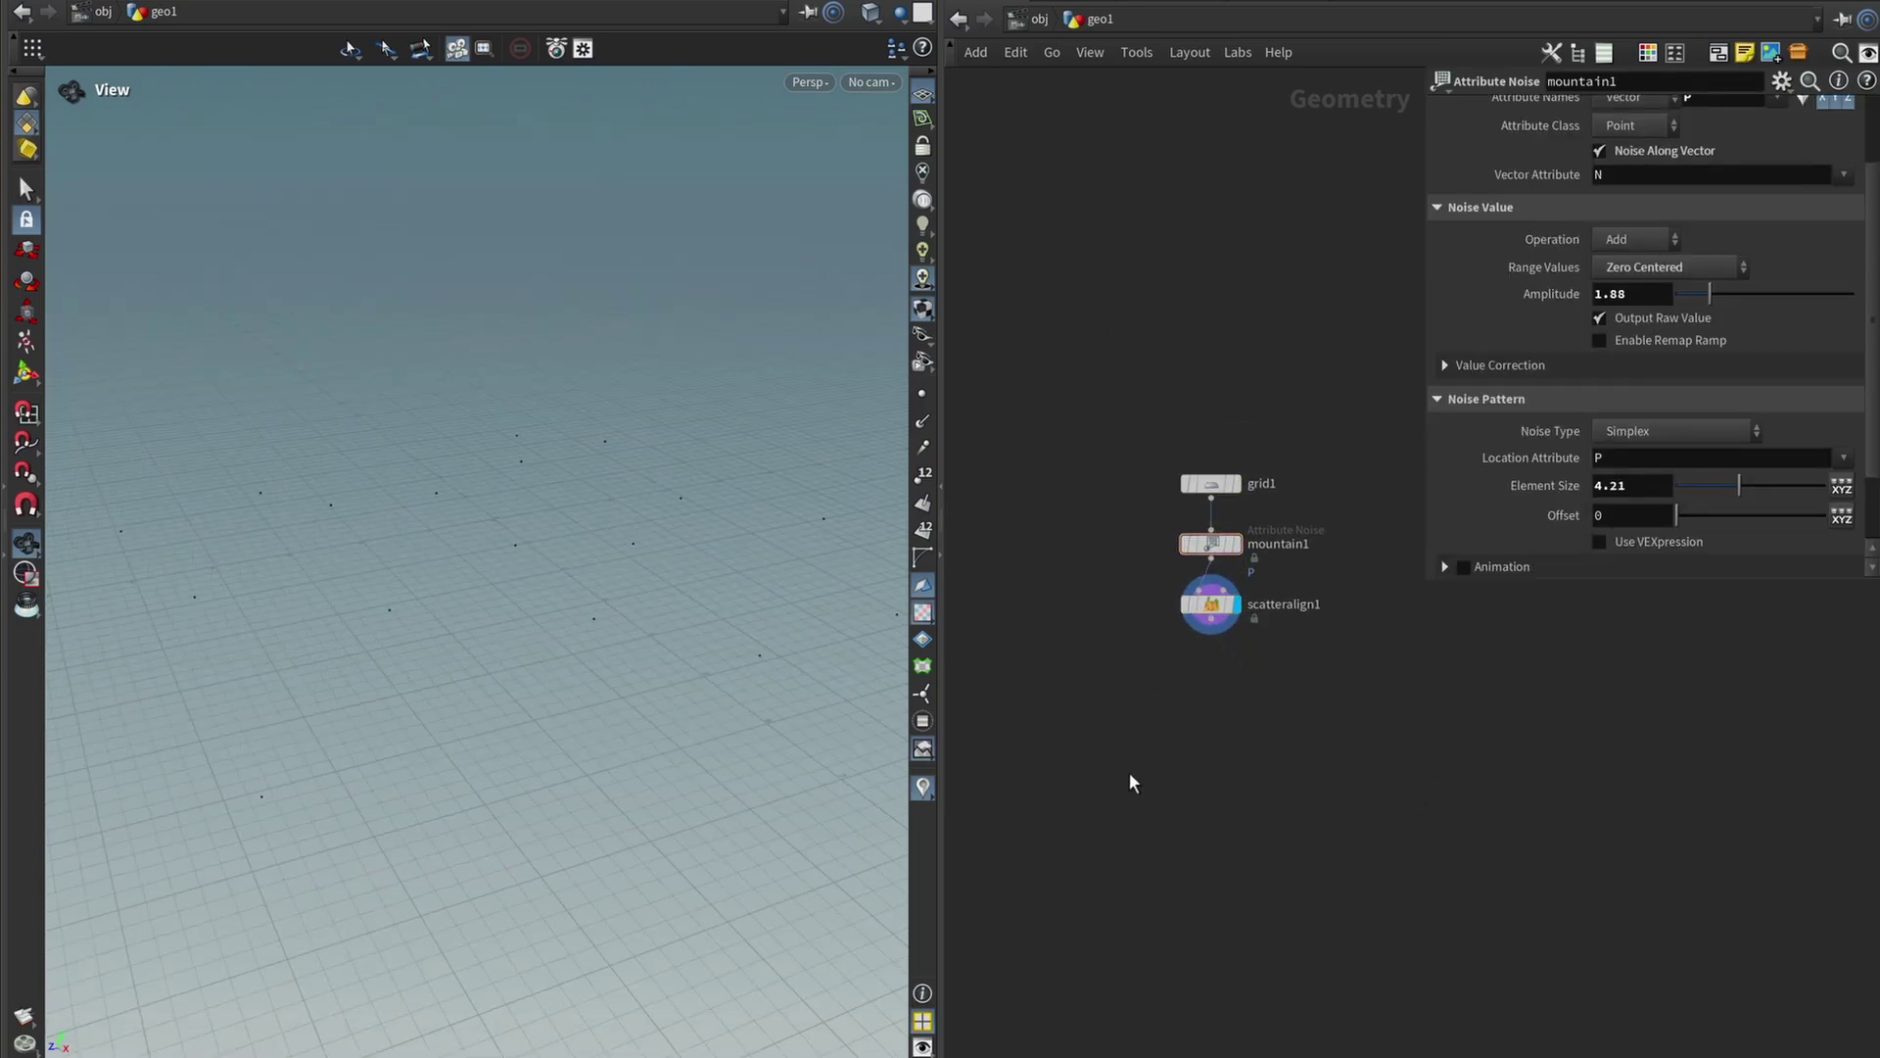
# Add a Platonic Solids node to the left of the node column.
pyautogui.press('Tab')
pyautogui.press('Escape')
pyautogui.press('Tab')
pyautogui.write('plat')
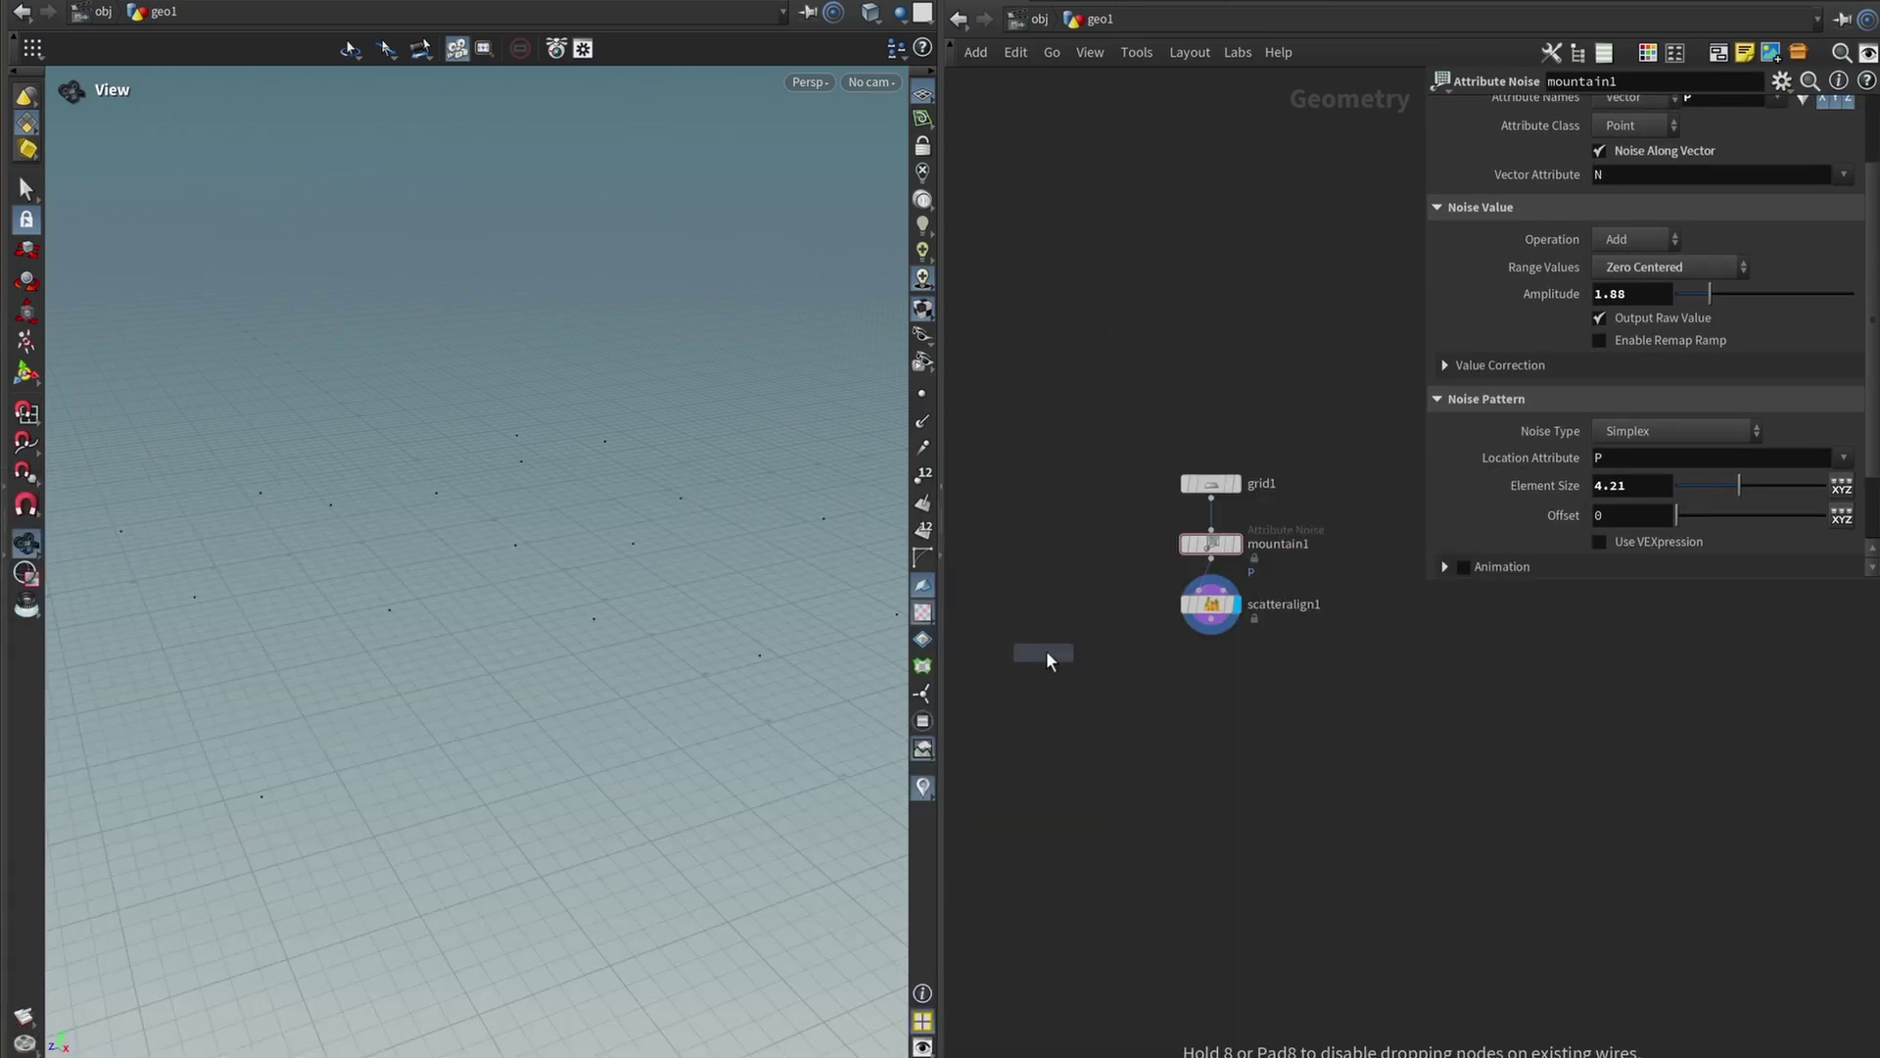
pyautogui.press('Return')
pyautogui.click(1084, 586)
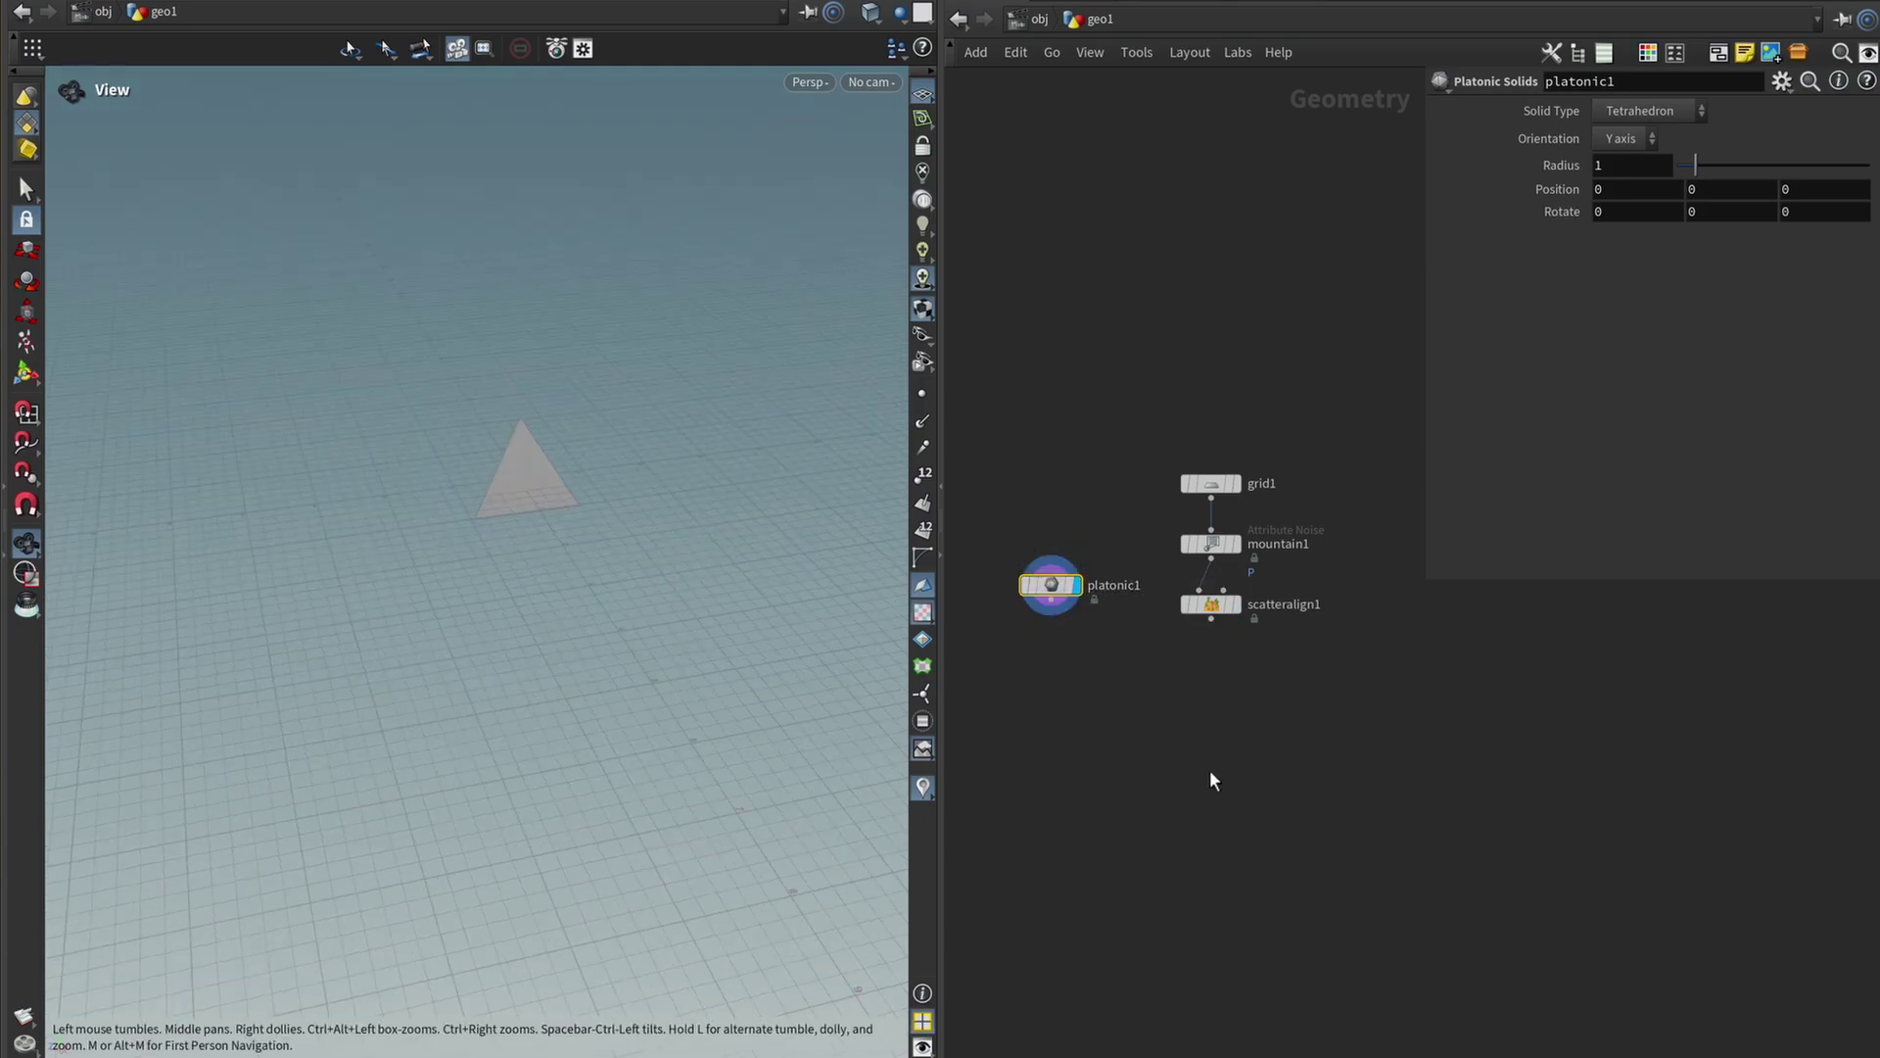
# Add Copy to Points, fed by platonic1 and the scattered points.
pyautogui.press('Tab')
pyautogui.moveTo(1224, 768)
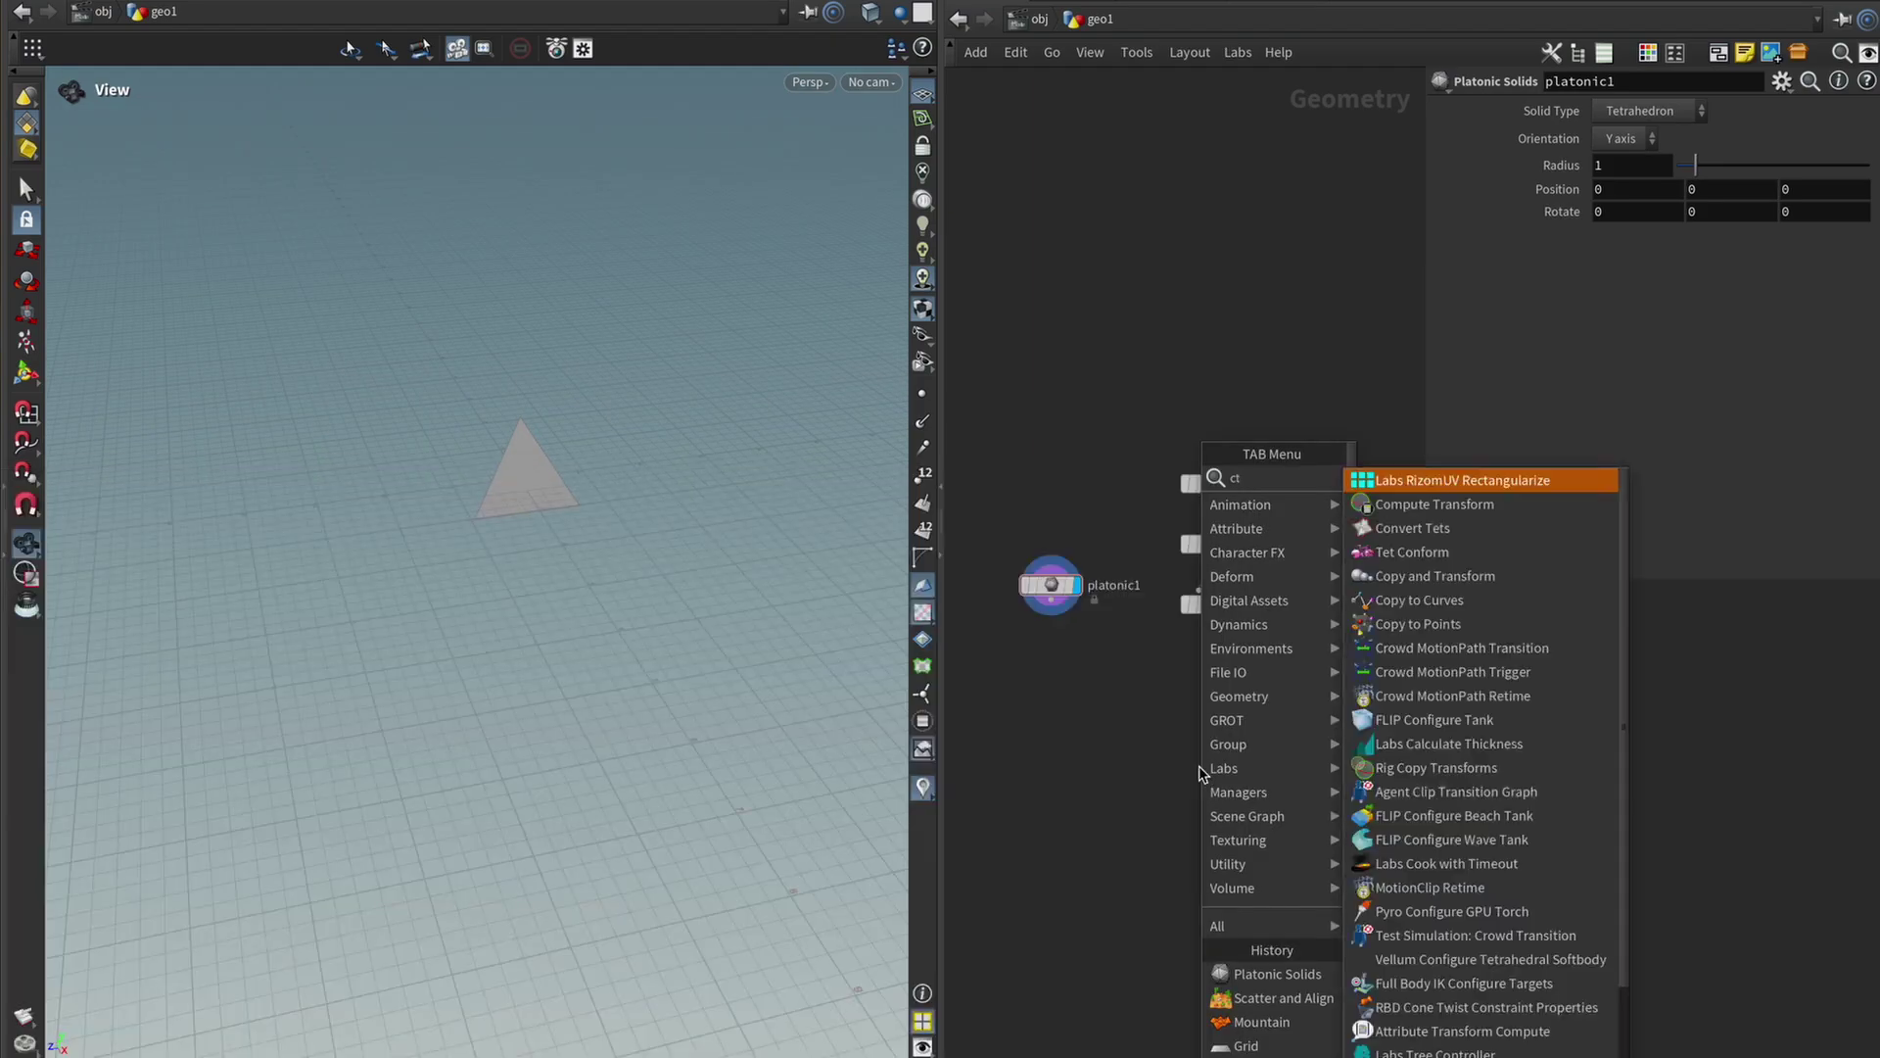
pyautogui.press('Return')
pyautogui.click(1108, 752)
pyautogui.moveTo(1050, 600); pyautogui.dragTo(1121, 735)
pyautogui.click(1133, 750)
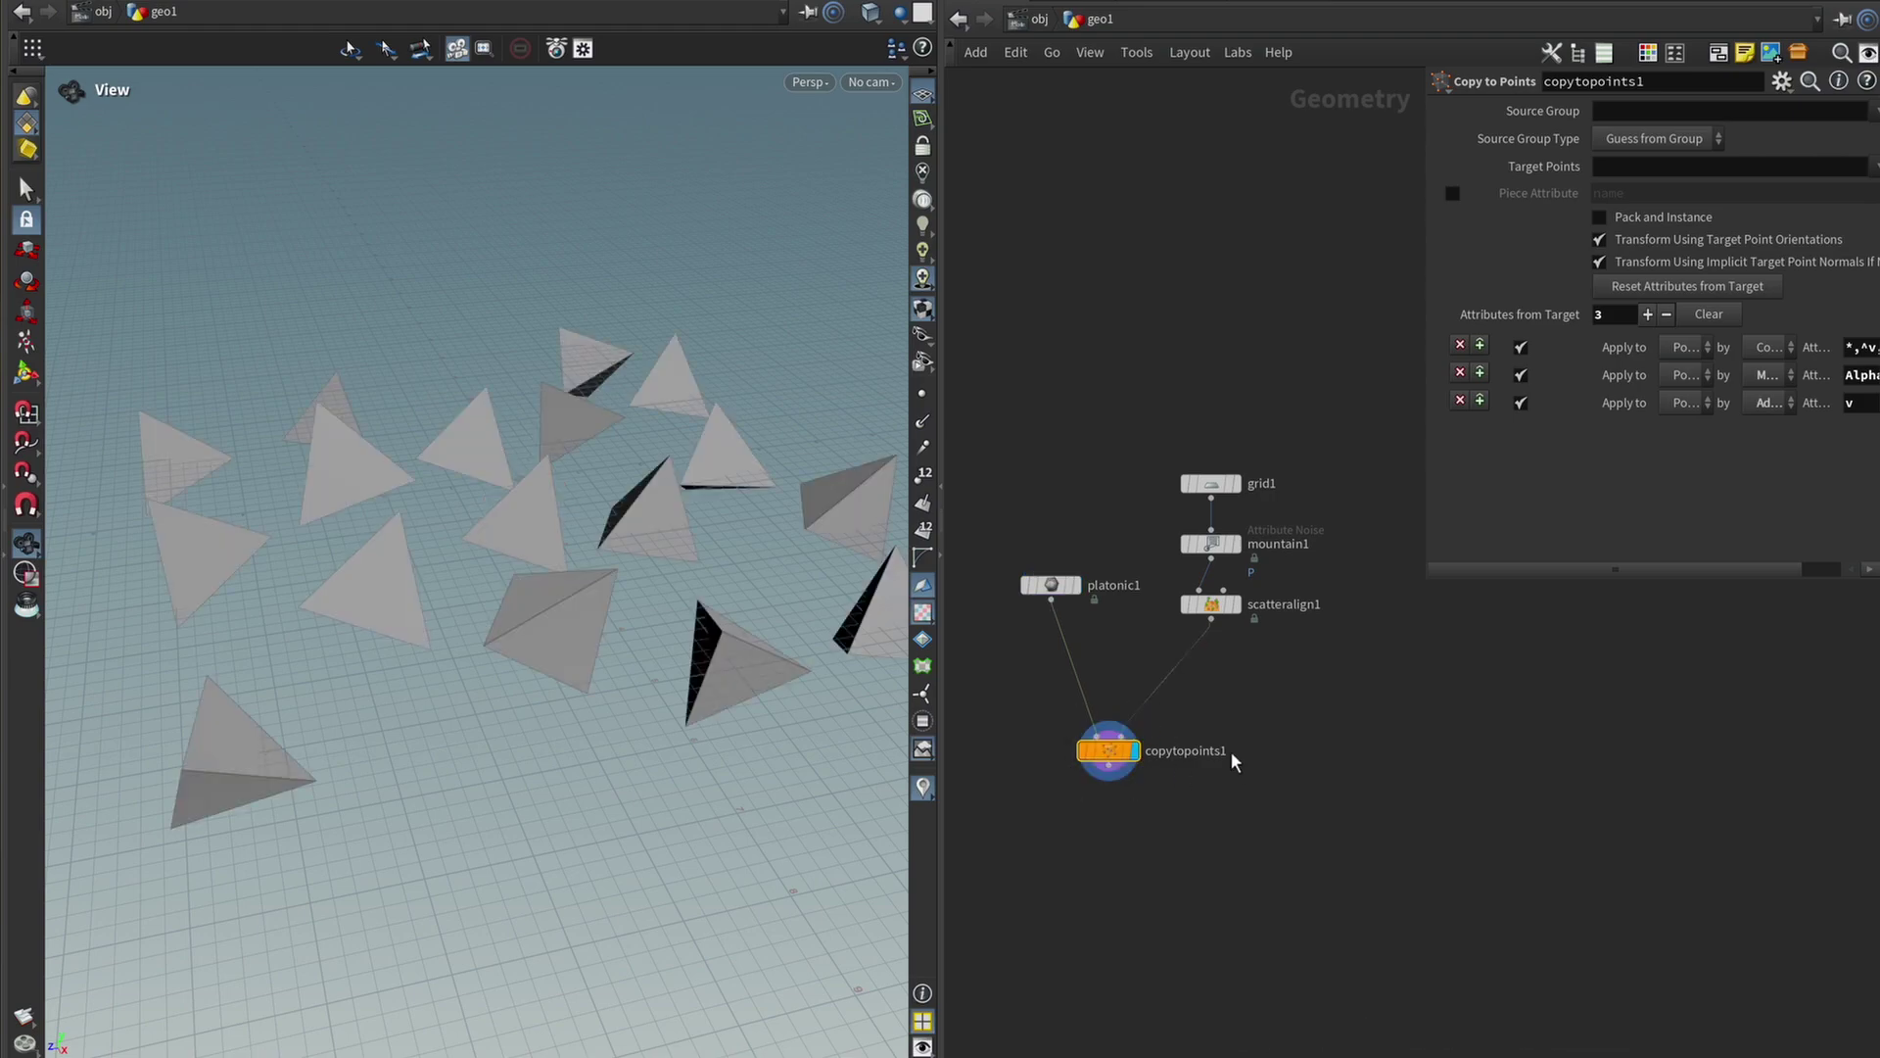
# Merge the copied tetrahedra with the mountain1 terrain and display the merge.
pyautogui.press('Tab')
pyautogui.write('merge')
pyautogui.press('Return')
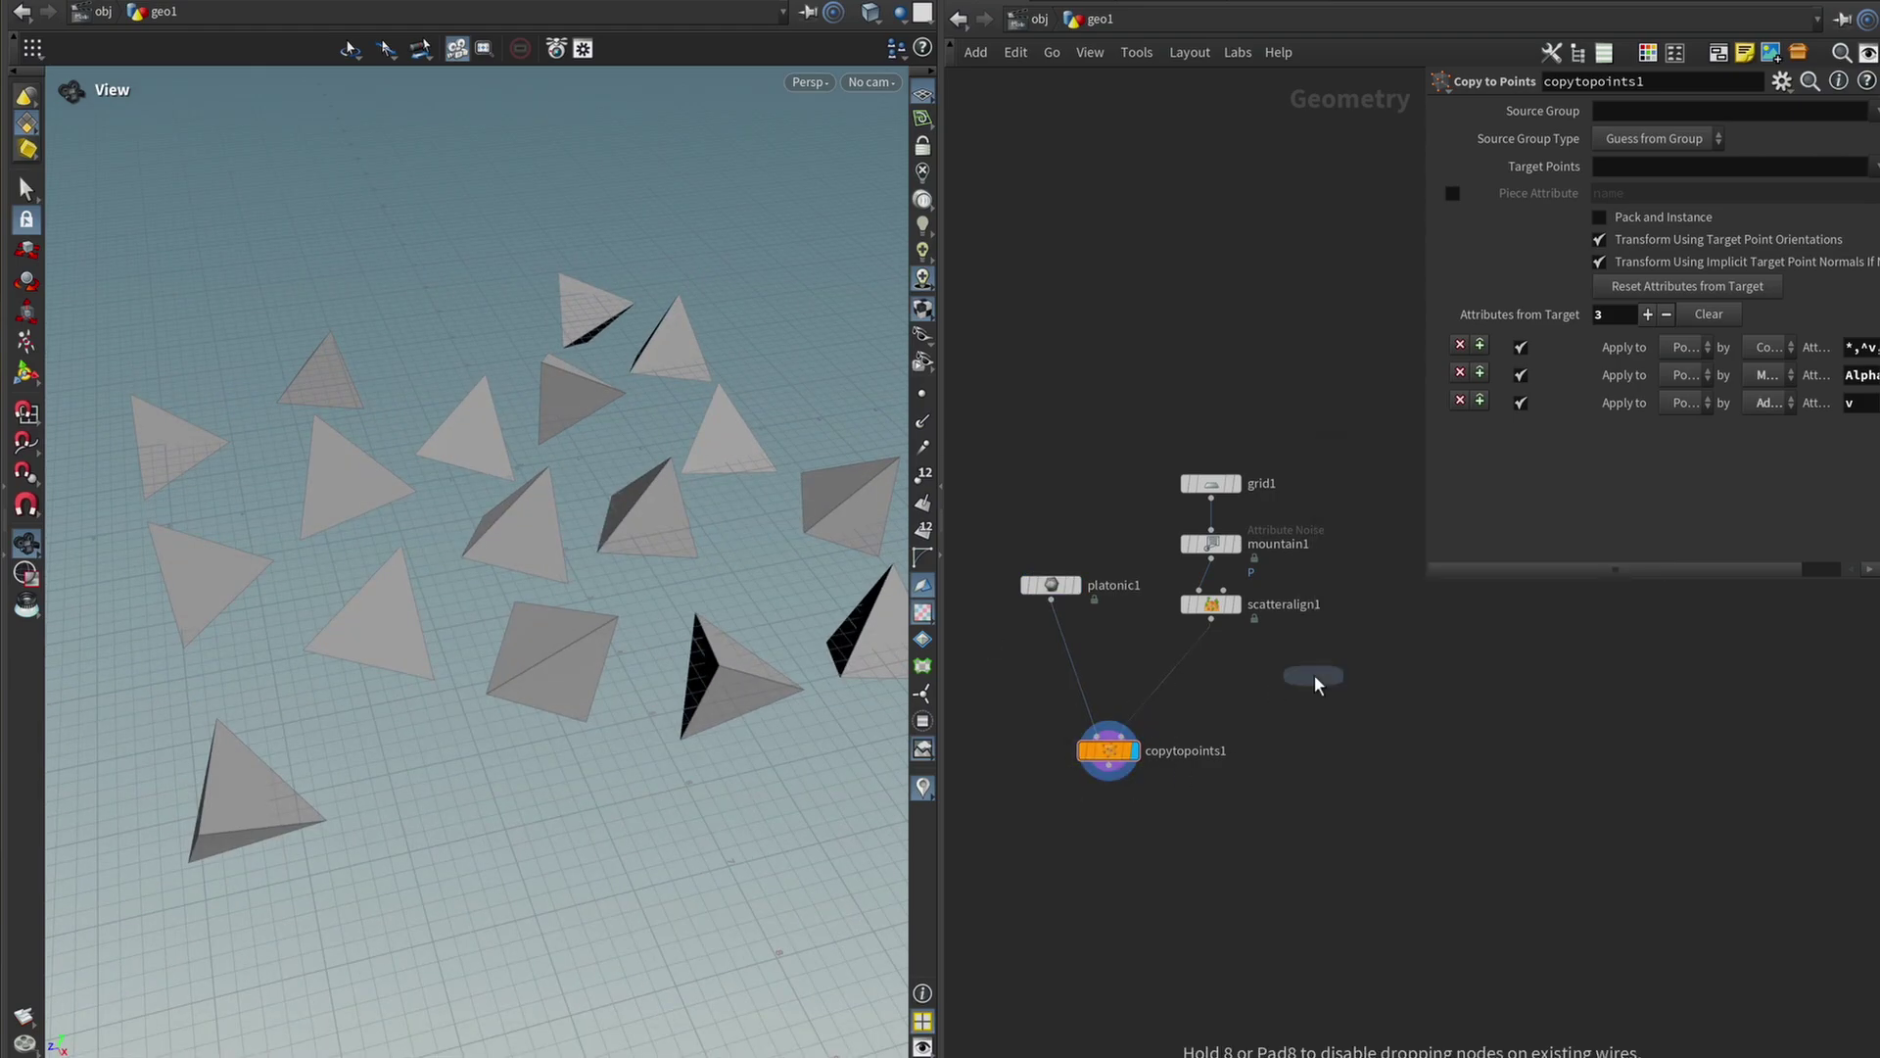
pyautogui.click(1199, 850)
pyautogui.moveTo(1110, 762); pyautogui.dragTo(1121, 714)
pyautogui.moveTo(1212, 604); pyautogui.dragTo(1199, 835)
pyautogui.moveTo(1128, 715); pyautogui.dragTo(1198, 835)
pyautogui.click(1225, 850)
pyautogui.moveTo(796, 653); pyautogui.dragTo(689, 638)
# Append a Null after merge1 and rename it IN_Collision.
pyautogui.press('Tab')
pyautogui.write('null')
pyautogui.press('Return')
pyautogui.click(1251, 750)
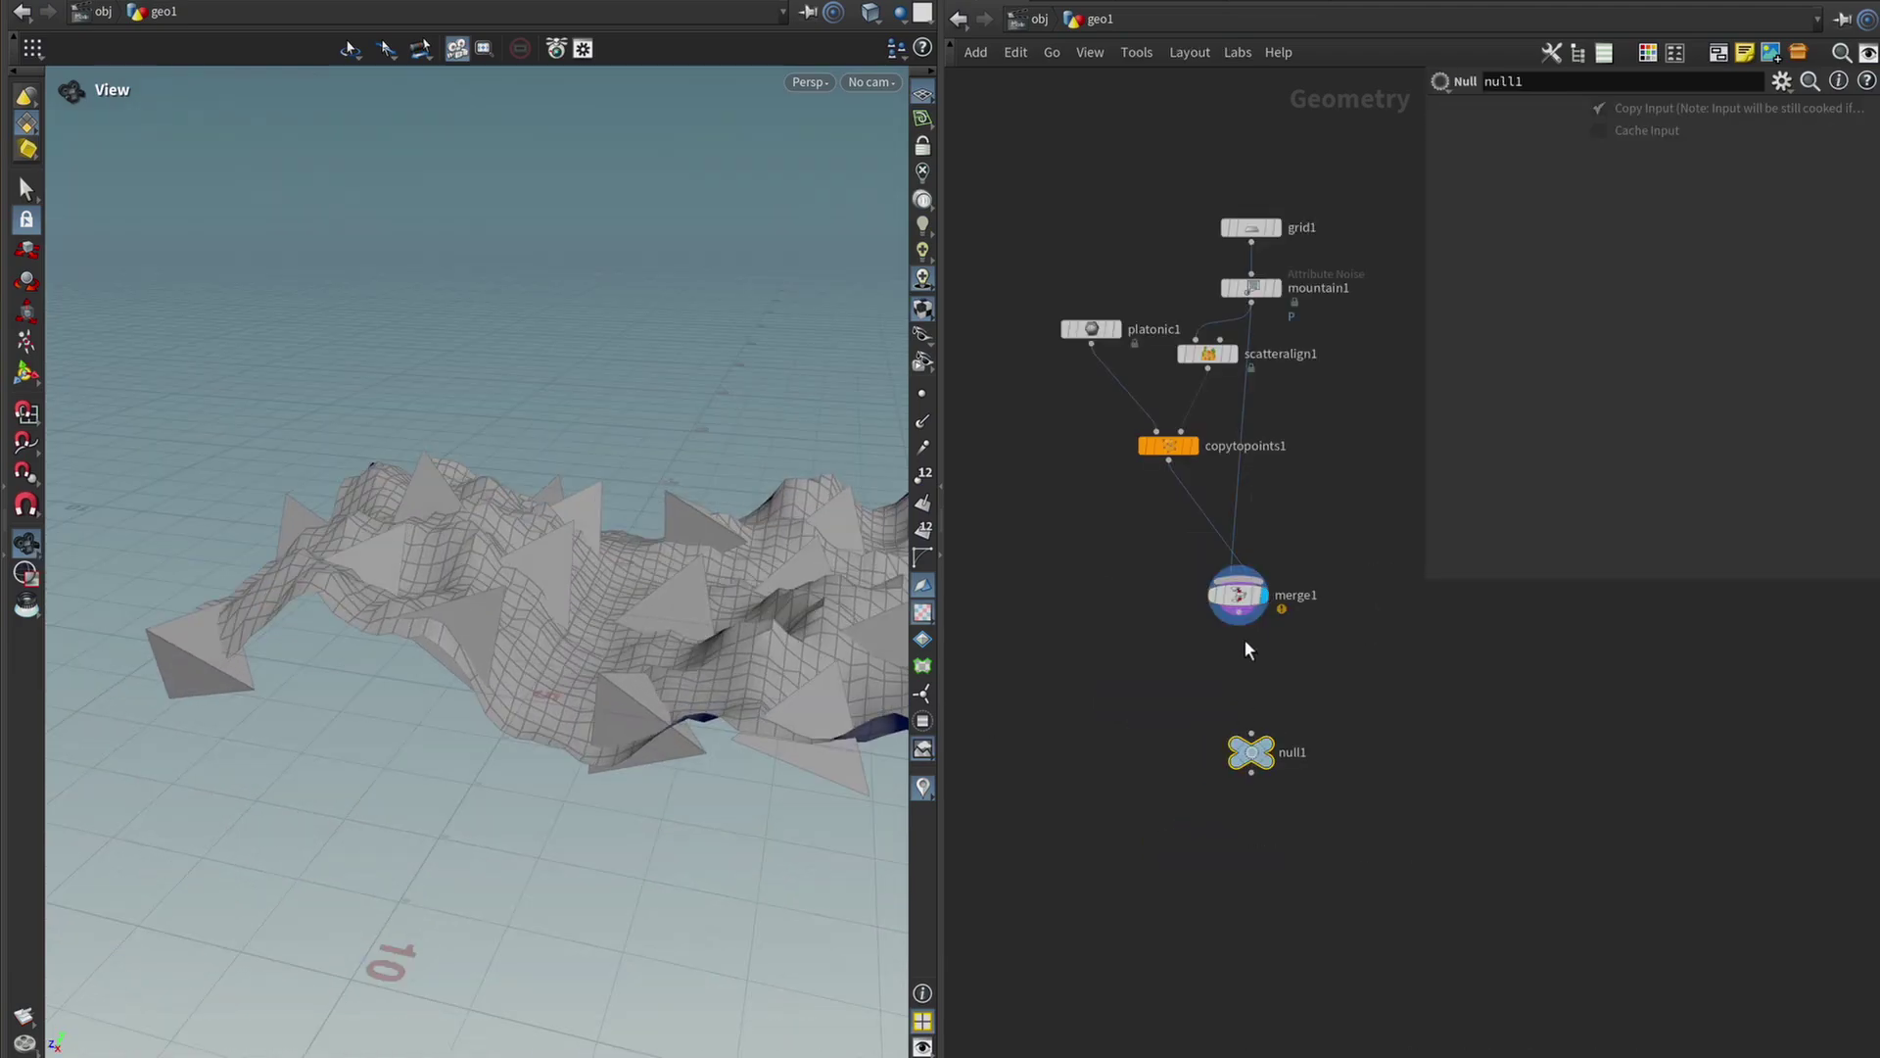
pyautogui.click(1240, 626)
pyautogui.click(1251, 734)
pyautogui.doubleClick(1293, 753)
pyautogui.write('IN_Collisio')
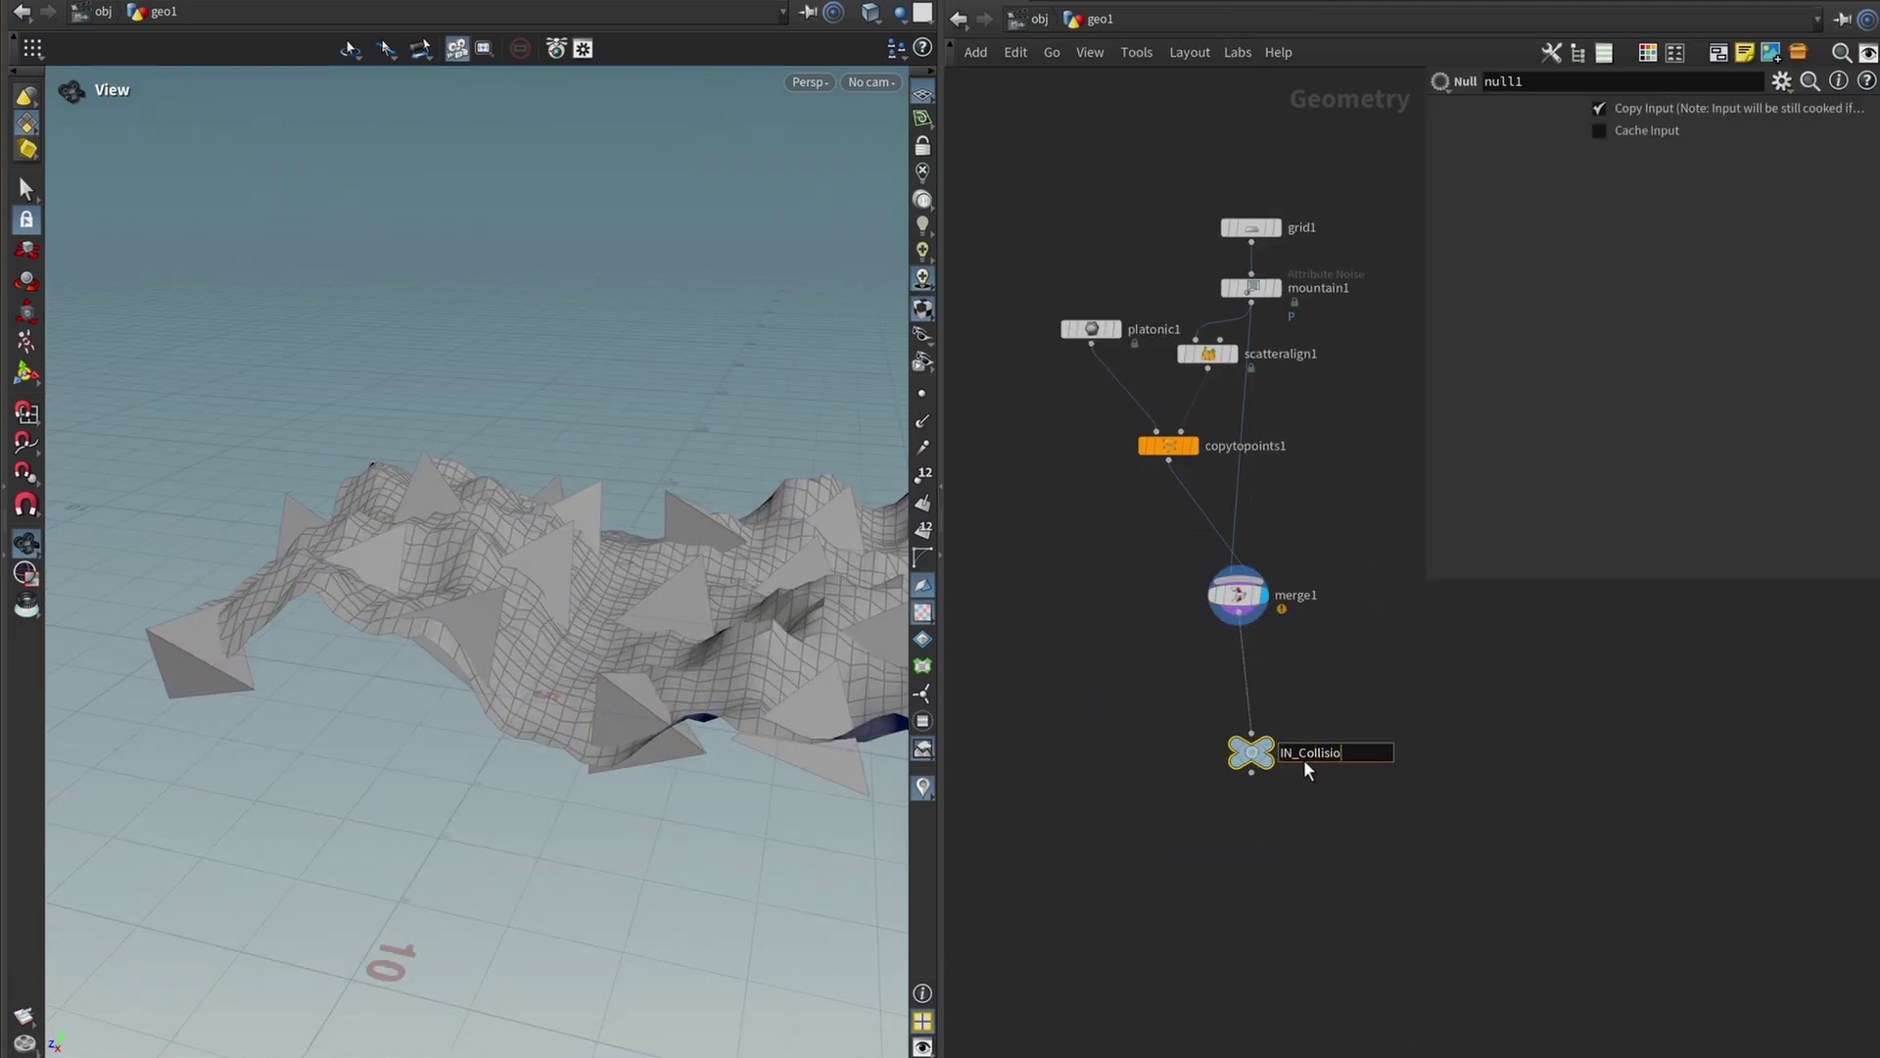
pyautogui.write('n')
pyautogui.press('Return')
# Add a Curve node and angle the view low across the terrain.
pyautogui.press('Tab')
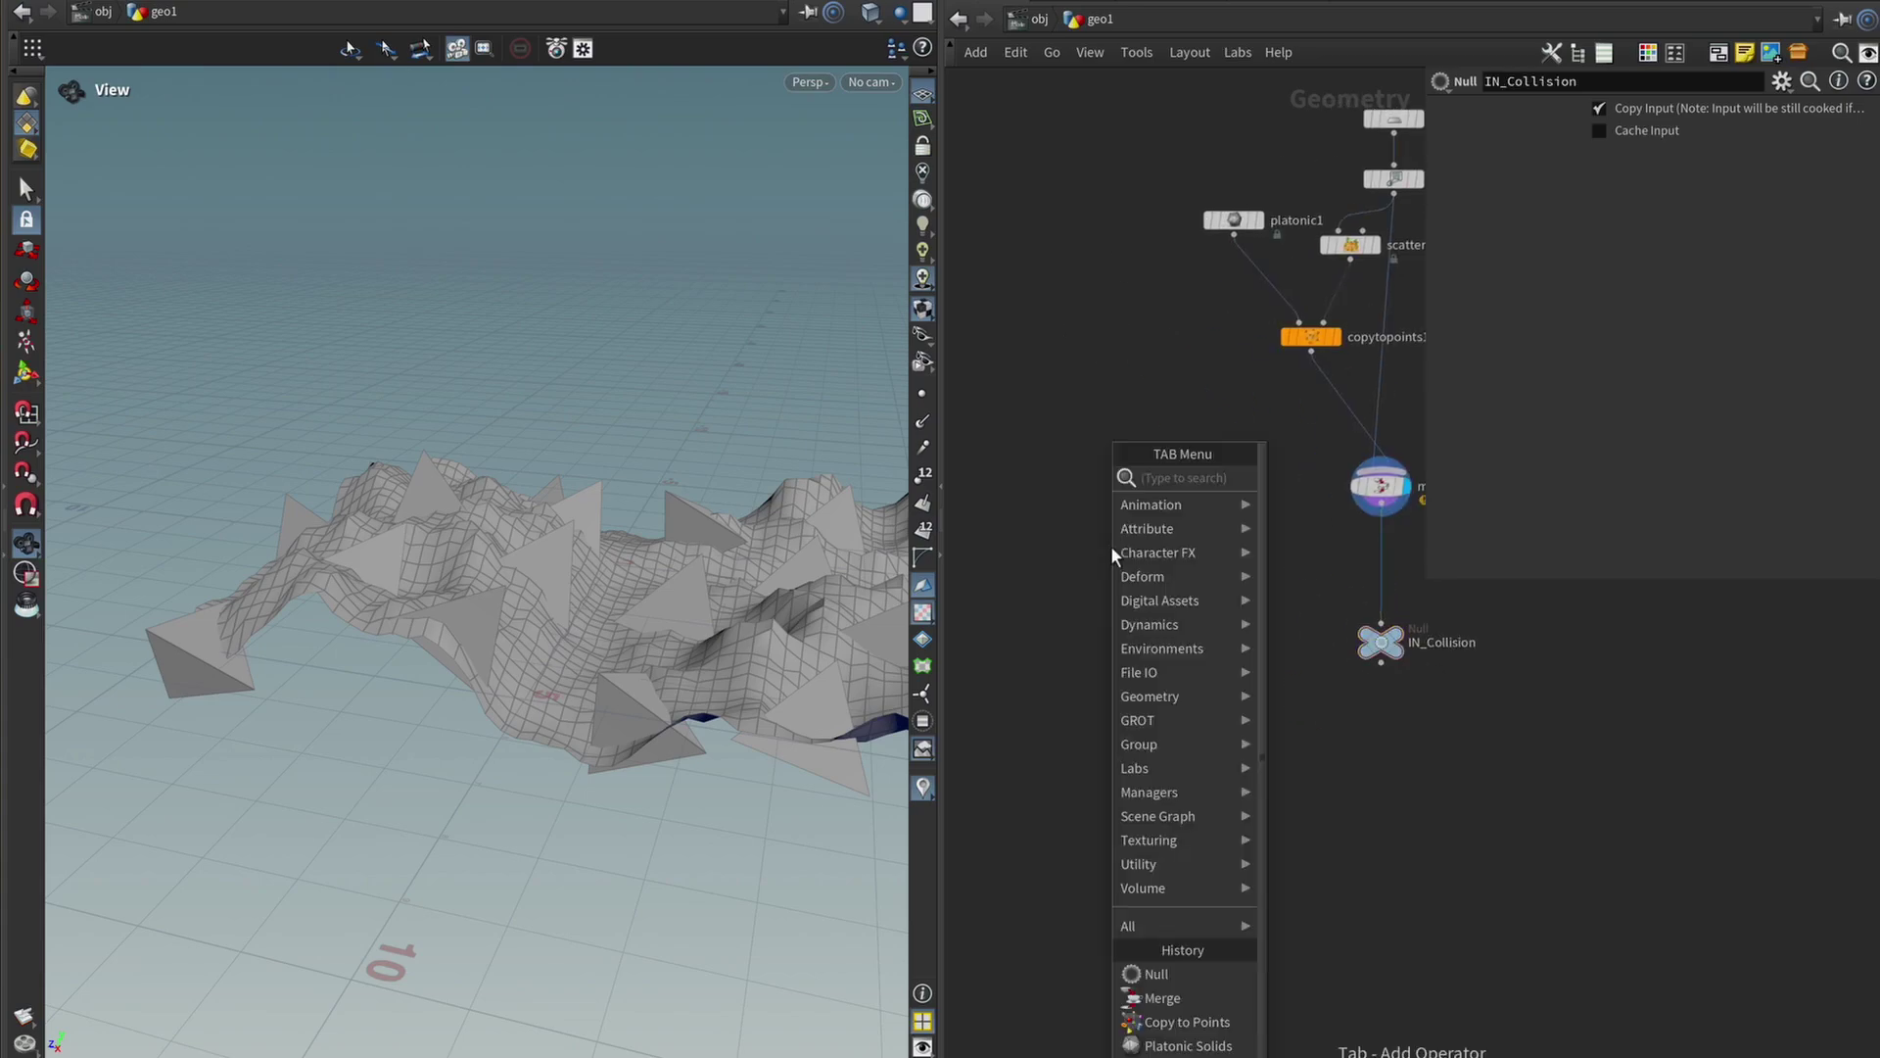
pyautogui.write('curve')
pyautogui.press('Return')
pyautogui.click(1085, 461)
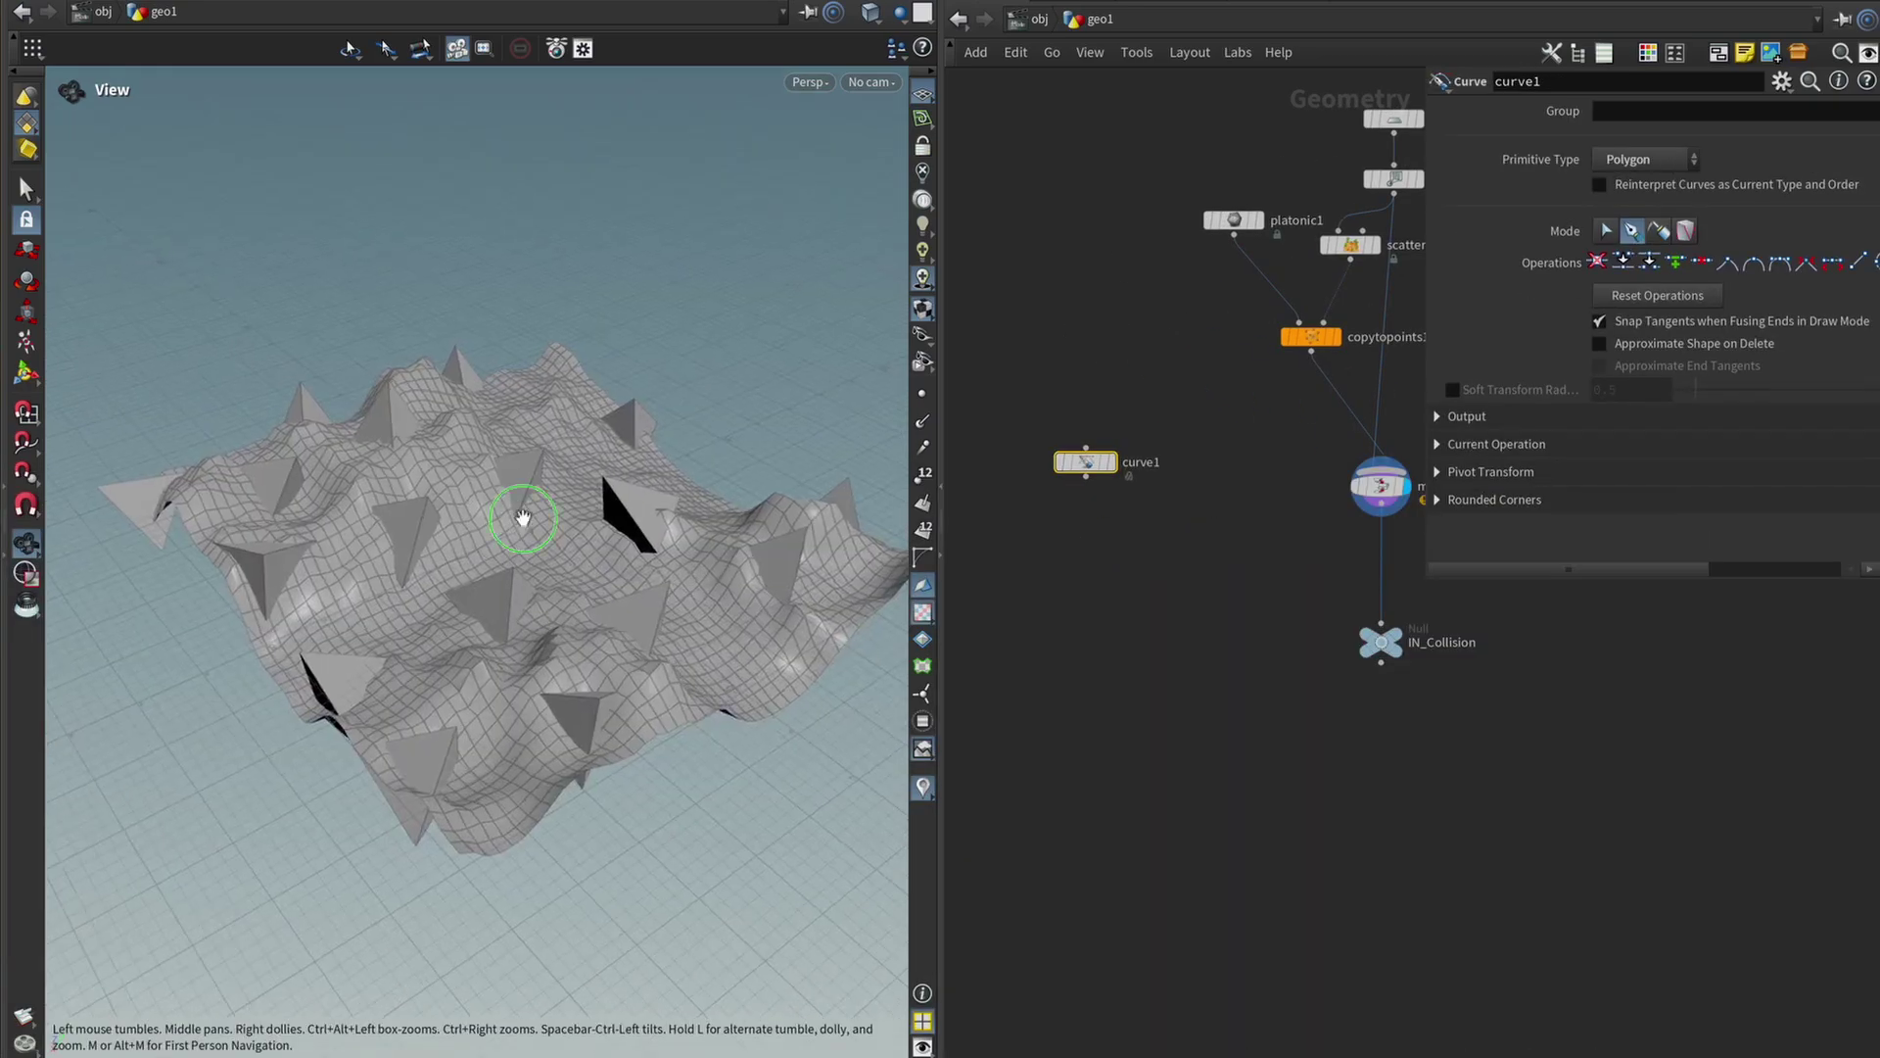
pyautogui.moveTo(523, 518); pyautogui.dragTo(576, 524)
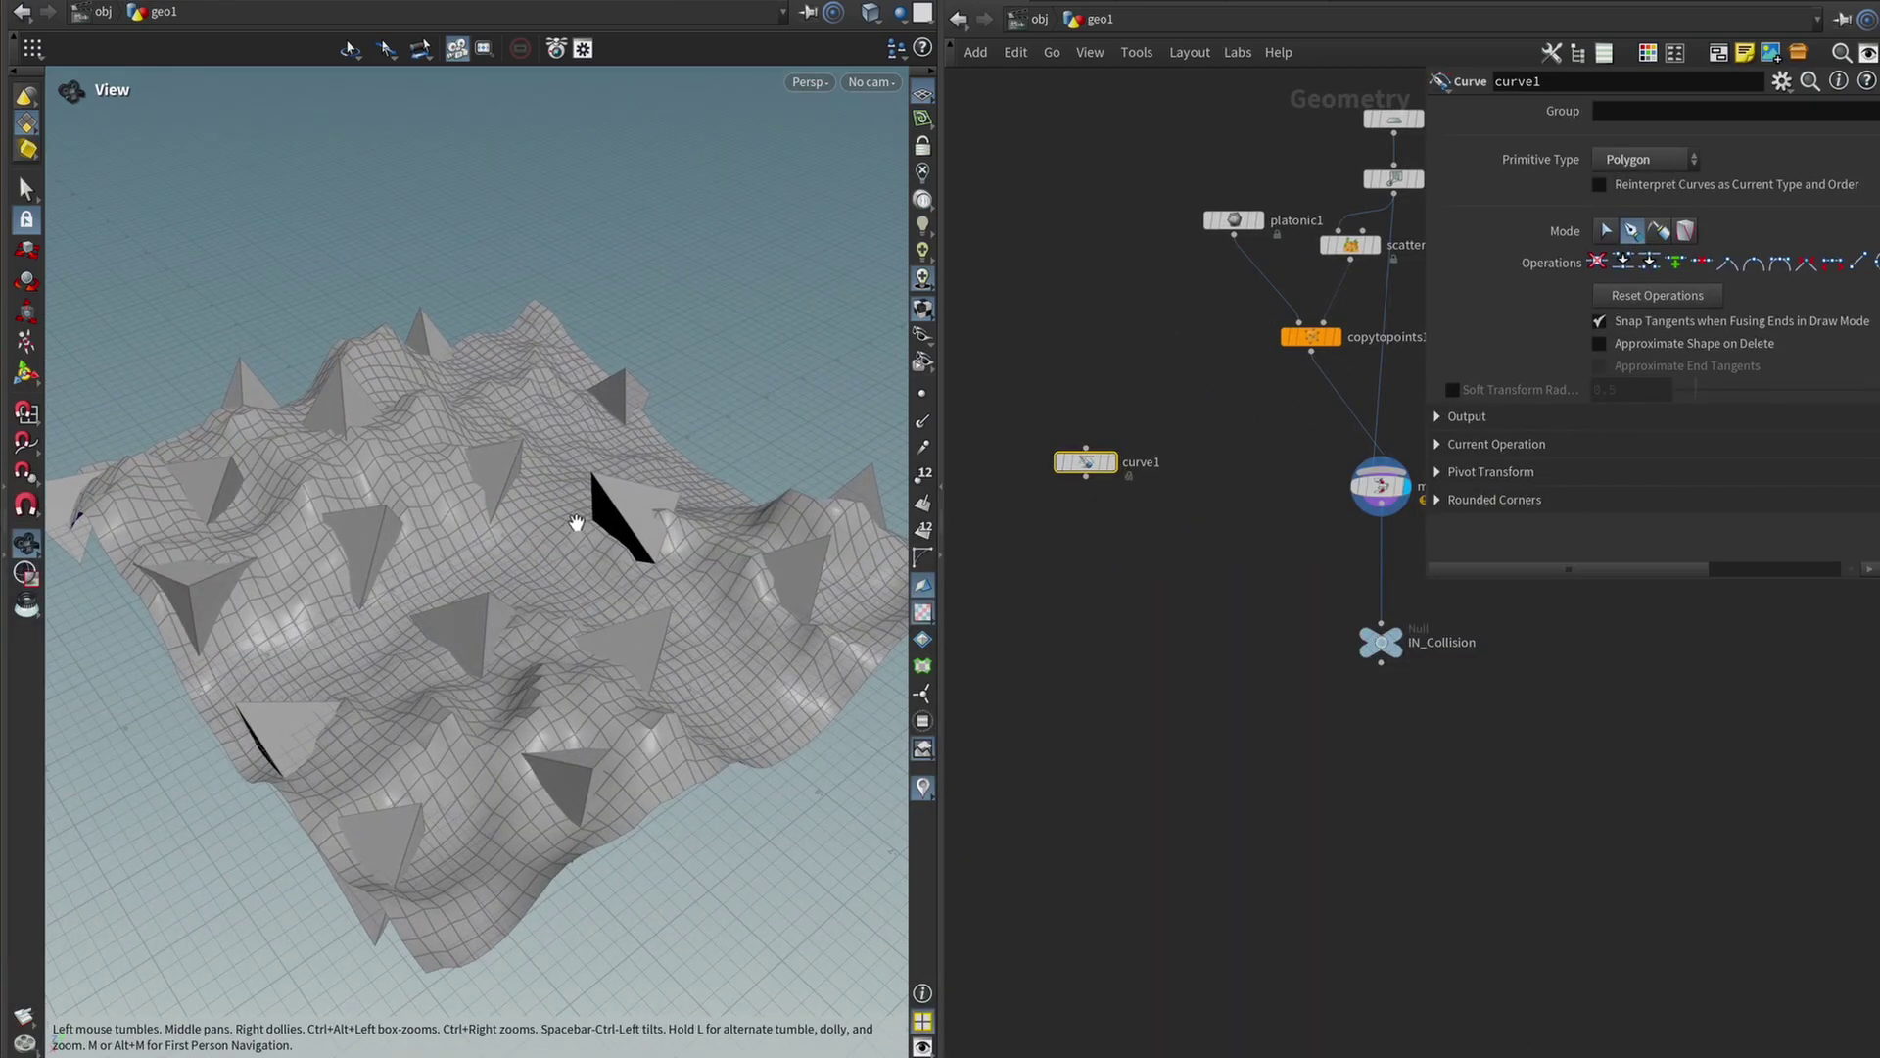
pyautogui.moveTo(1137, 432); pyautogui.dragTo(1154, 411, button='middle')
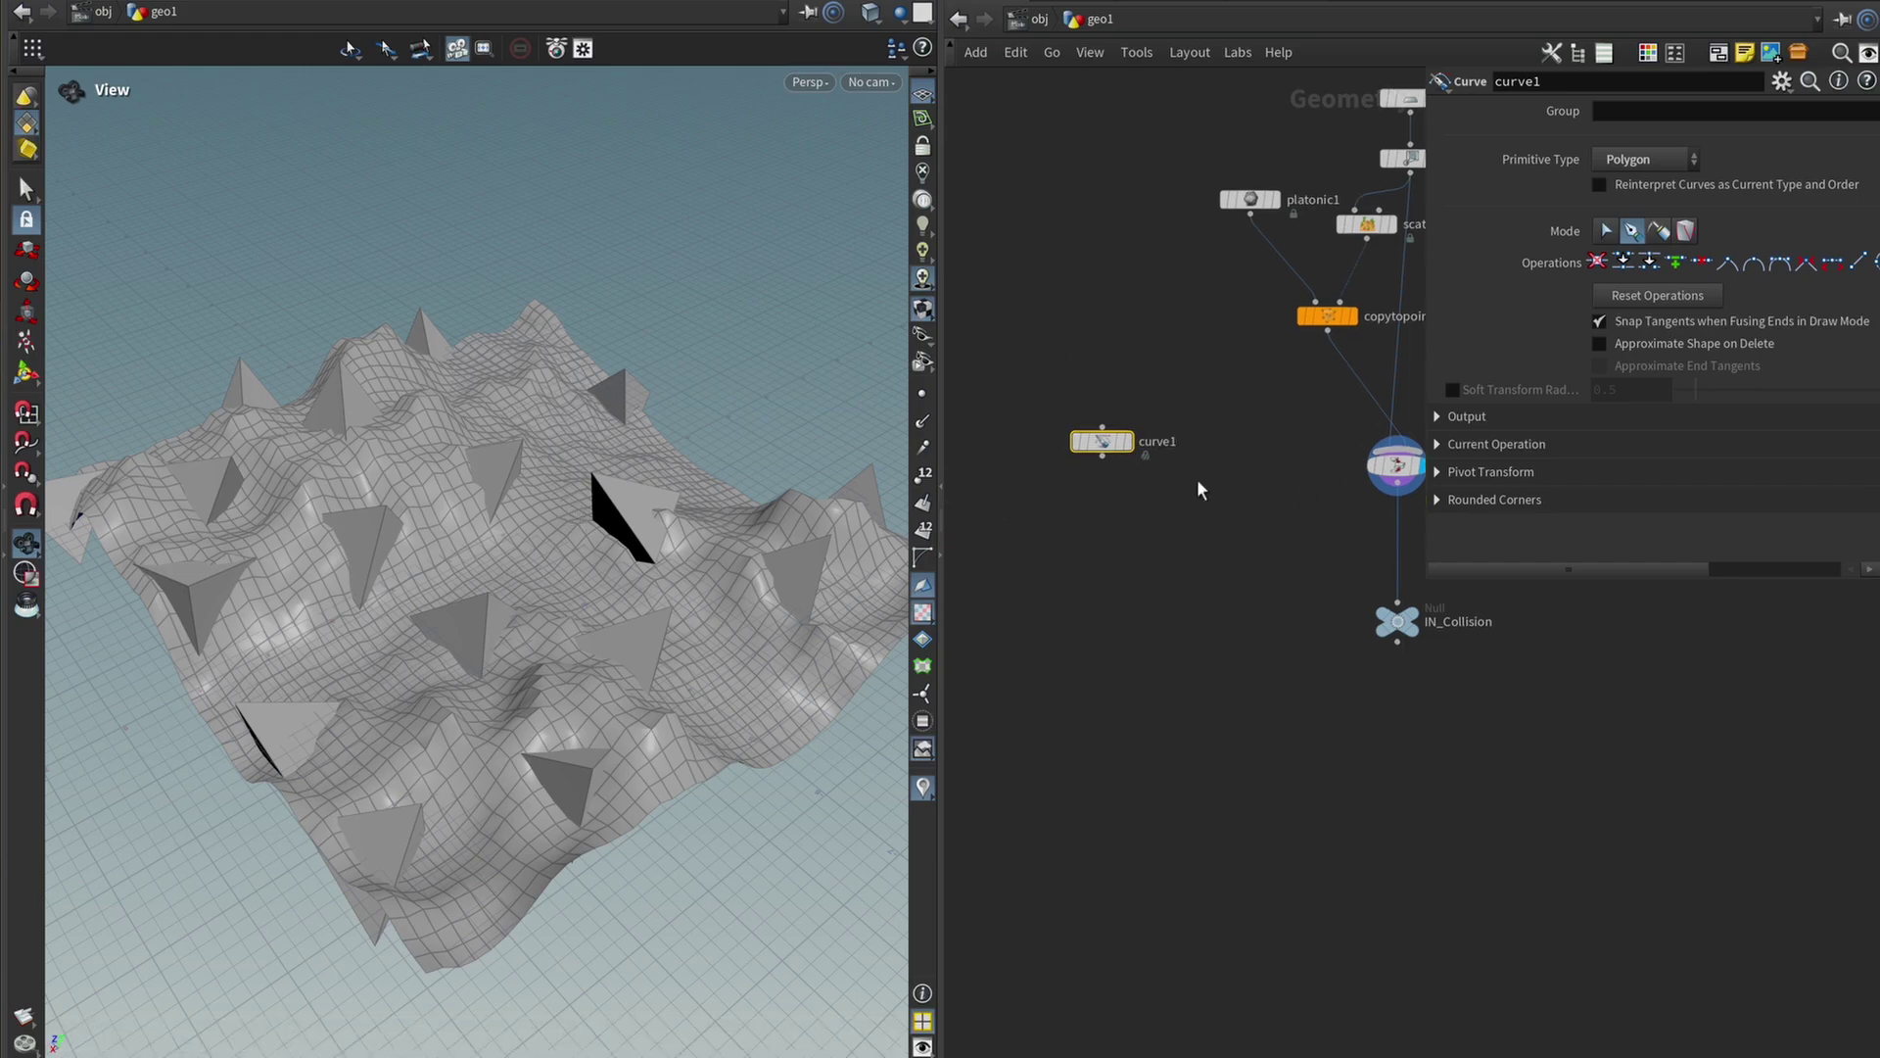
pyautogui.moveTo(607, 558); pyautogui.dragTo(760, 617)
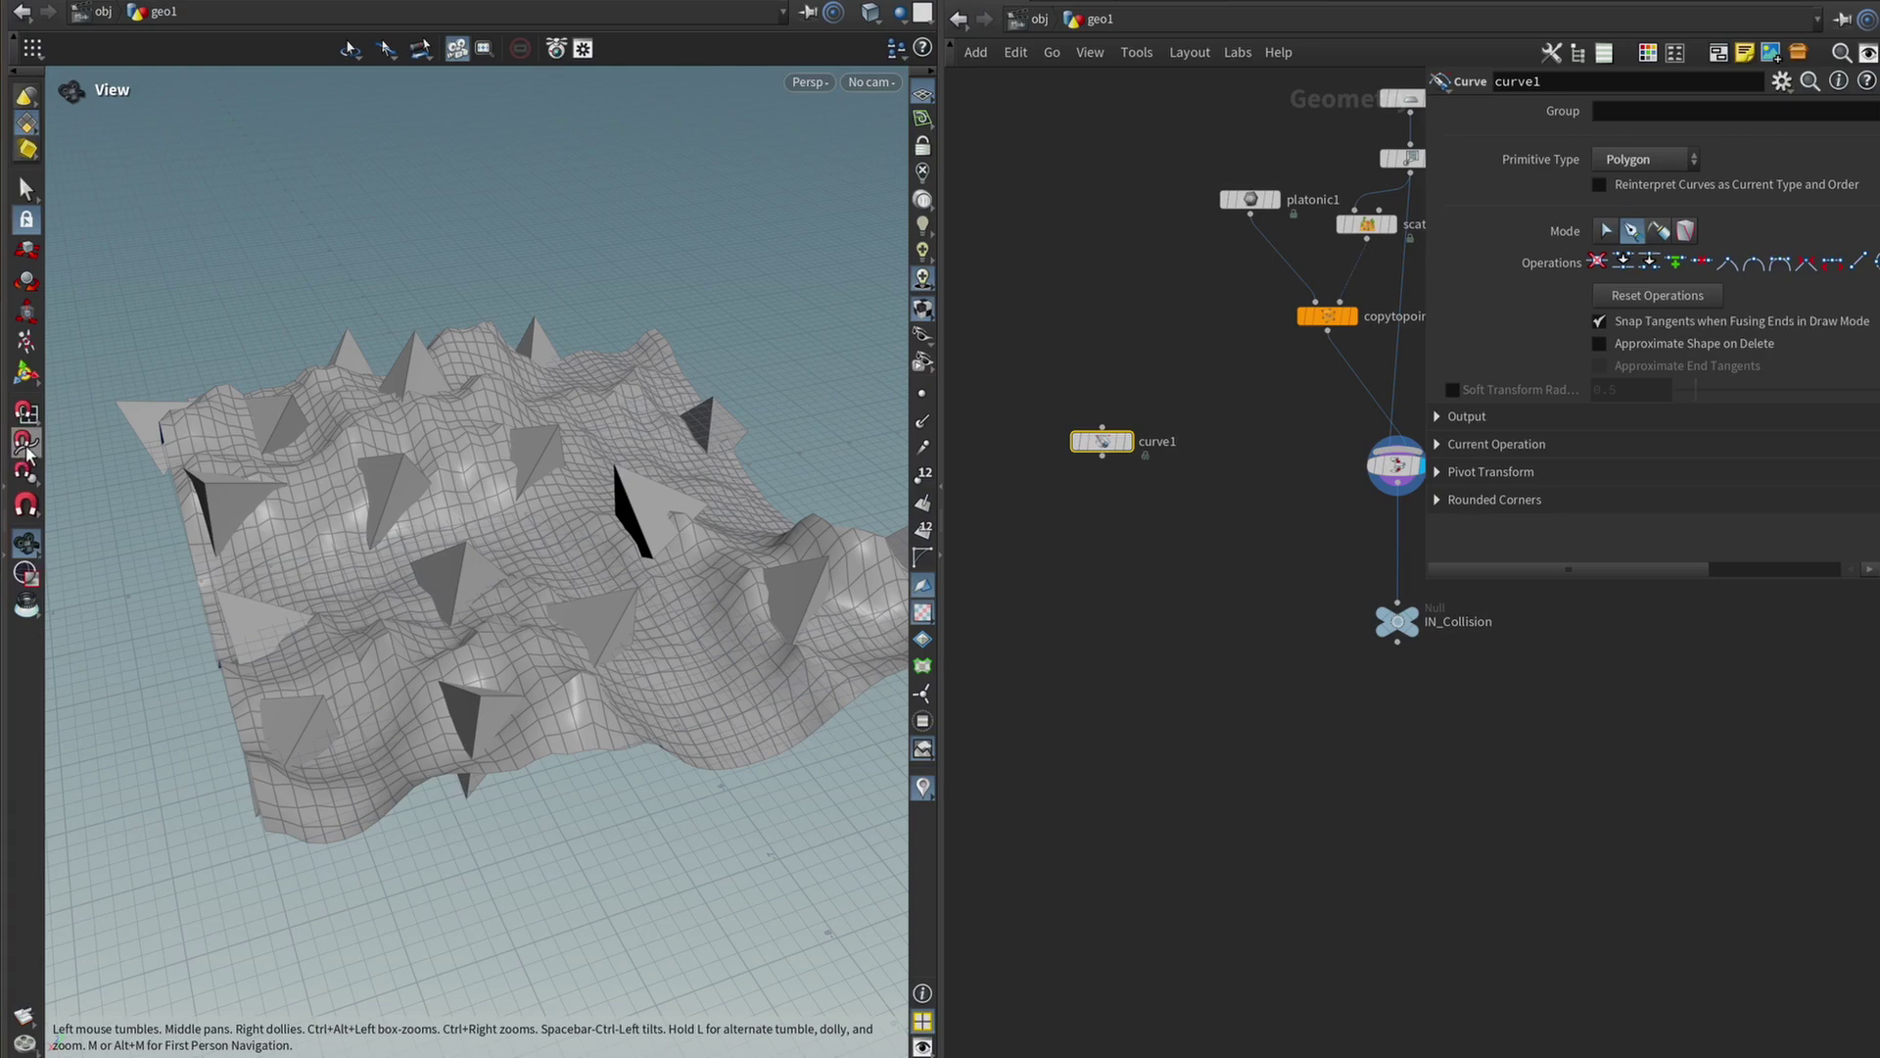
# Draw a three-point curve across the terrain in the viewport.
pyautogui.press('Return')
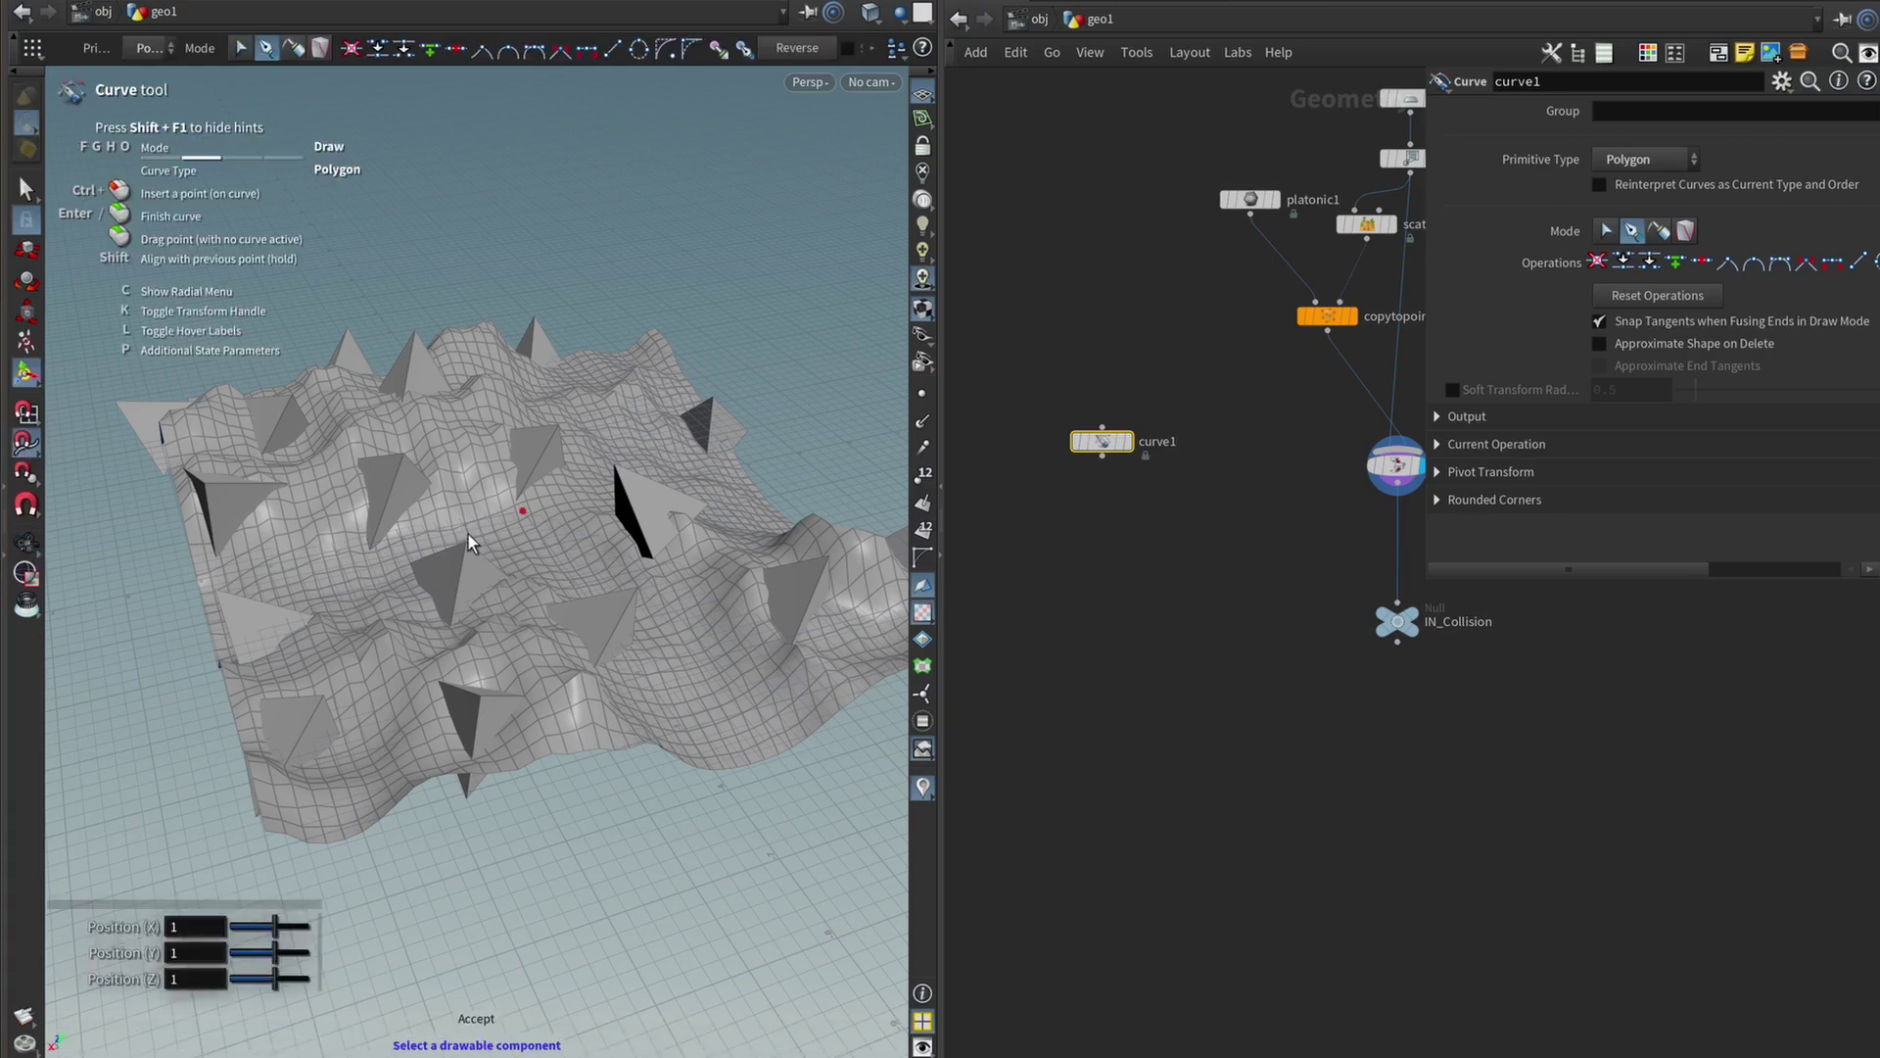
pyautogui.click(800, 586)
pyautogui.click(653, 498)
pyautogui.click(543, 448)
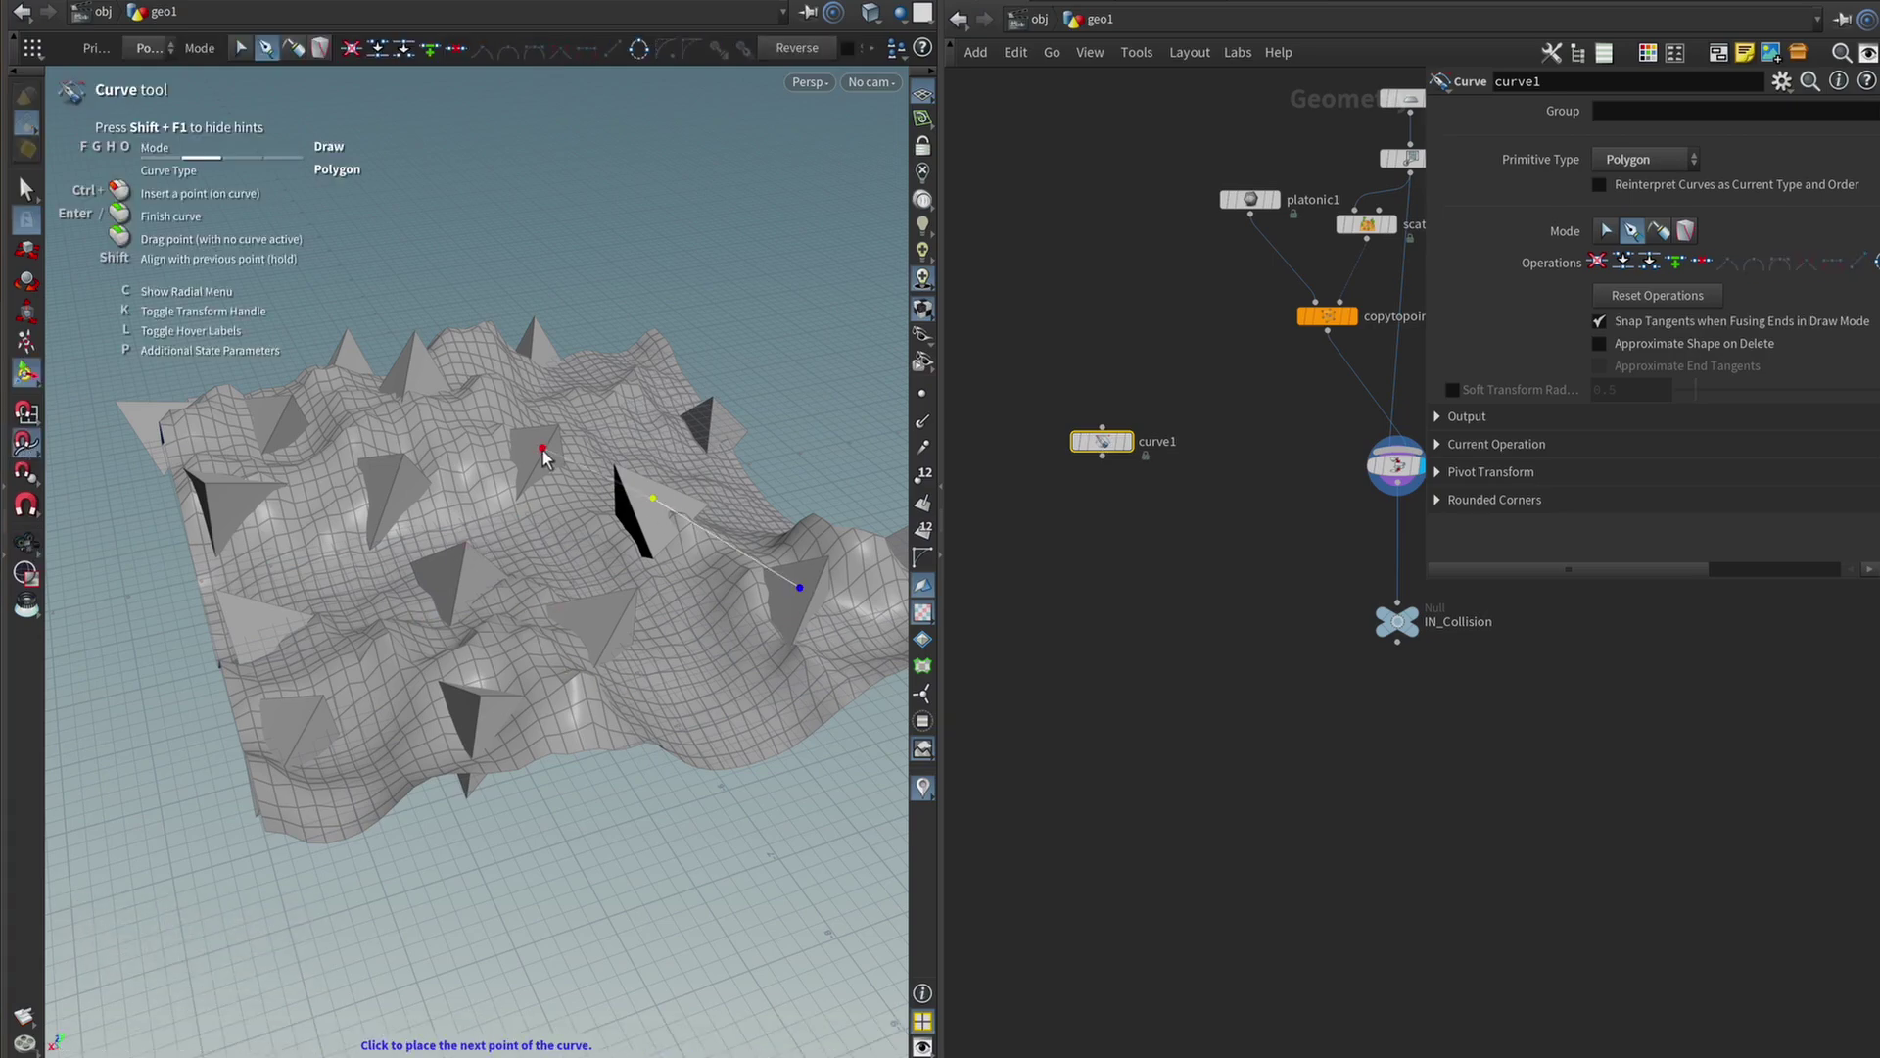
pyautogui.press('Return')
pyautogui.press('Escape')
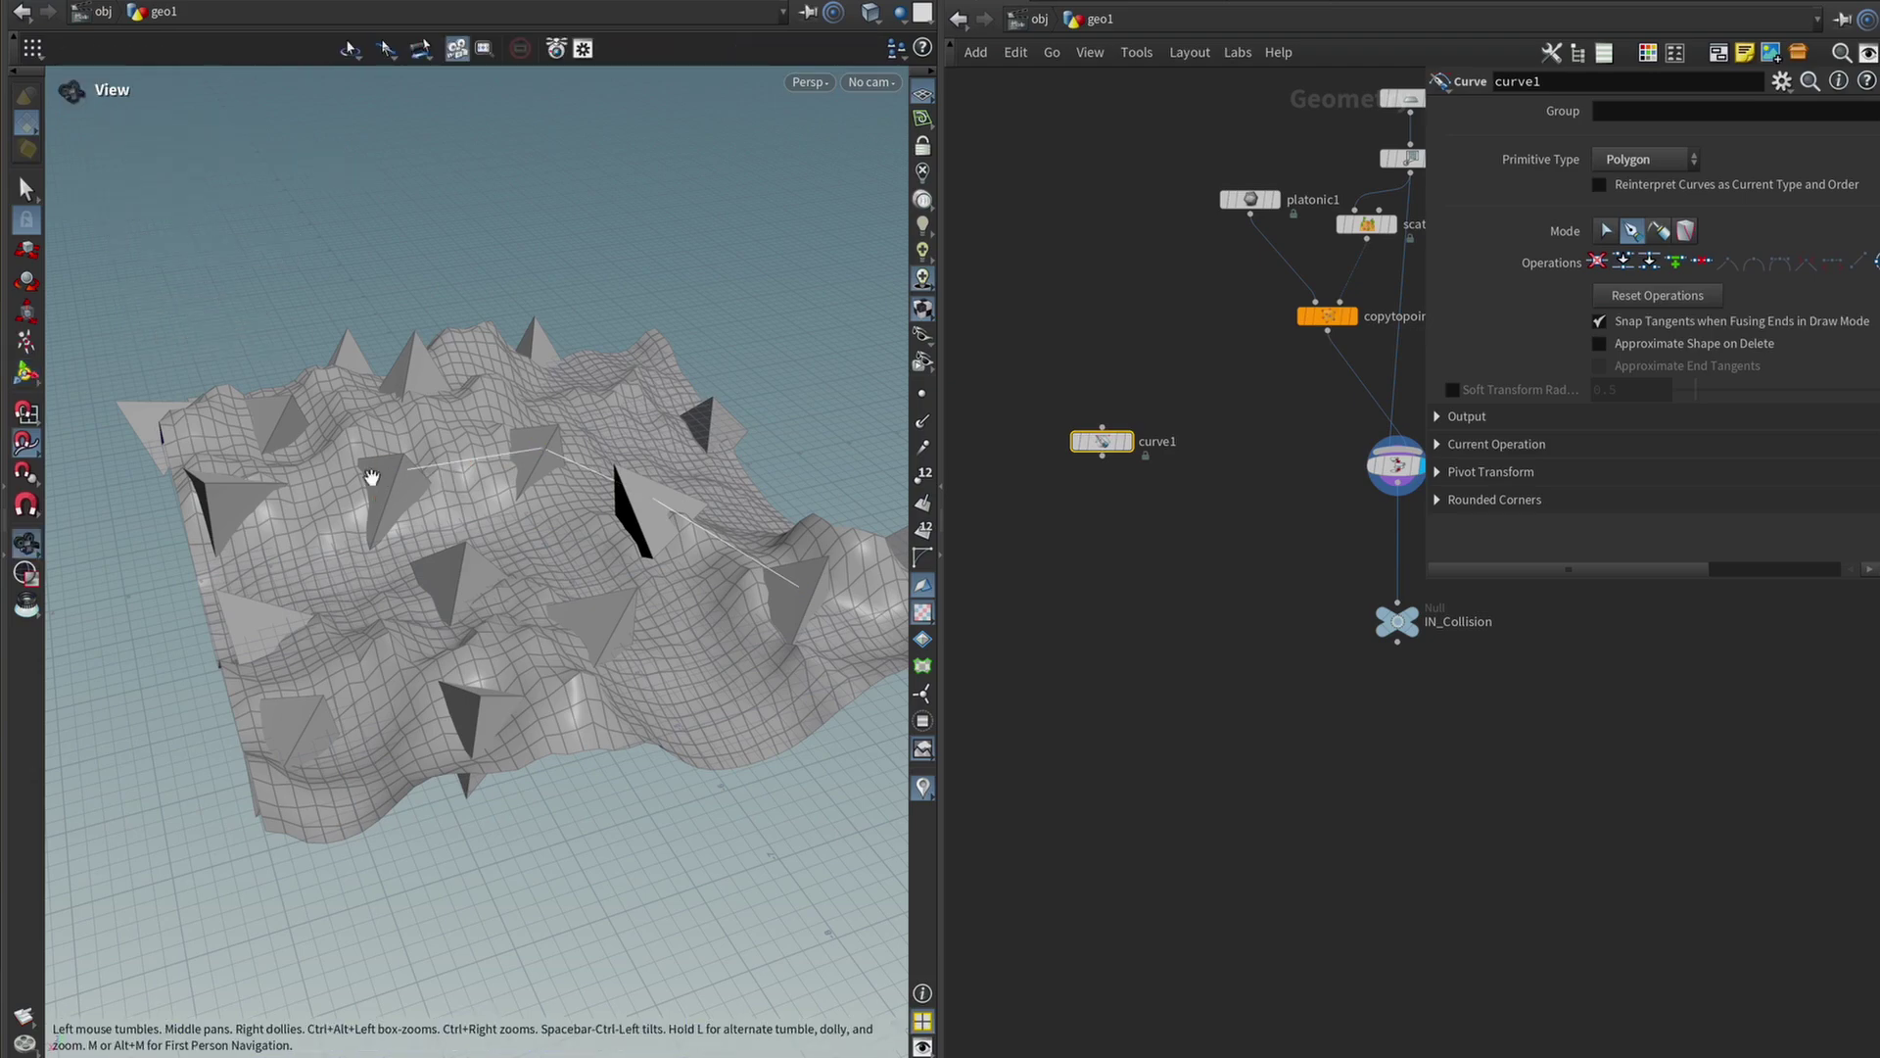
pyautogui.moveTo(372, 474); pyautogui.dragTo(548, 587)
# Add transform1 below curve1 with Translate Y set to 1.
pyautogui.press('t')
pyautogui.press('Return')
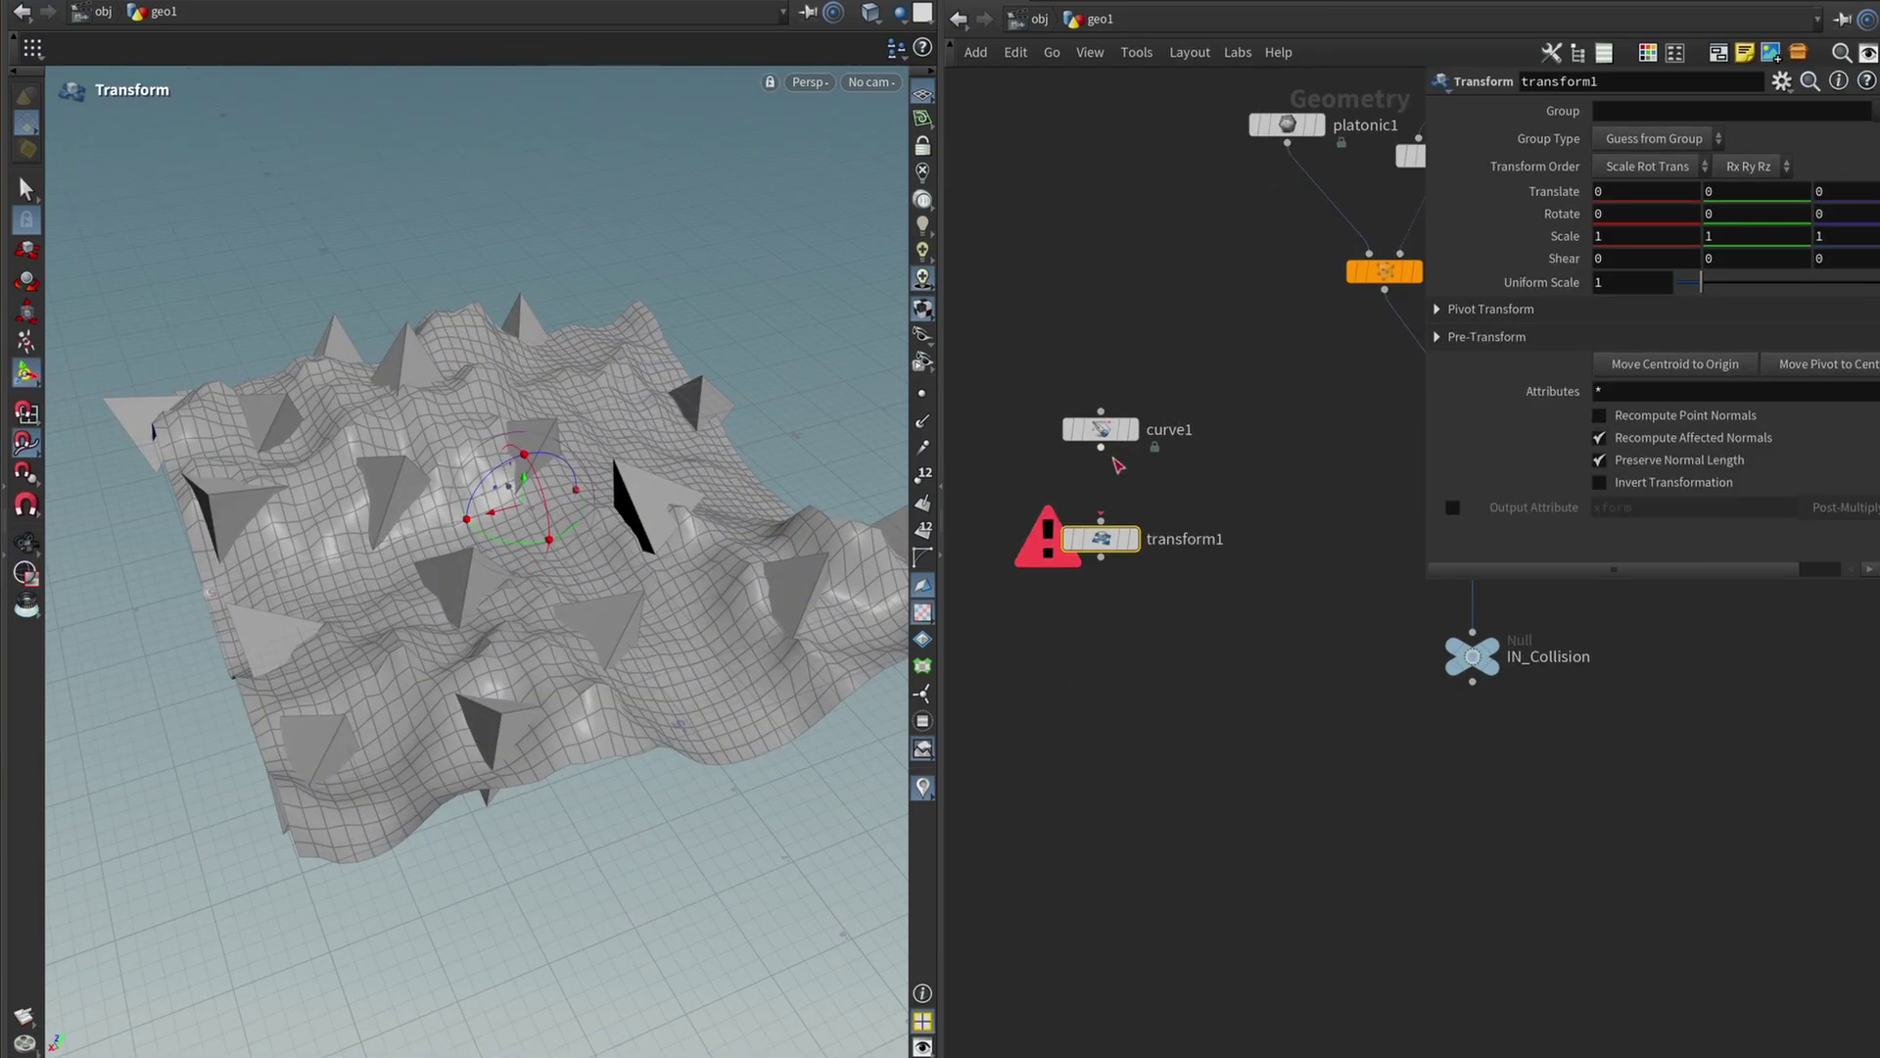
pyautogui.moveTo(1102, 449); pyautogui.dragTo(1101, 519)
pyautogui.click(1133, 539)
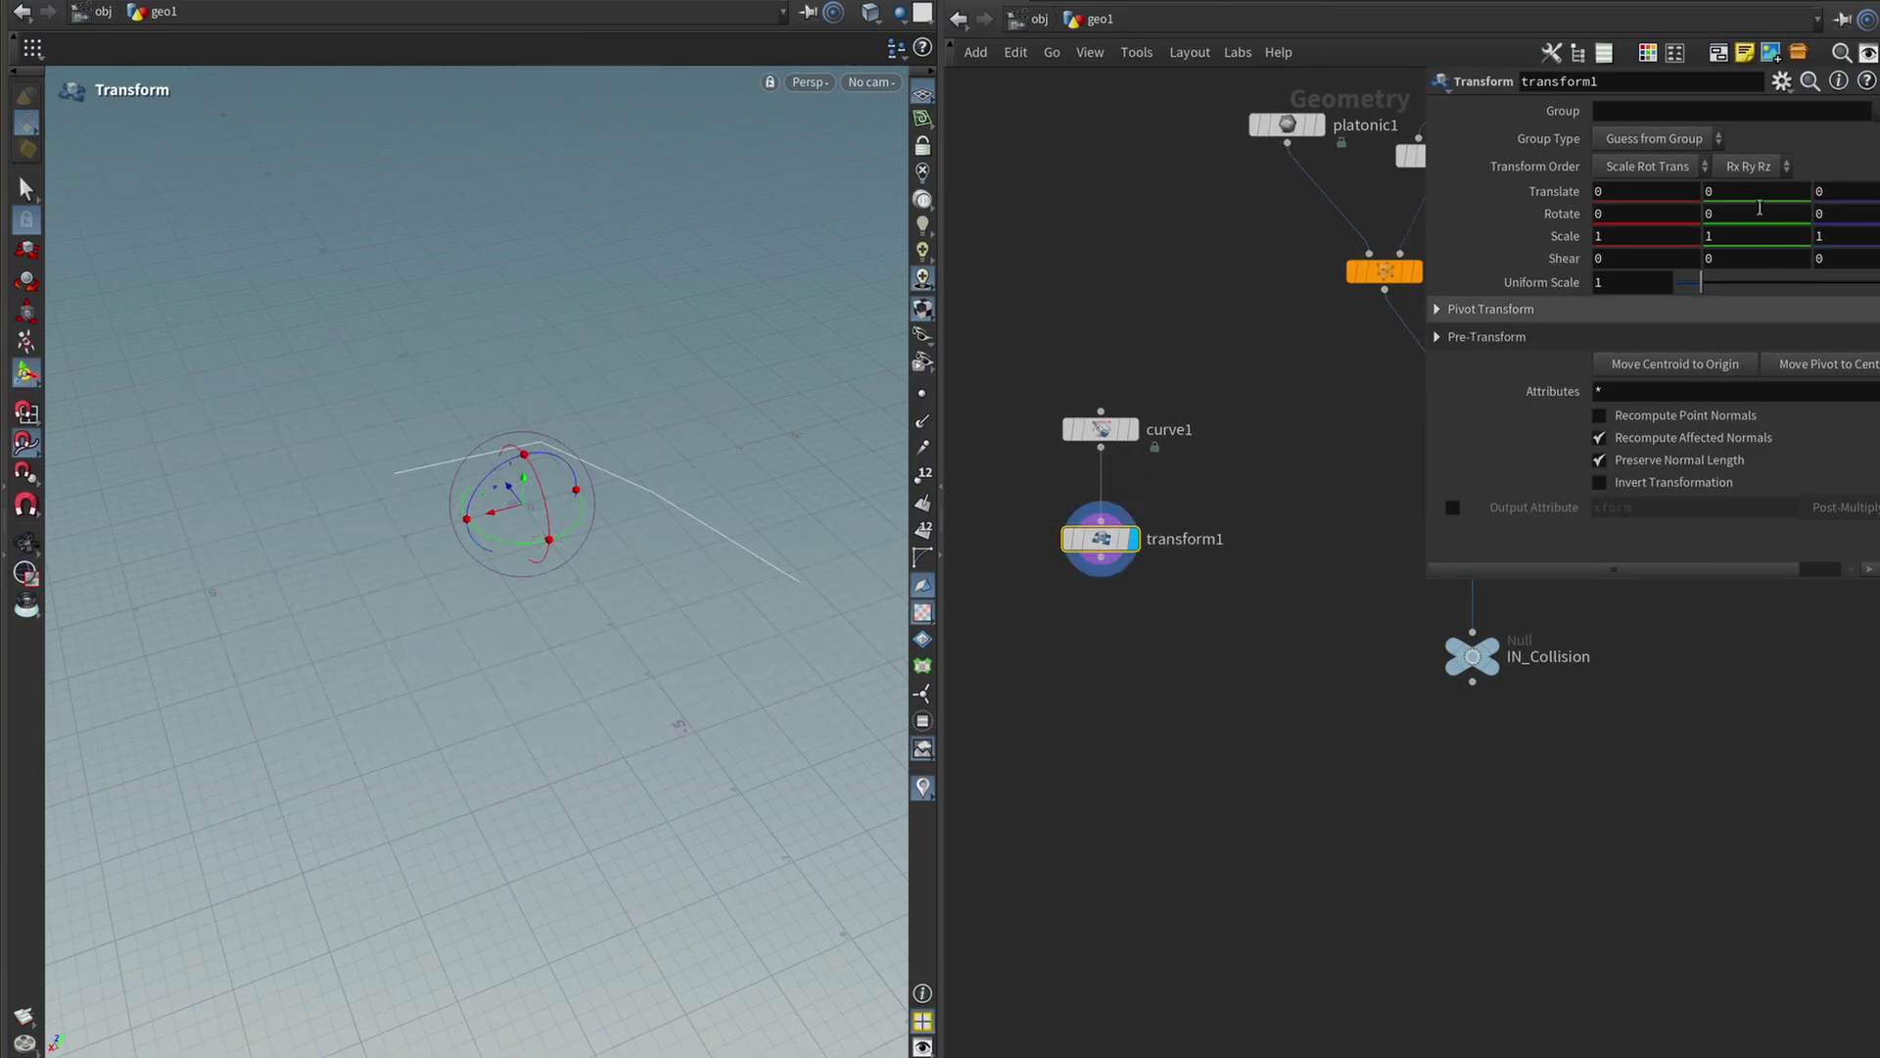
pyautogui.click(1753, 192)
pyautogui.write('1')
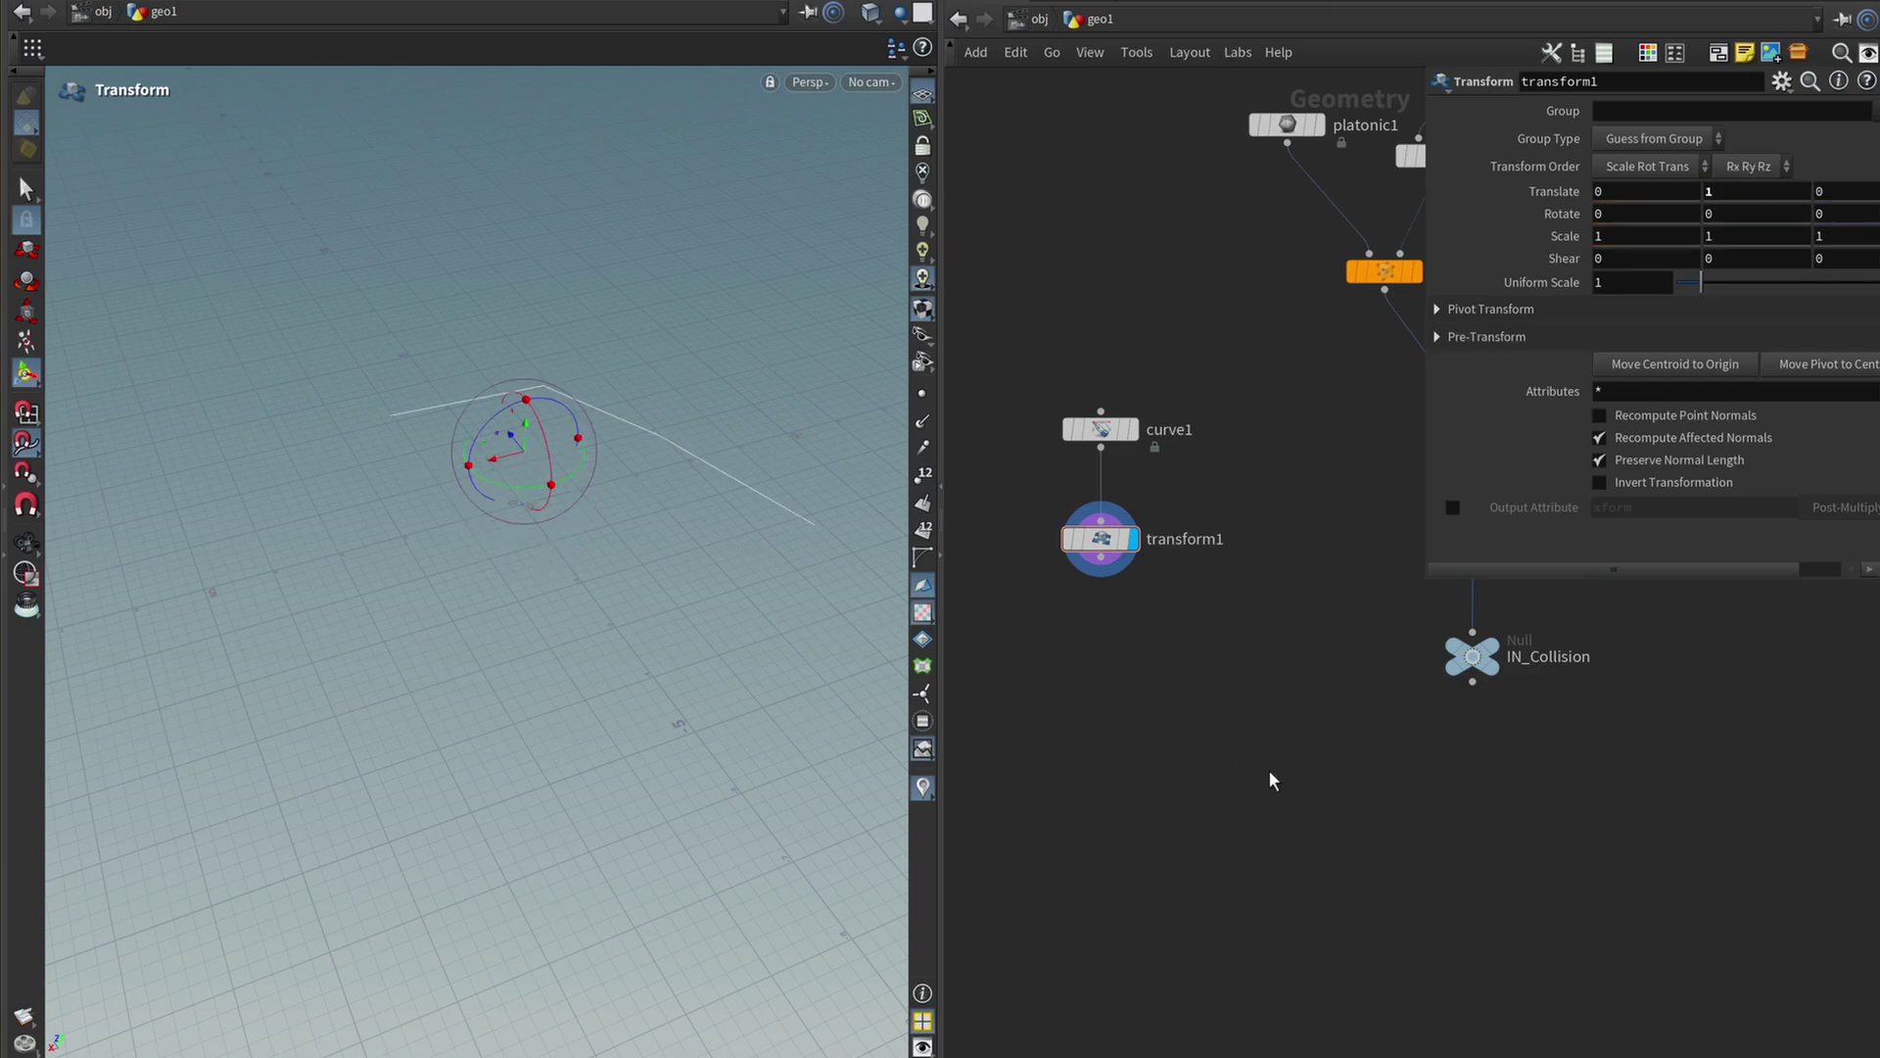
# Append a Null named IN_Curve under transform1 and show the IN_Collision terrain again.
pyautogui.press('Tab')
pyautogui.write('null')
pyautogui.press('Return')
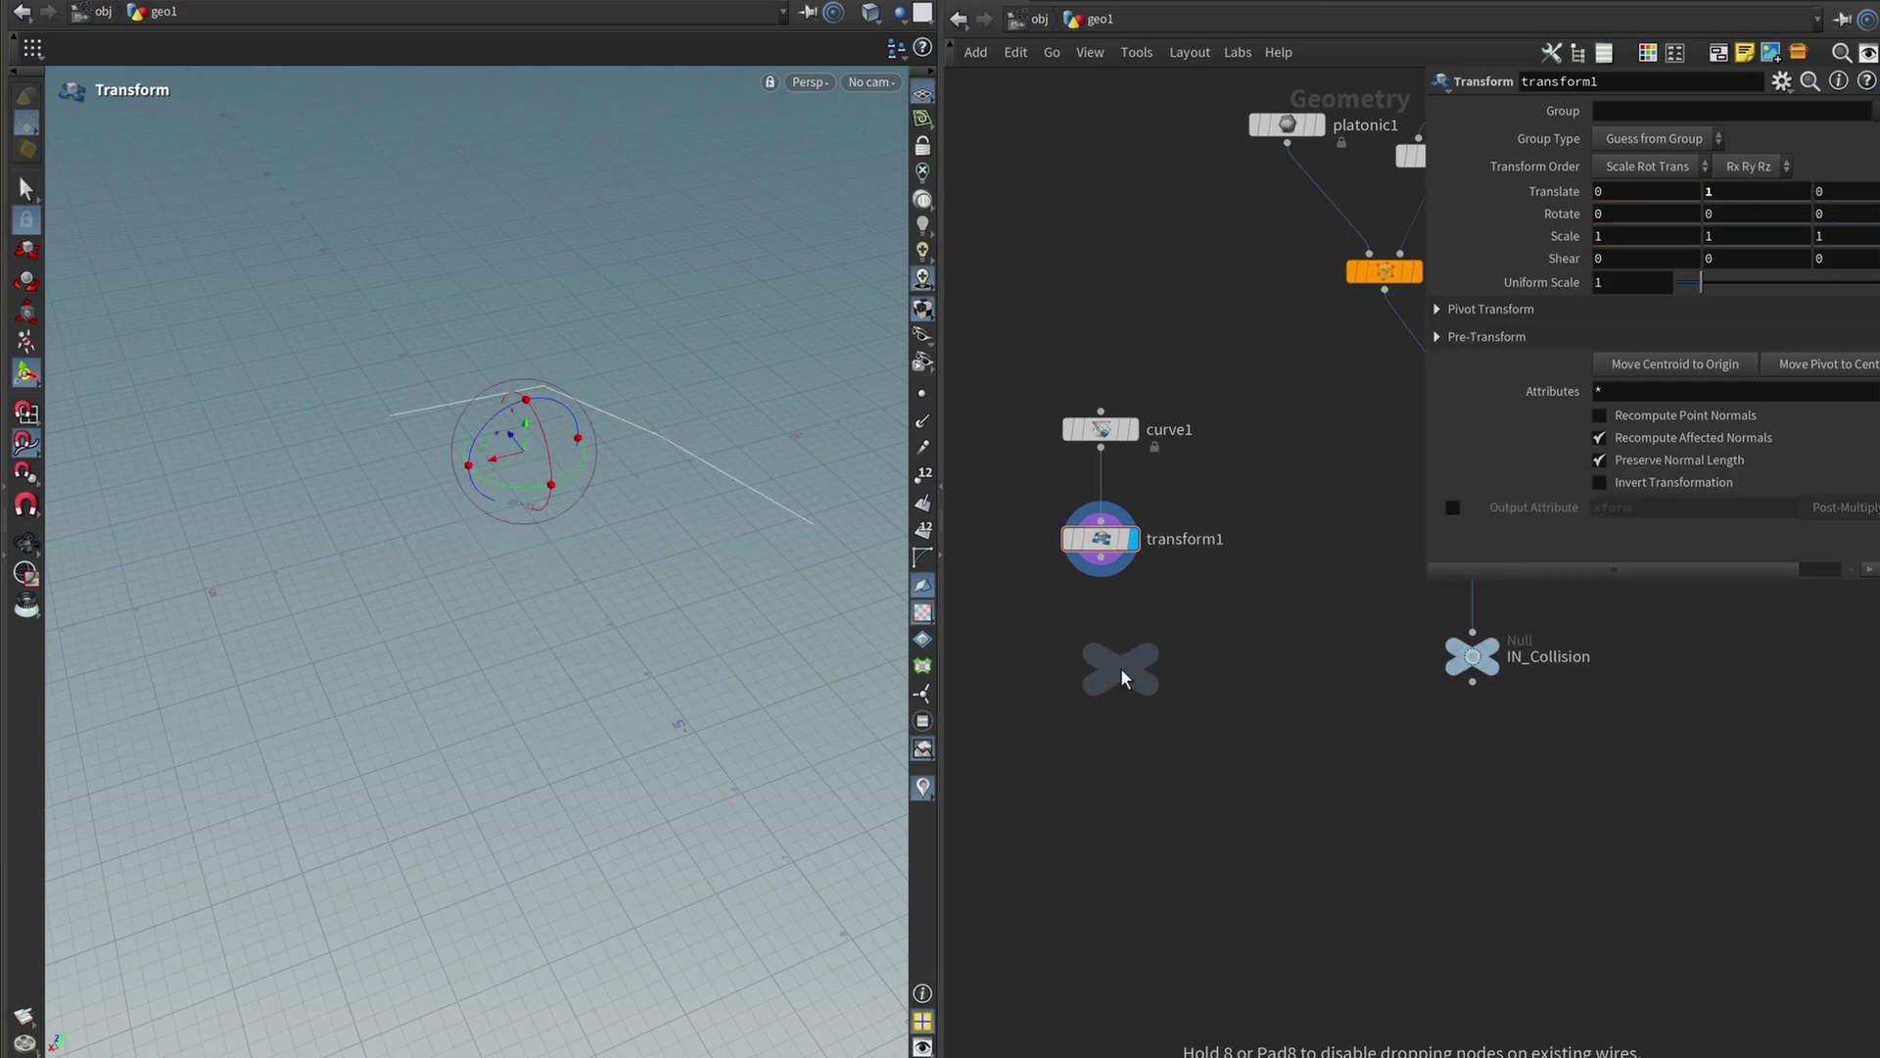
pyautogui.click(1124, 678)
pyautogui.doubleClick(1178, 670)
pyautogui.write('IN')
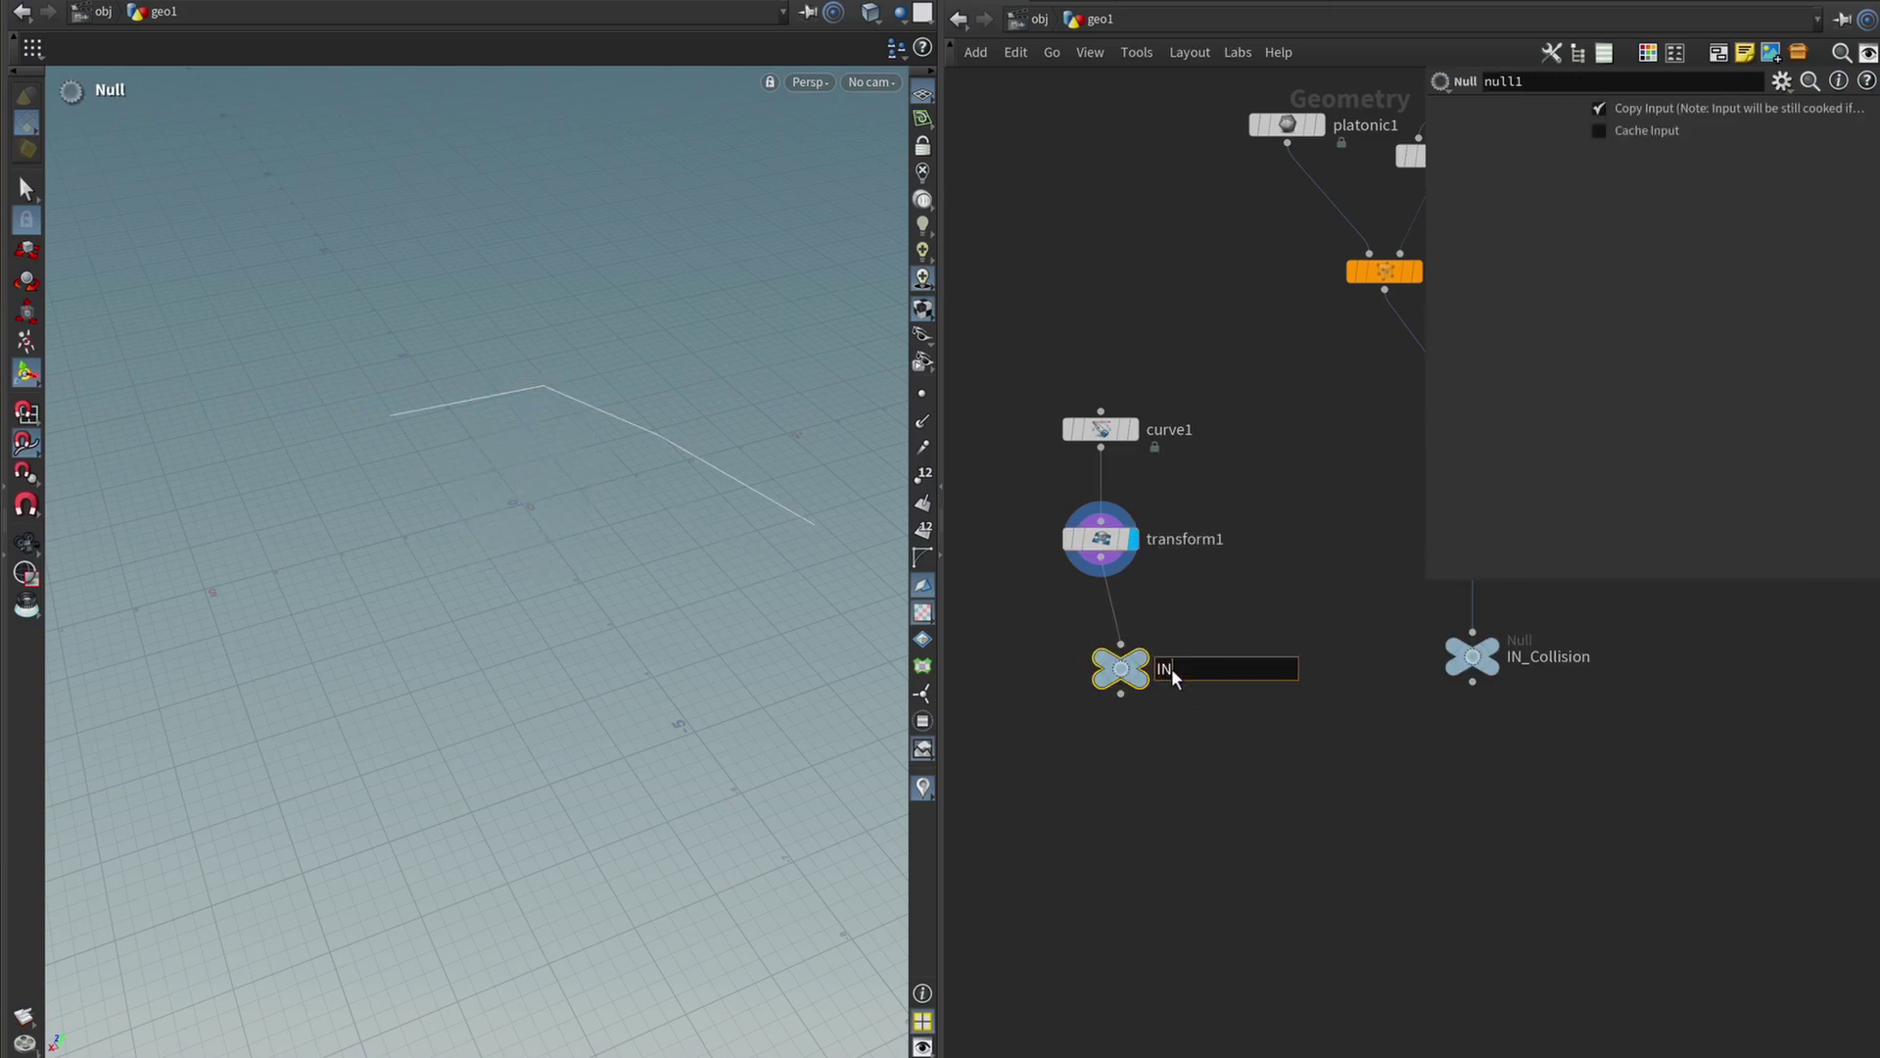
pyautogui.write('_Curve')
pyautogui.press('Return')
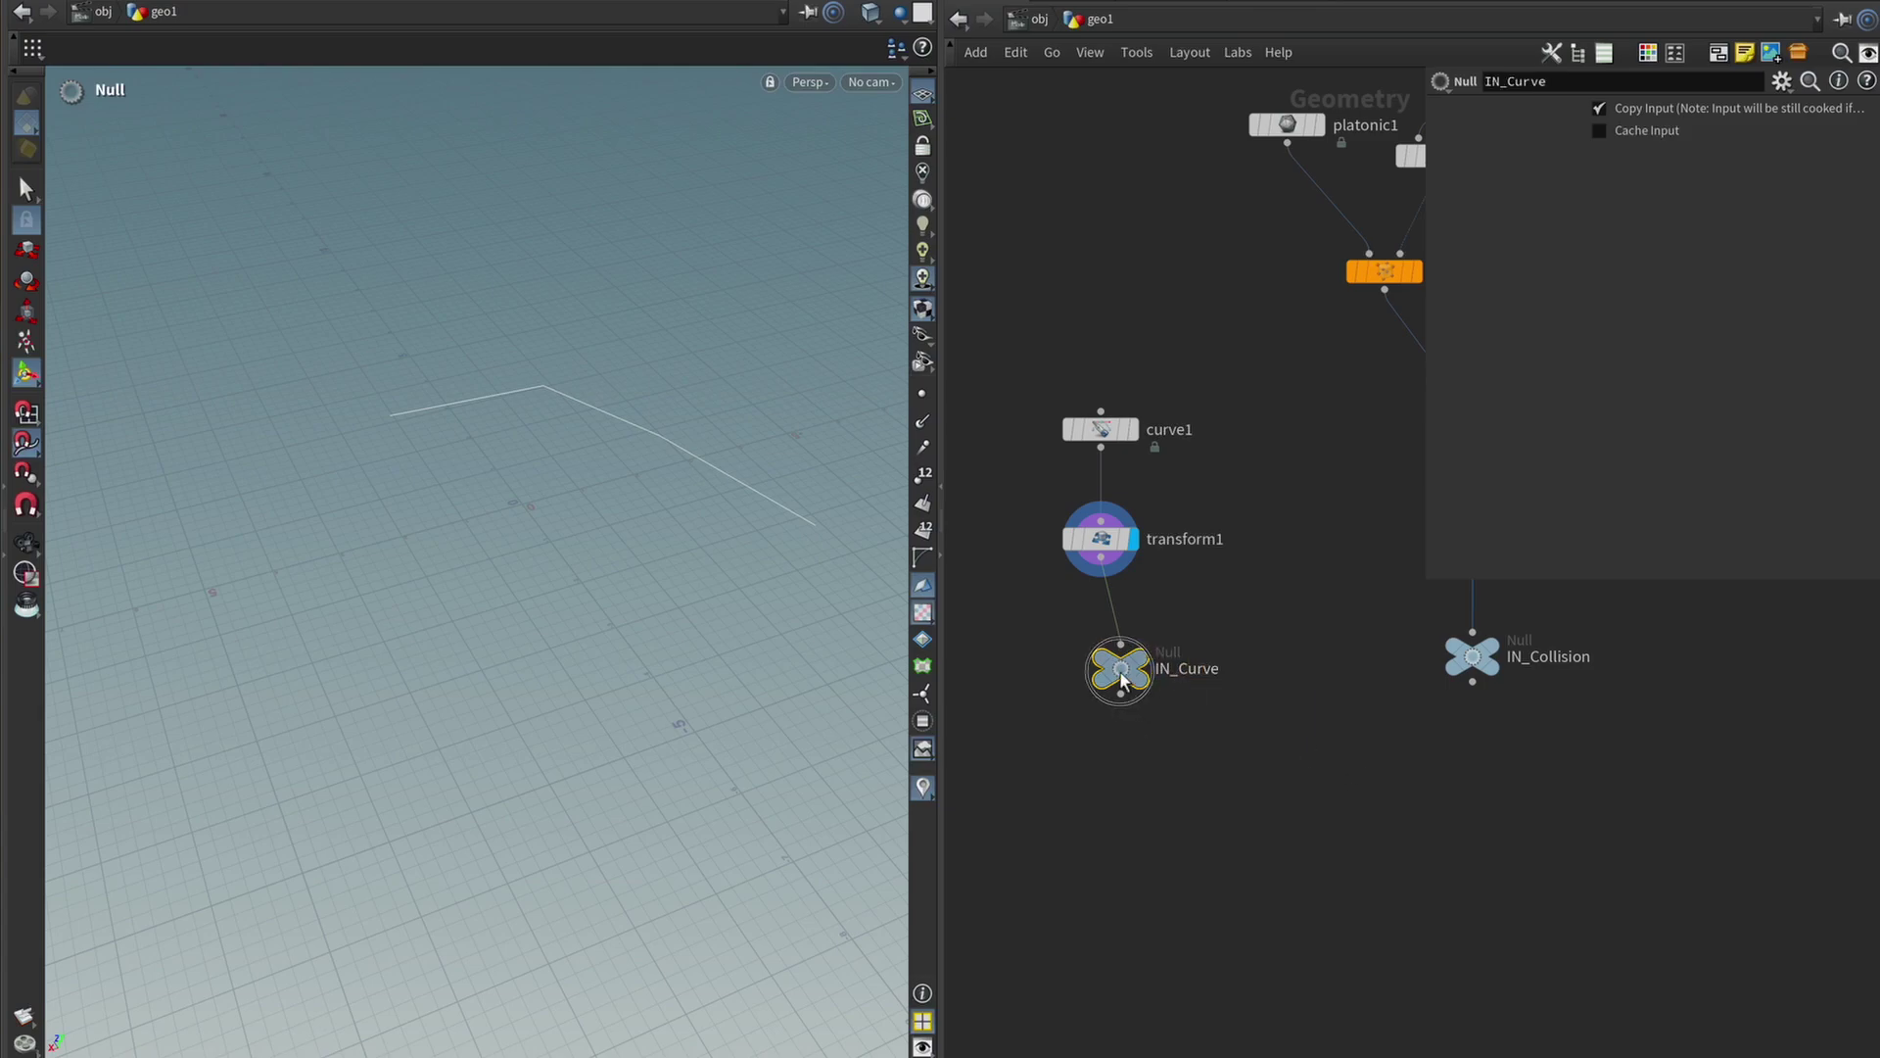
pyautogui.moveTo(1121, 668); pyautogui.dragTo(1101, 657)
pyautogui.click(1138, 621)
pyautogui.click(1497, 657)
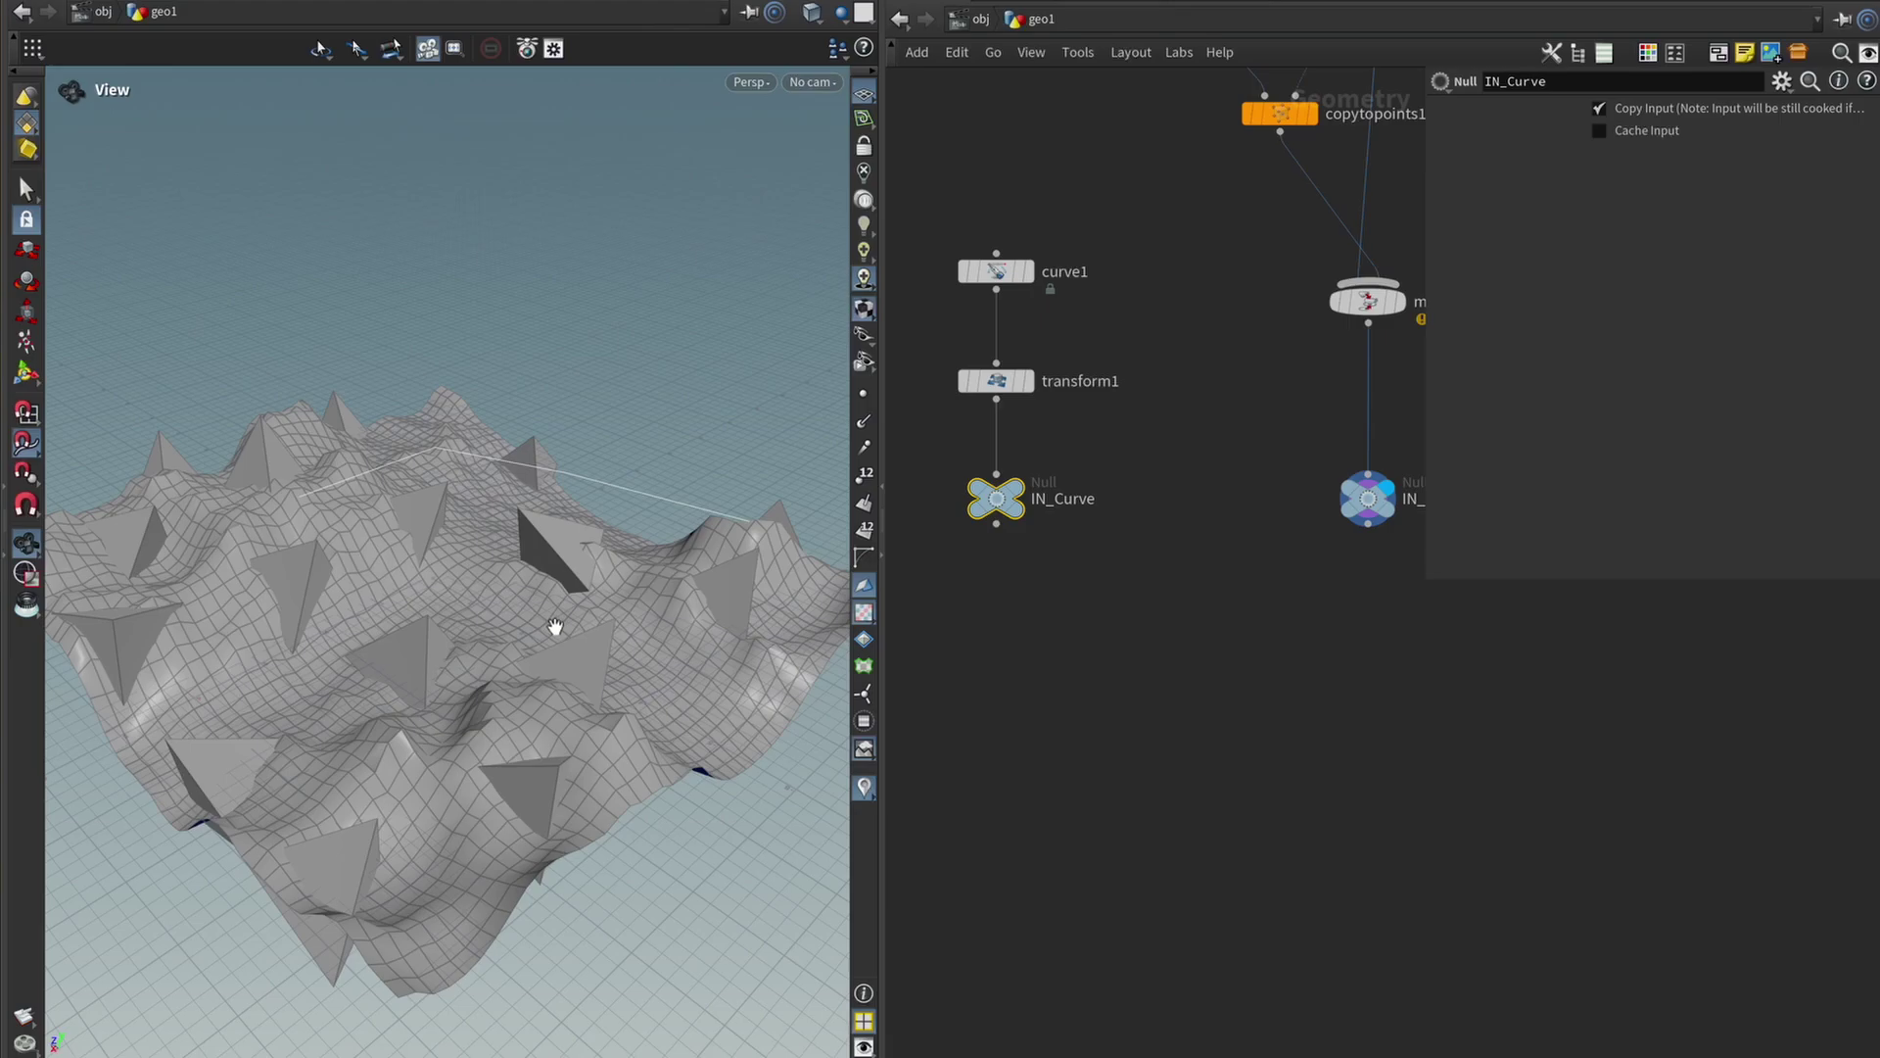
pyautogui.moveTo(496, 591); pyautogui.dragTo(399, 356)
pyautogui.moveTo(529, 632); pyautogui.dragTo(372, 578)
pyautogui.scroll(-3, 517, 585)
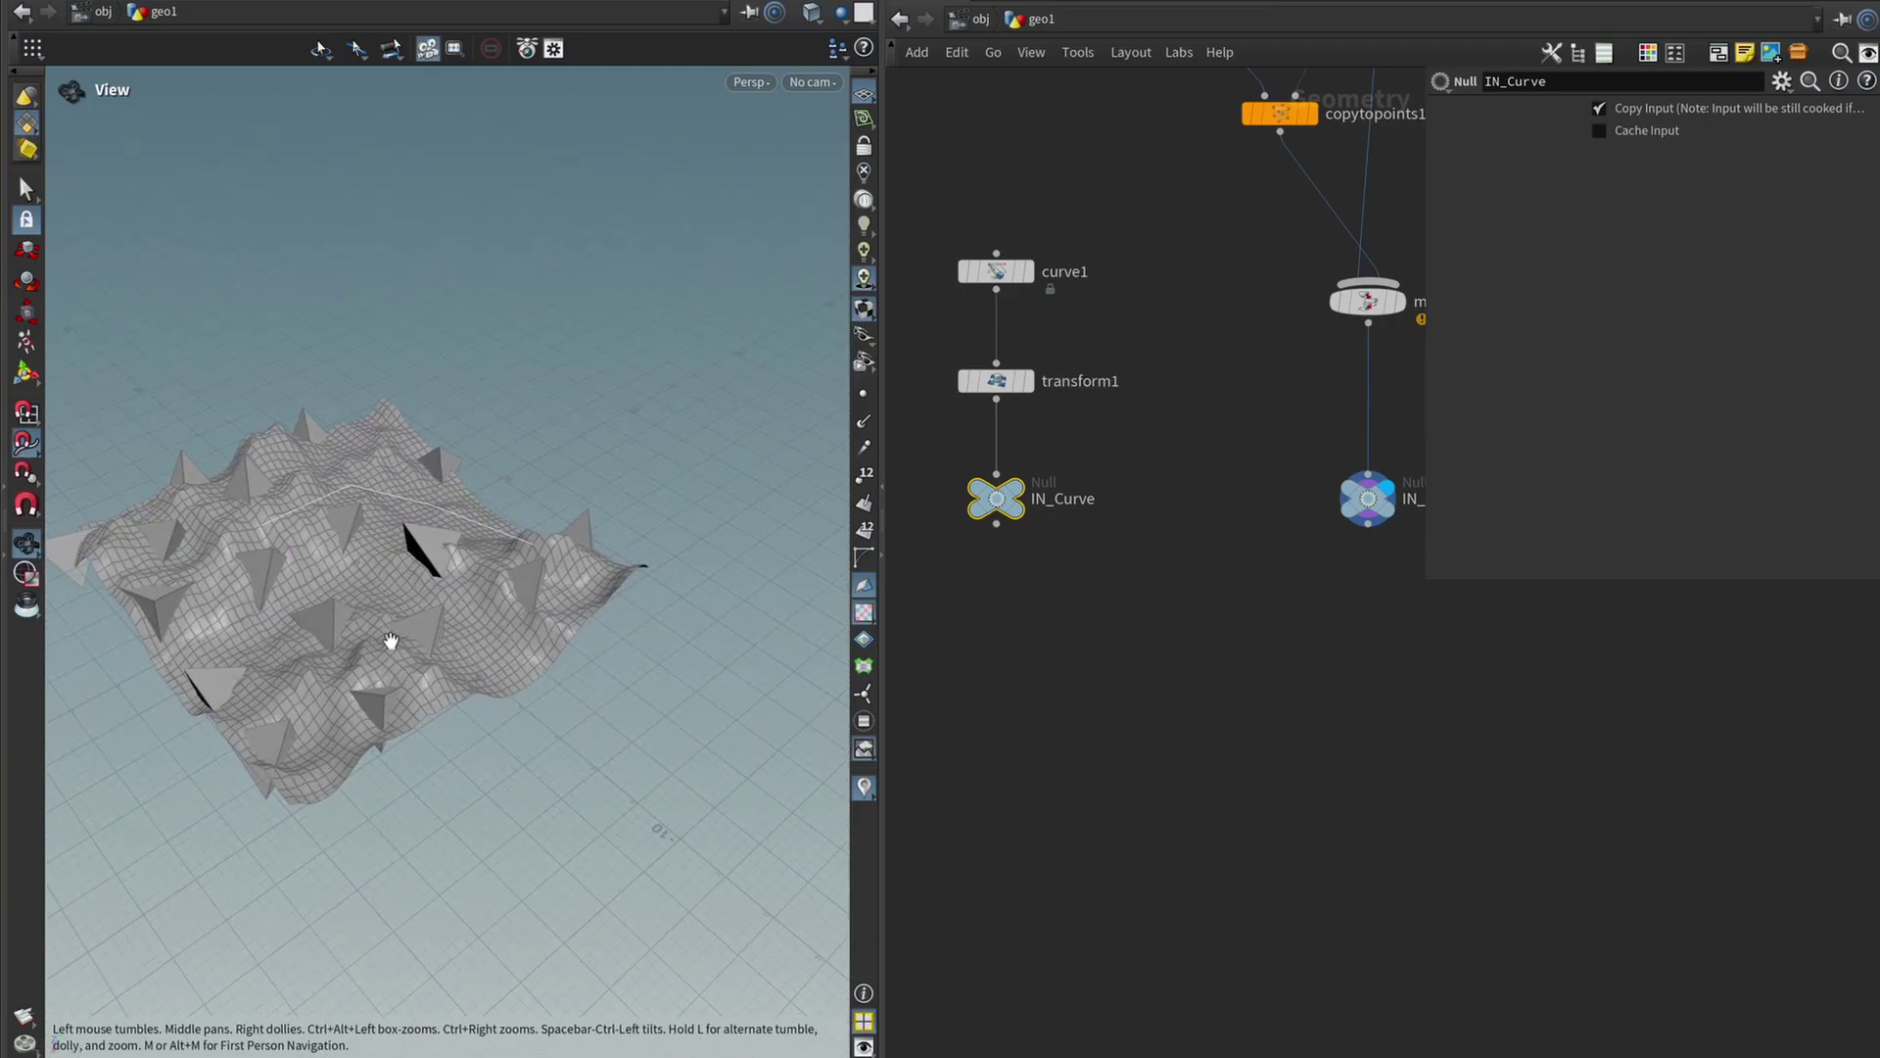
pyautogui.scroll(-5, 391, 640)
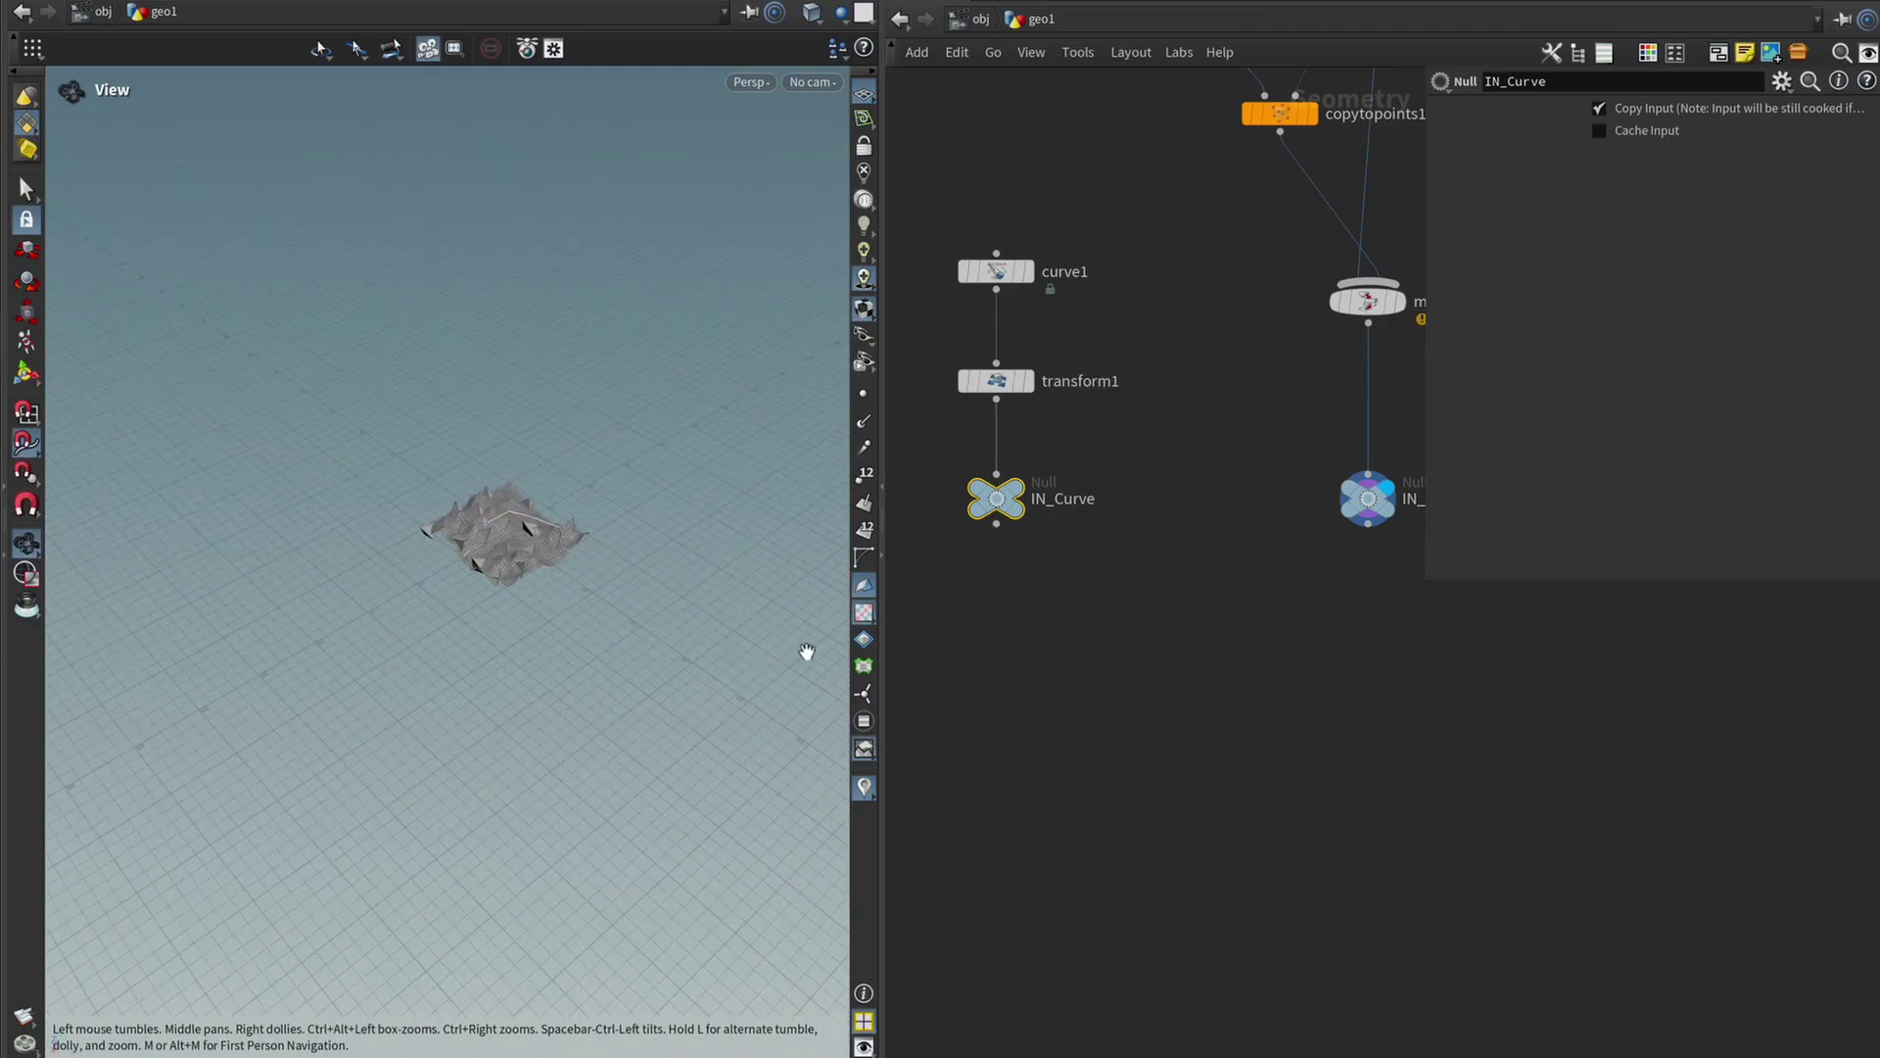
pyautogui.scroll(10, 460, 546)
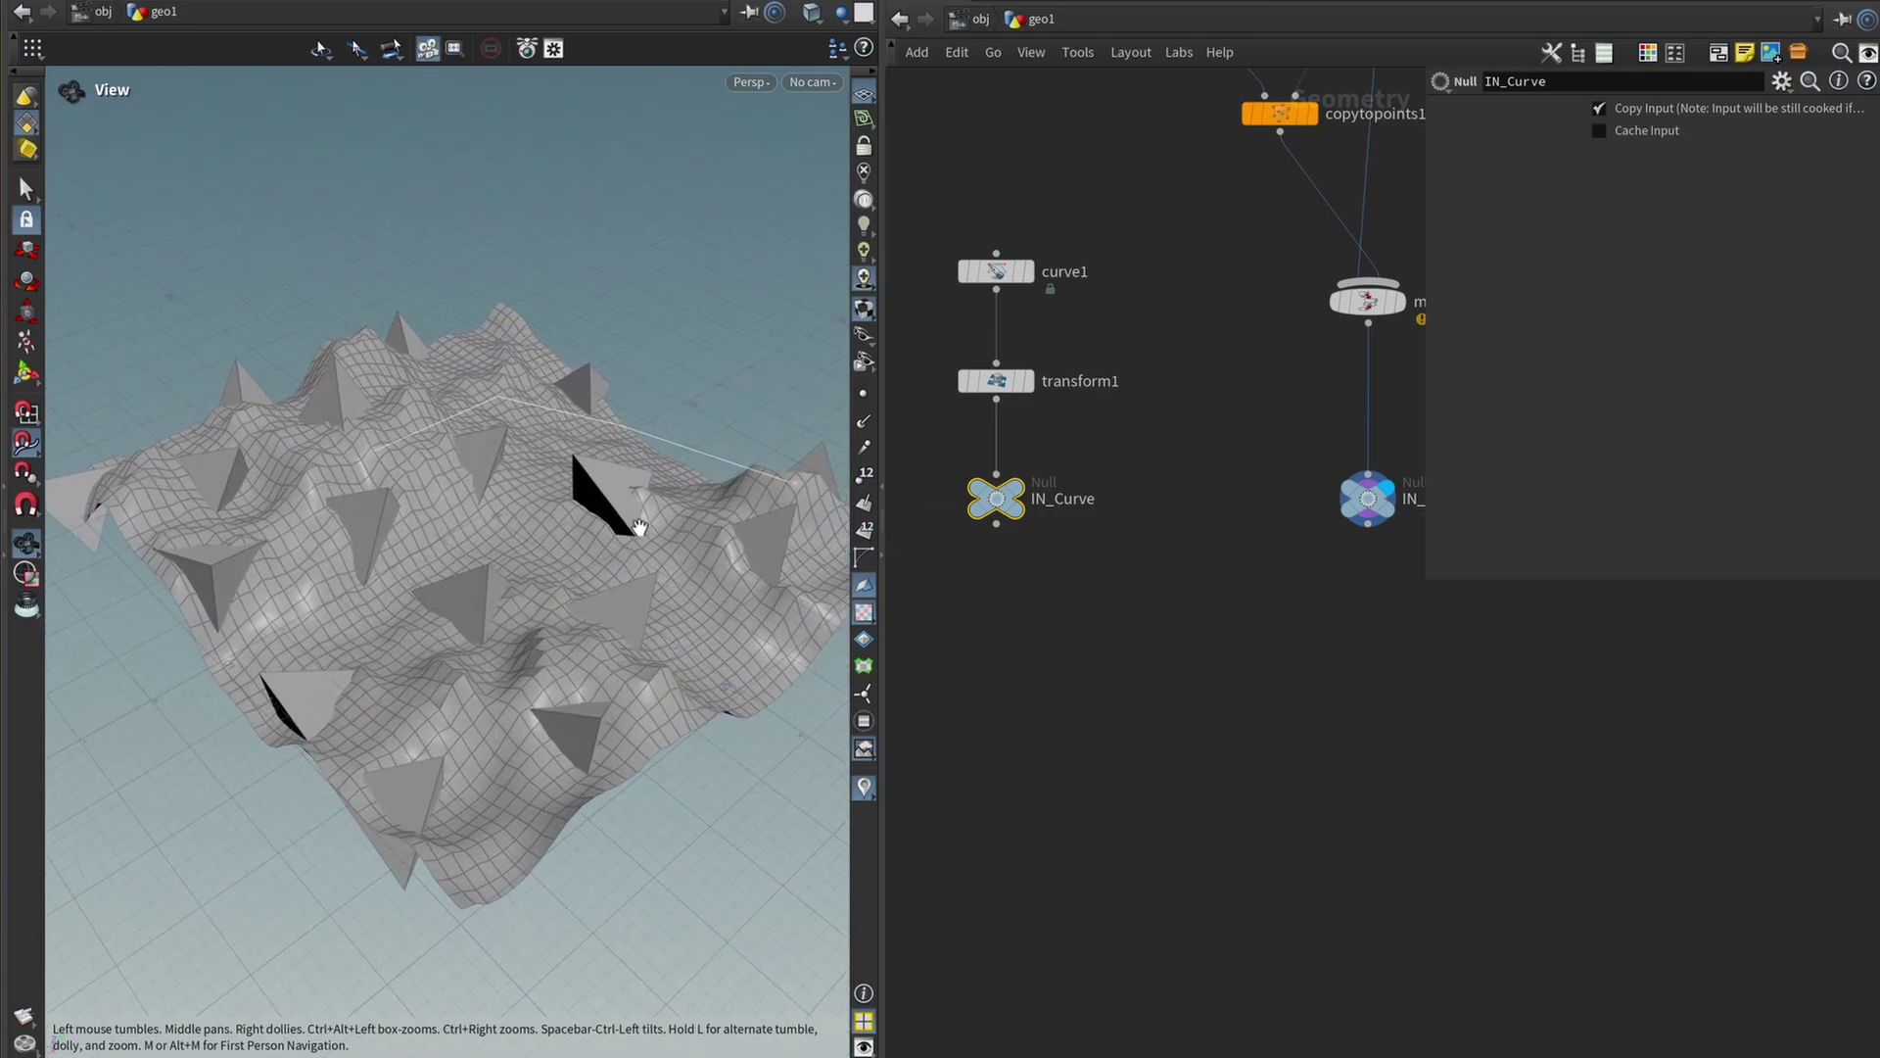
pyautogui.moveTo(638, 527); pyautogui.dragTo(640, 615)
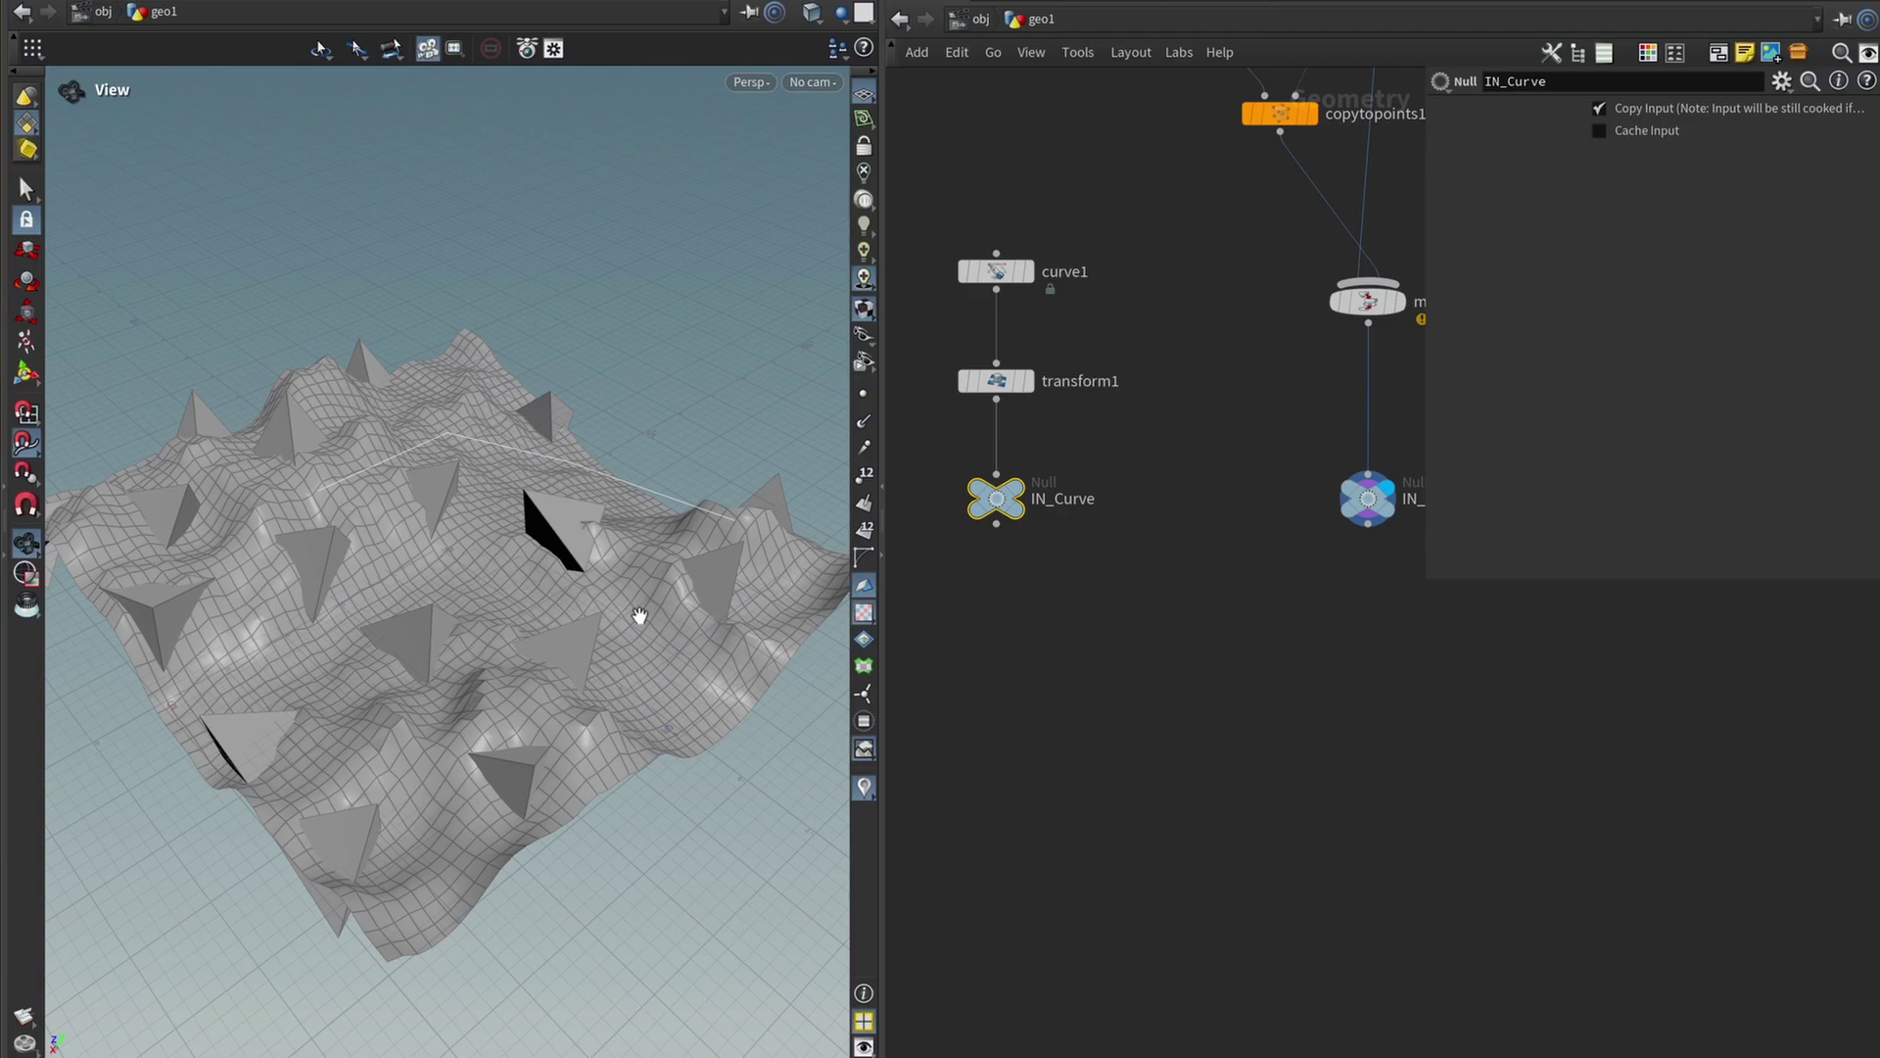
pyautogui.moveTo(640, 615); pyautogui.dragTo(495, 638)
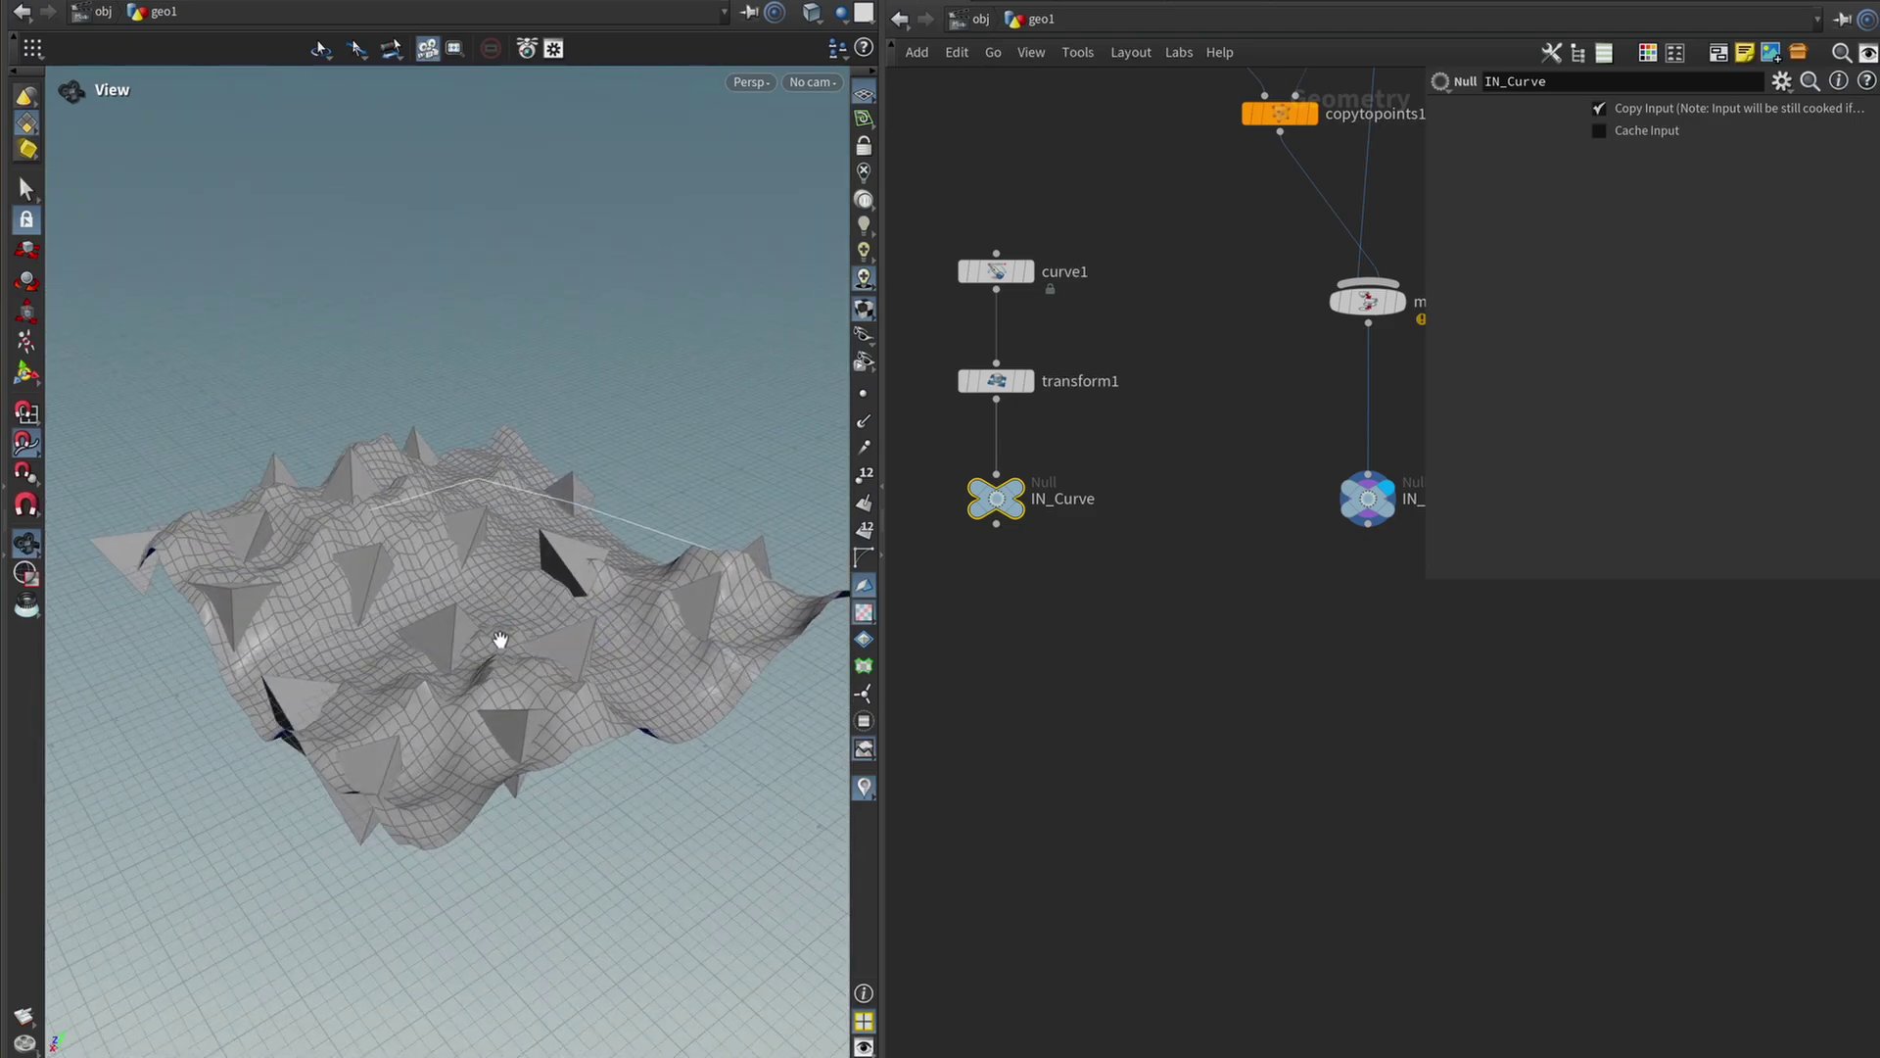
pyautogui.moveTo(1181, 671); pyautogui.dragTo(1134, 657, button='middle')
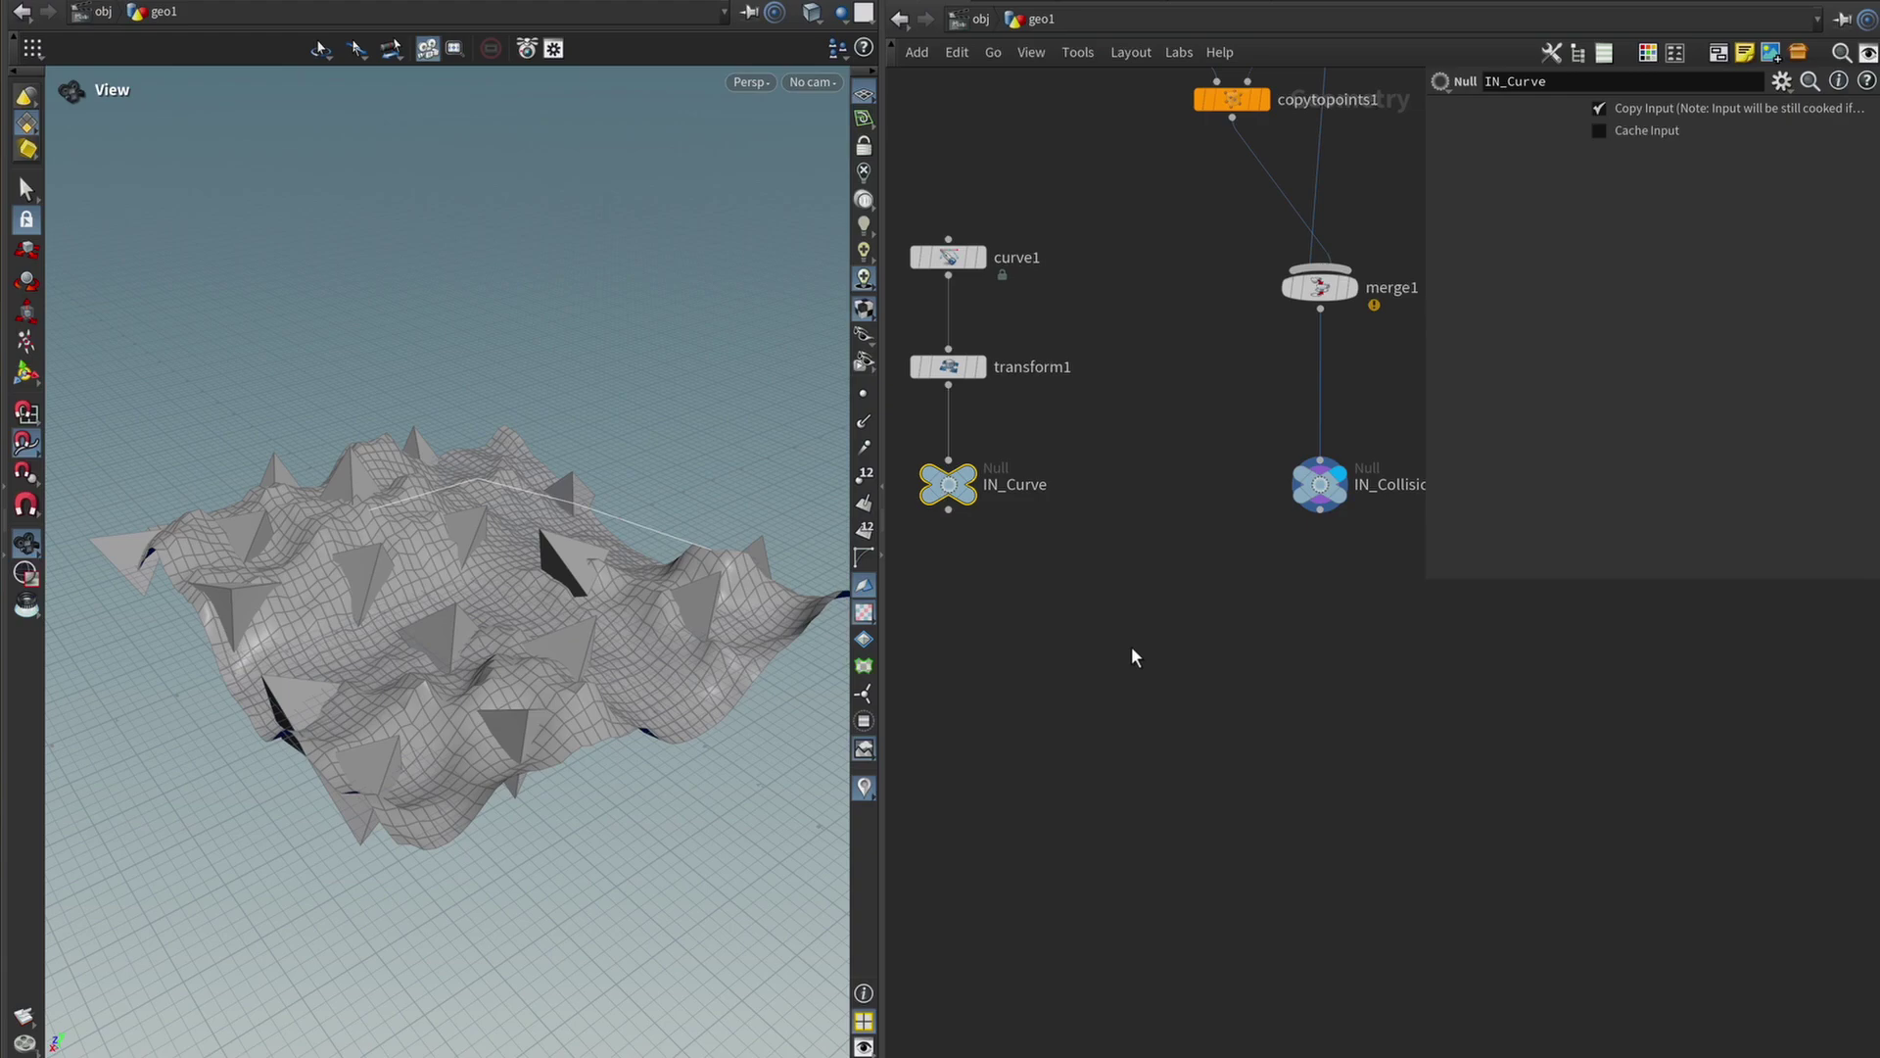
# Add a new Platonic Solids node, platonic2, set to Octahedron.
pyautogui.moveTo(1131, 655); pyautogui.dragTo(1150, 631, button='middle')
pyautogui.press('Tab')
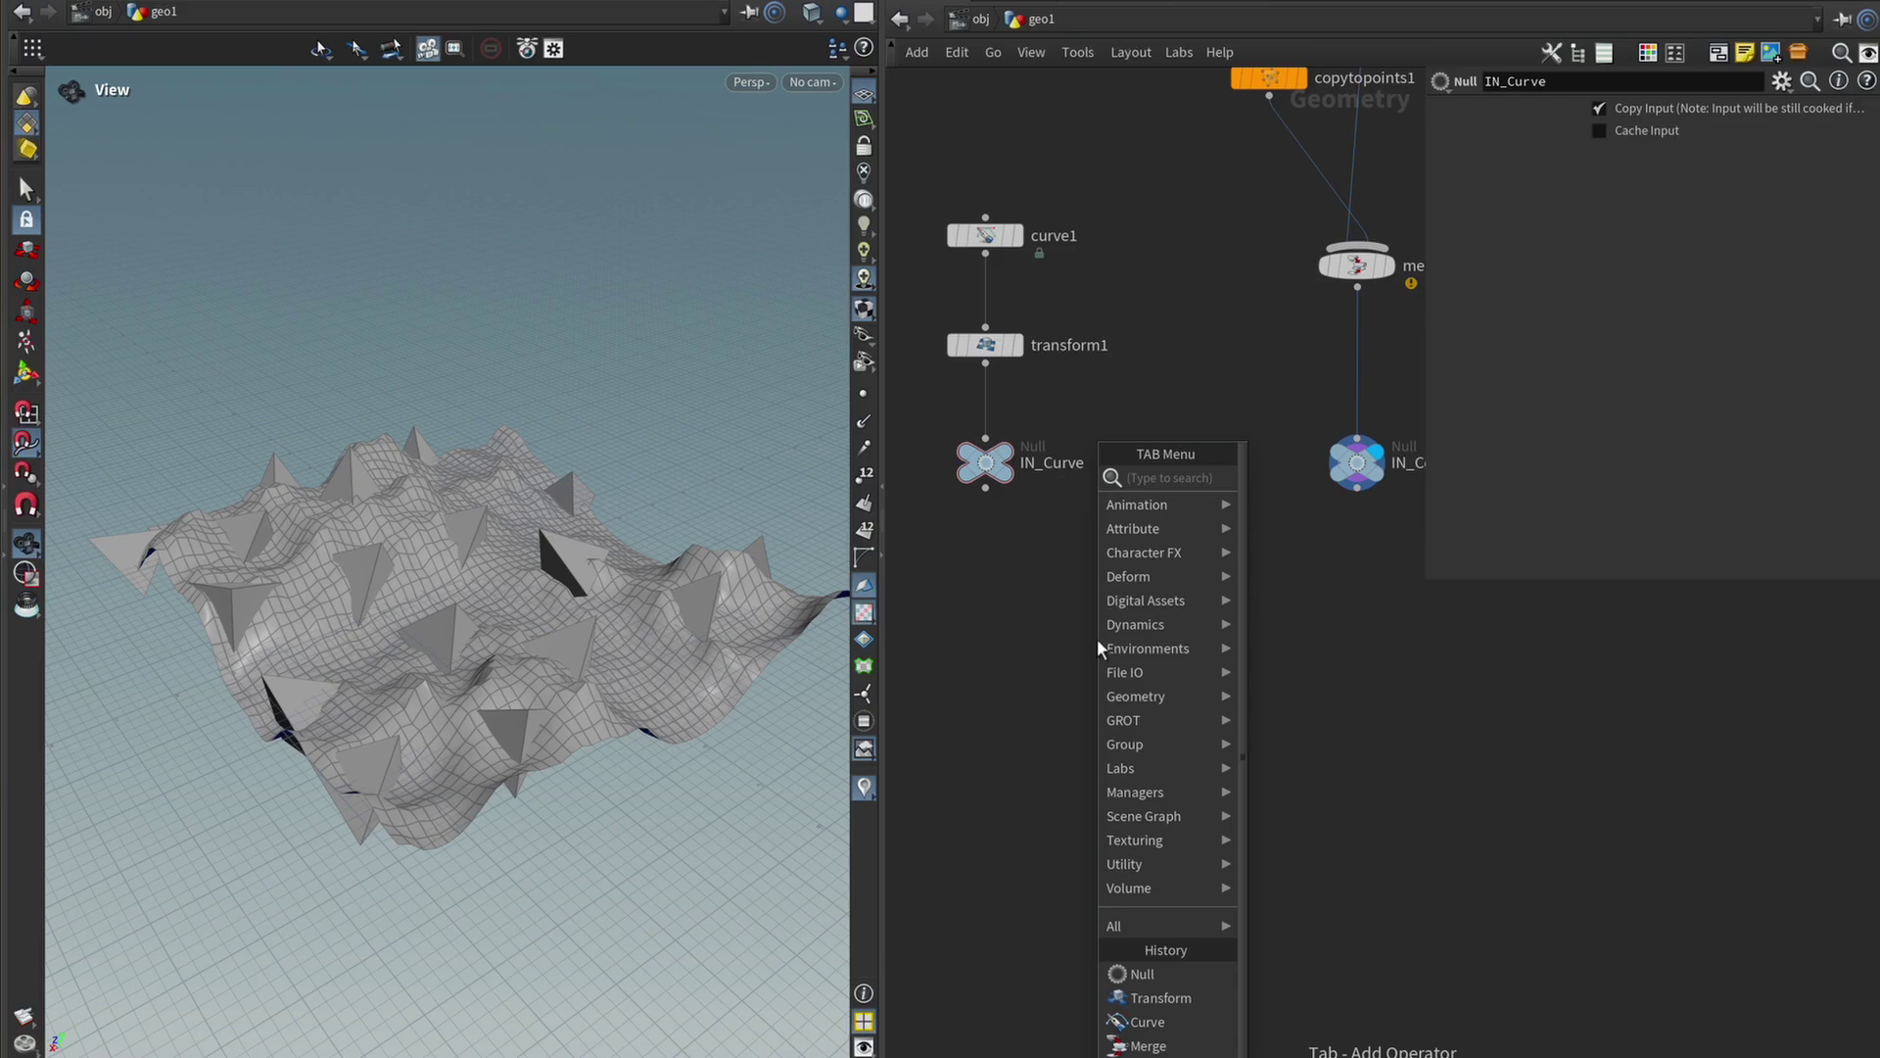
pyautogui.write('scatter')
pyautogui.press('Return')
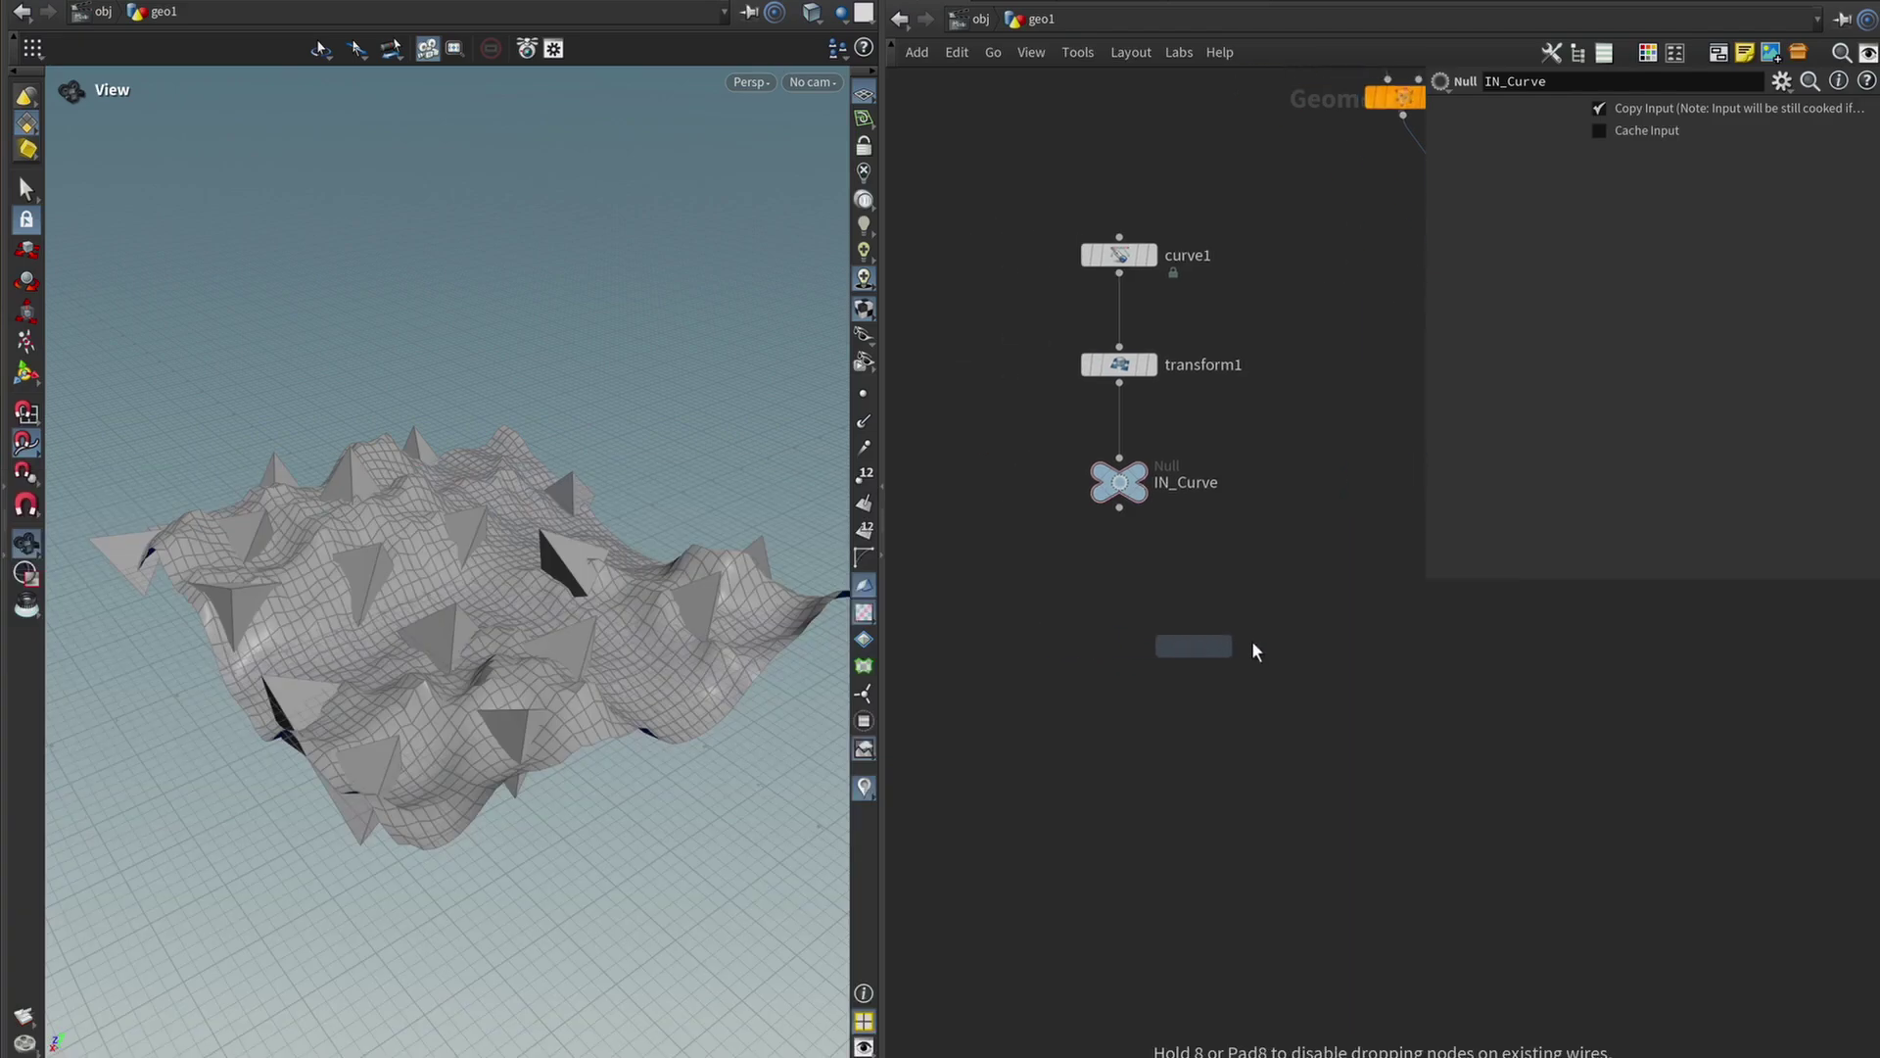
pyautogui.click(1078, 601)
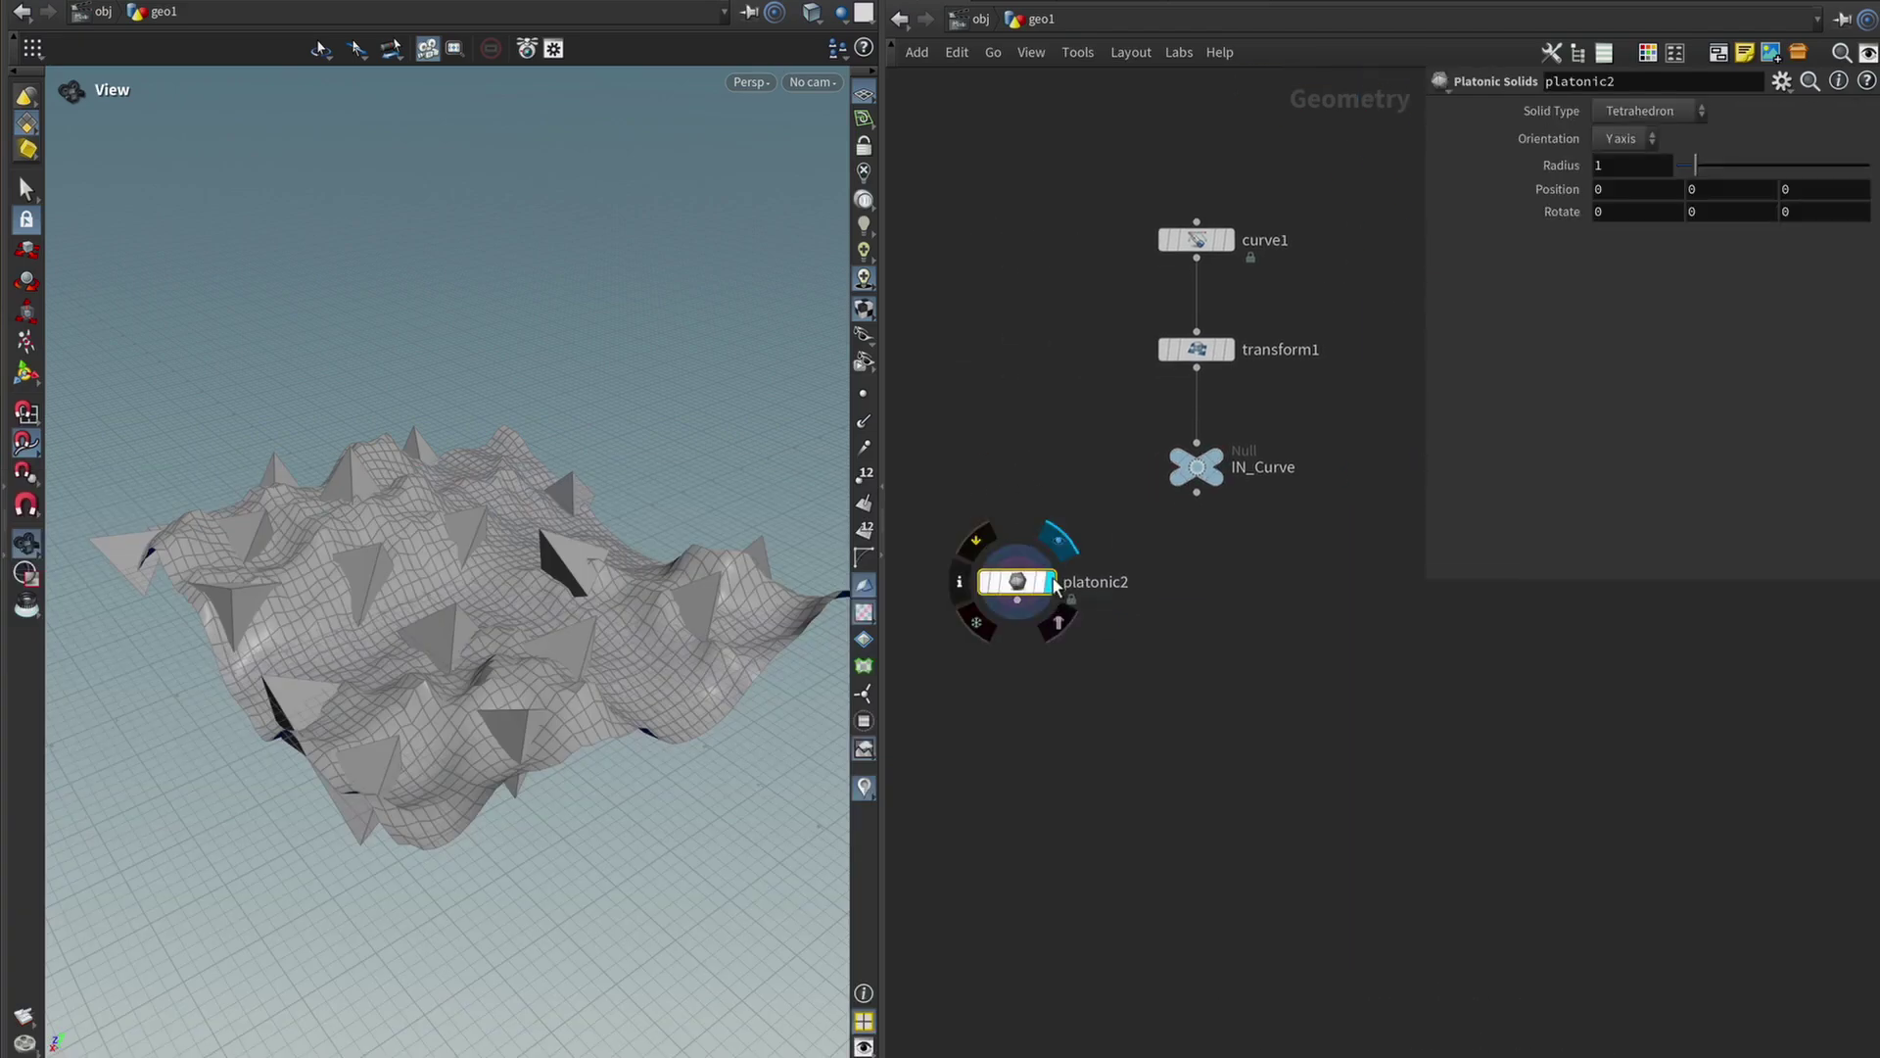
pyautogui.click(1052, 582)
pyautogui.click(1654, 111)
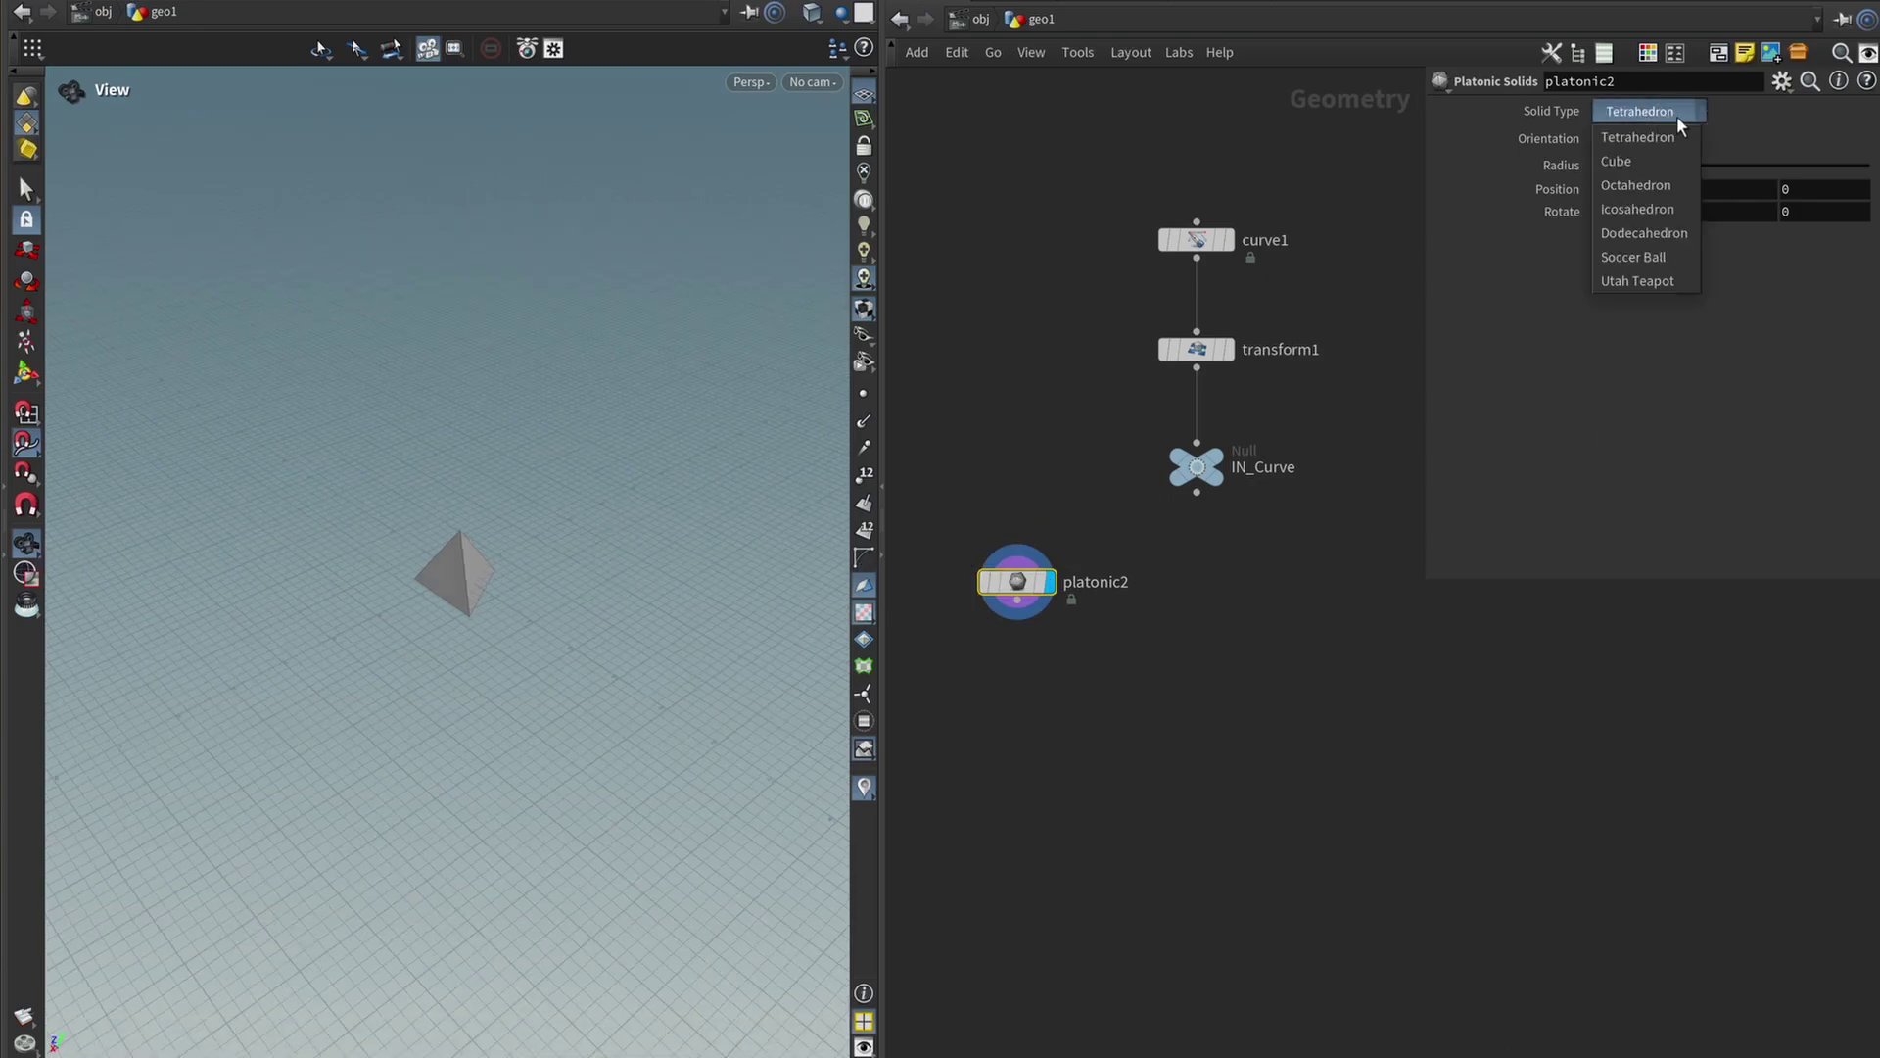
pyautogui.click(1650, 161)
pyautogui.moveTo(605, 672); pyautogui.dragTo(739, 503)
# Add copytopoints2 with platonic2 and IN_Curve as inputs, and display it.
pyautogui.press('Tab')
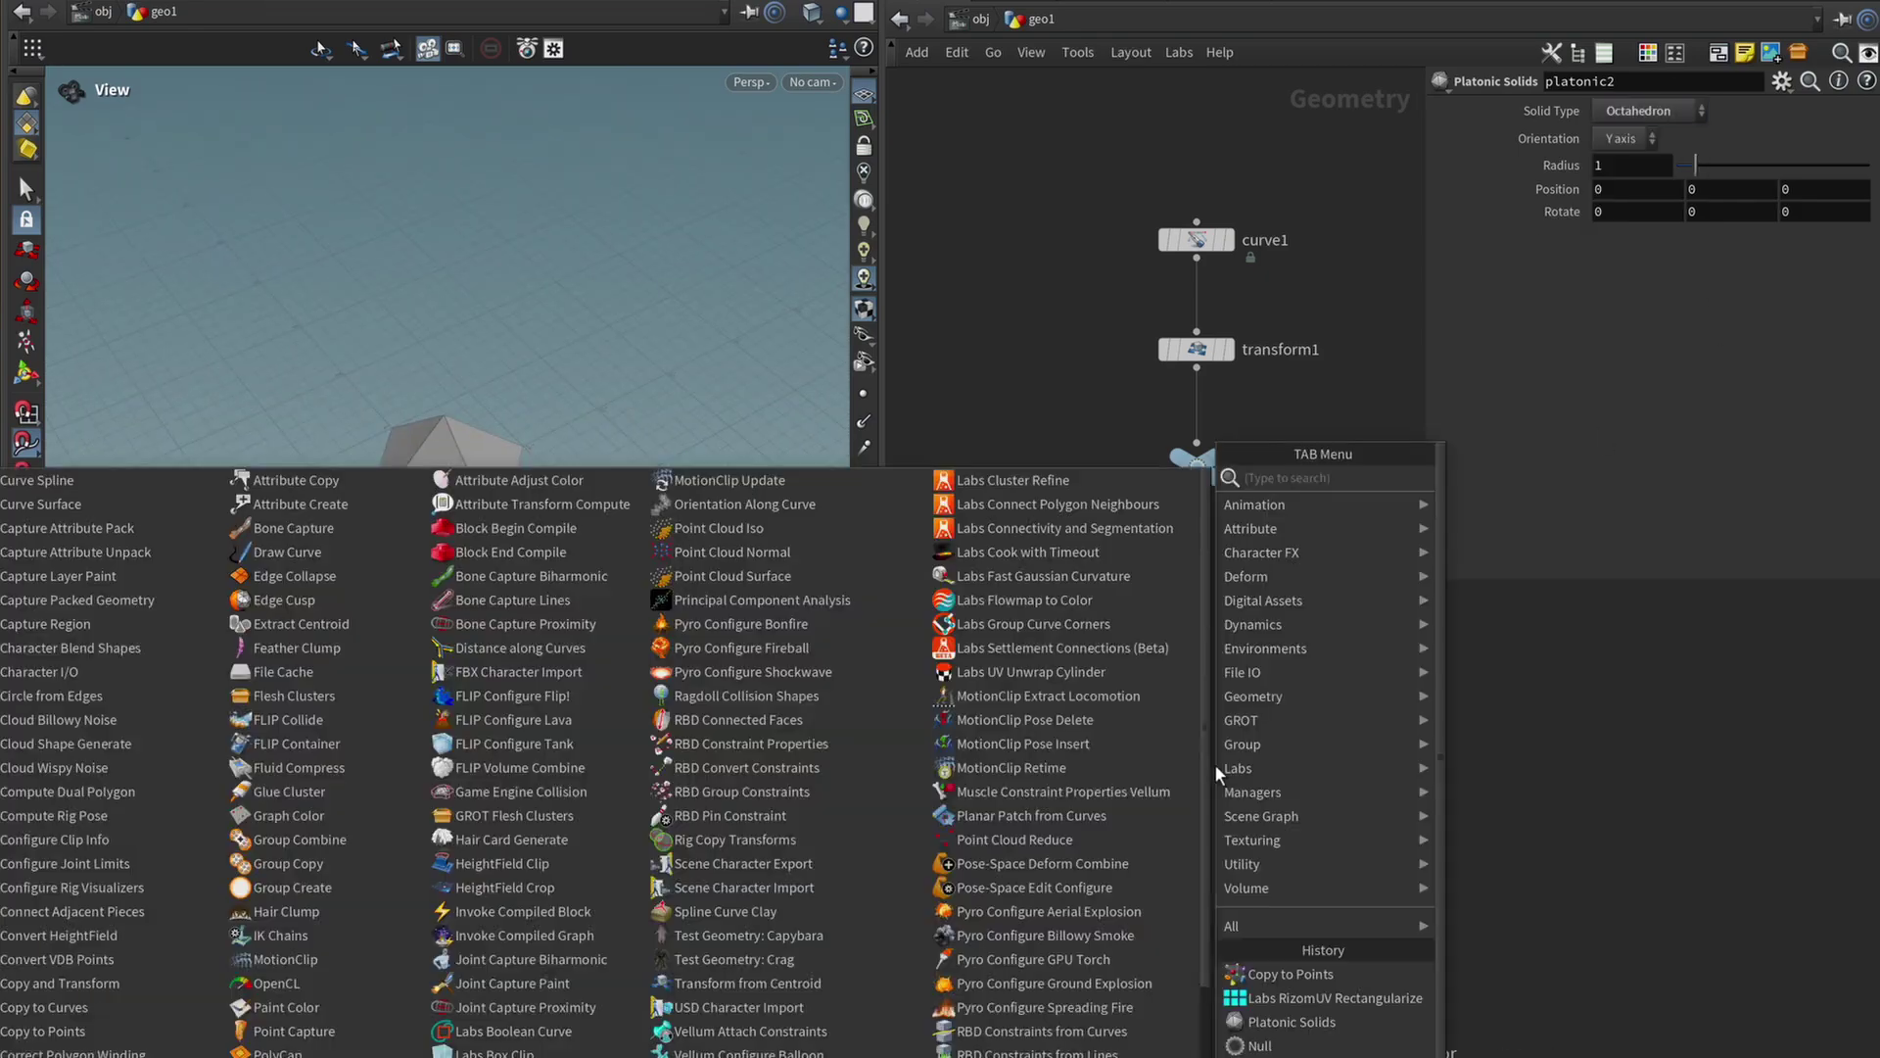
pyautogui.write('copy')
pyautogui.press('Return')
pyautogui.click(1183, 710)
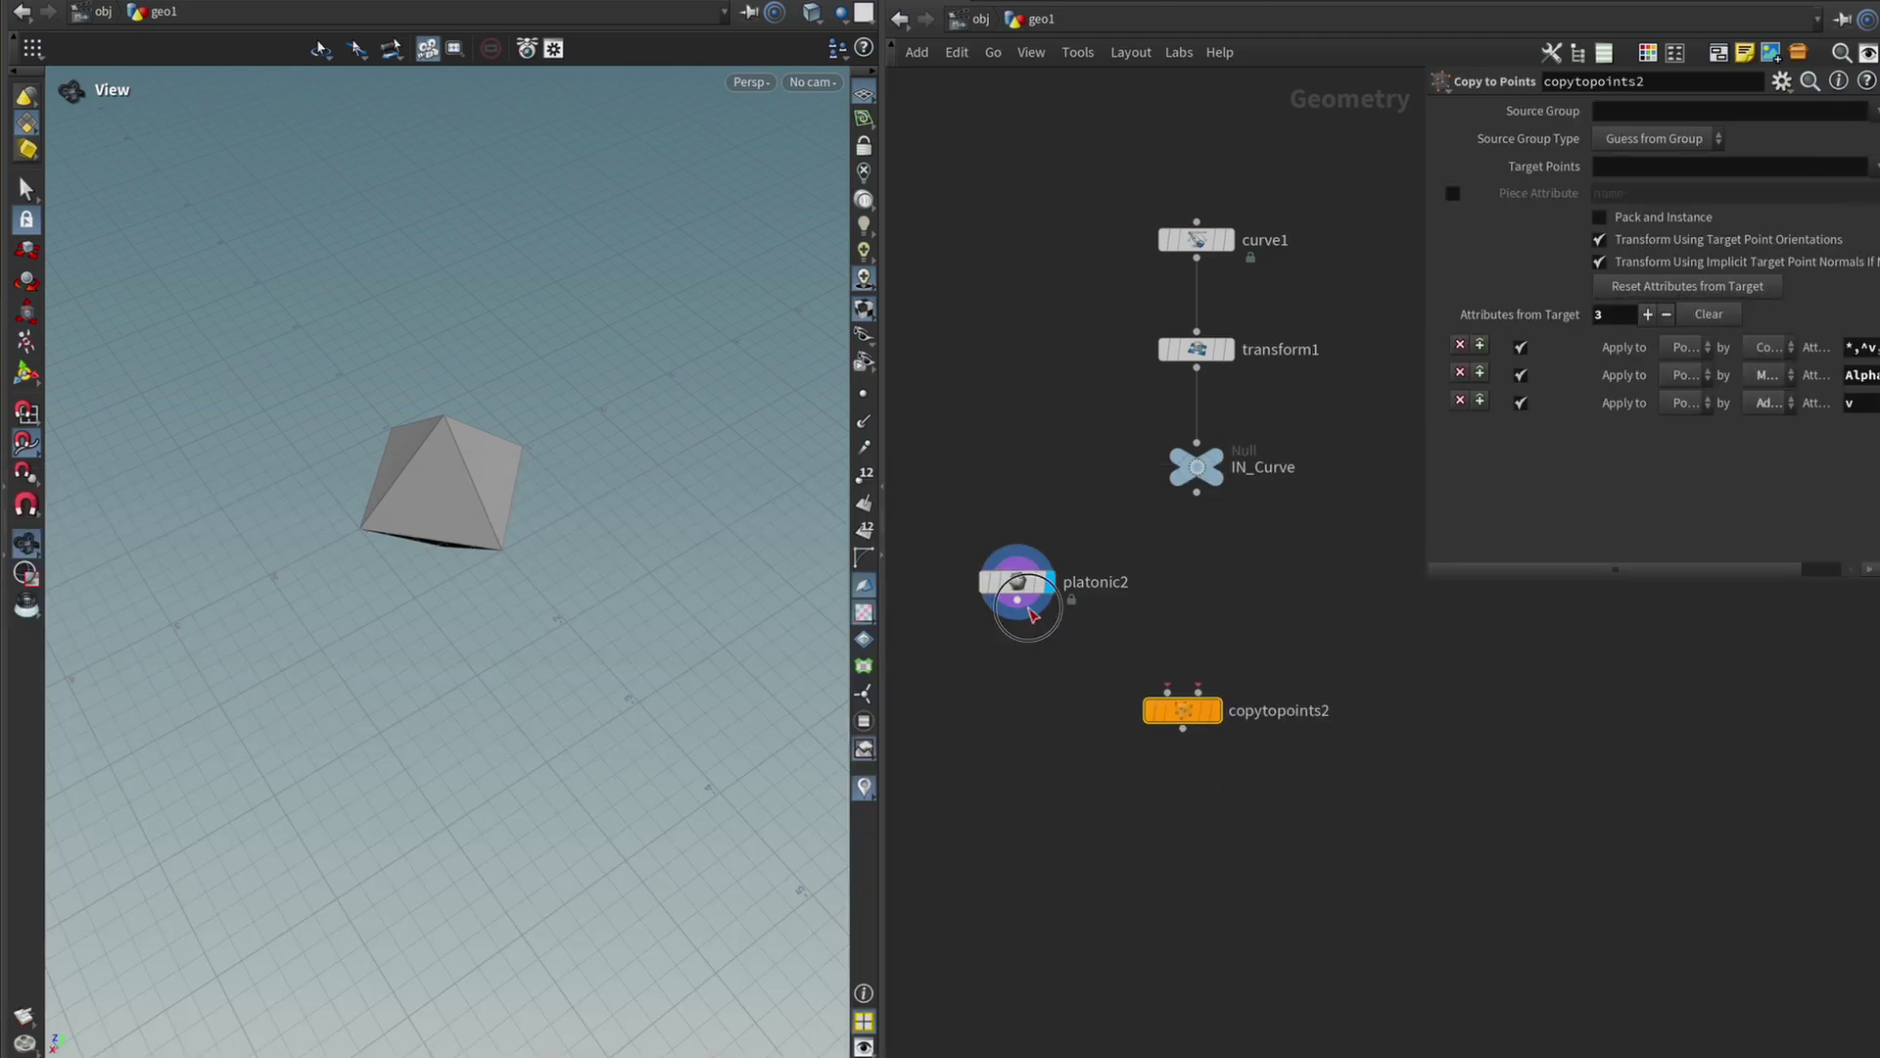
pyautogui.moveTo(1030, 609); pyautogui.dragTo(1165, 702)
pyautogui.click(1197, 491)
pyautogui.click(1197, 689)
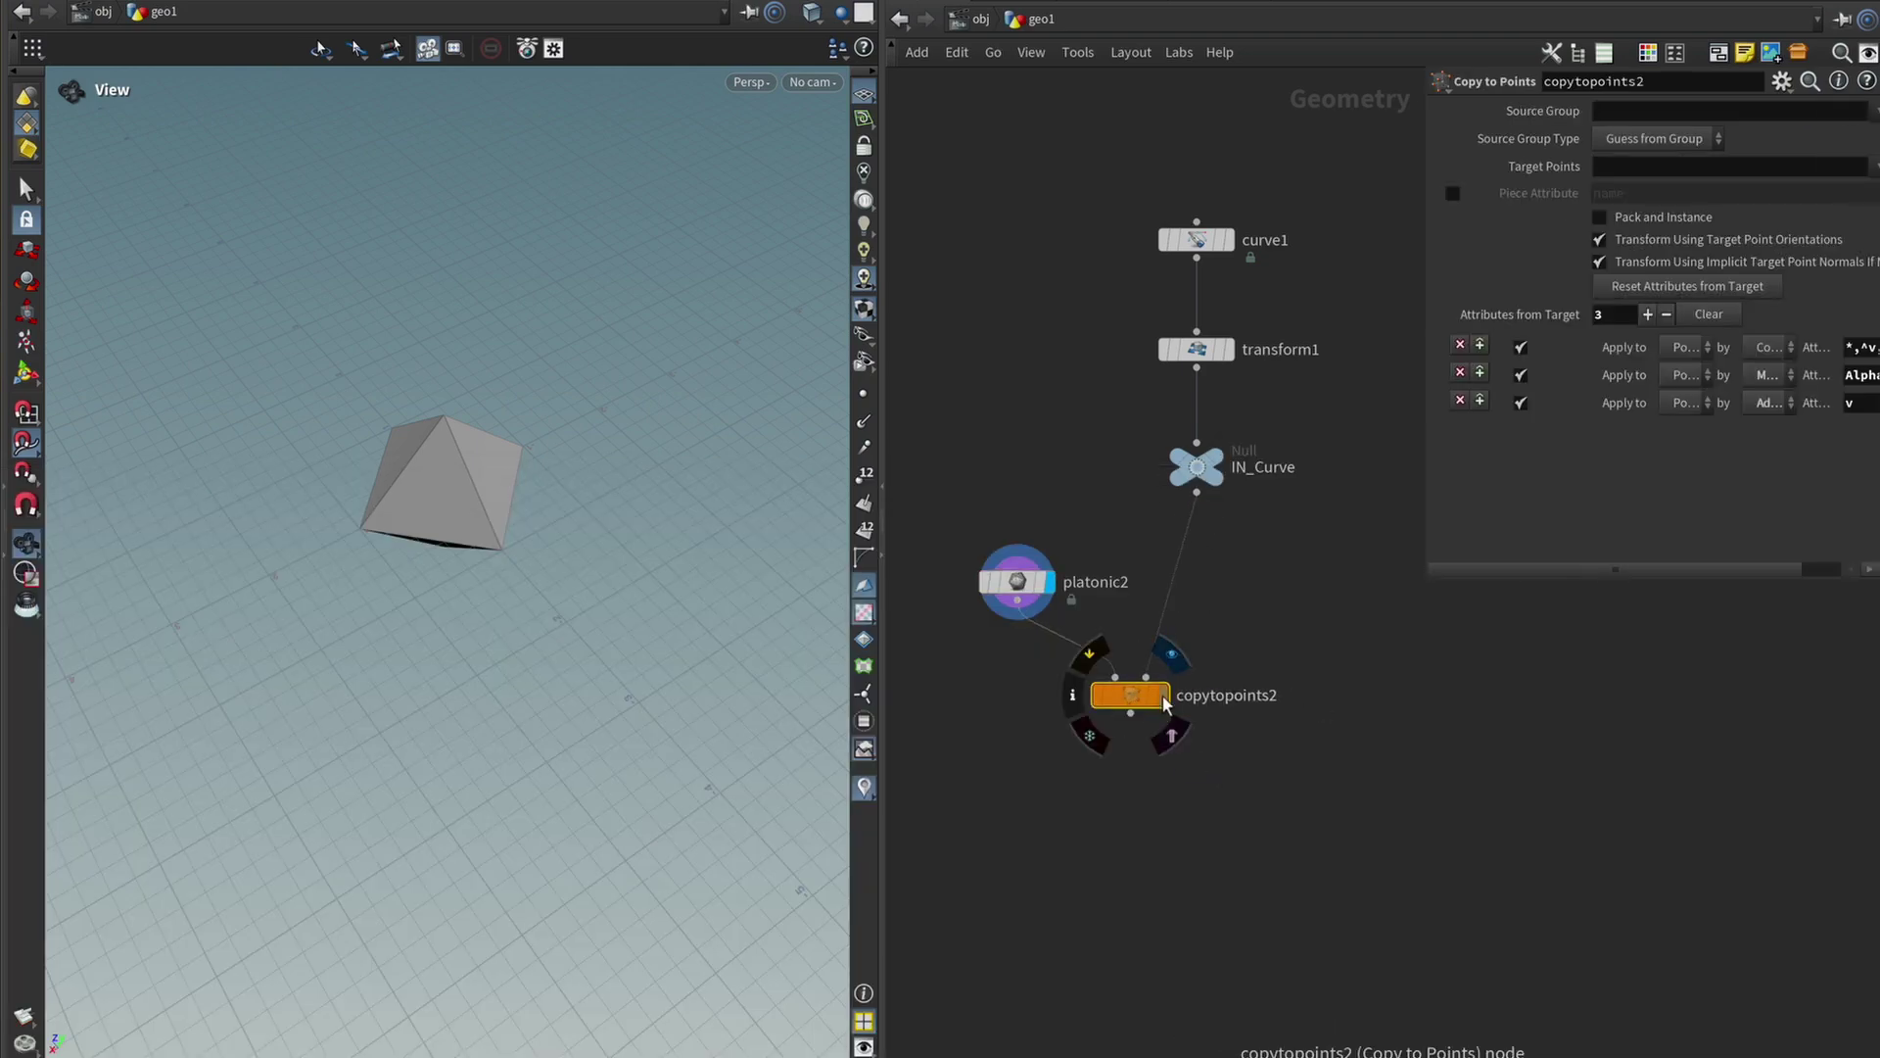
pyautogui.click(1166, 702)
pyautogui.moveTo(696, 545); pyautogui.dragTo(568, 440)
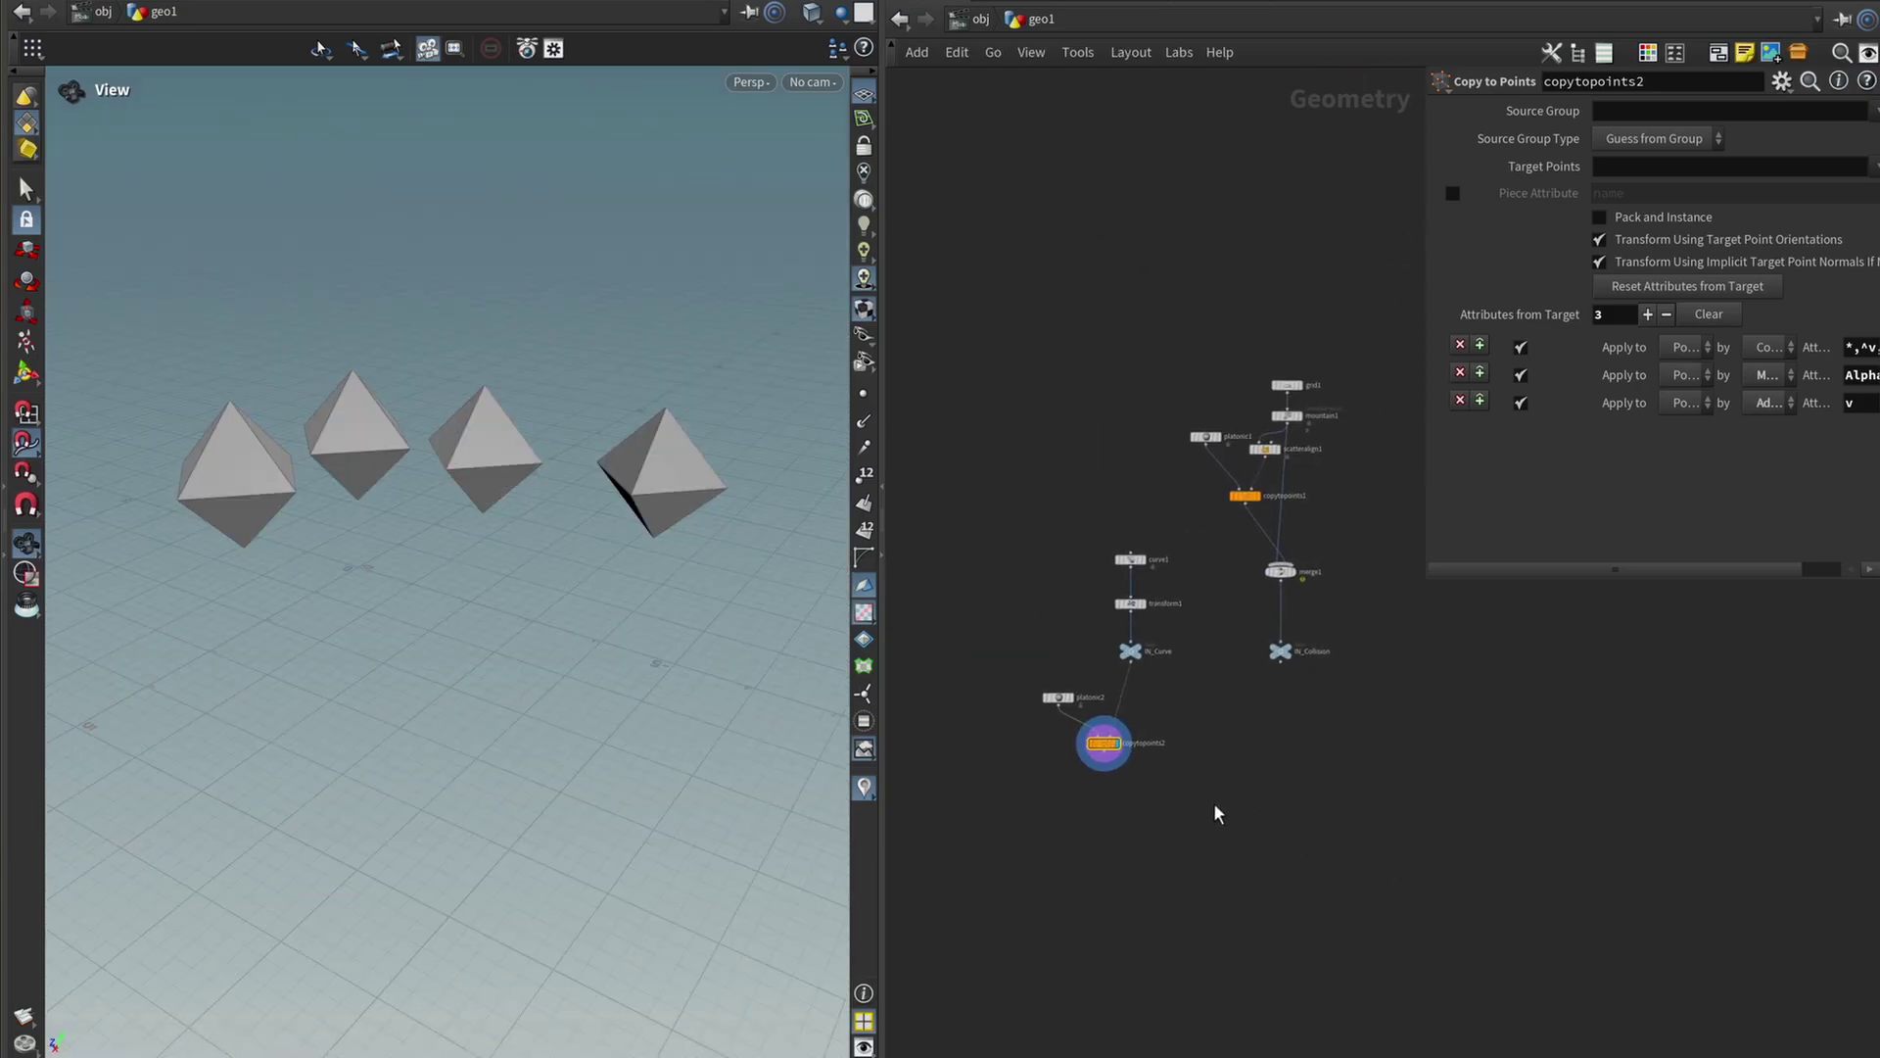
# Zoom and orbit the viewport to inspect the copied octahedra.
pyautogui.scroll(4, 1265, 719)
pyautogui.moveTo(388, 504)
pyautogui.mouseDown()
pyautogui.moveTo(537, 461)
pyautogui.moveTo(379, 501)
pyautogui.moveTo(395, 520)
pyautogui.moveTo(416, 500)
pyautogui.mouseUp()
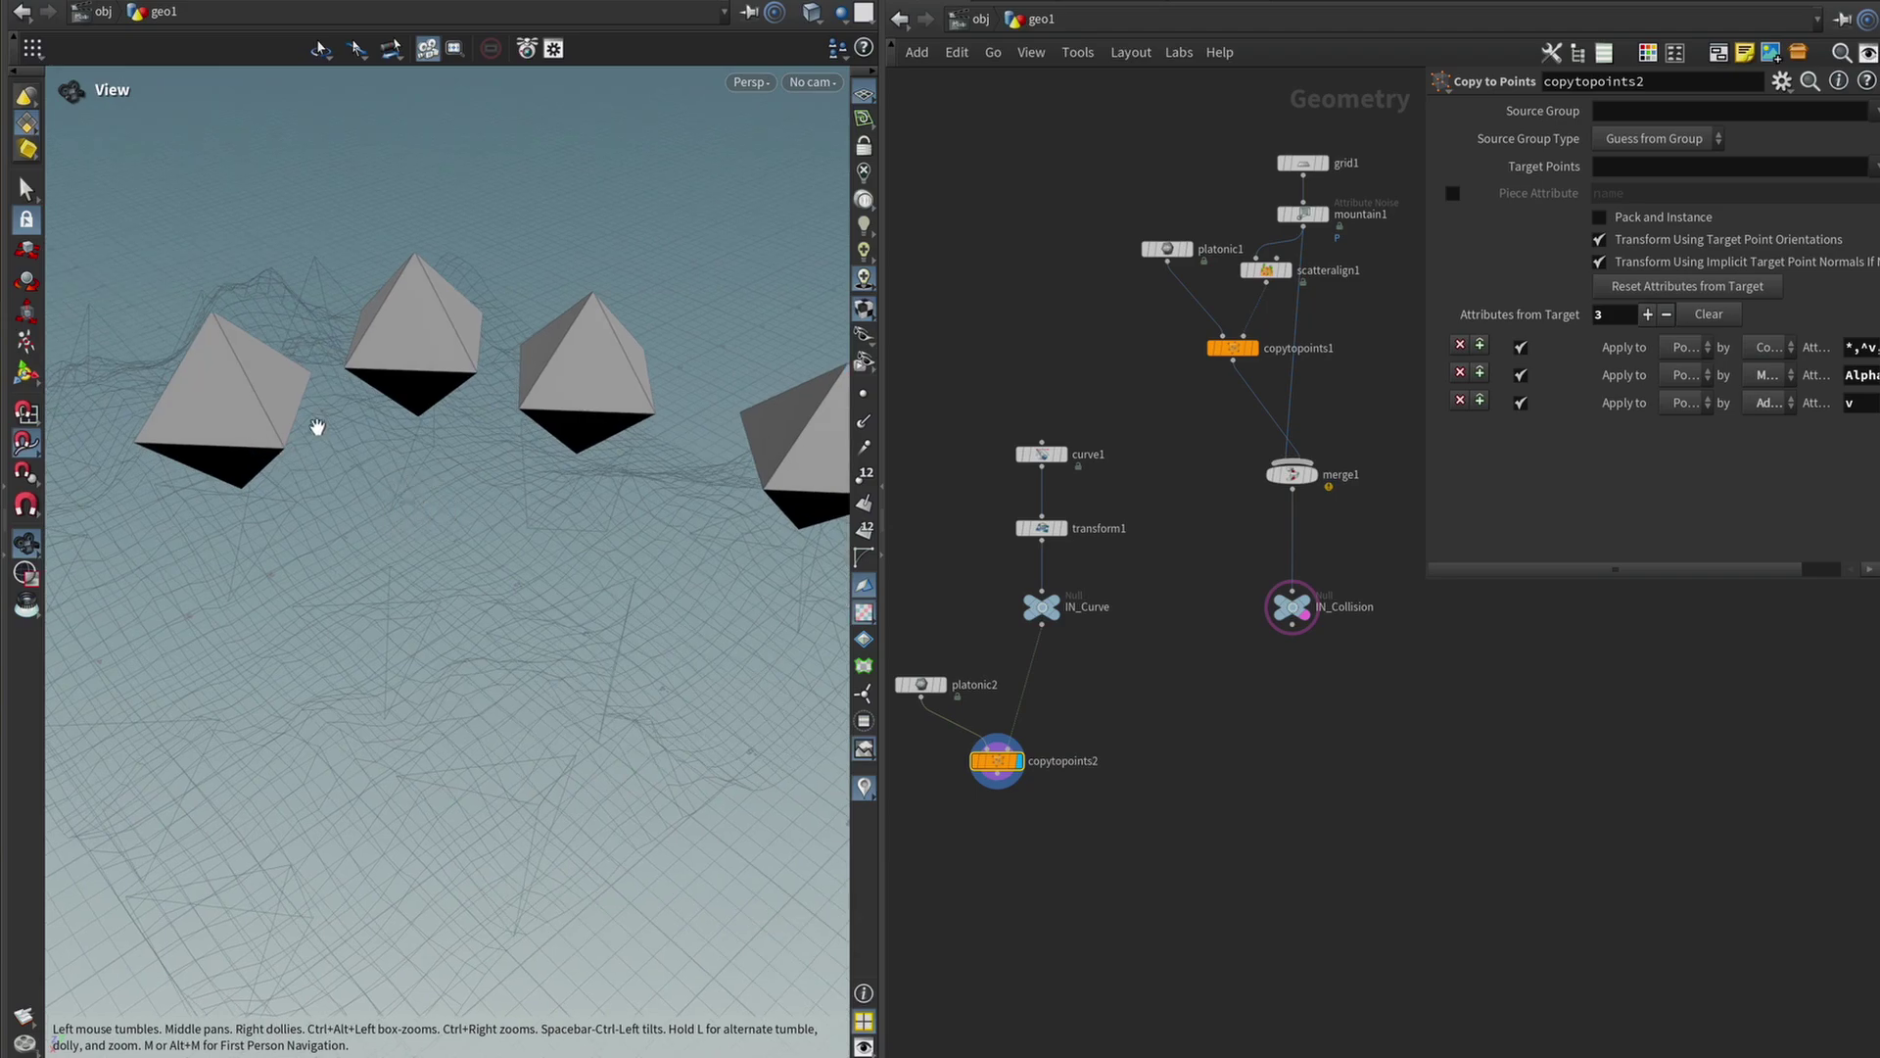
pyautogui.moveTo(317, 427); pyautogui.dragTo(273, 348)
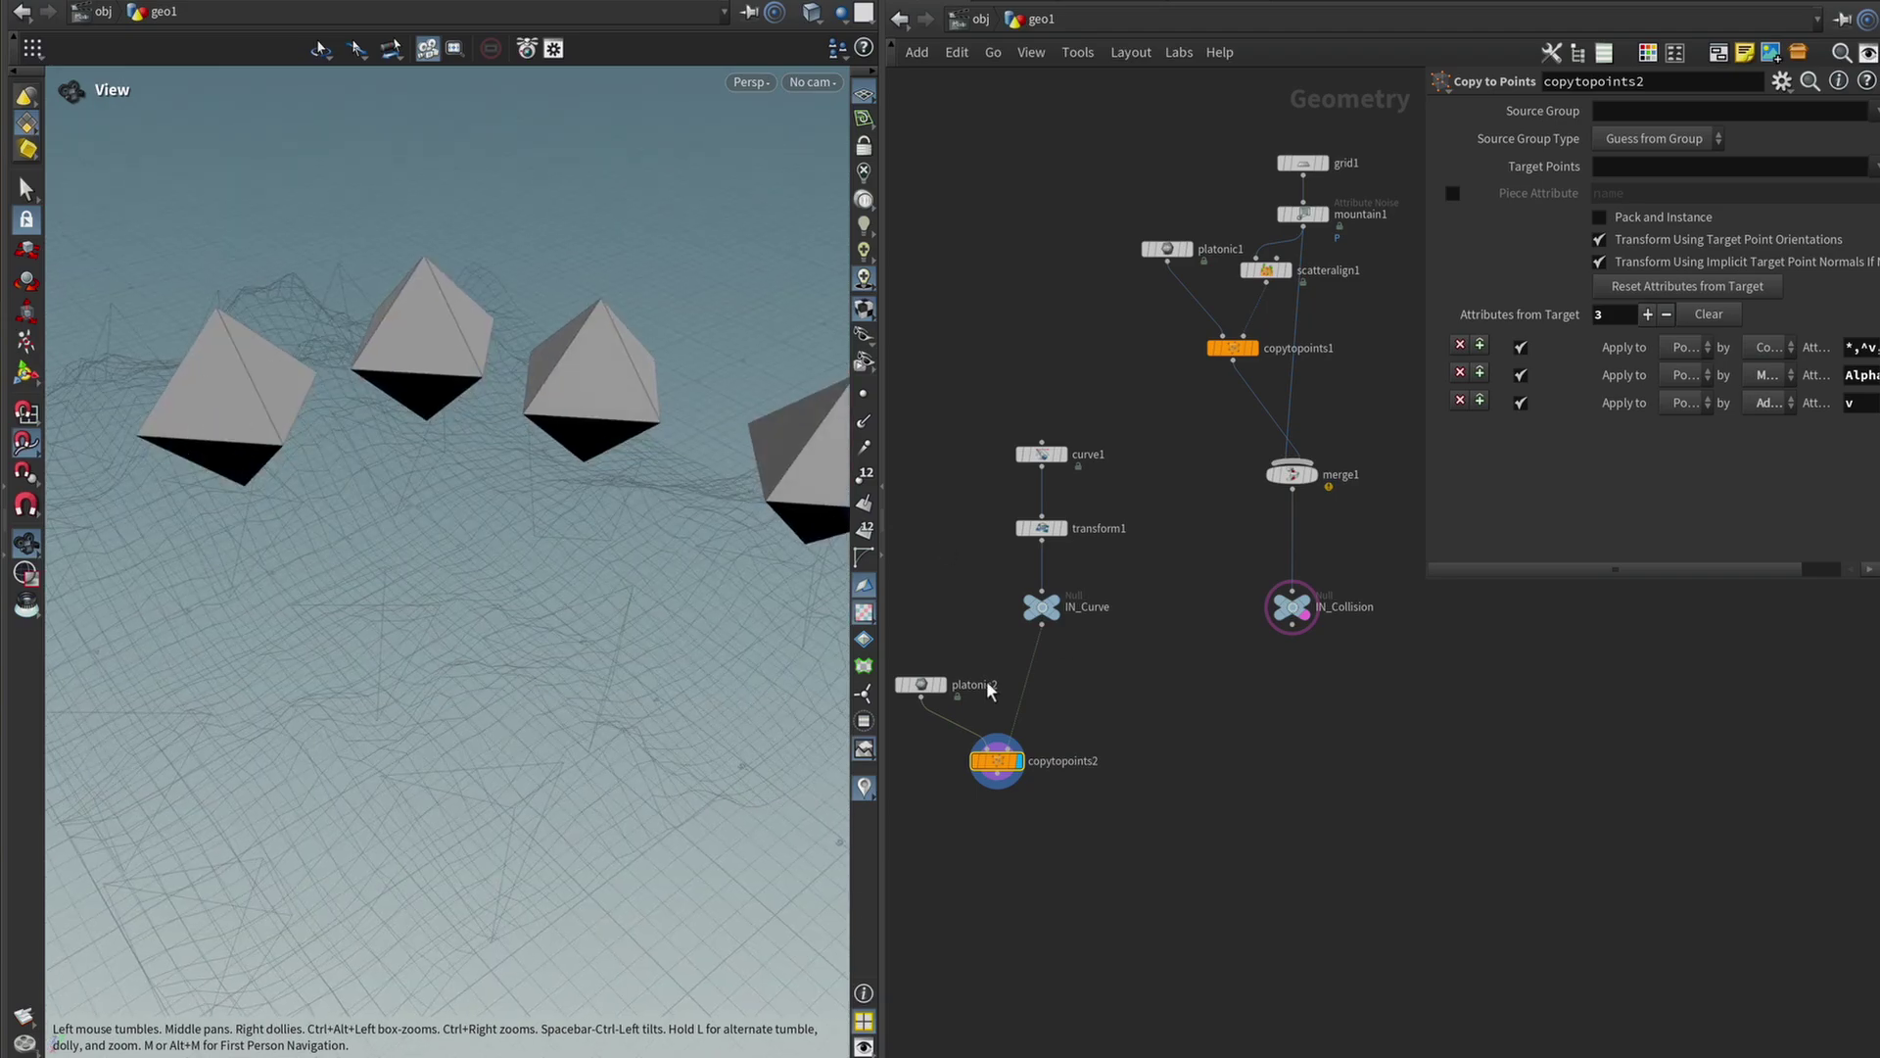
pyautogui.moveTo(542, 474); pyautogui.dragTo(584, 474)
pyautogui.moveTo(372, 541); pyautogui.dragTo(336, 541)
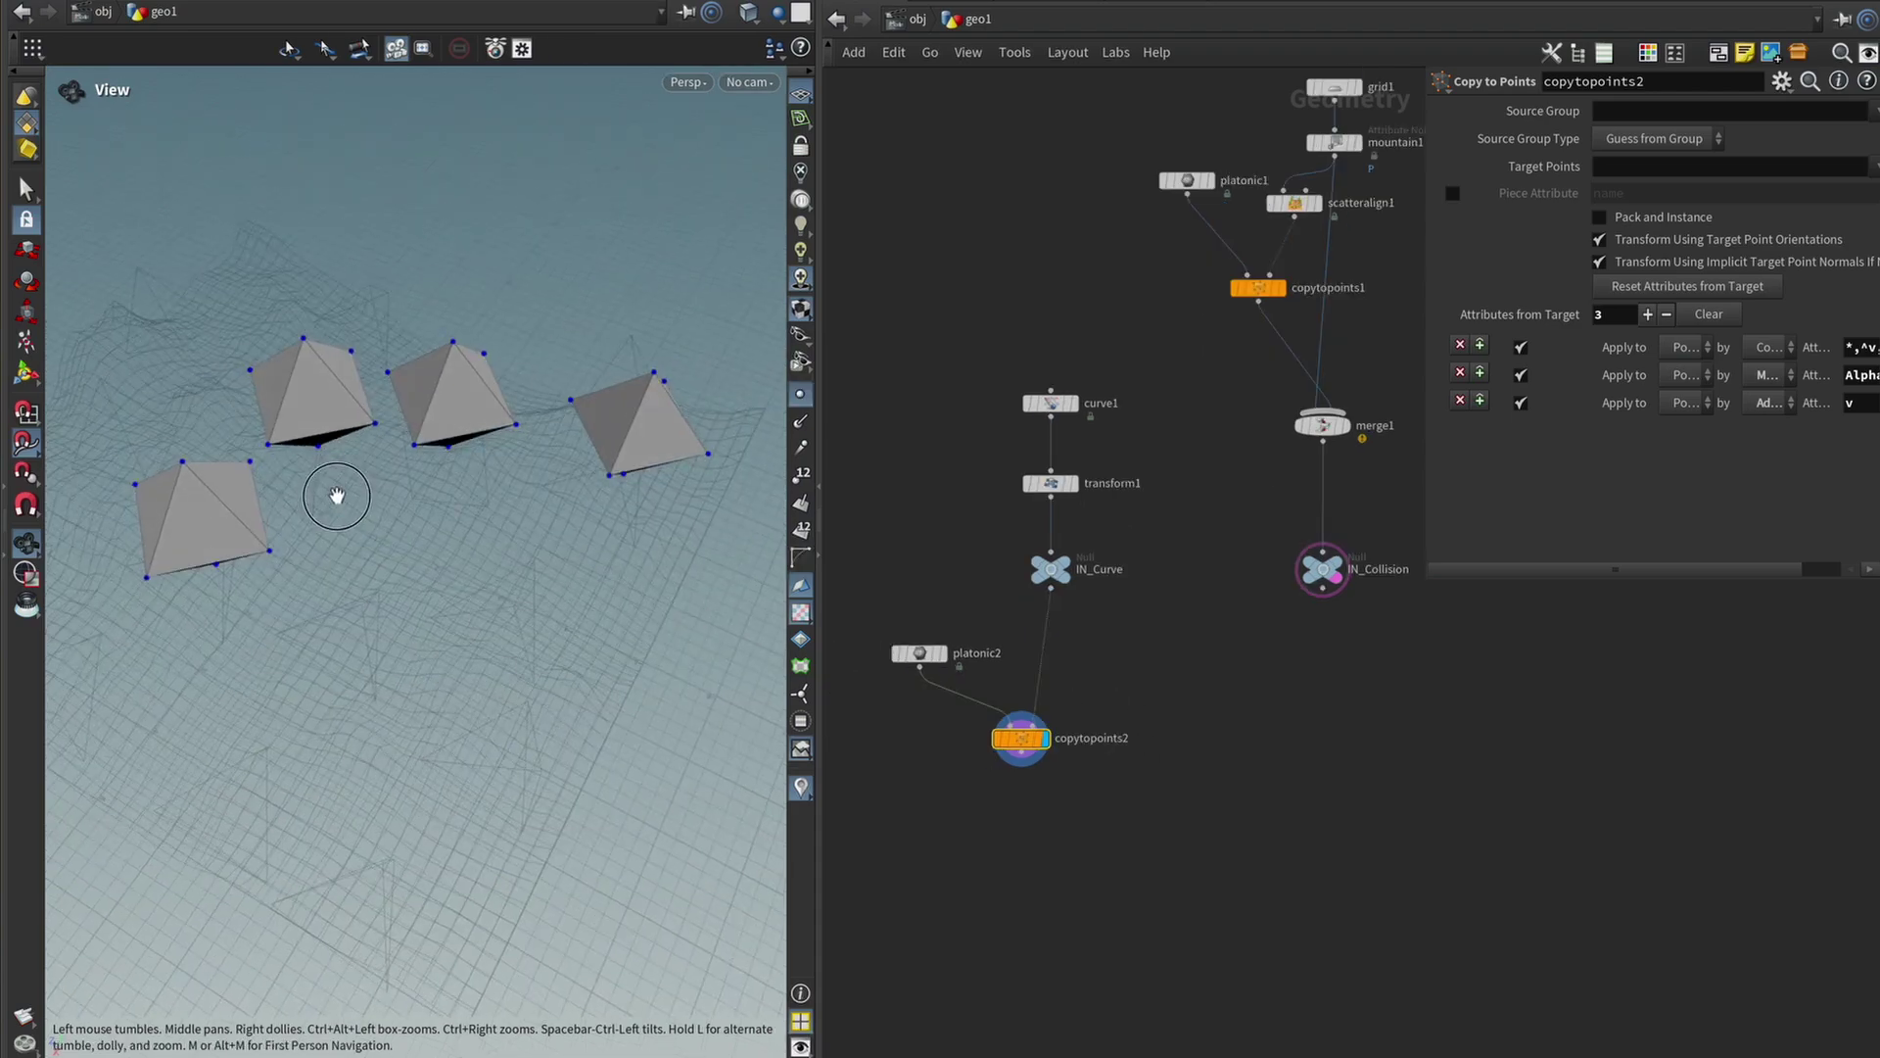
pyautogui.moveTo(328, 495); pyautogui.dragTo(303, 546)
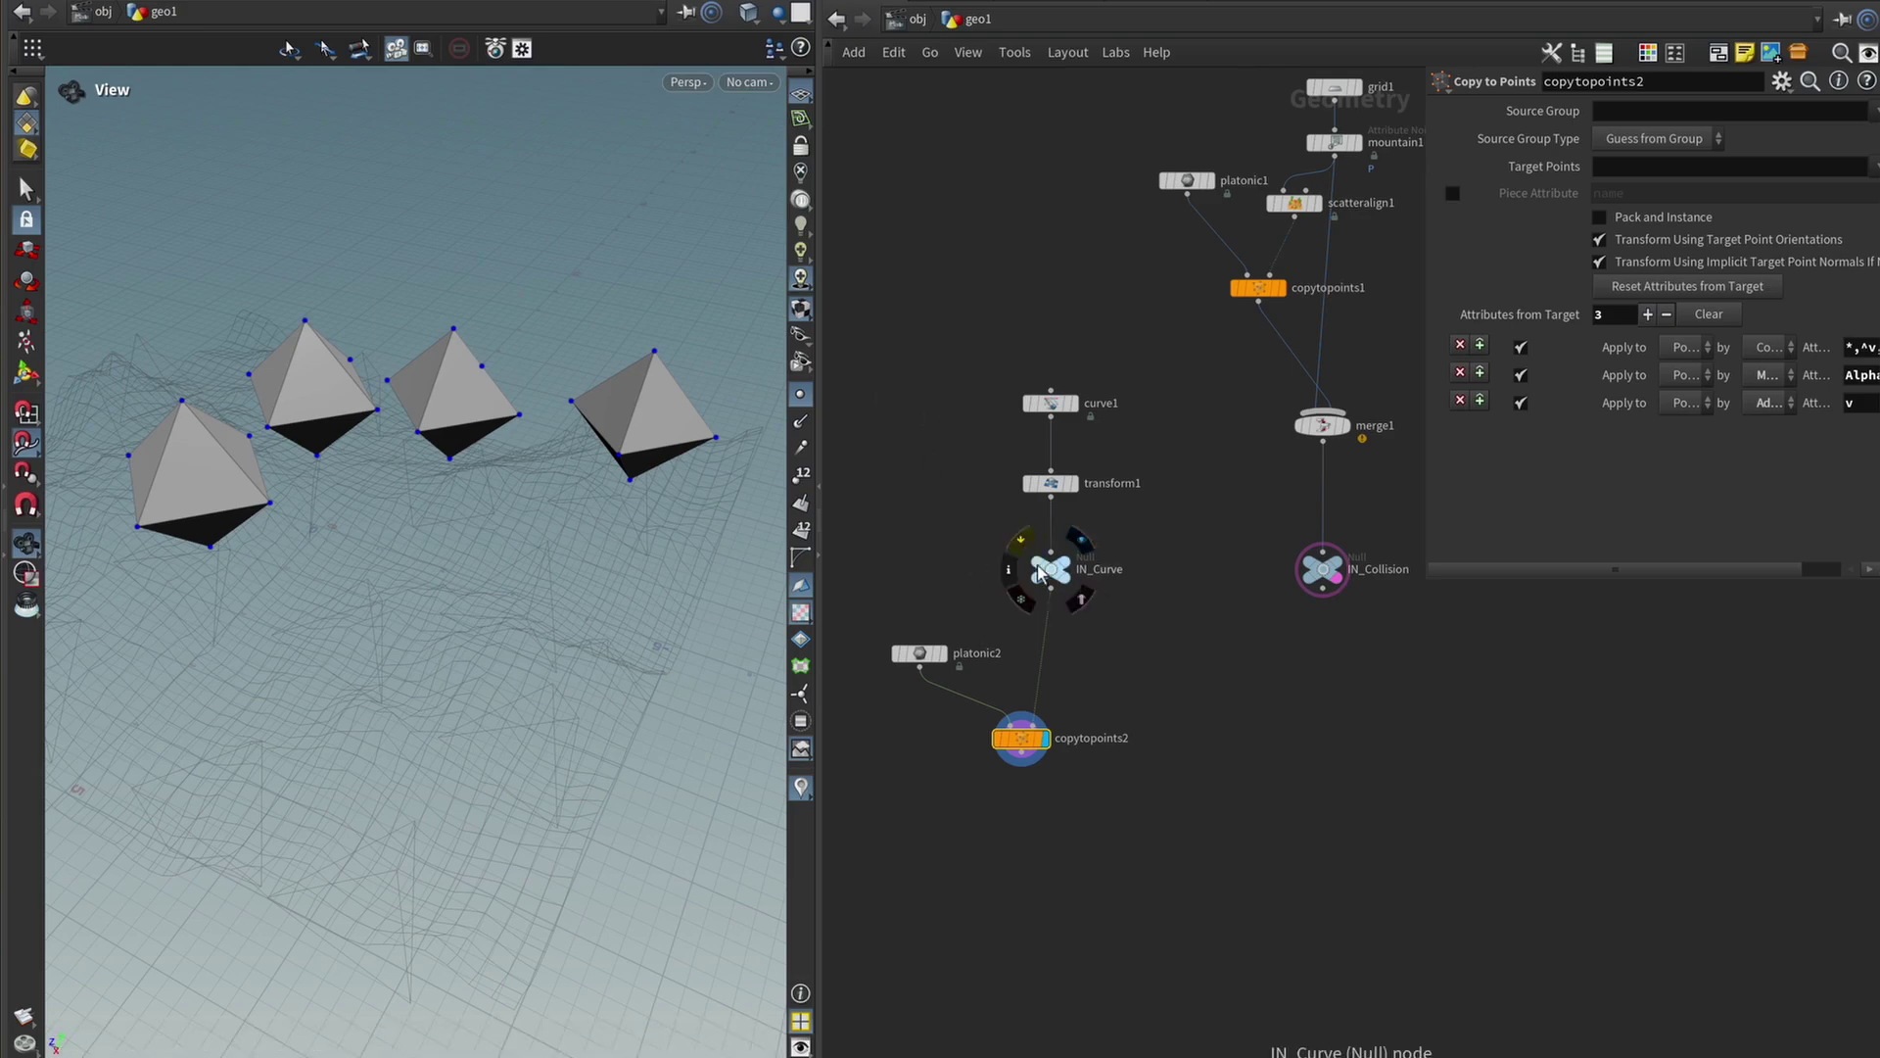
# Display the IN_Curve polyline alone and move the view closer to it.
pyautogui.click(1070, 566)
pyautogui.moveTo(530, 471); pyautogui.dragTo(519, 469)
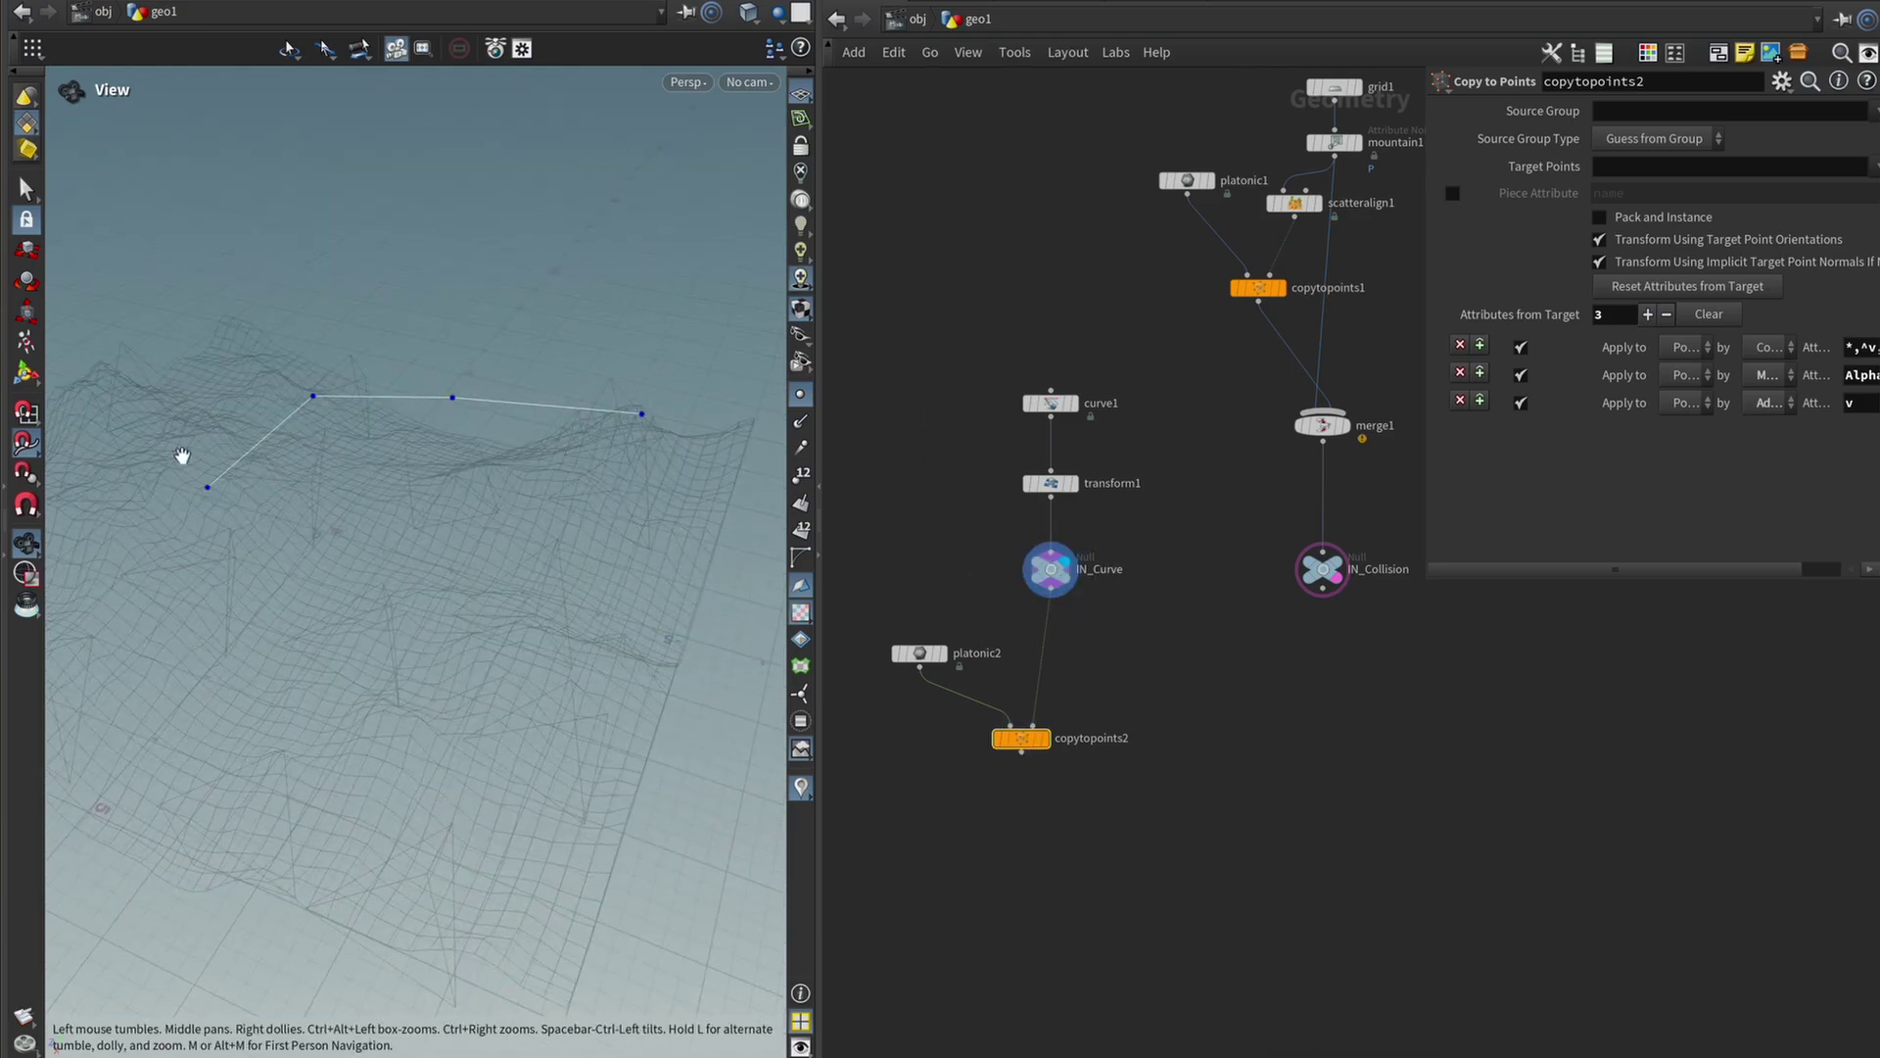
pyautogui.moveTo(261, 406); pyautogui.dragTo(642, 251)
pyautogui.moveTo(1107, 636); pyautogui.dragTo(1133, 600, button='middle')
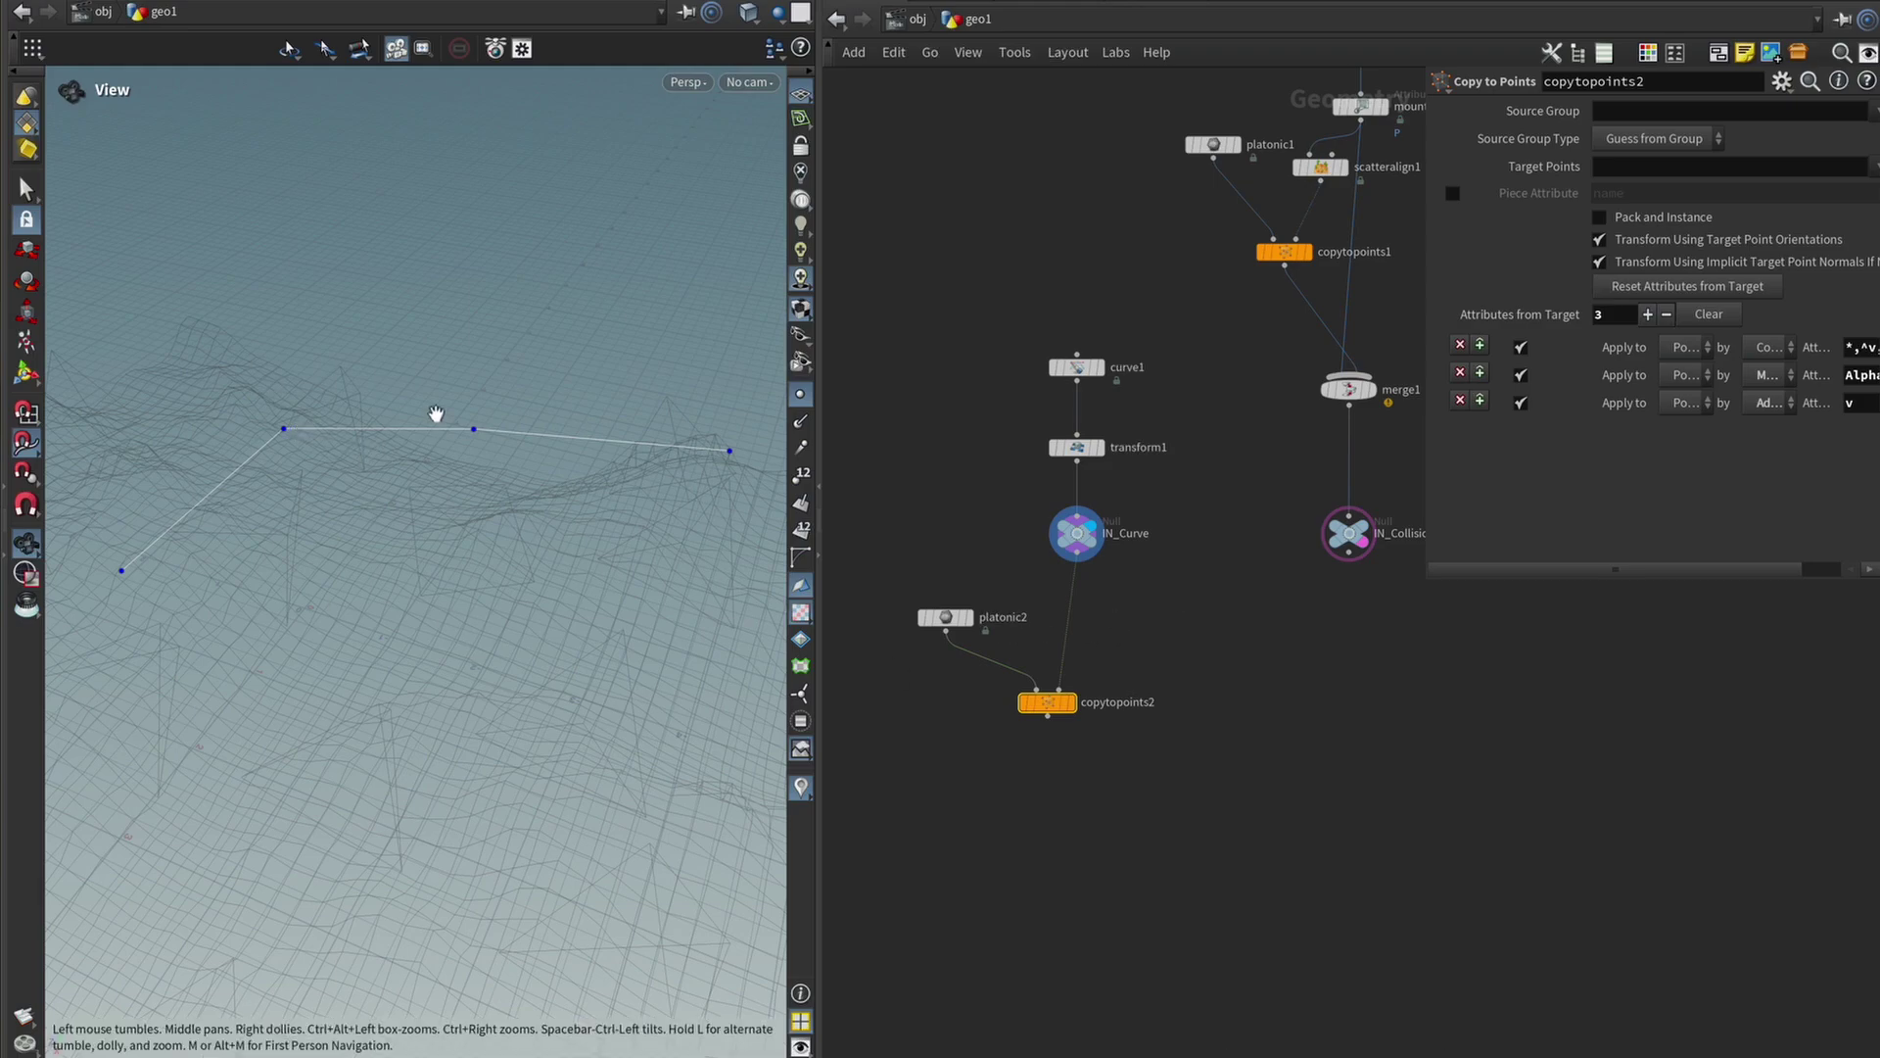
pyautogui.moveTo(435, 413)
pyautogui.mouseDown()
pyautogui.moveTo(632, 476)
pyautogui.moveTo(470, 428)
pyautogui.moveTo(466, 460)
pyautogui.moveTo(421, 421)
pyautogui.mouseUp()
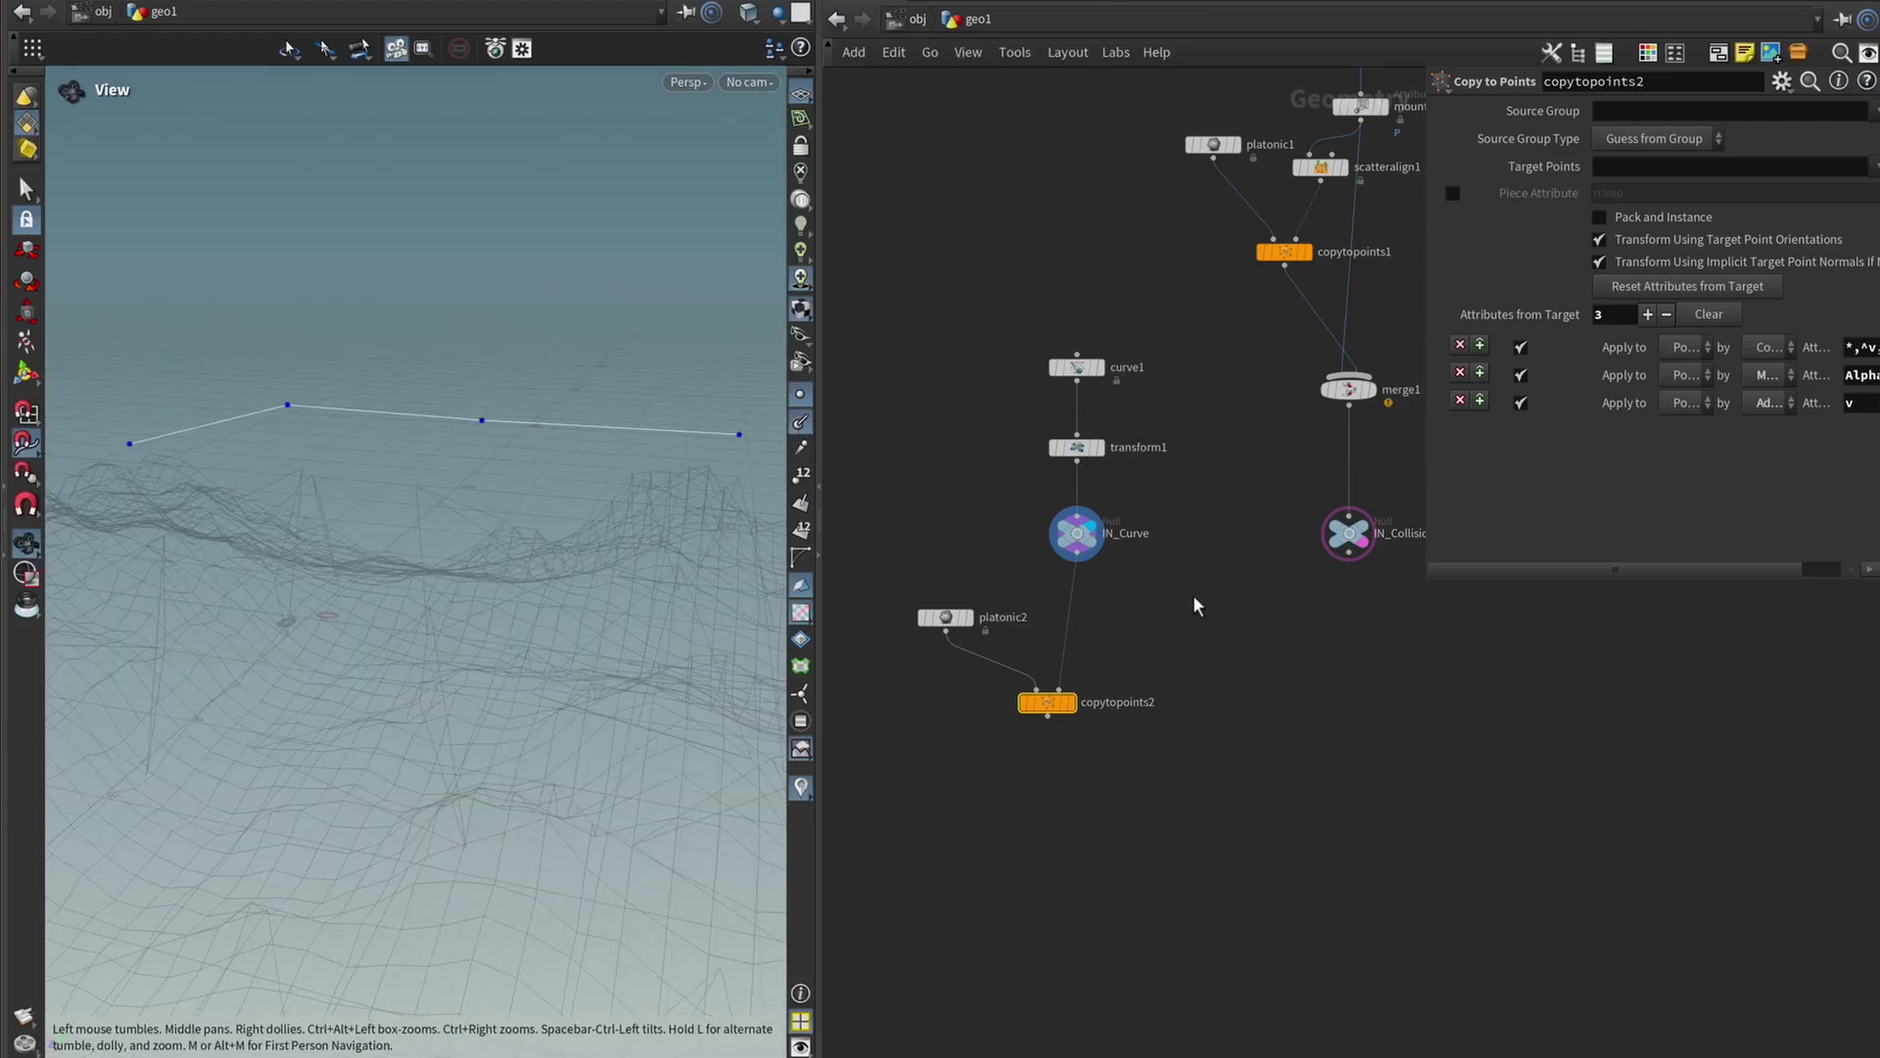
# Insert an Attribute Randomize node on the IN_Curve wire, randomizing attribute N.
pyautogui.press('Tab')
pyautogui.write('ara')
pyautogui.press('Return')
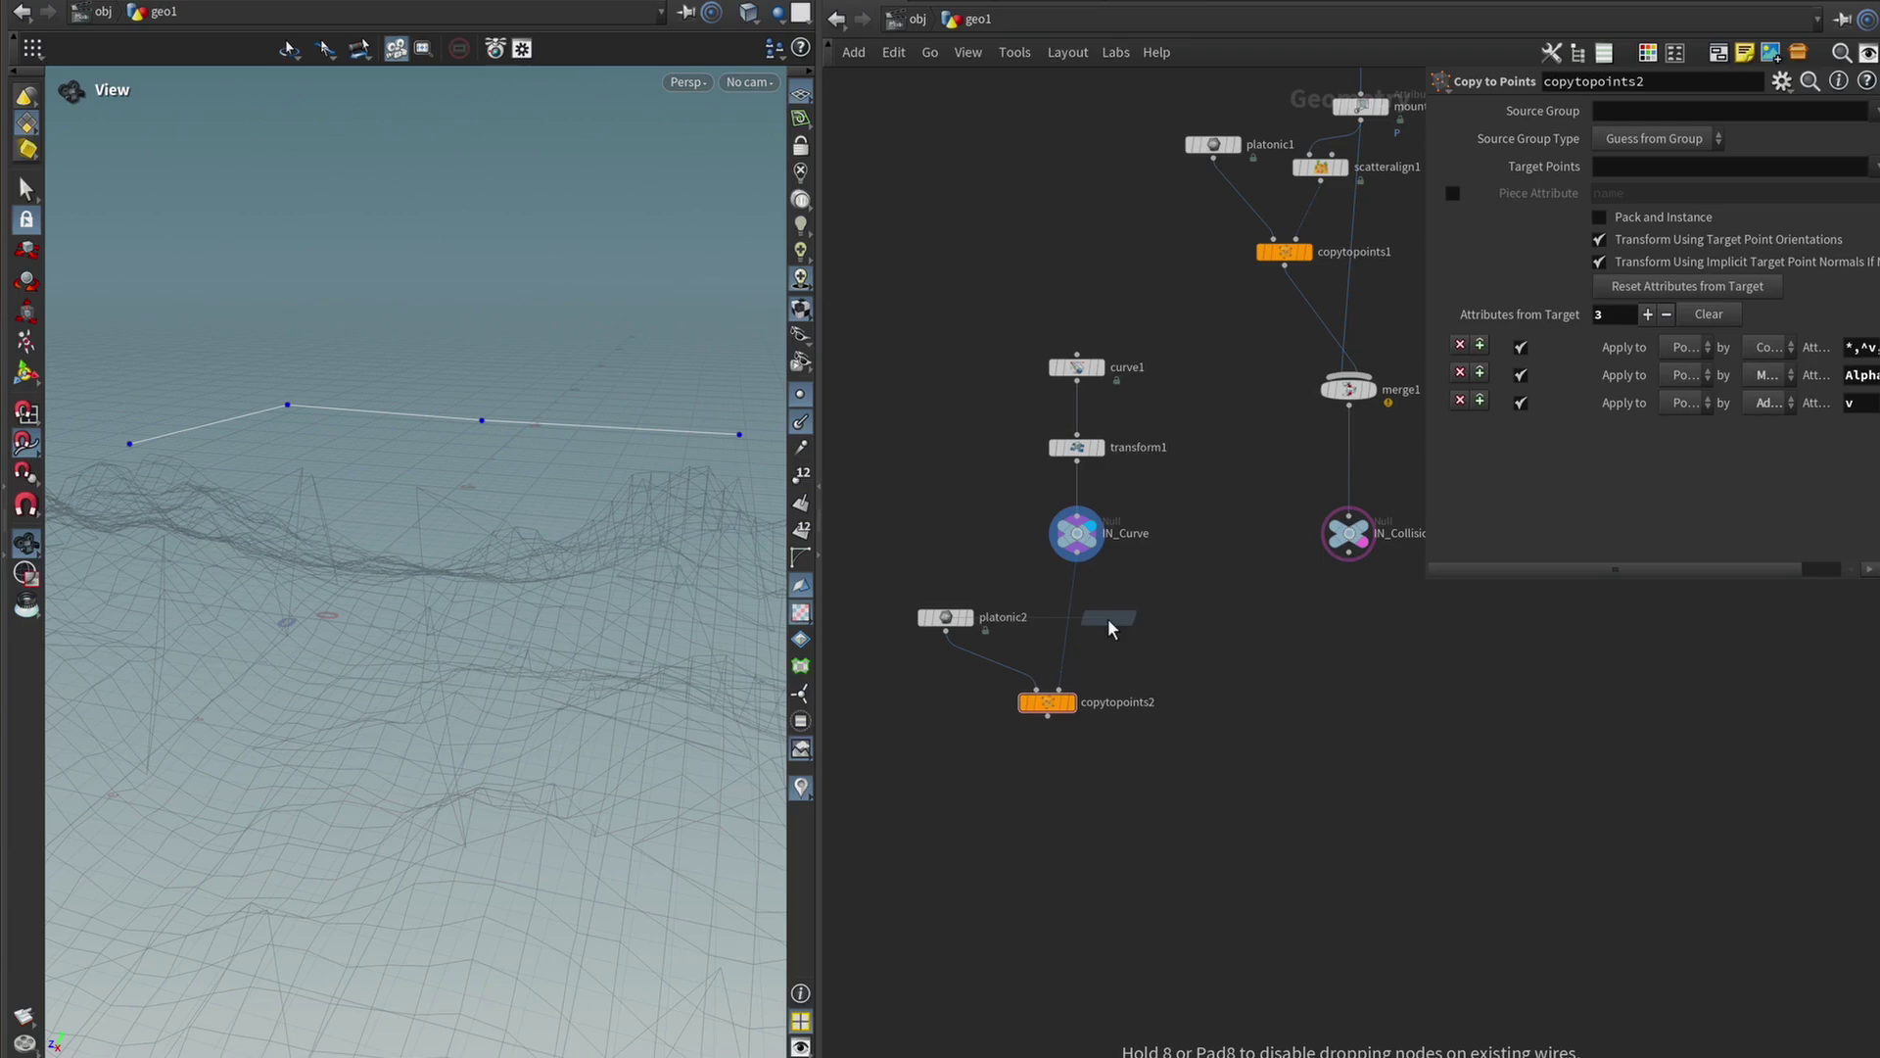
pyautogui.click(1074, 618)
pyautogui.doubleClick(1693, 195)
pyautogui.write('N')
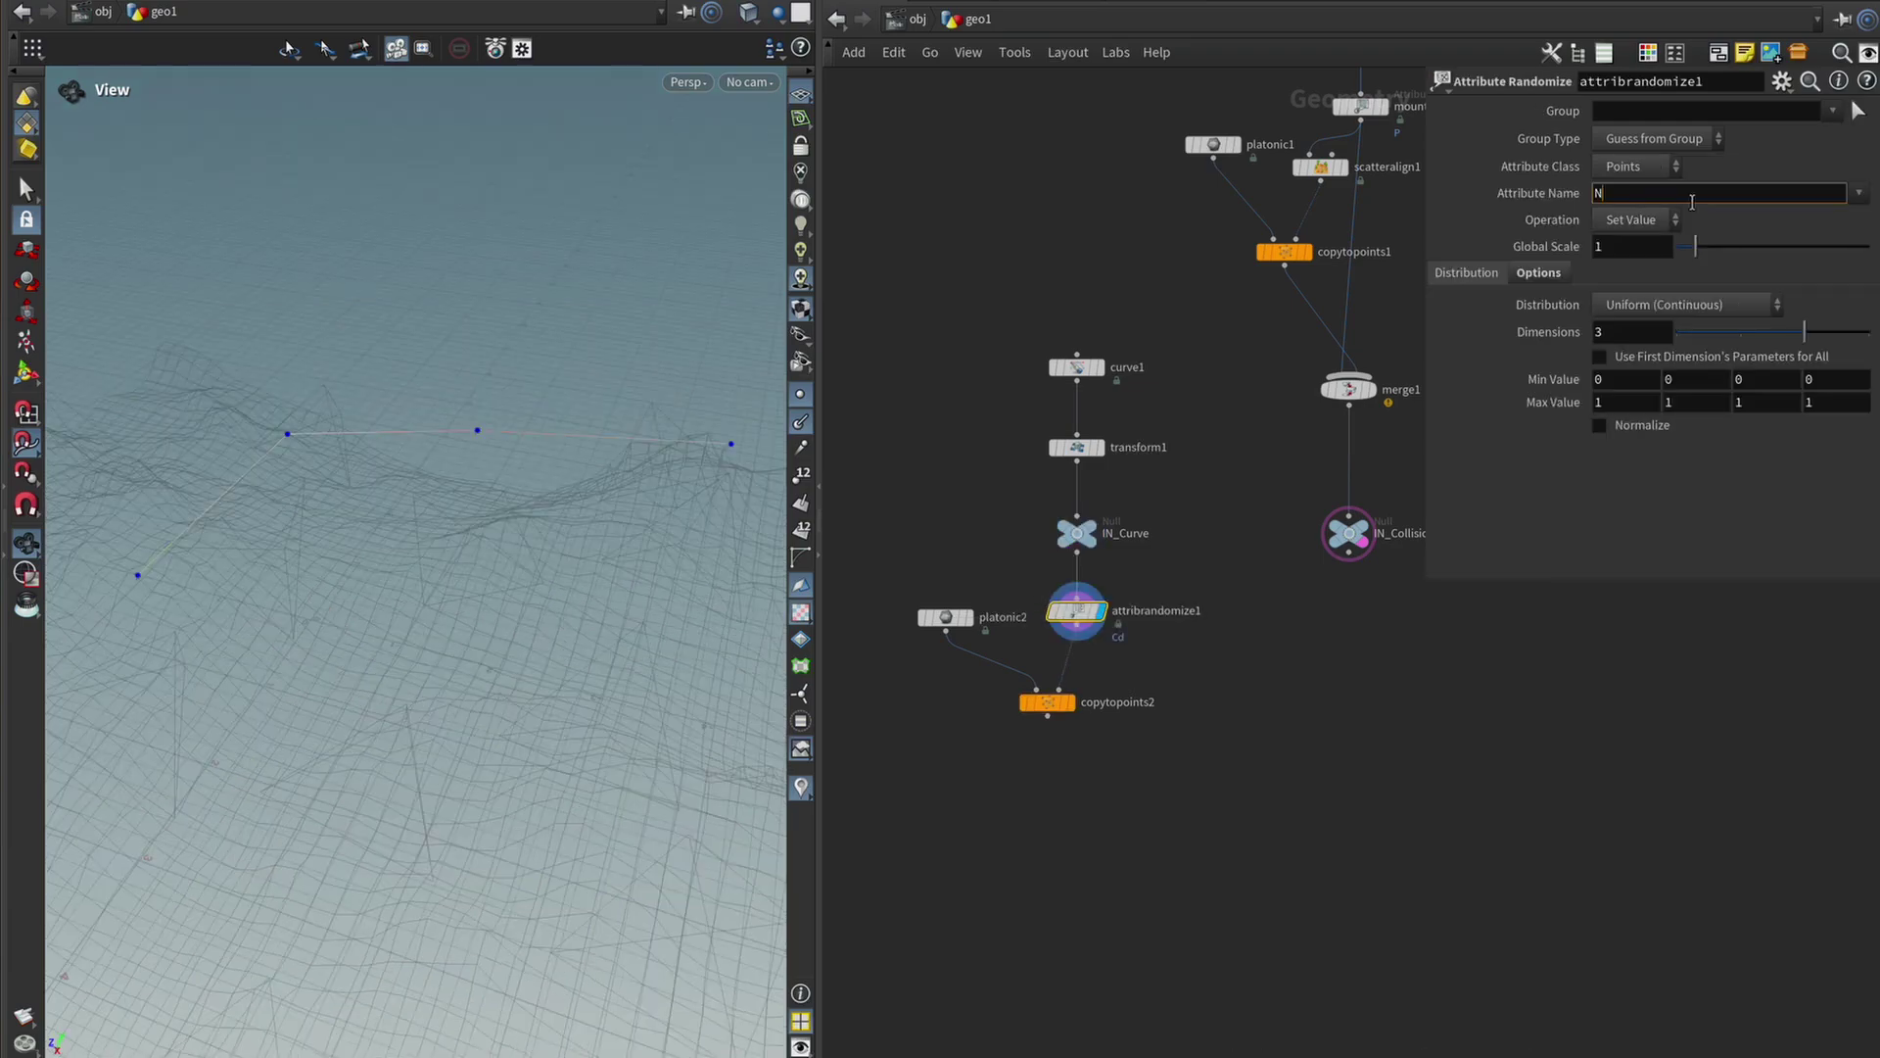
pyautogui.press('Return')
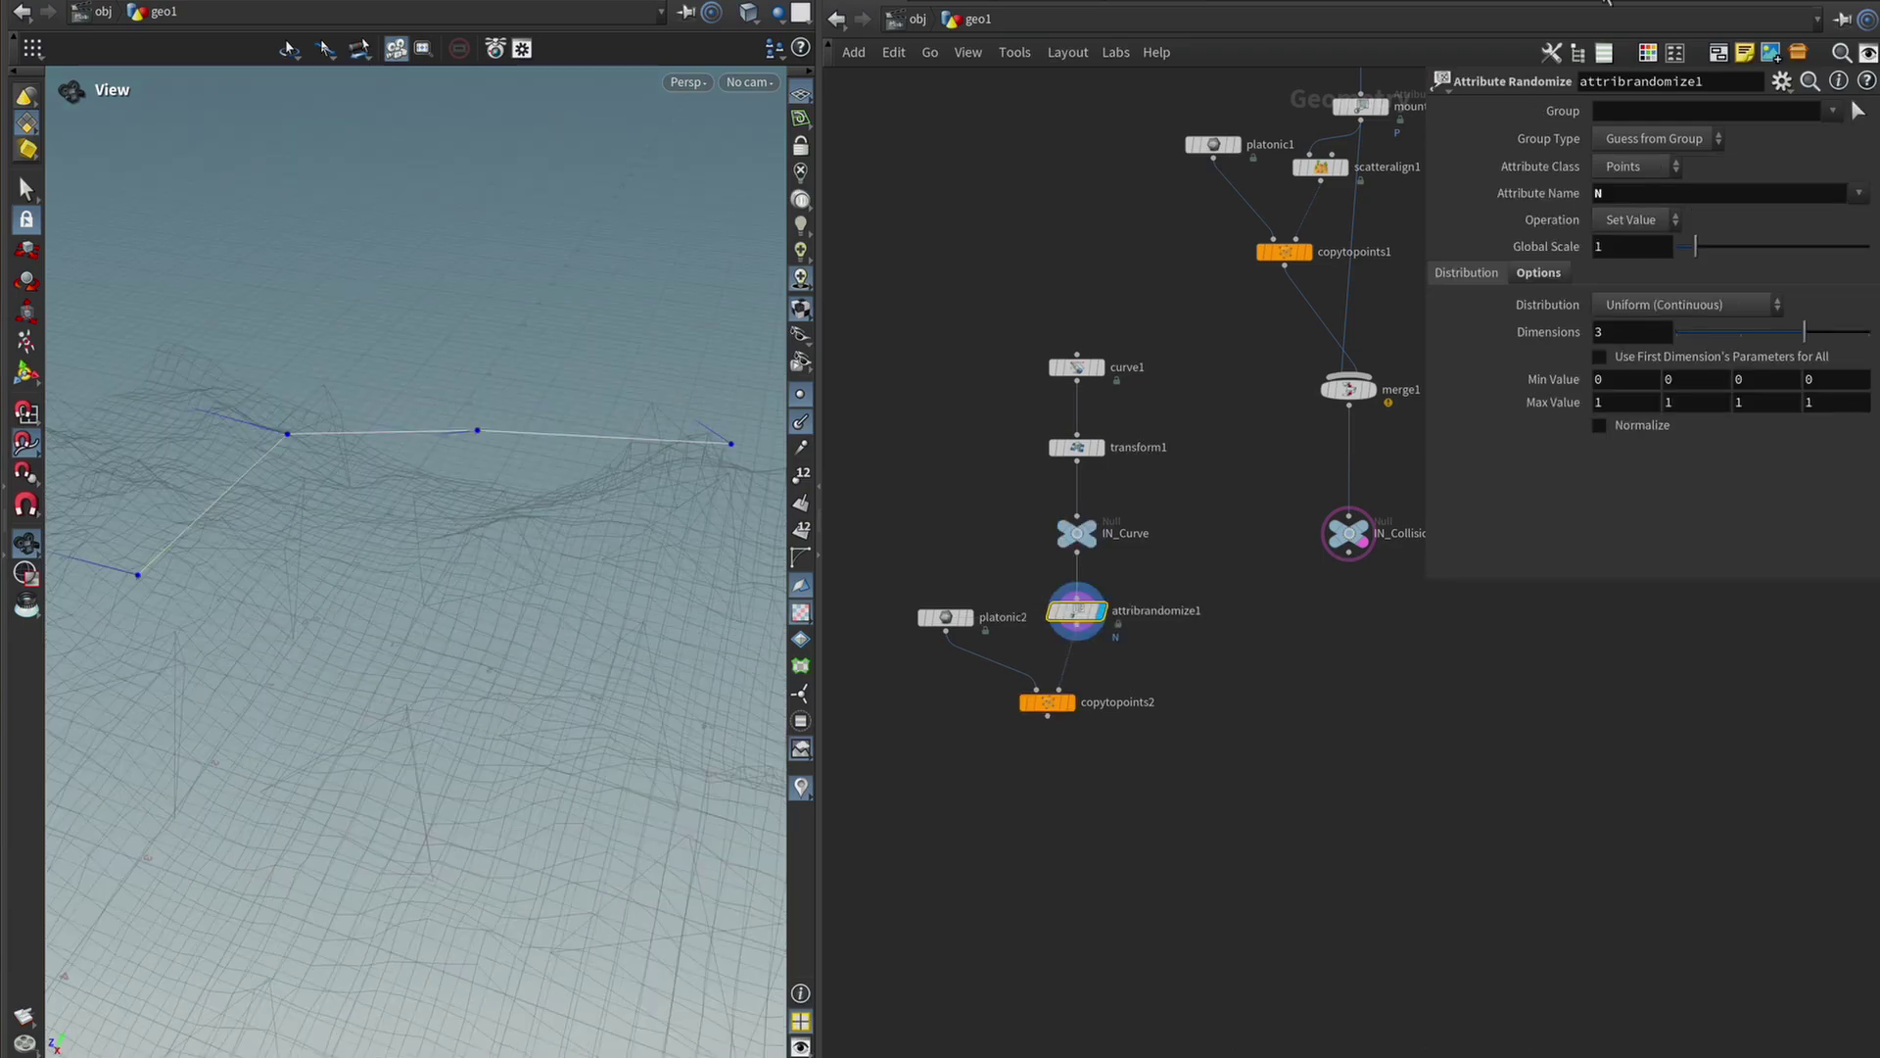
pyautogui.moveTo(225, 460); pyautogui.dragTo(292, 394)
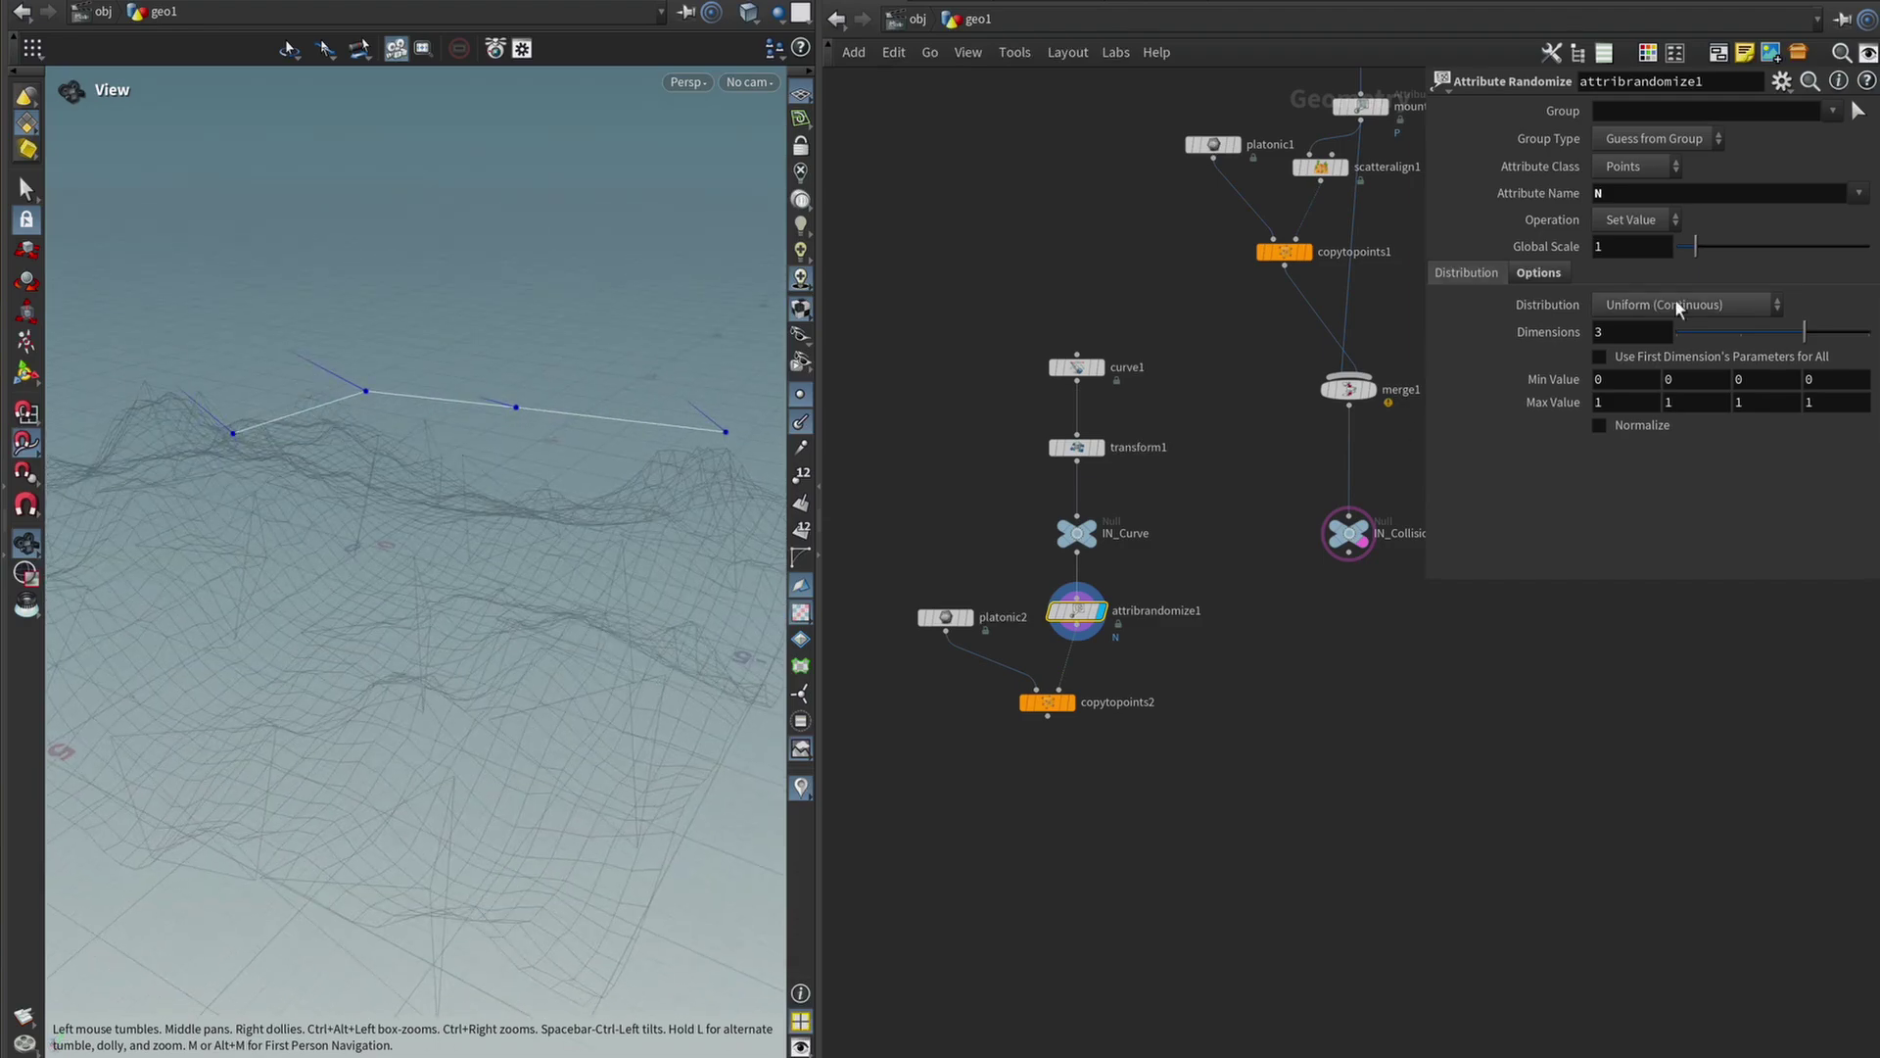
# Set the randomizer's Global Seed to 4.28, display copytopoints2, and tidy the node layout.
pyautogui.click(1532, 274)
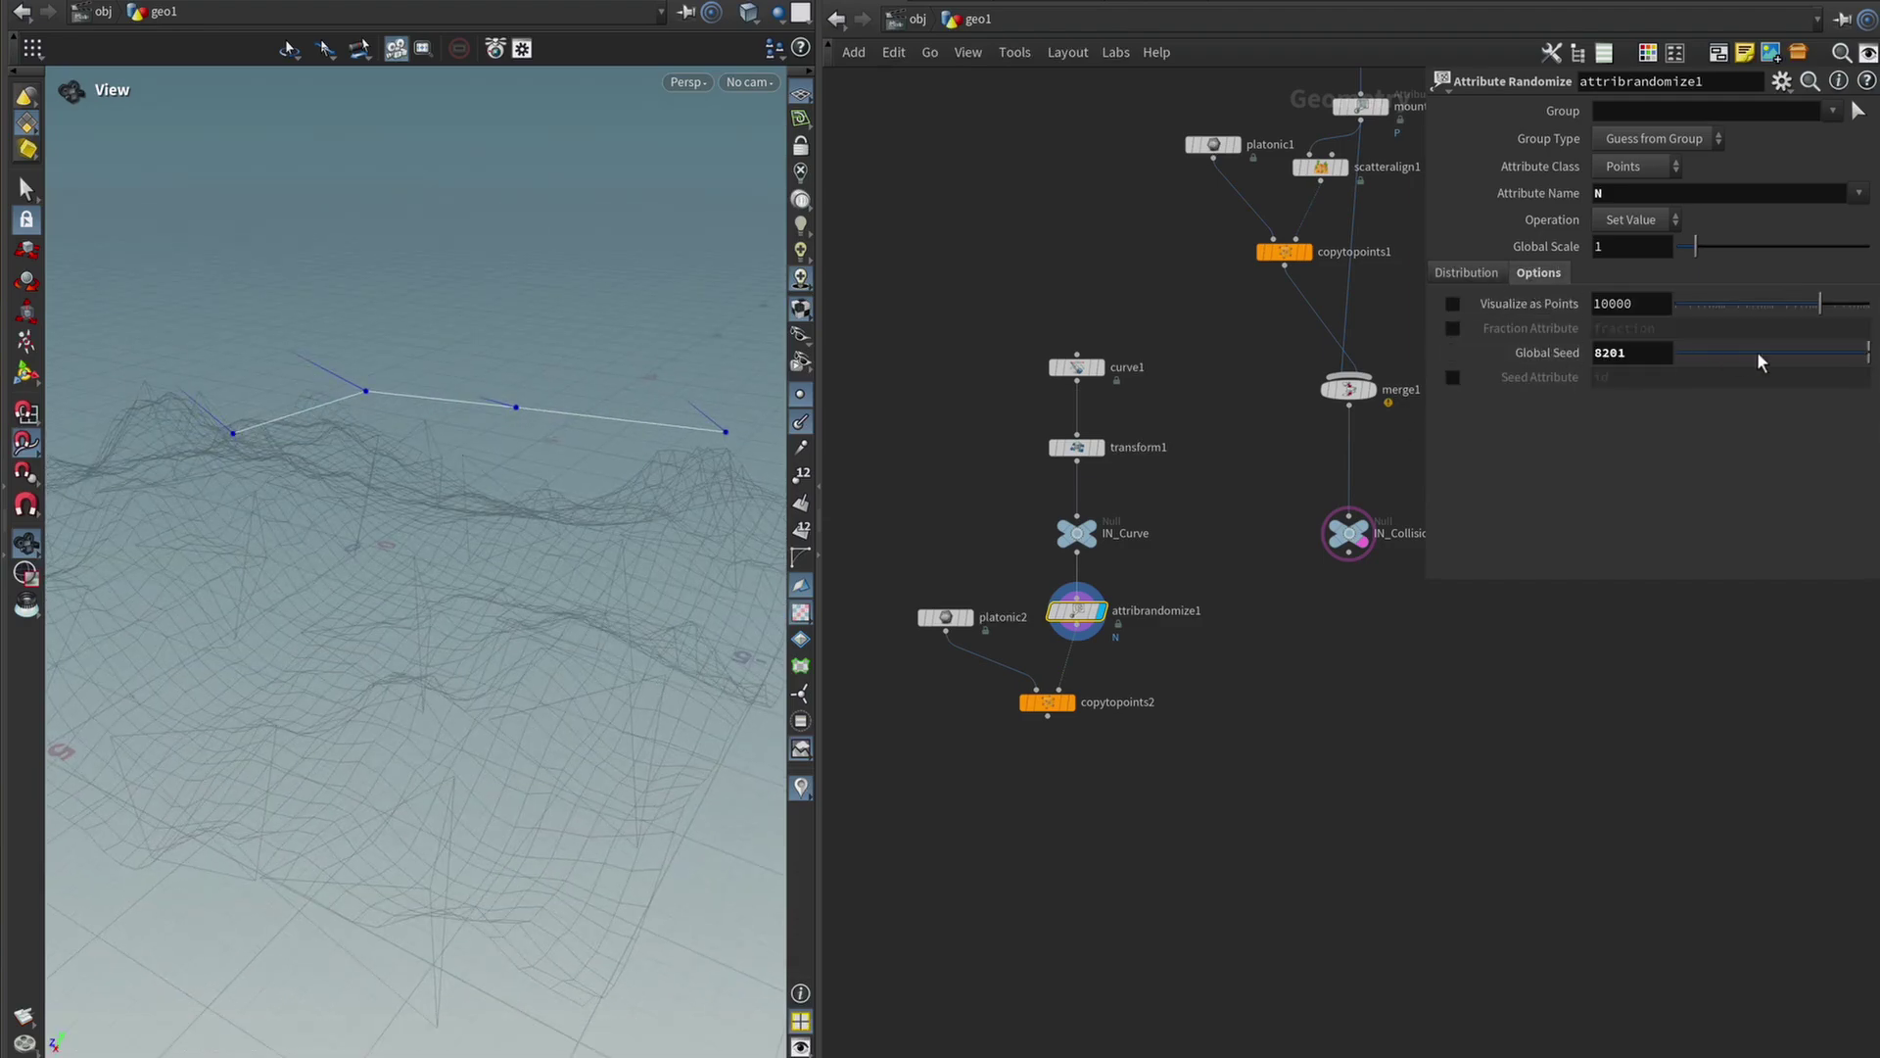
pyautogui.moveTo(1810, 358)
pyautogui.mouseDown()
pyautogui.moveTo(1623, 373)
pyautogui.moveTo(1792, 354)
pyautogui.mouseUp()
pyautogui.scroll(2, 1043, 702)
pyautogui.click(1070, 702)
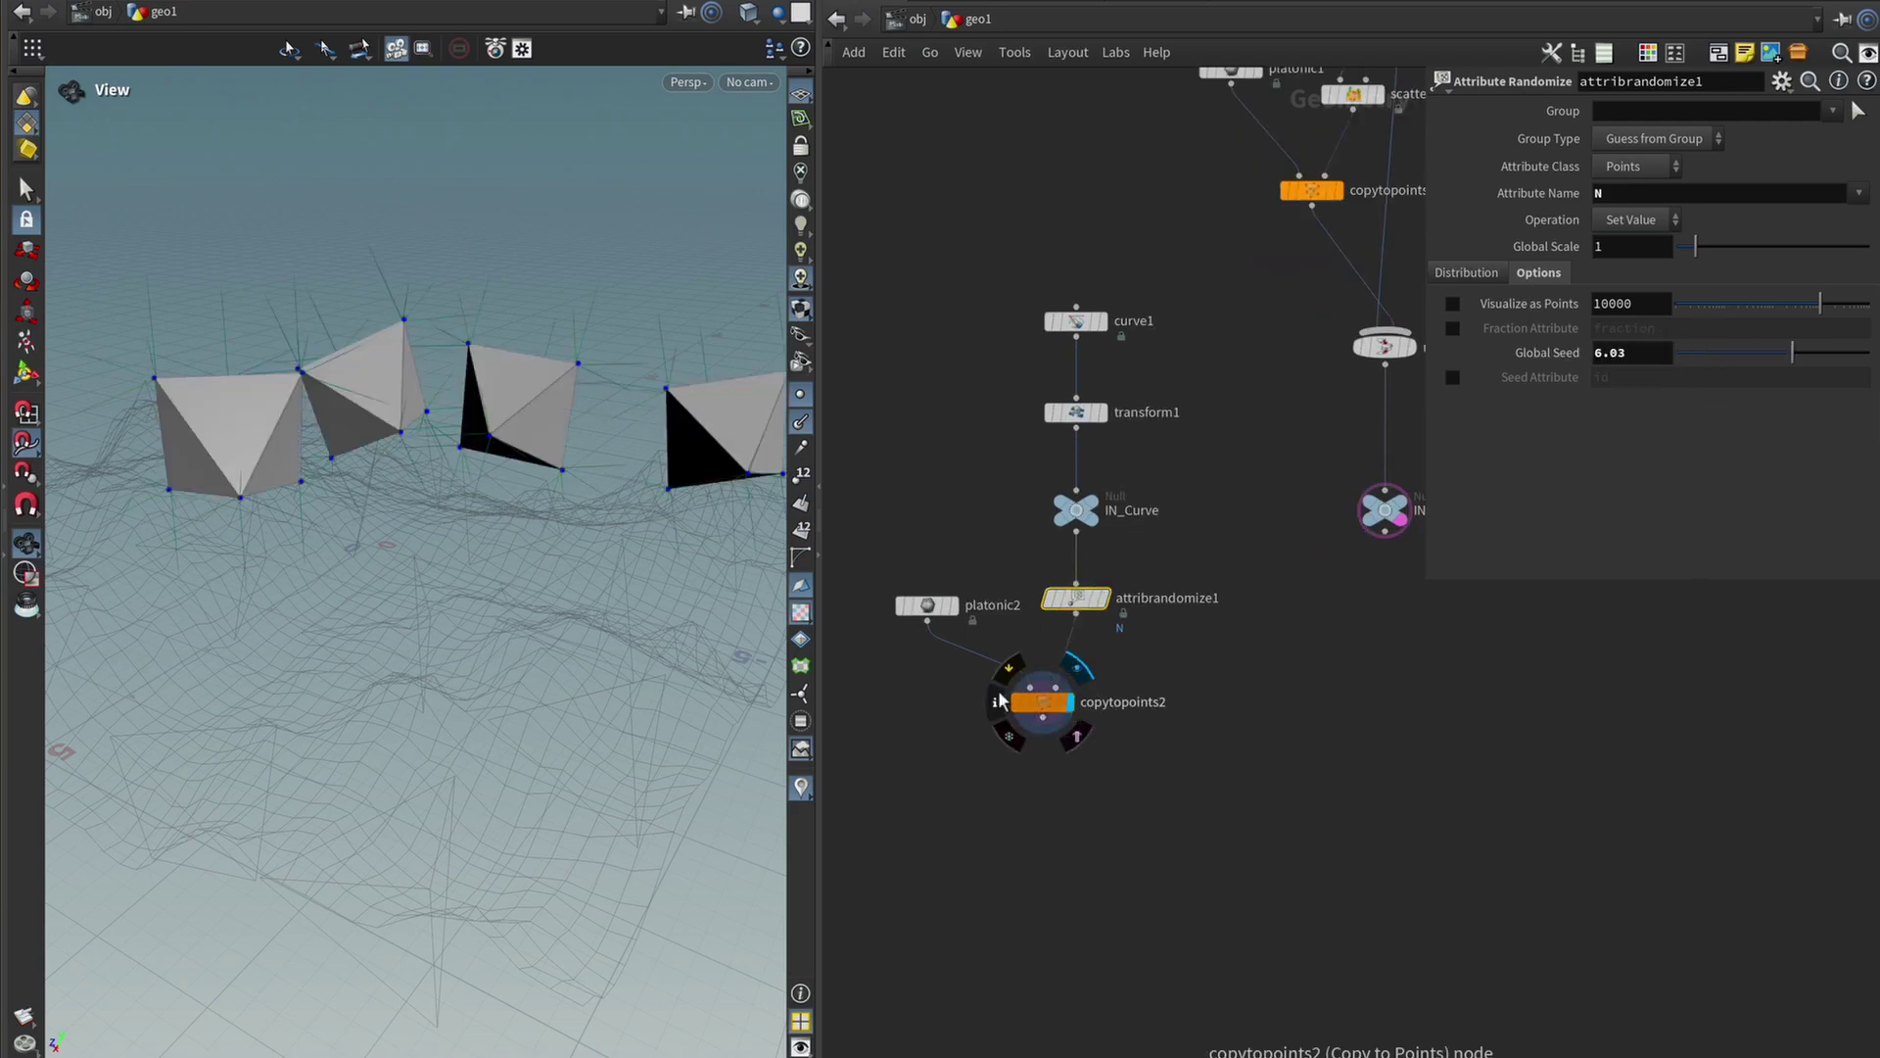
pyautogui.moveTo(449, 399); pyautogui.dragTo(468, 392)
pyautogui.moveTo(1783, 355)
pyautogui.mouseDown()
pyautogui.moveTo(1741, 351)
pyautogui.moveTo(1733, 377)
pyautogui.moveTo(1760, 364)
pyautogui.mouseUp()
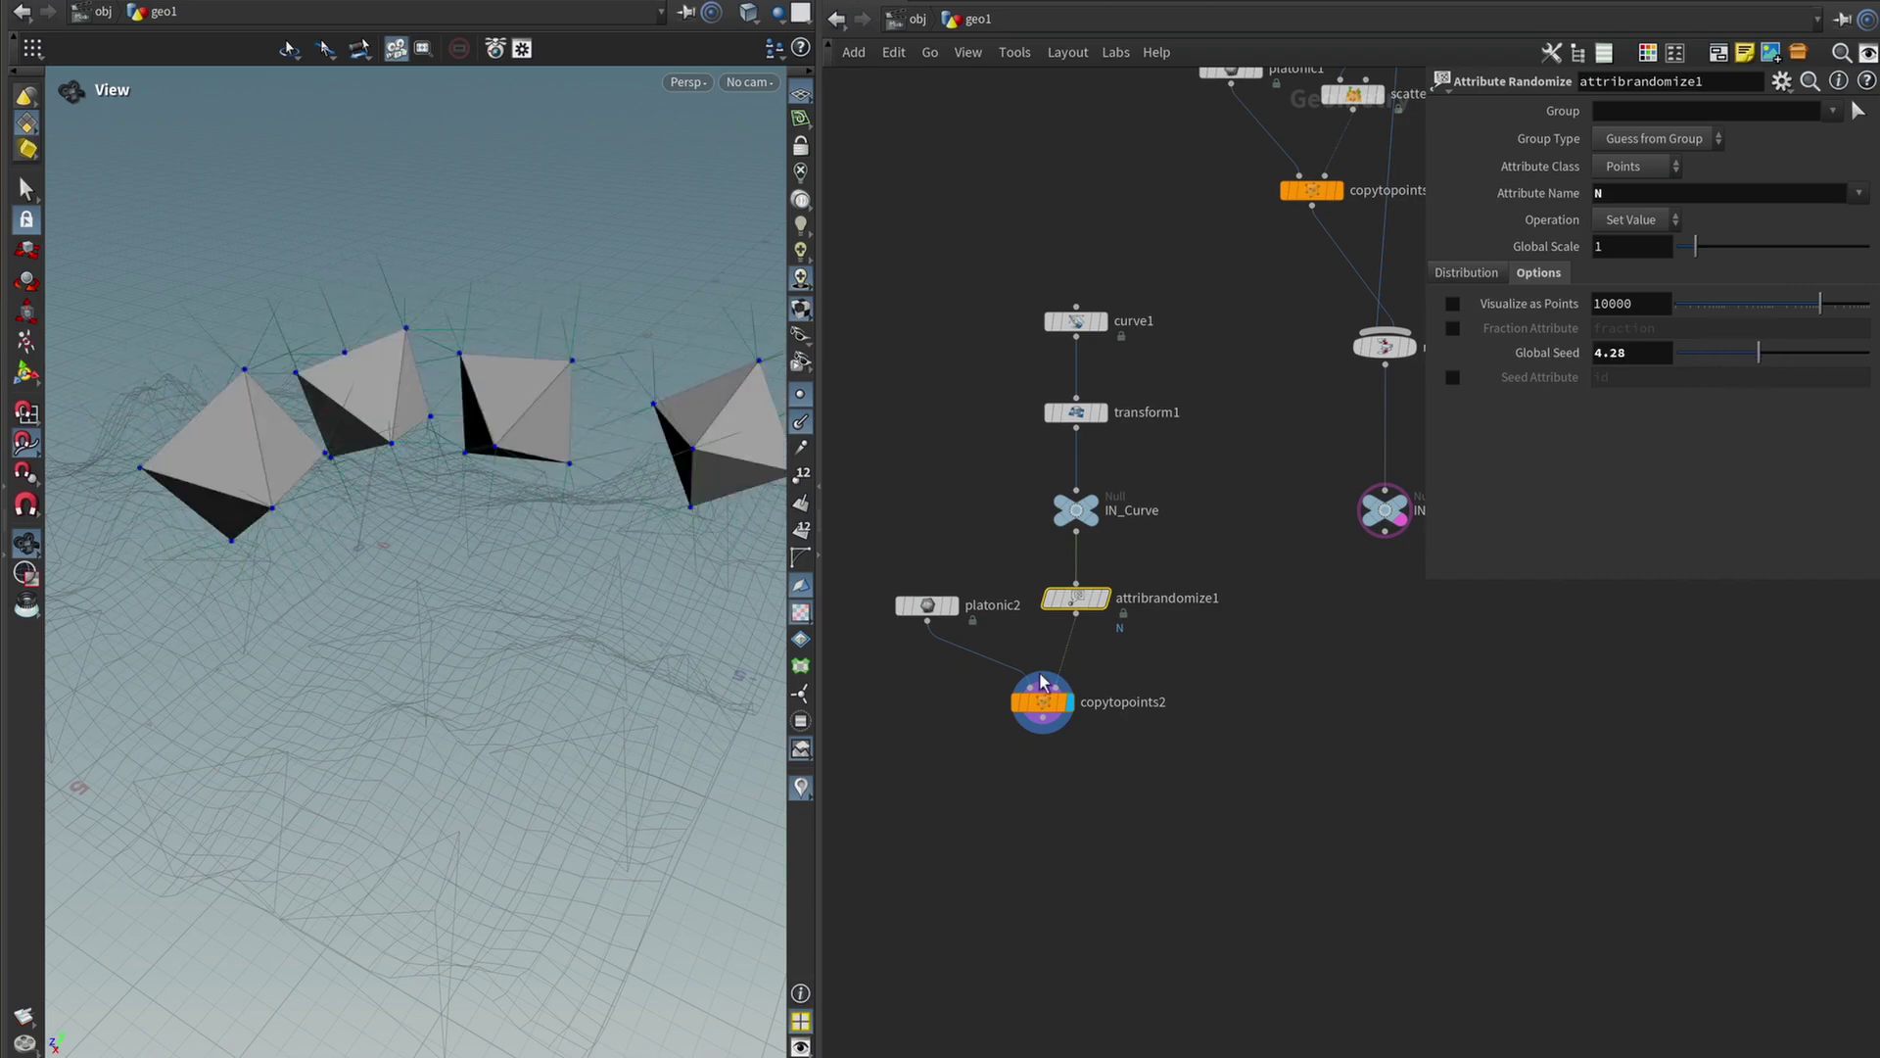
pyautogui.scroll(1, 1126, 539)
pyautogui.moveTo(998, 563); pyautogui.dragTo(956, 571)
pyautogui.moveTo(1141, 681); pyautogui.dragTo(1093, 744)
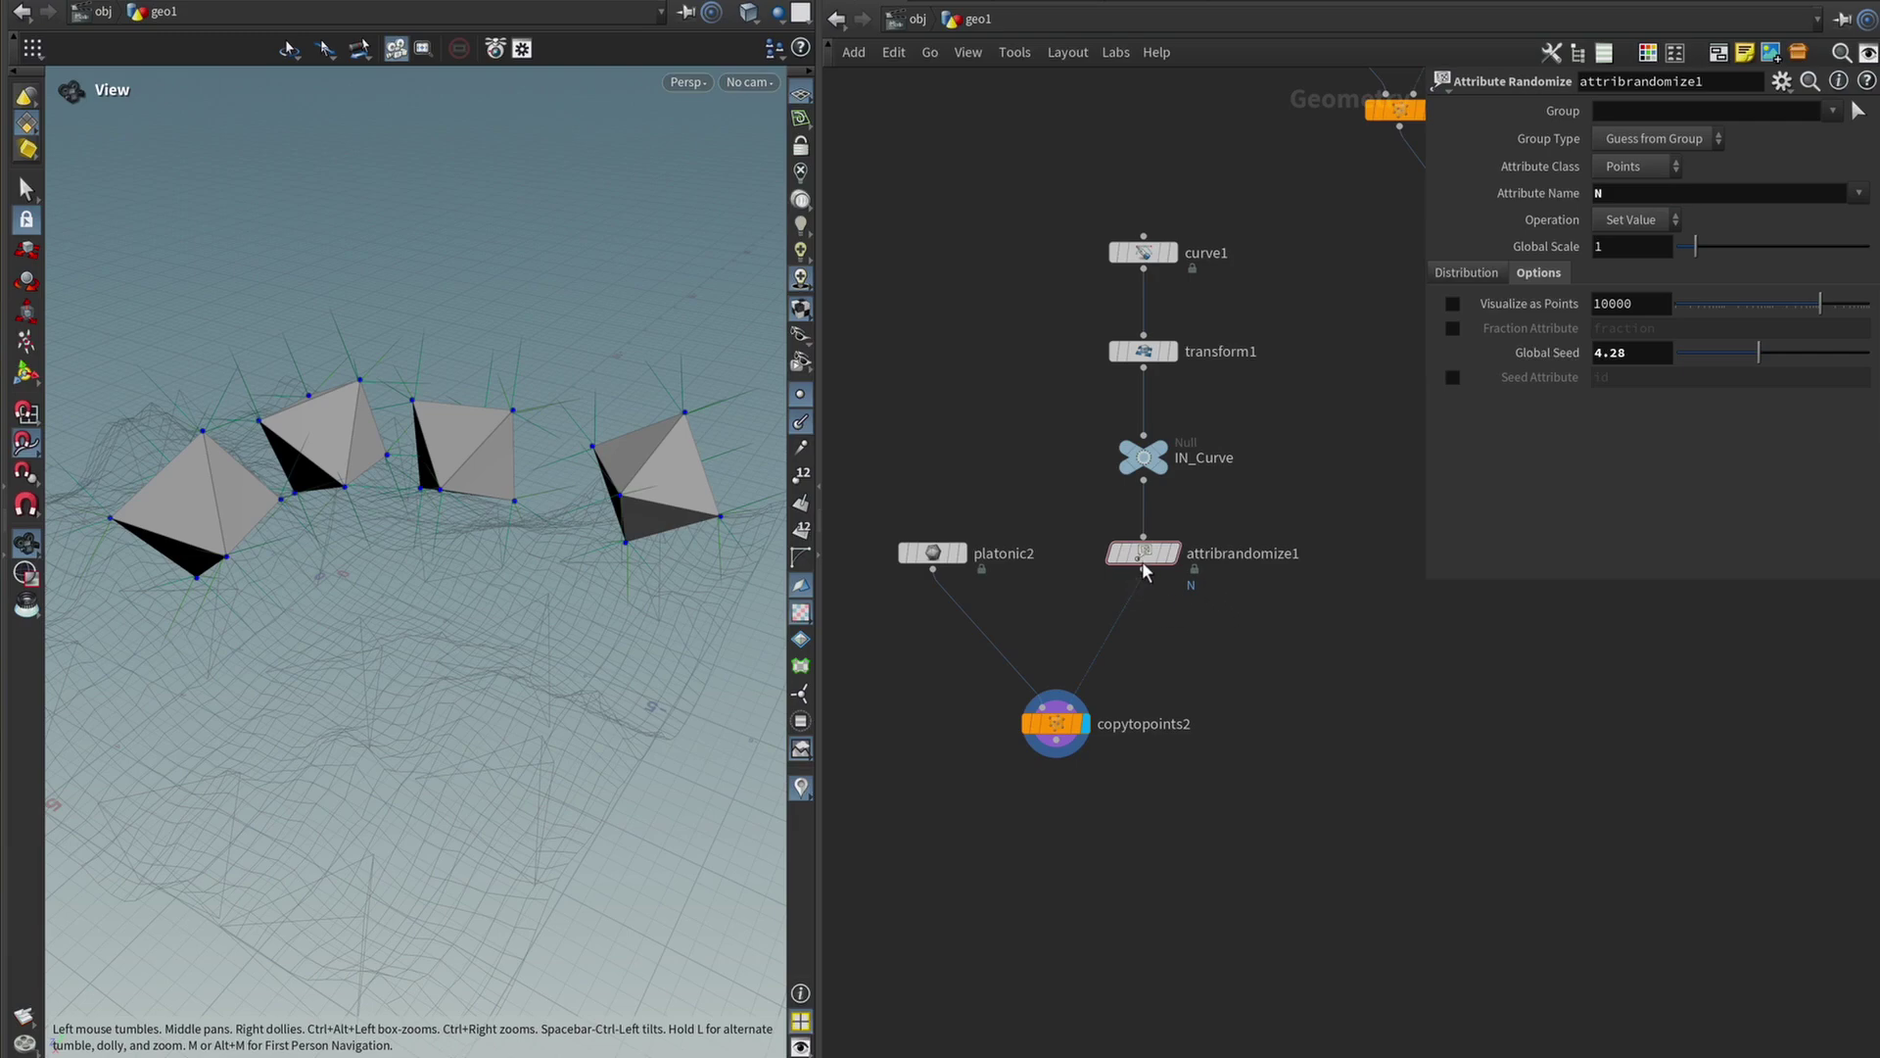
# Duplicate attribrandomize1 as attribrandomize2 and set its Attribute Name to pscale.
pyautogui.click(1144, 605)
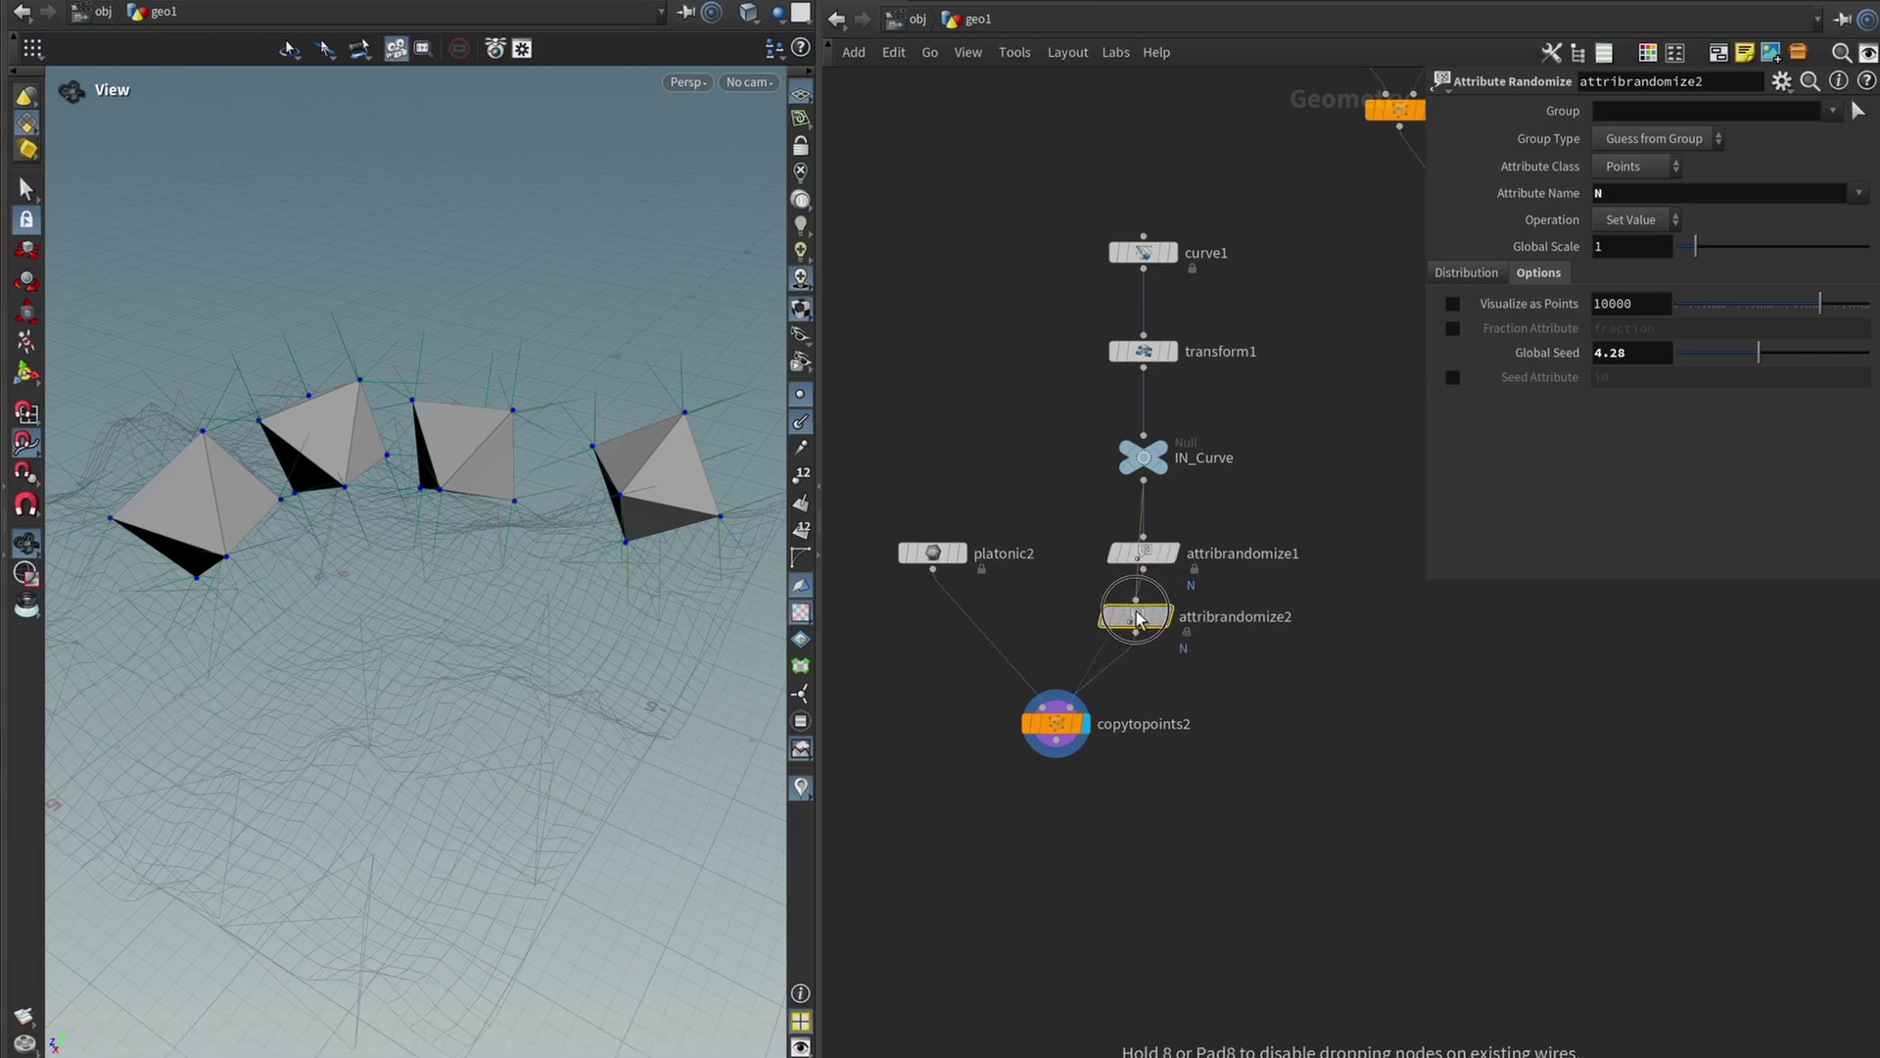
pyautogui.click(1141, 627)
pyautogui.moveTo(1072, 609); pyautogui.dragTo(1250, 652)
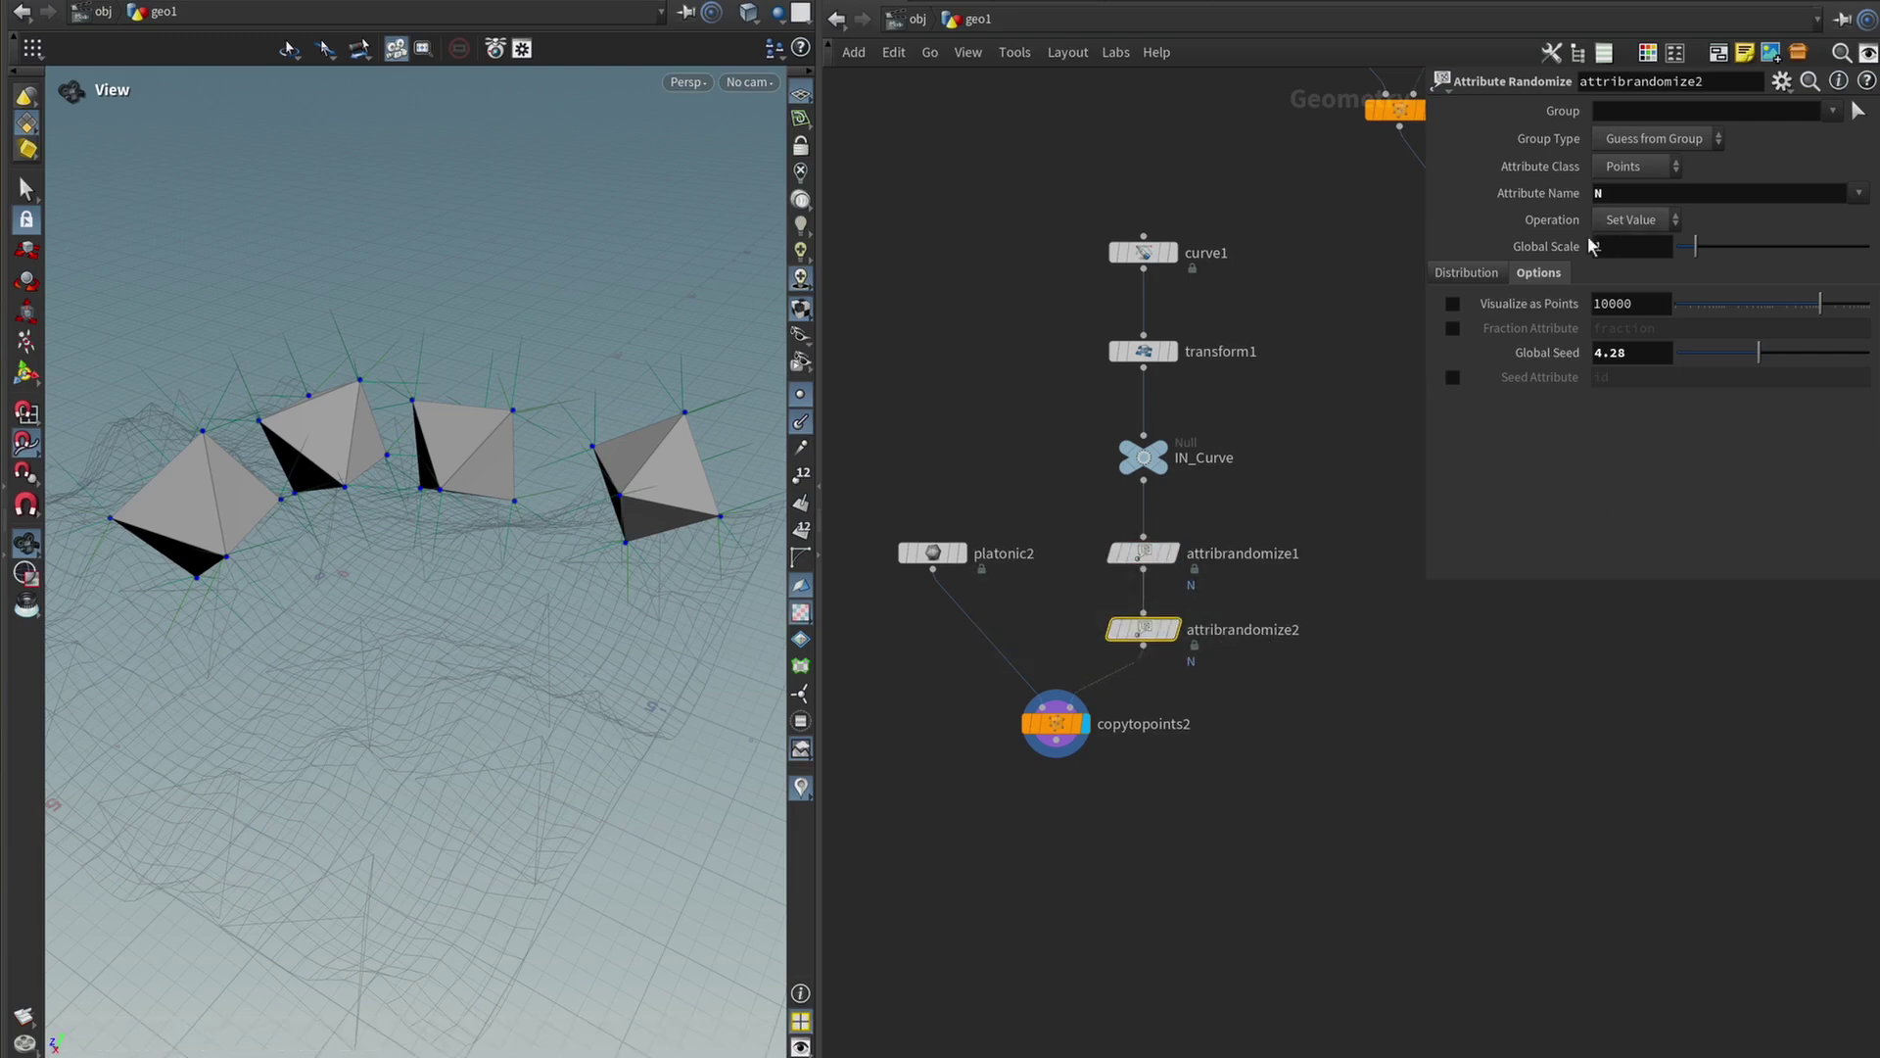
pyautogui.click(1465, 274)
pyautogui.click(1630, 195)
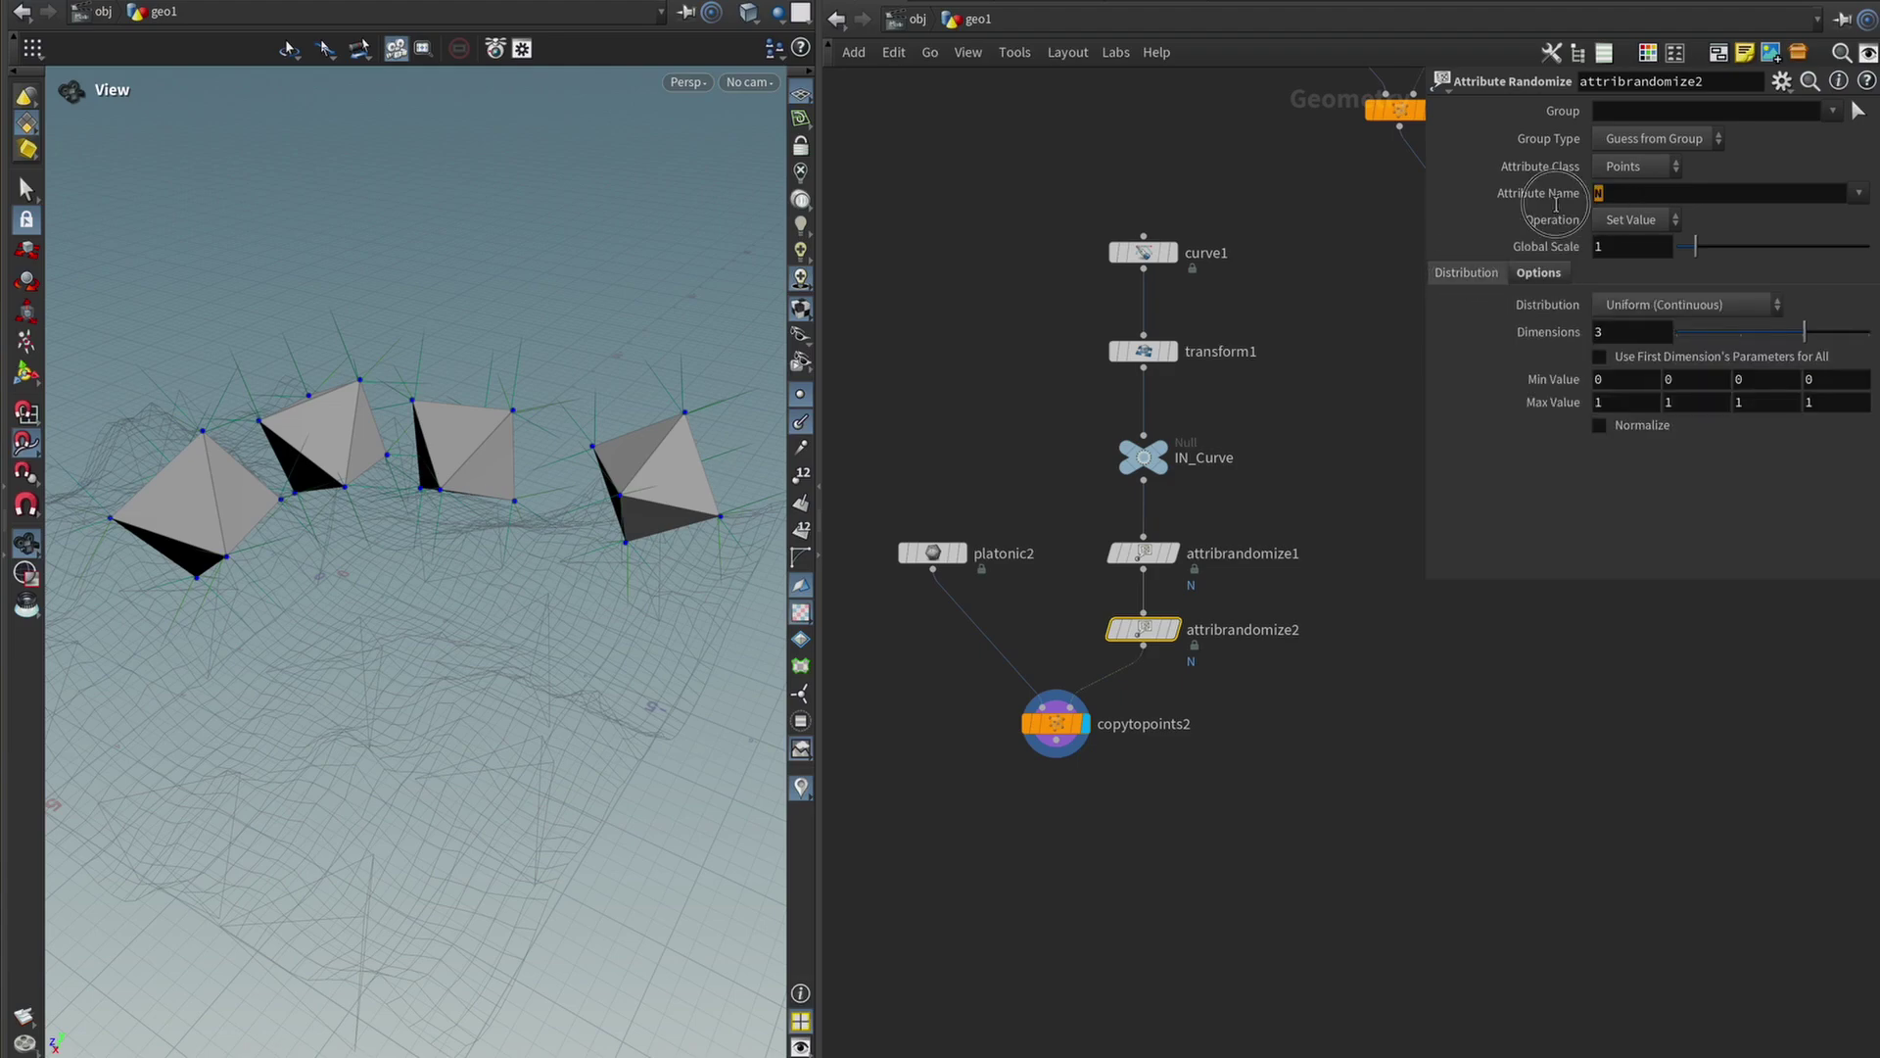
pyautogui.write('pscale')
pyautogui.press('Return')
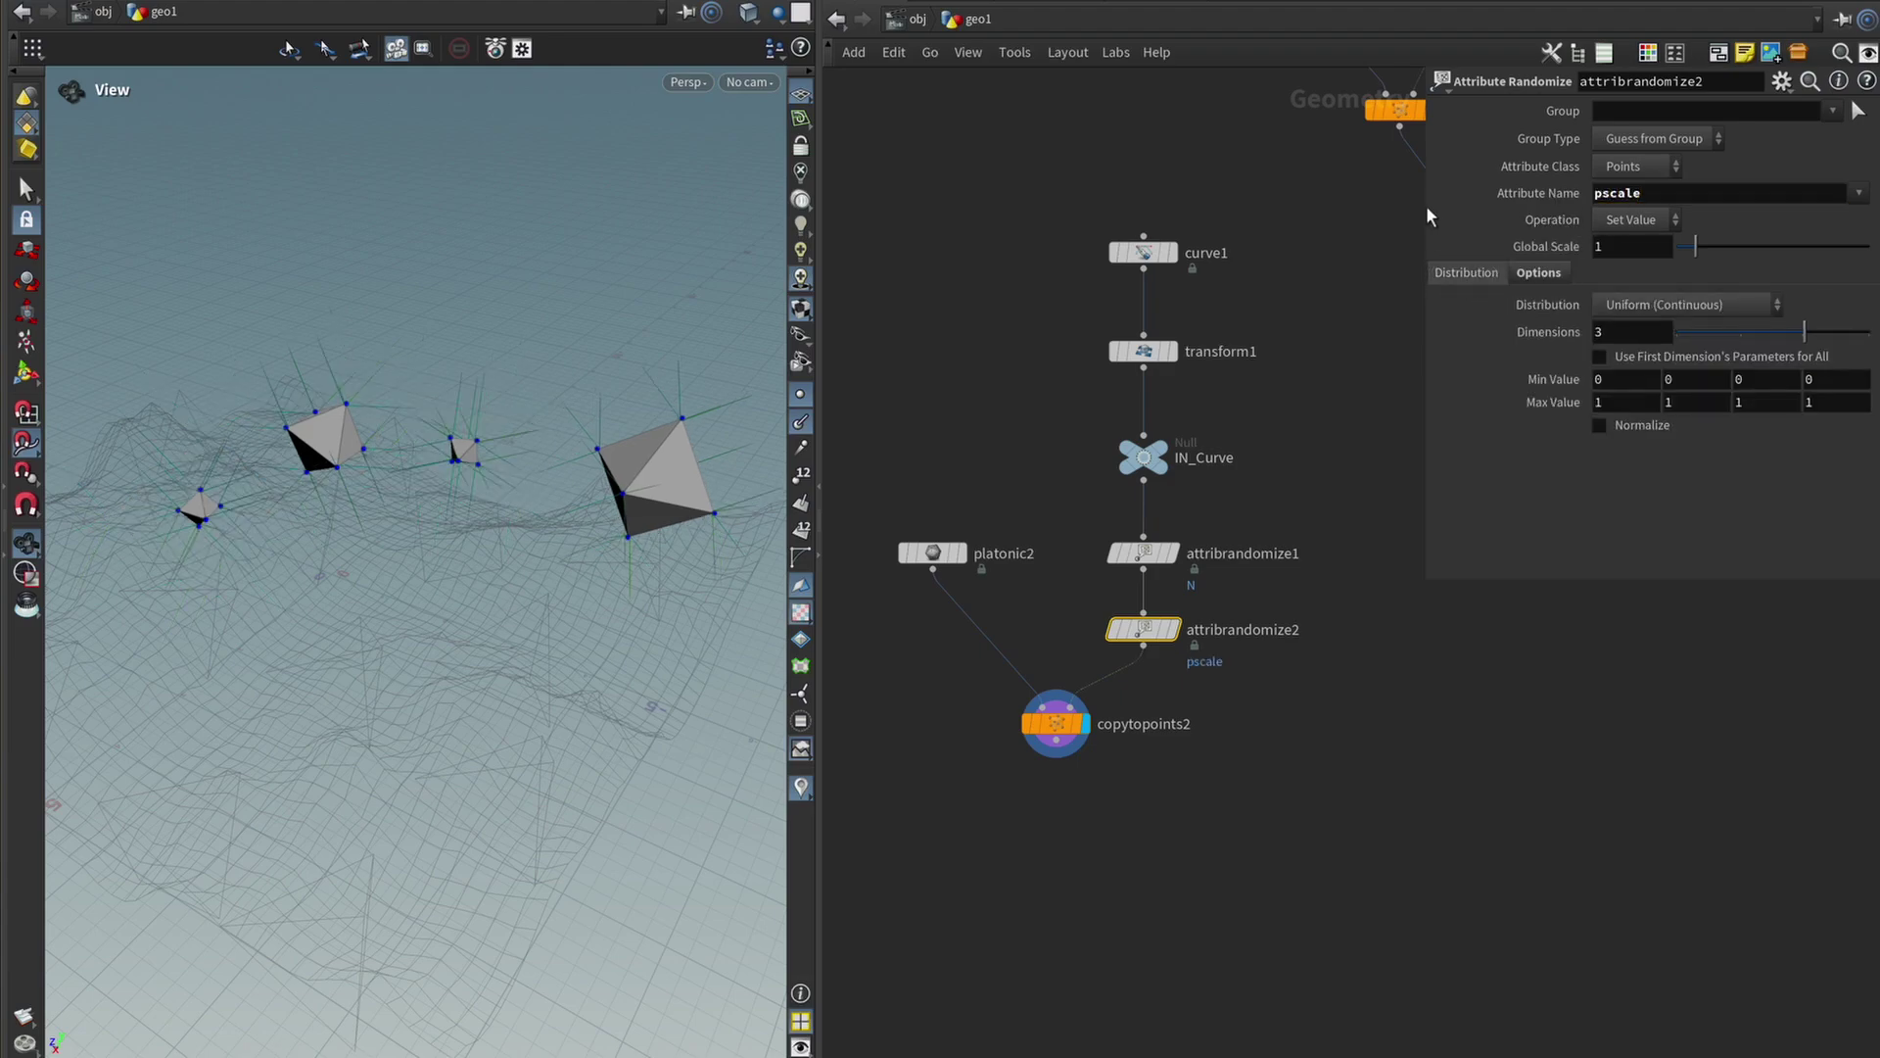
# Reduce Distribution Dimensions to 1 and set Min Value to .5.
pyautogui.moveTo(402, 538); pyautogui.dragTo(226, 558)
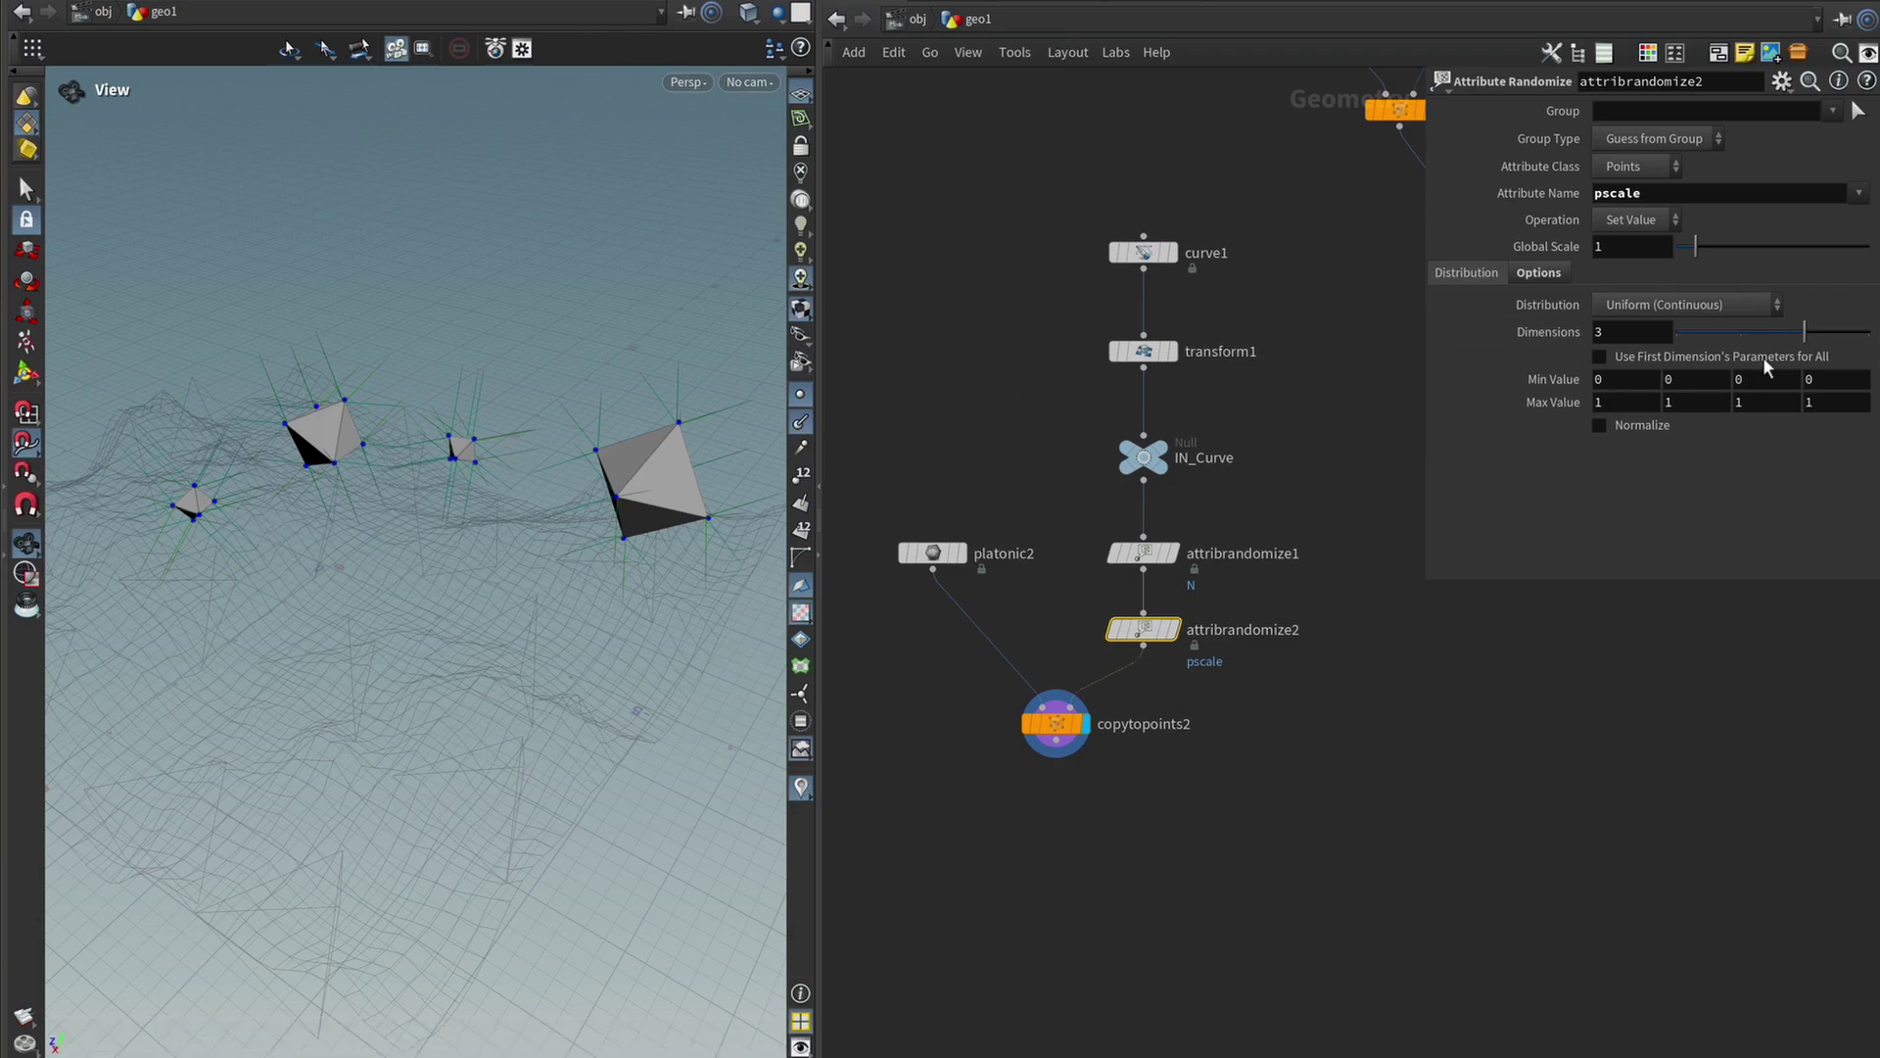
pyautogui.moveTo(1739, 344); pyautogui.dragTo(1643, 417)
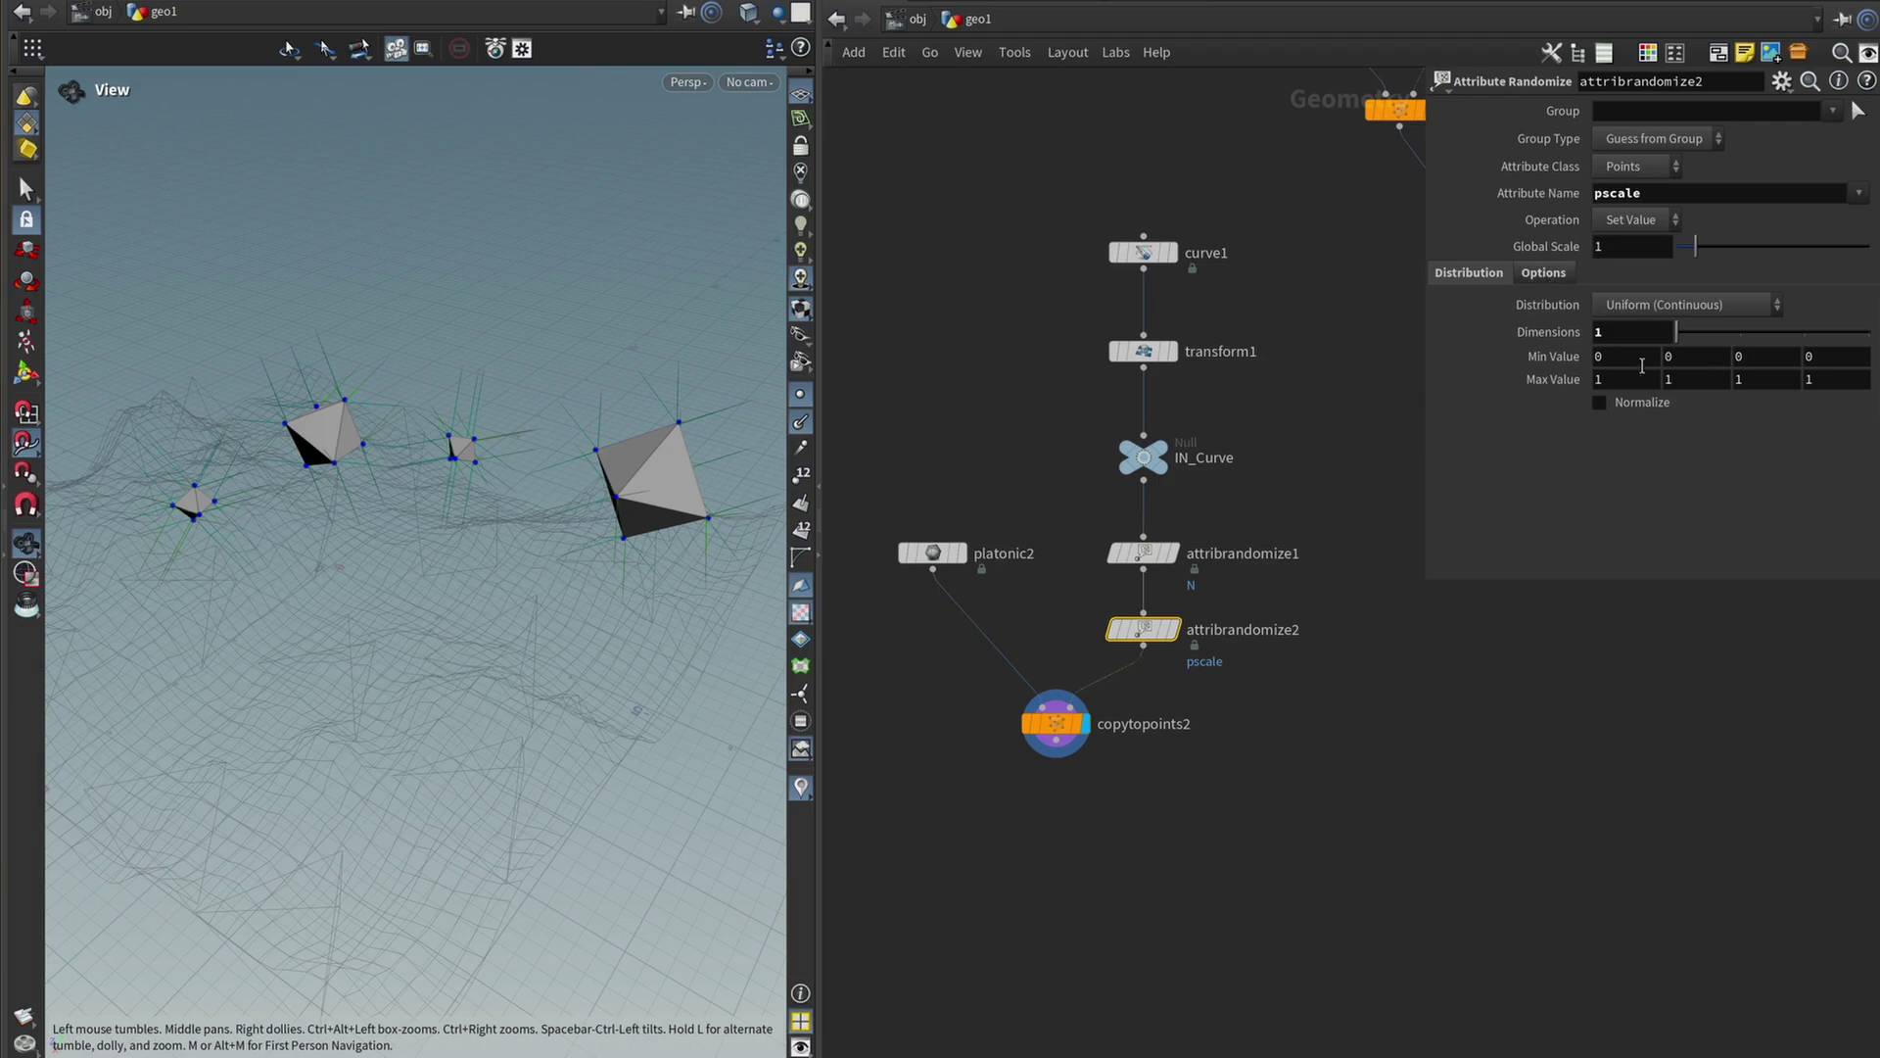
pyautogui.click(1621, 356)
pyautogui.write('.5')
pyautogui.press('Return')
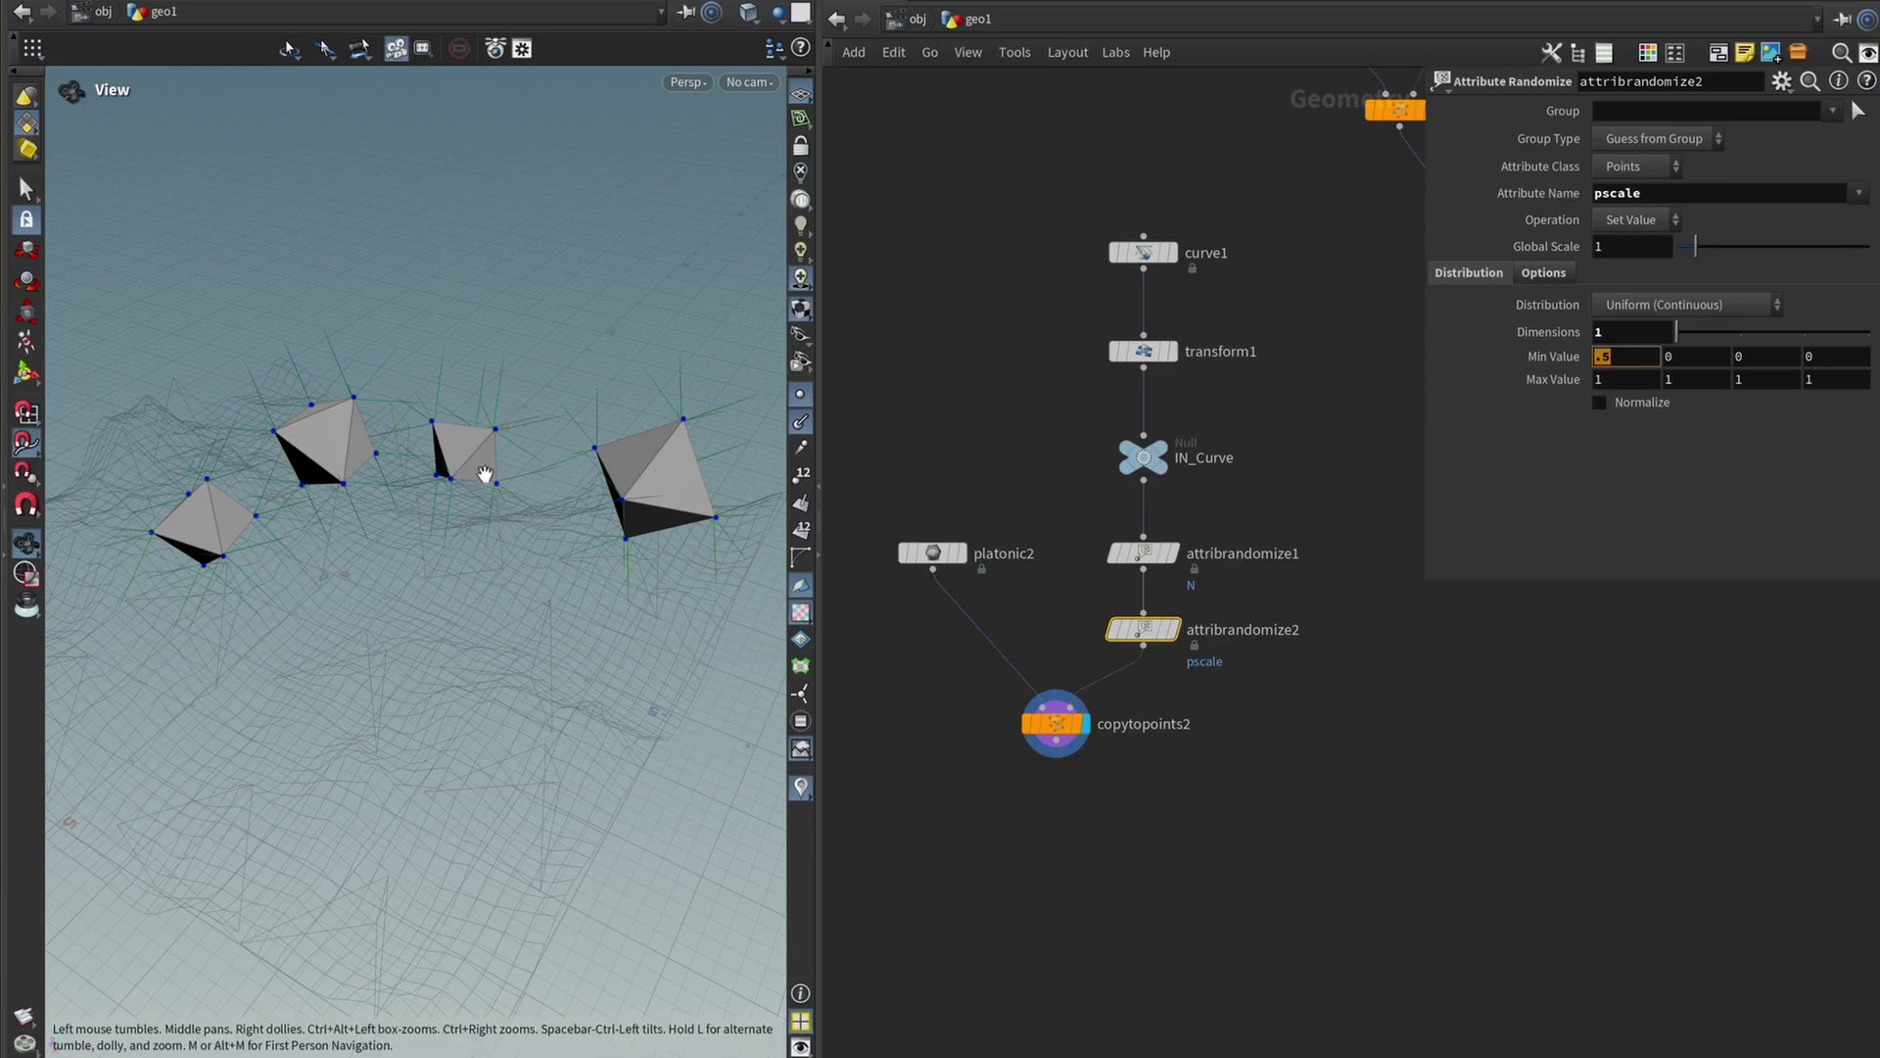
# Add an Attribute Wrangle below attribrandomize2, wired into copytopoints2 and displayed.
pyautogui.press('Tab')
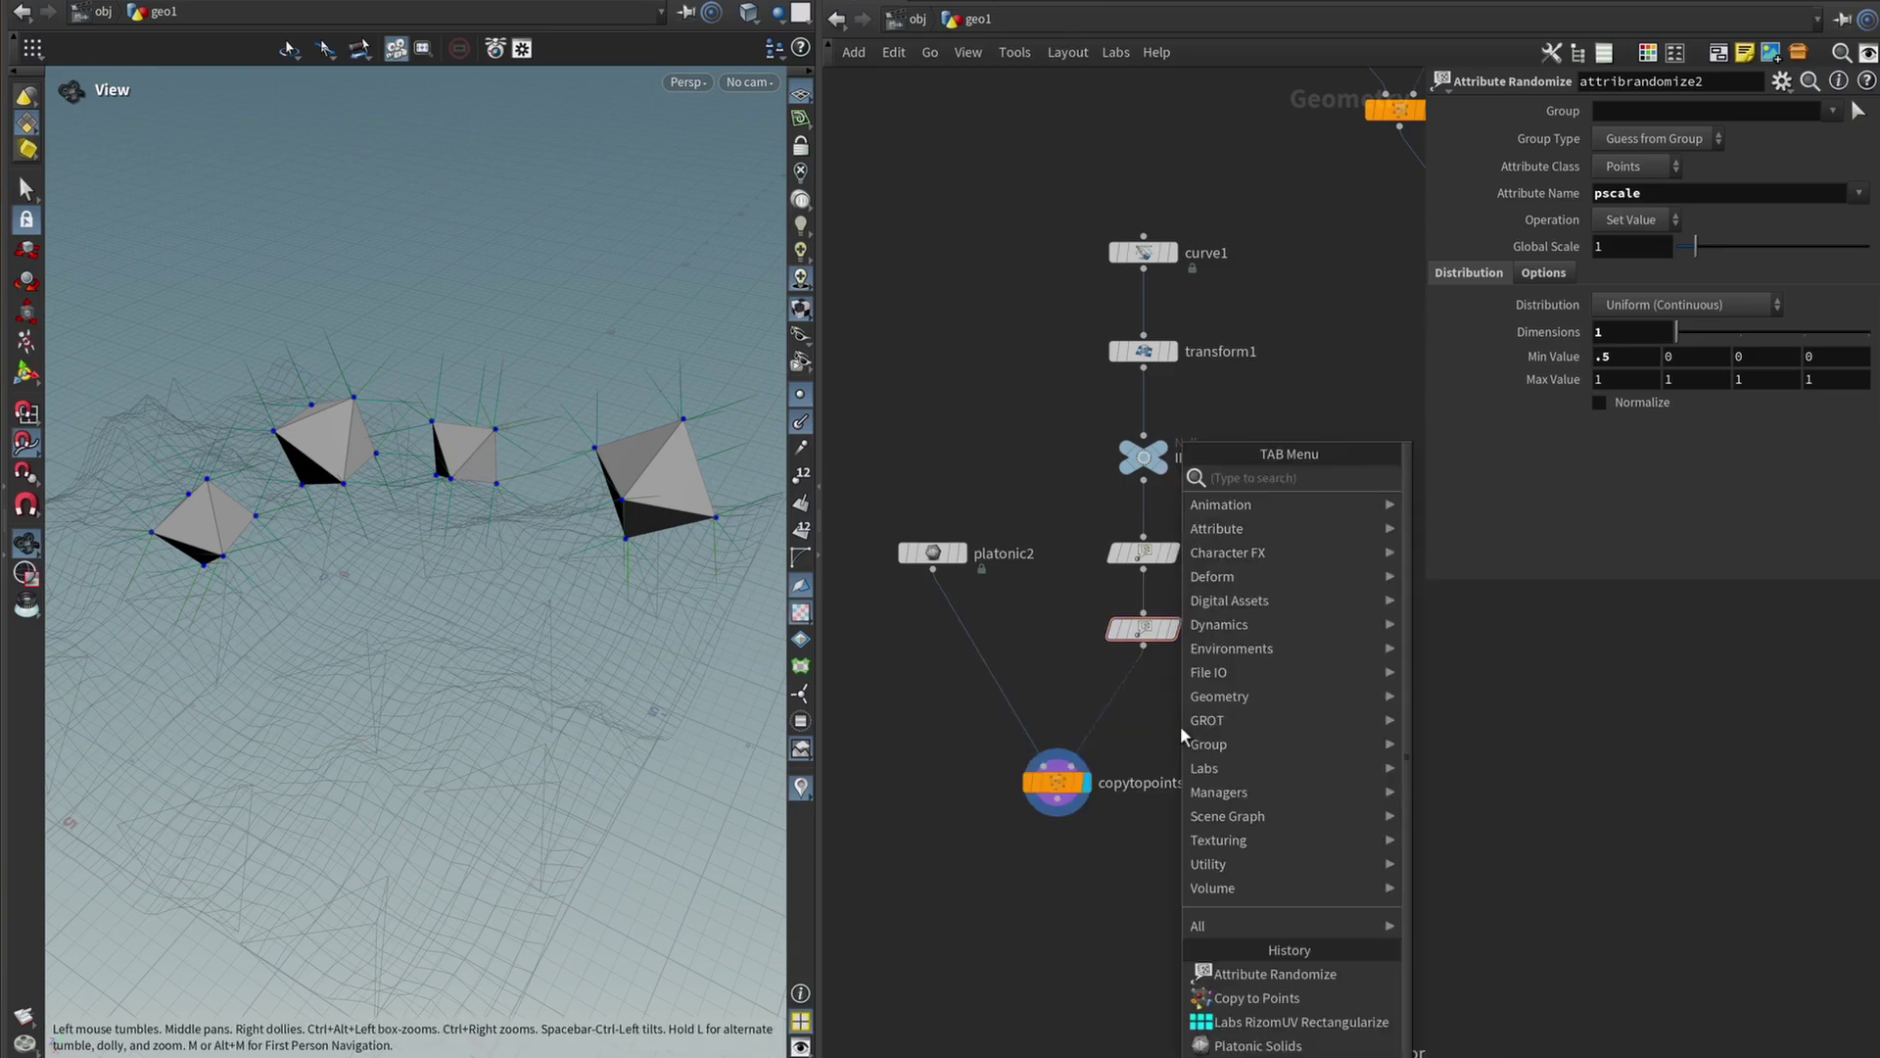
pyautogui.write('wrangle')
pyautogui.press('Return')
pyautogui.click(1111, 702)
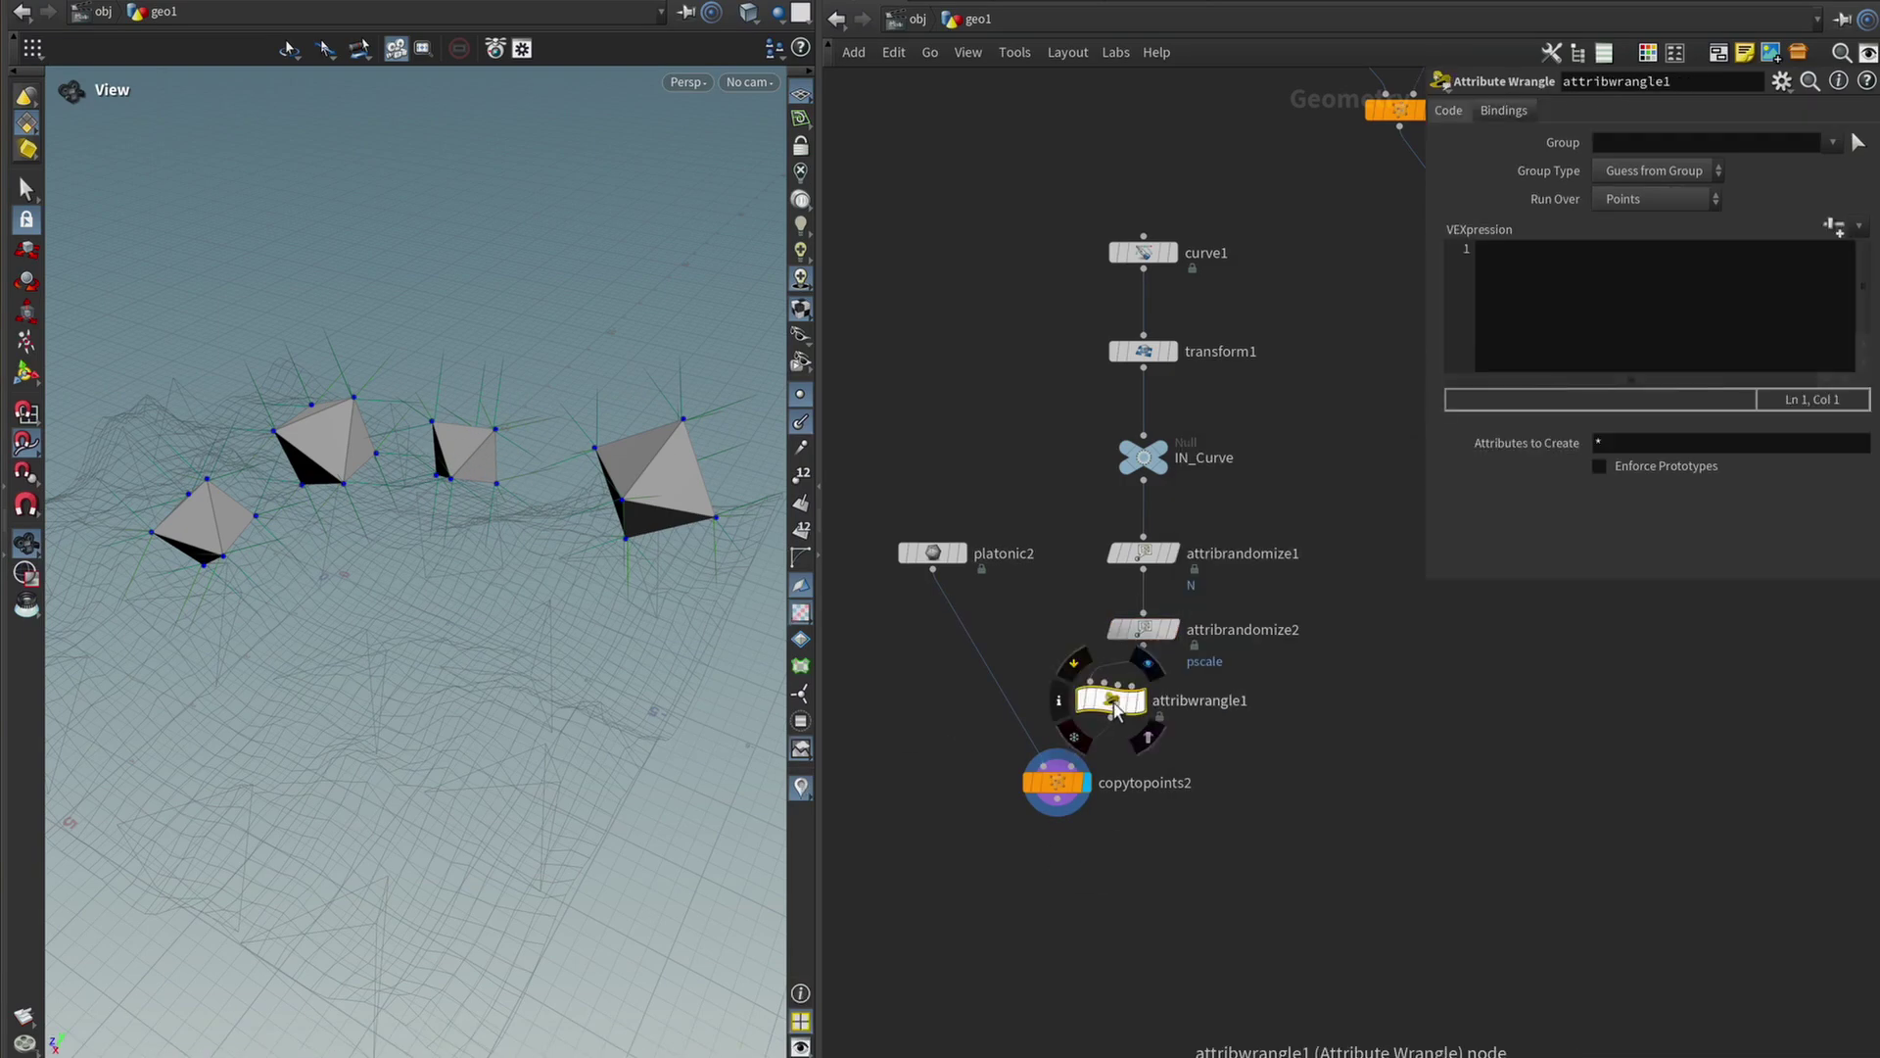
pyautogui.moveTo(1113, 705); pyautogui.dragTo(1145, 707)
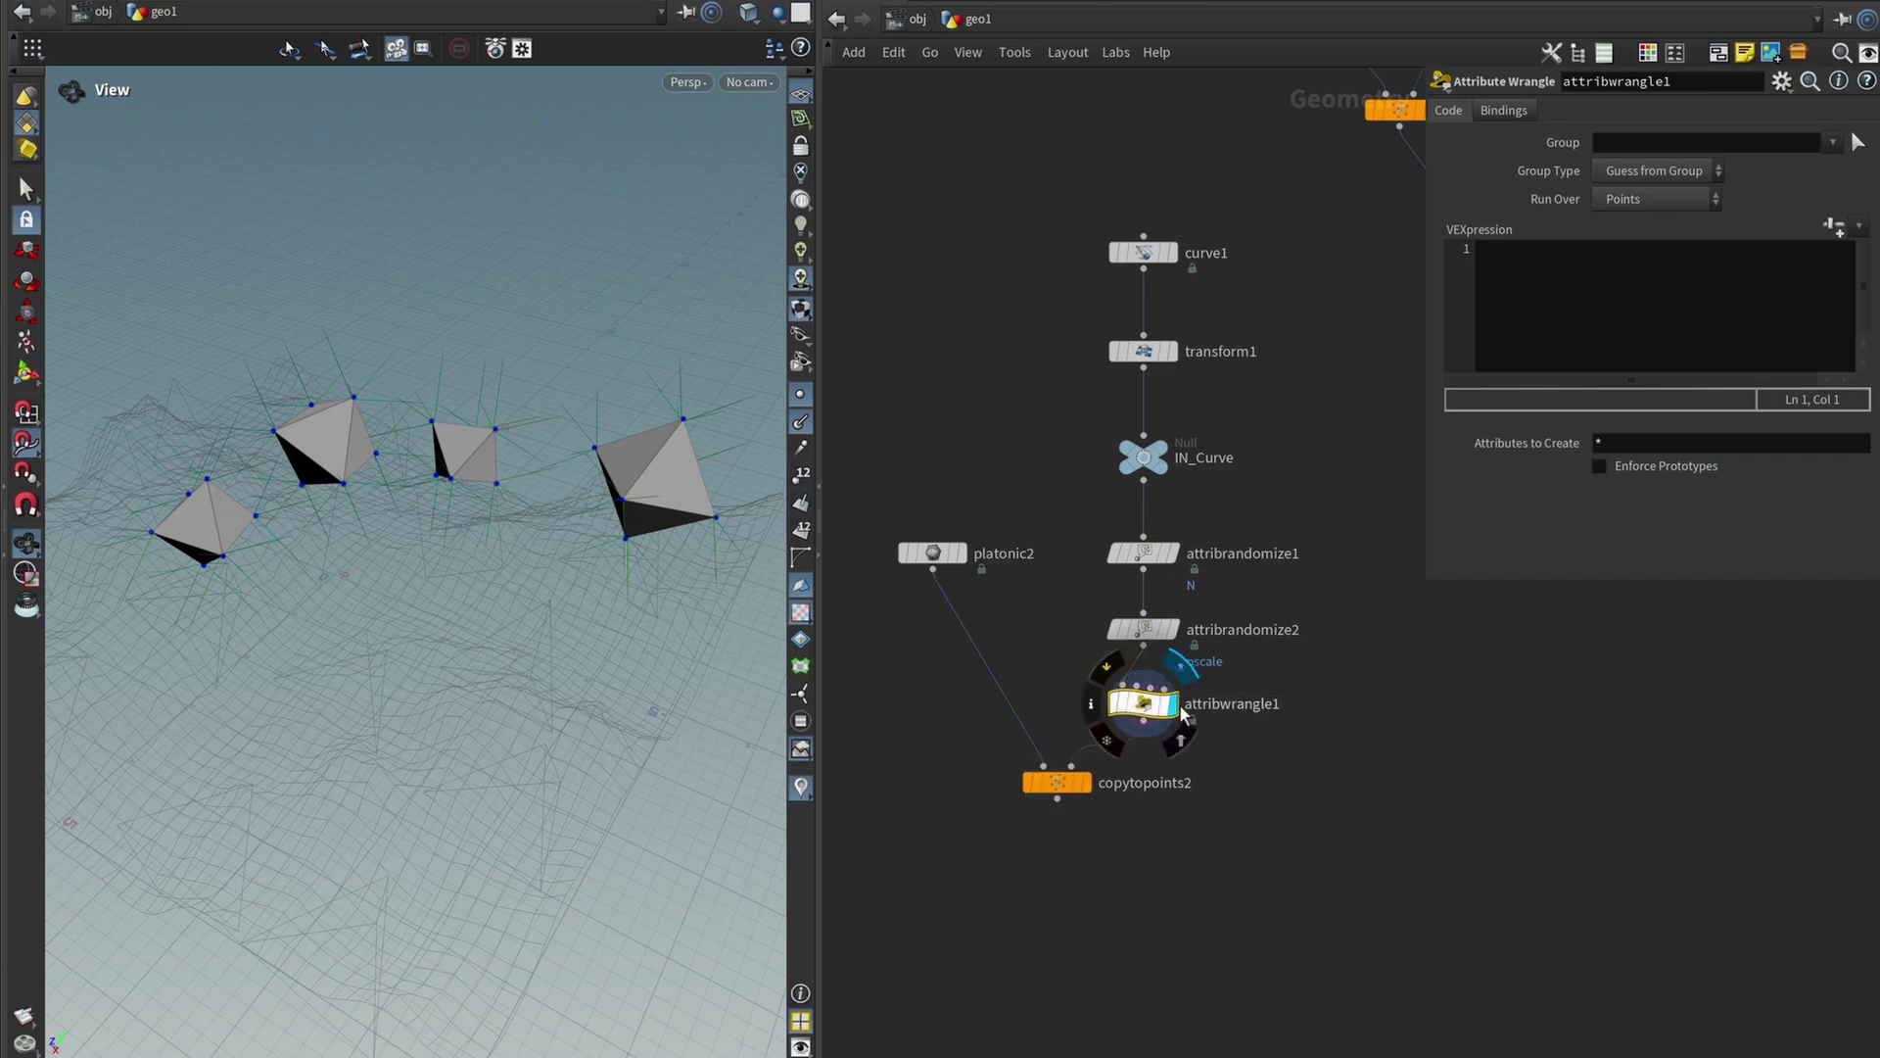
pyautogui.click(1085, 781)
pyautogui.click(1571, 408)
pyautogui.write('@psc')
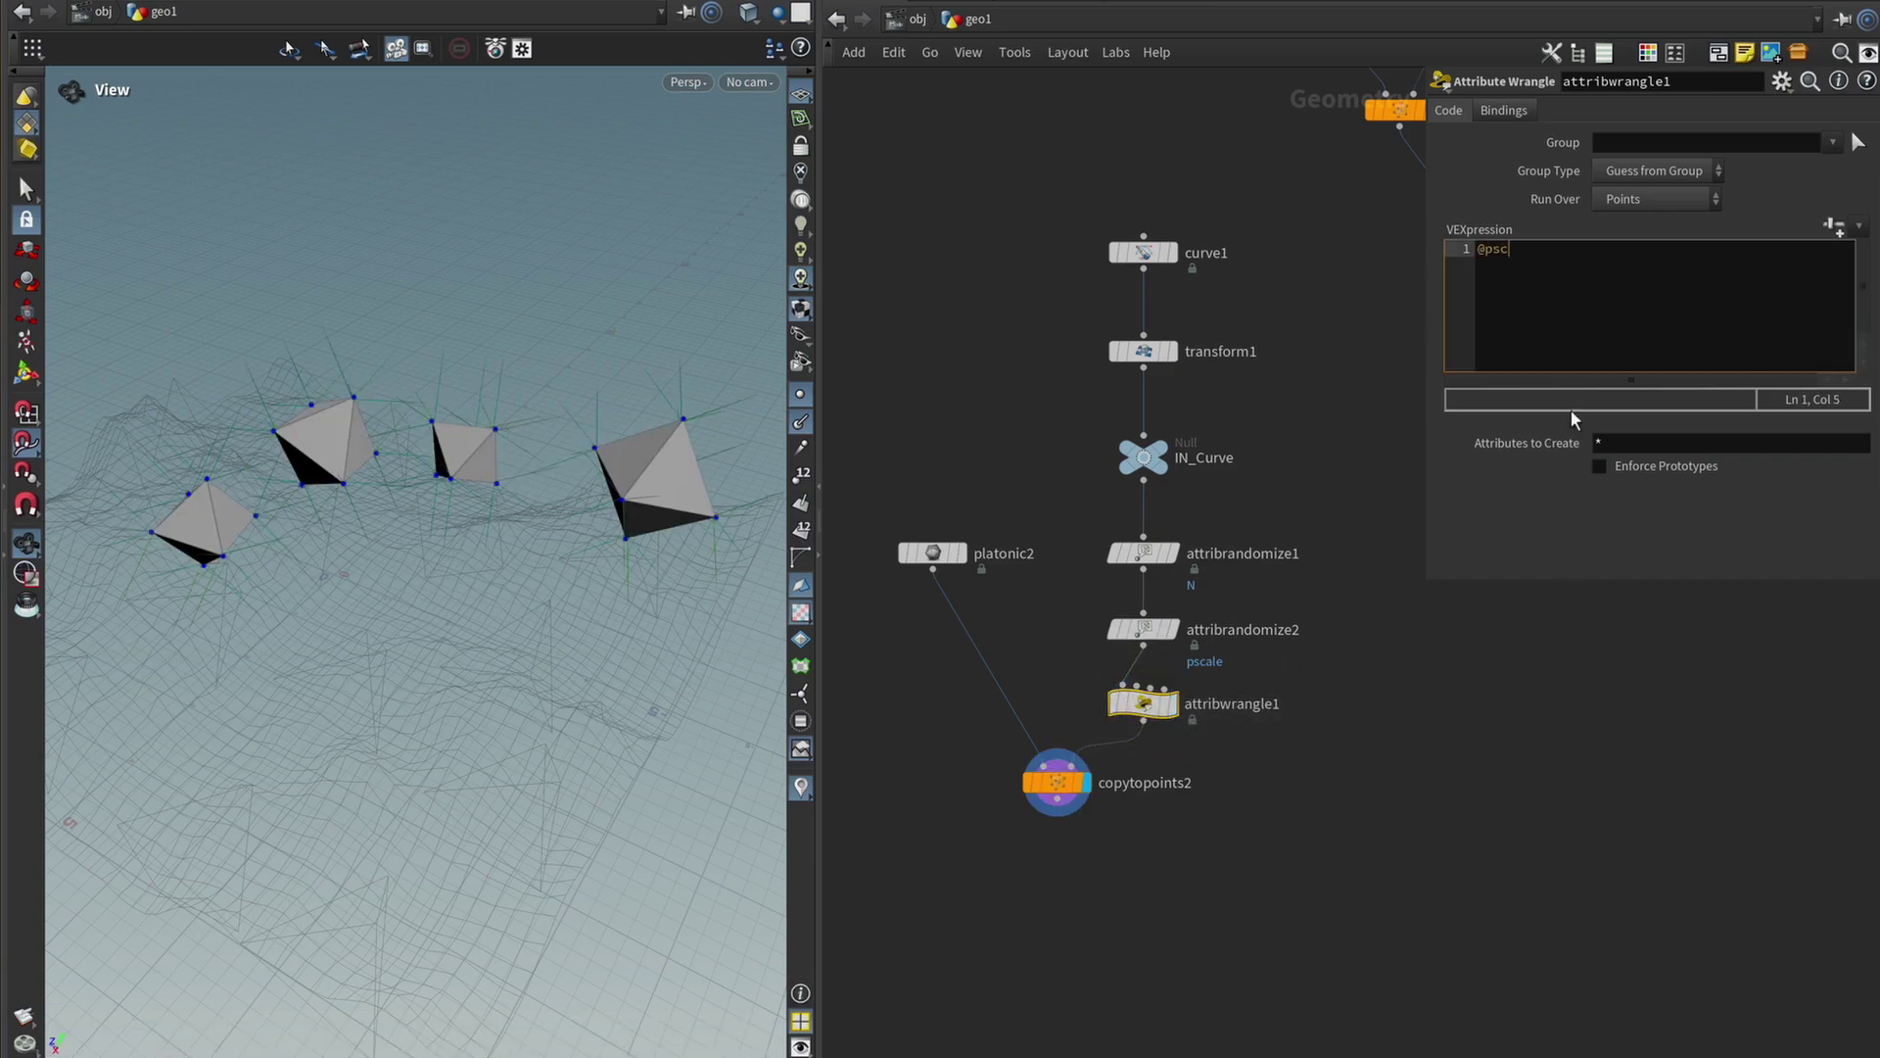
pyautogui.write('ale = @pscale * chf("");')
pyautogui.press('Left')
pyautogui.press('Left')
pyautogui.write('"')
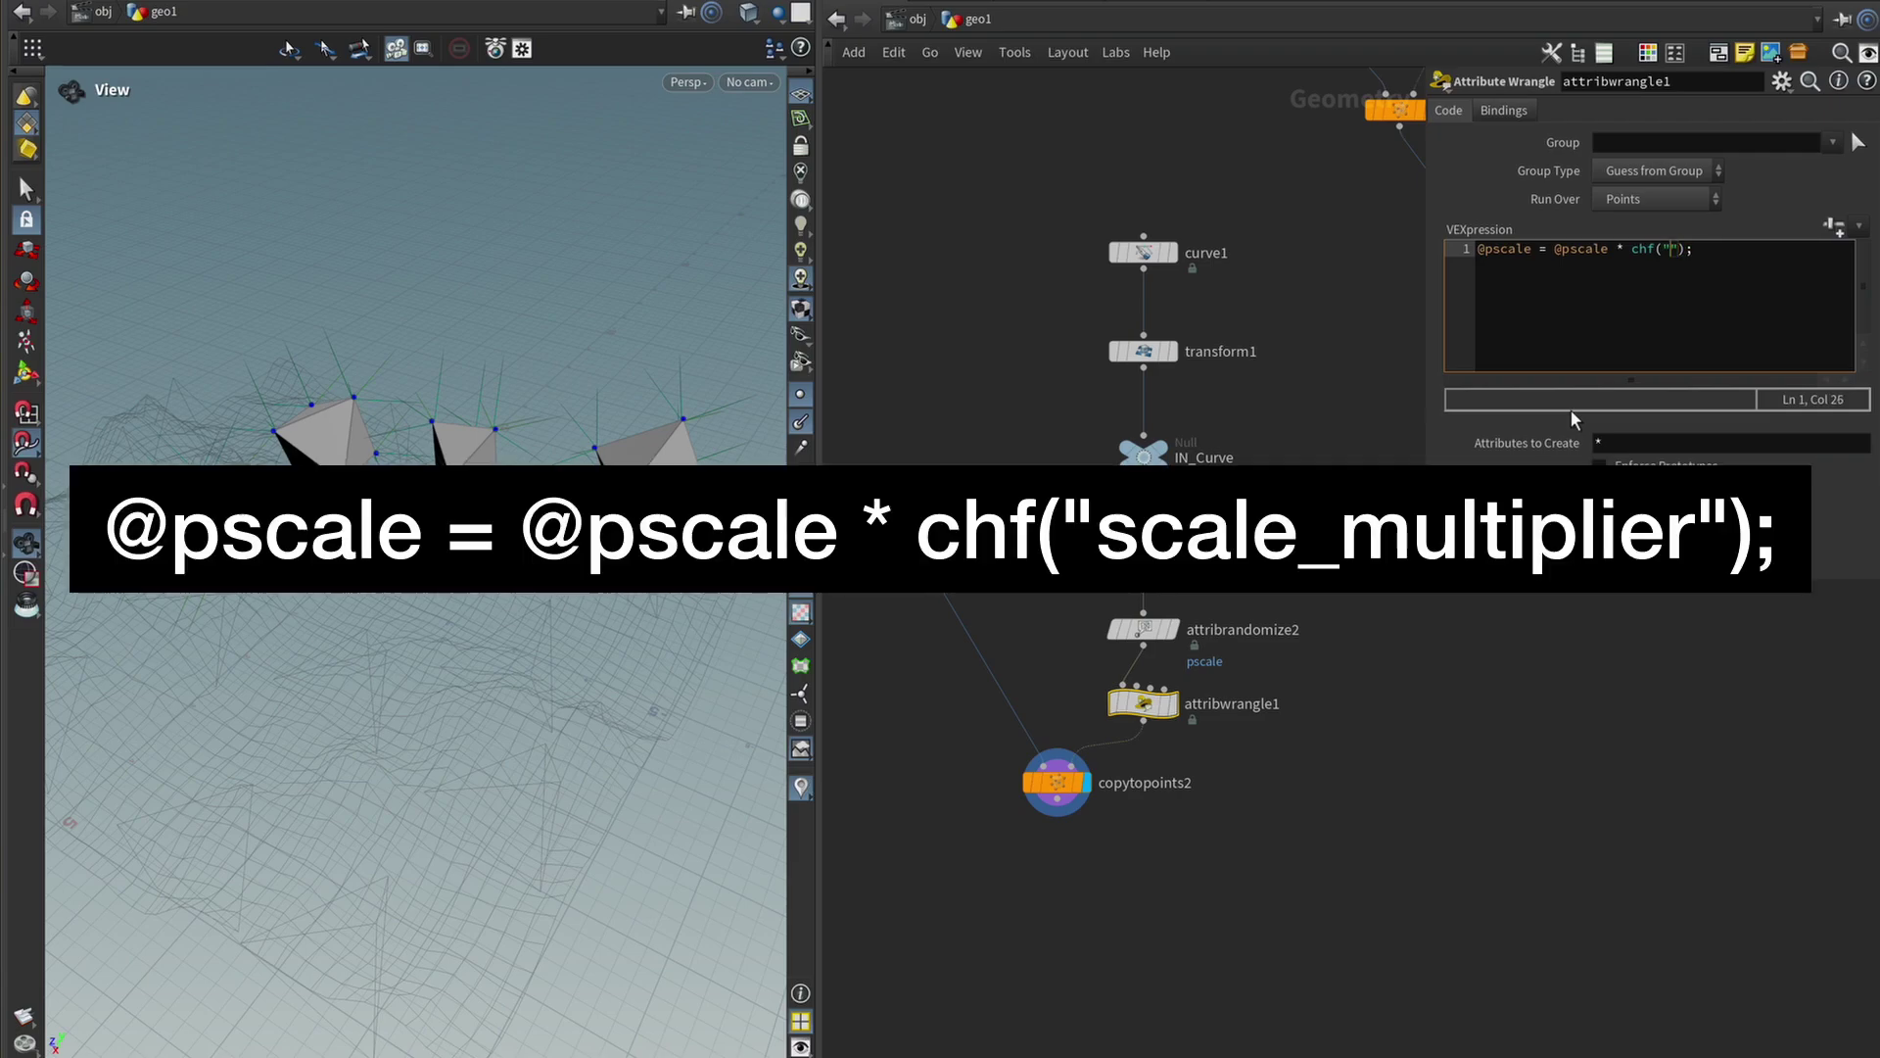
pyautogui.write('scale_mutliplier')
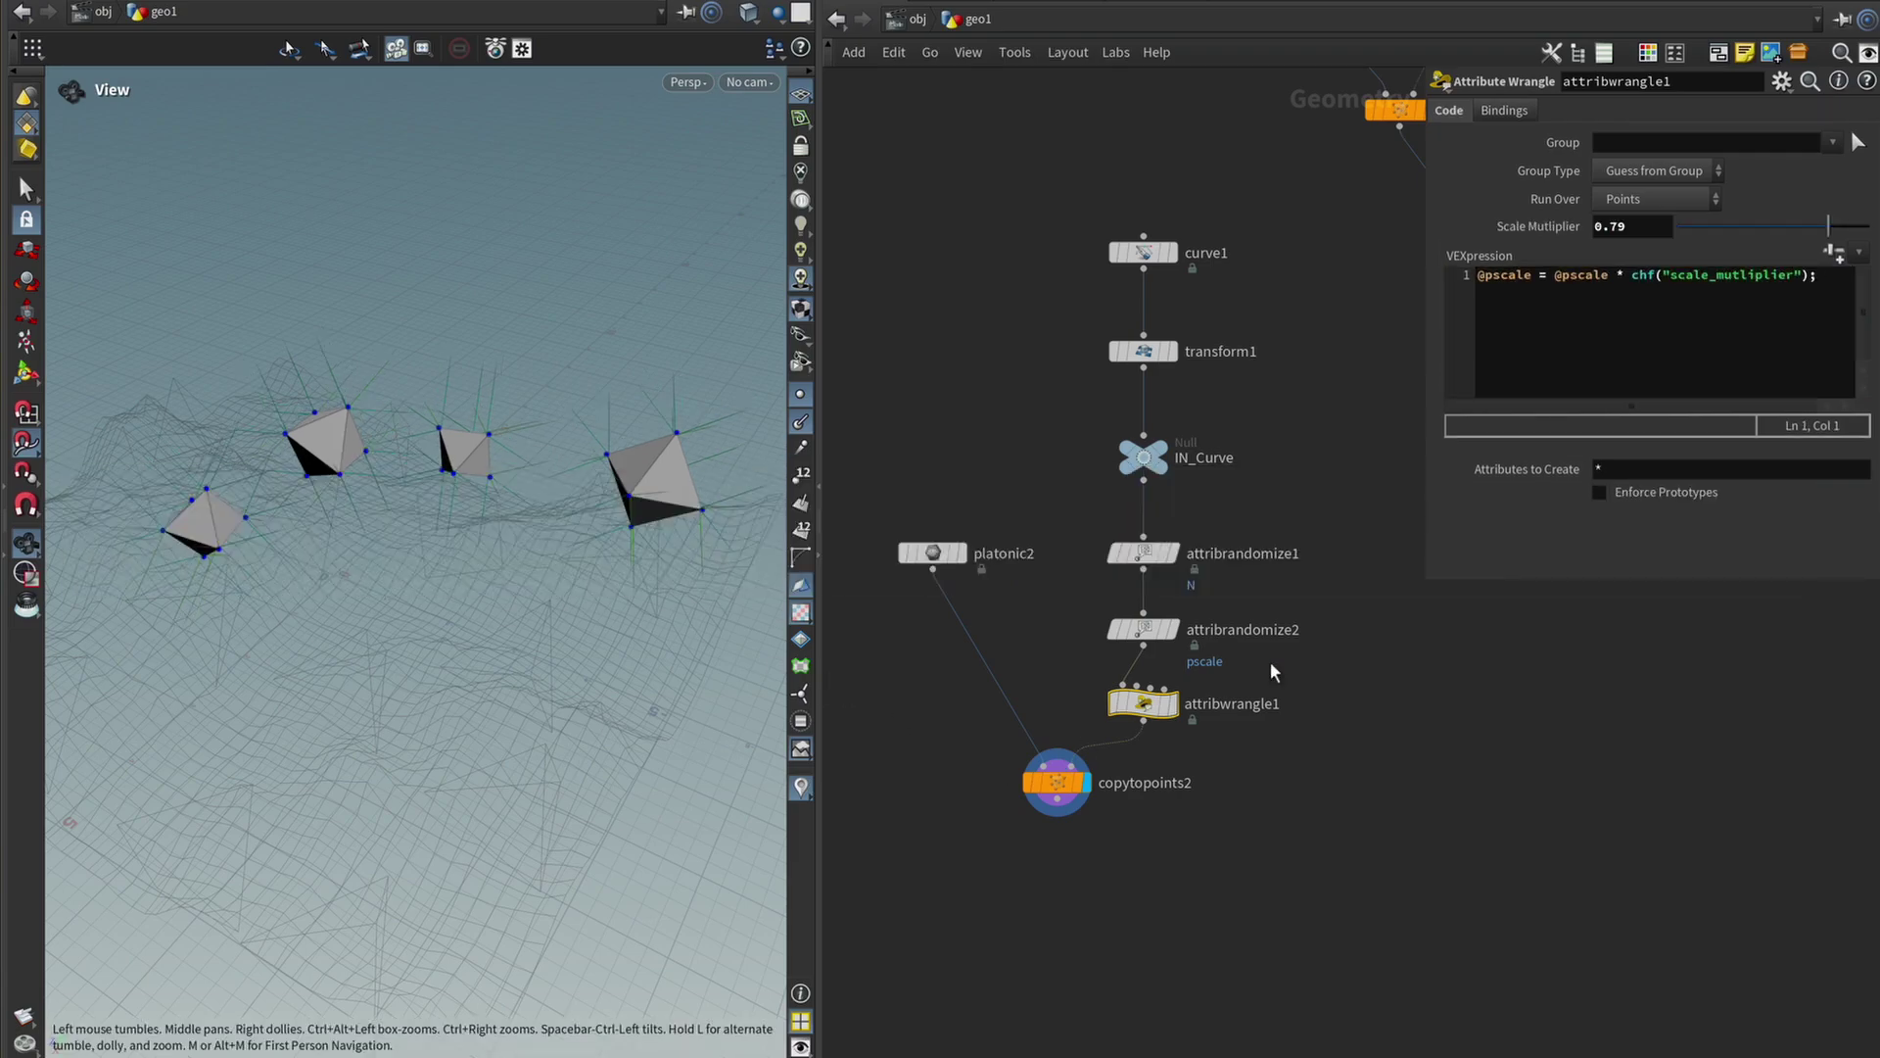
pyautogui.moveTo(373, 499); pyautogui.dragTo(564, 453)
pyautogui.moveTo(1824, 235); pyautogui.dragTo(1870, 252)
pyautogui.moveTo(1860, 140); pyautogui.dragTo(1841, 235)
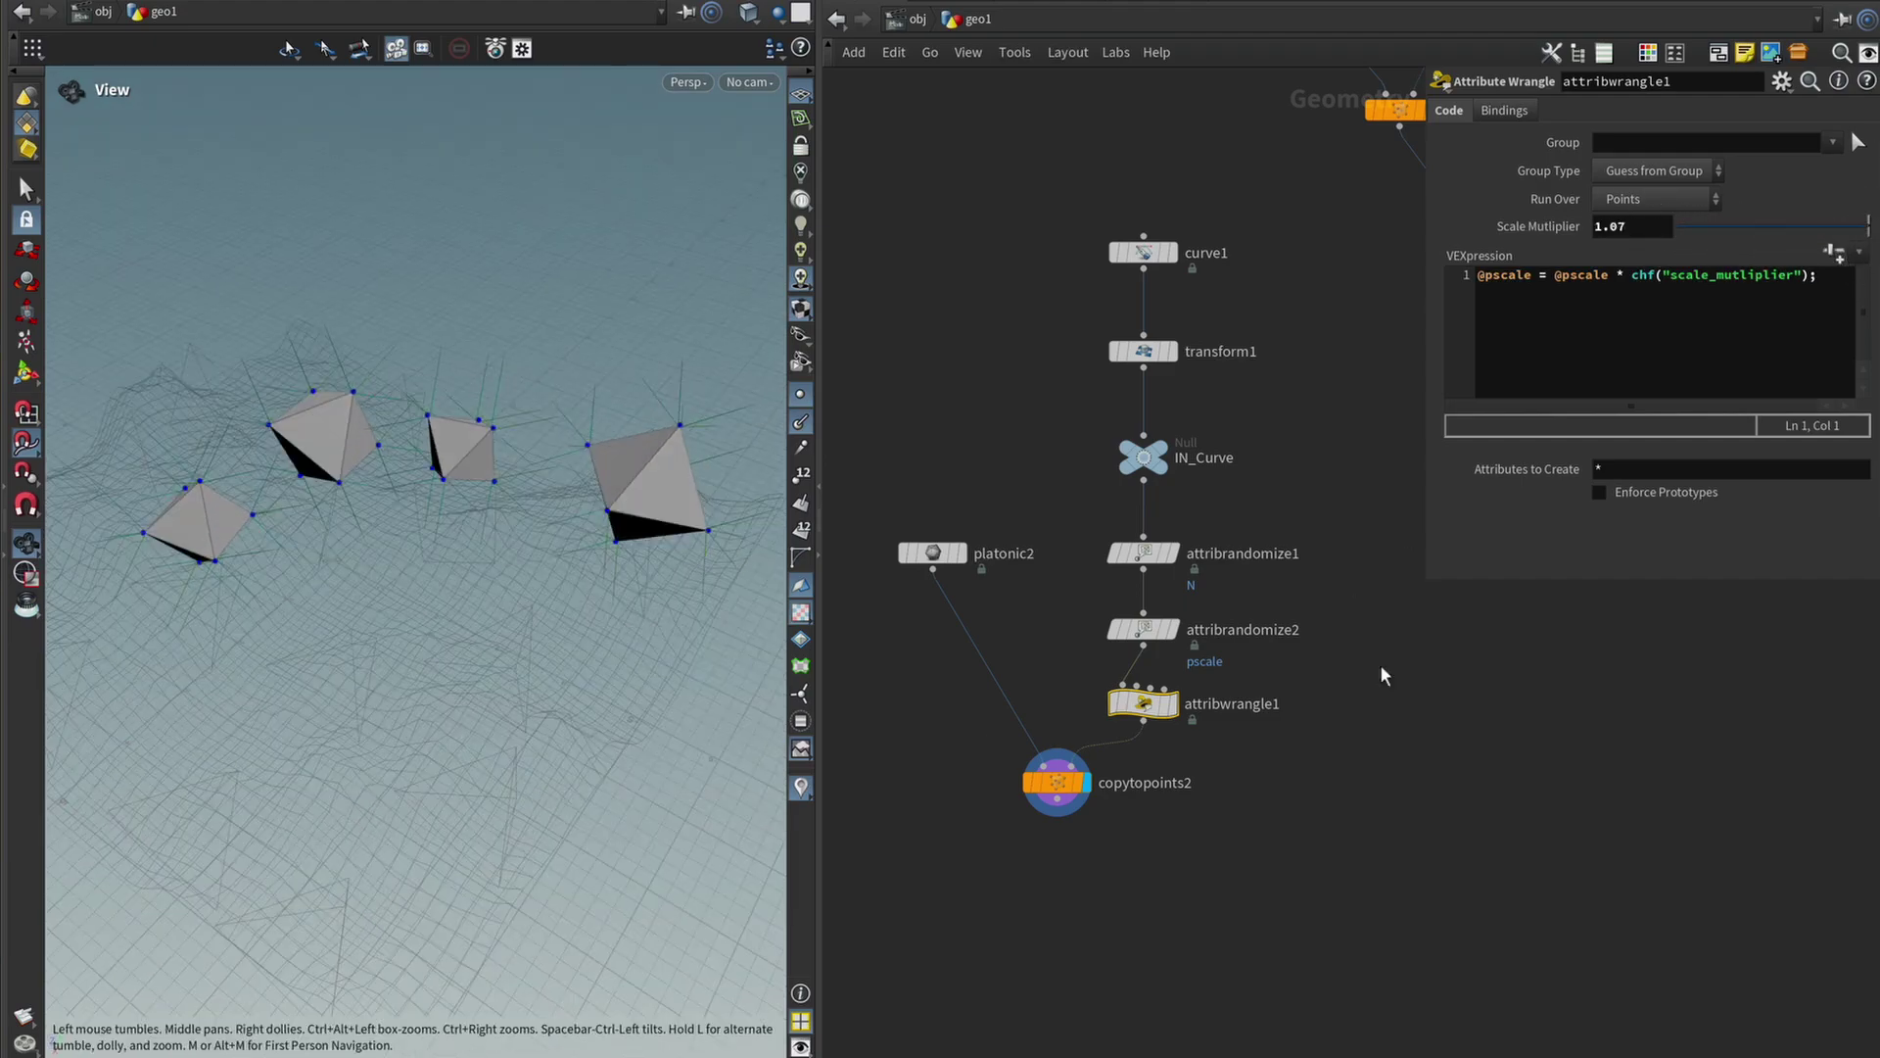
pyautogui.moveTo(347, 479); pyautogui.dragTo(344, 446)
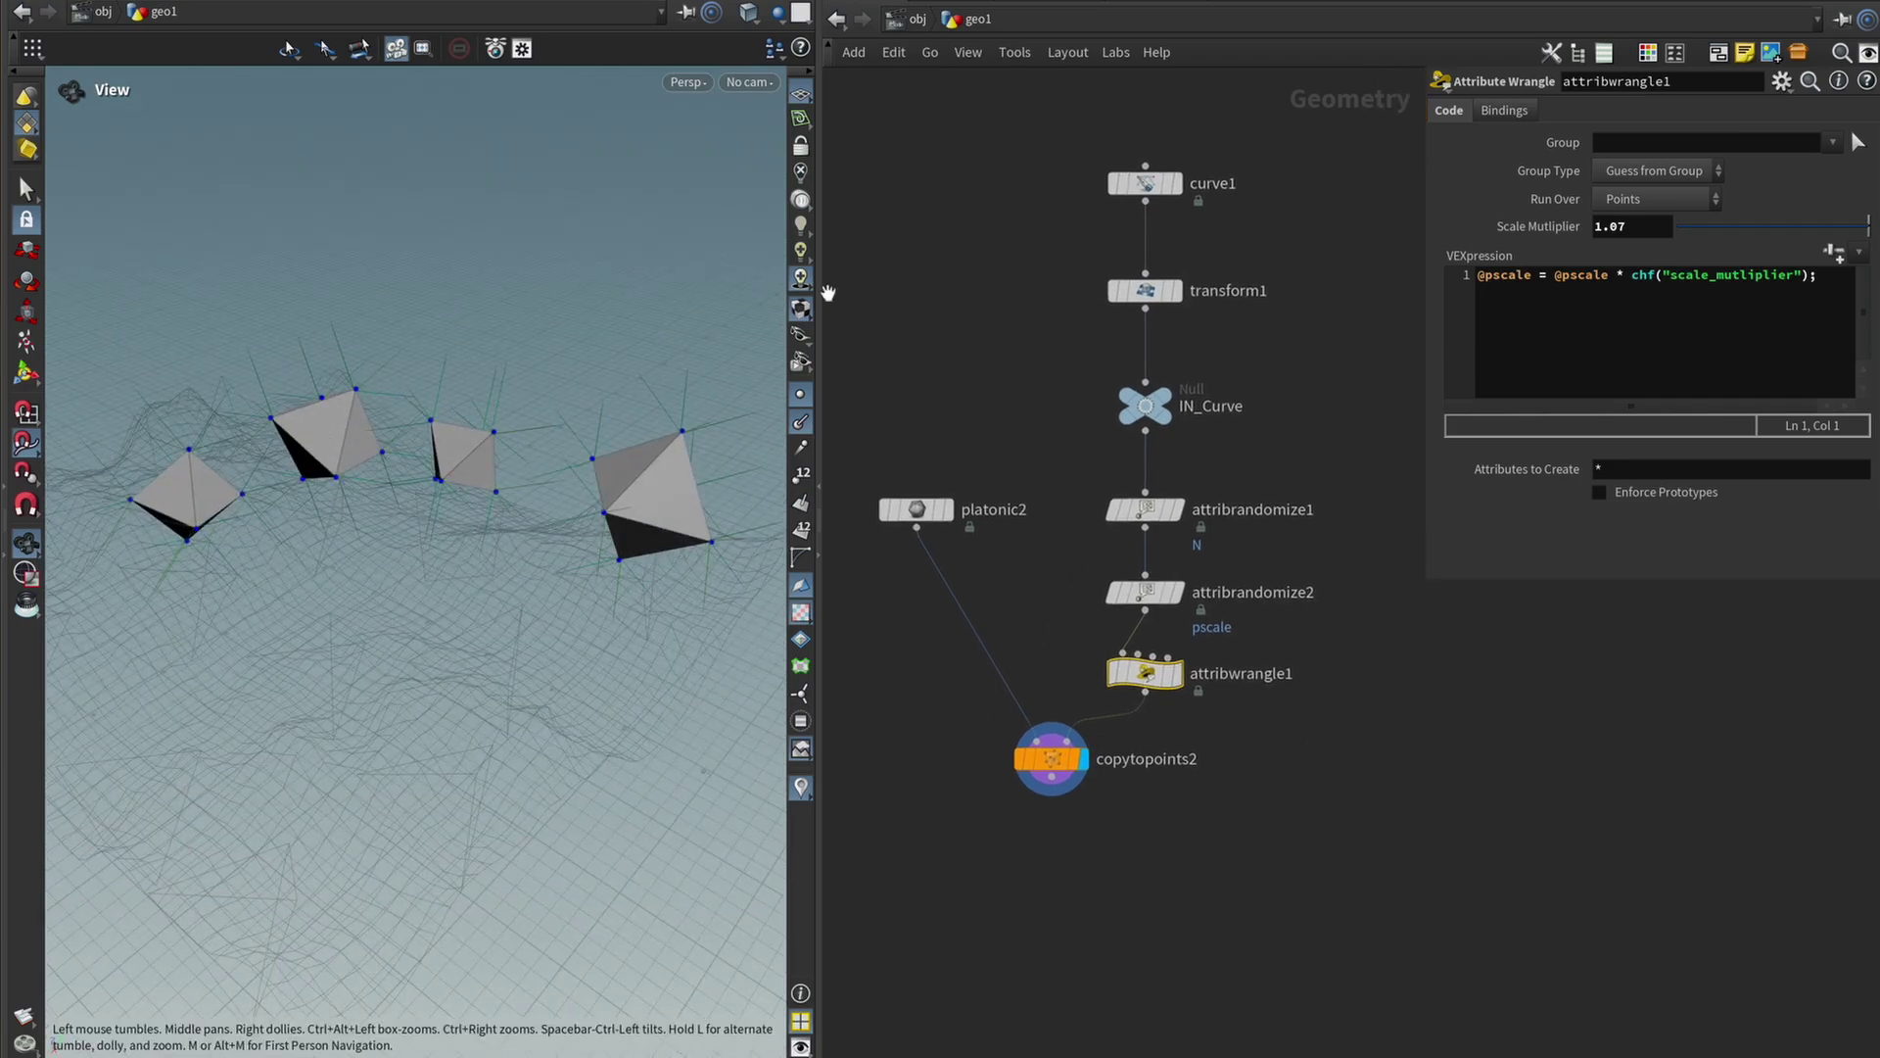
# Add scatter1 below copytopoints2 and display its 1000 points on the octahedra.
pyautogui.scroll(-5, 1323, 862)
pyautogui.scroll(-5, 1195, 597)
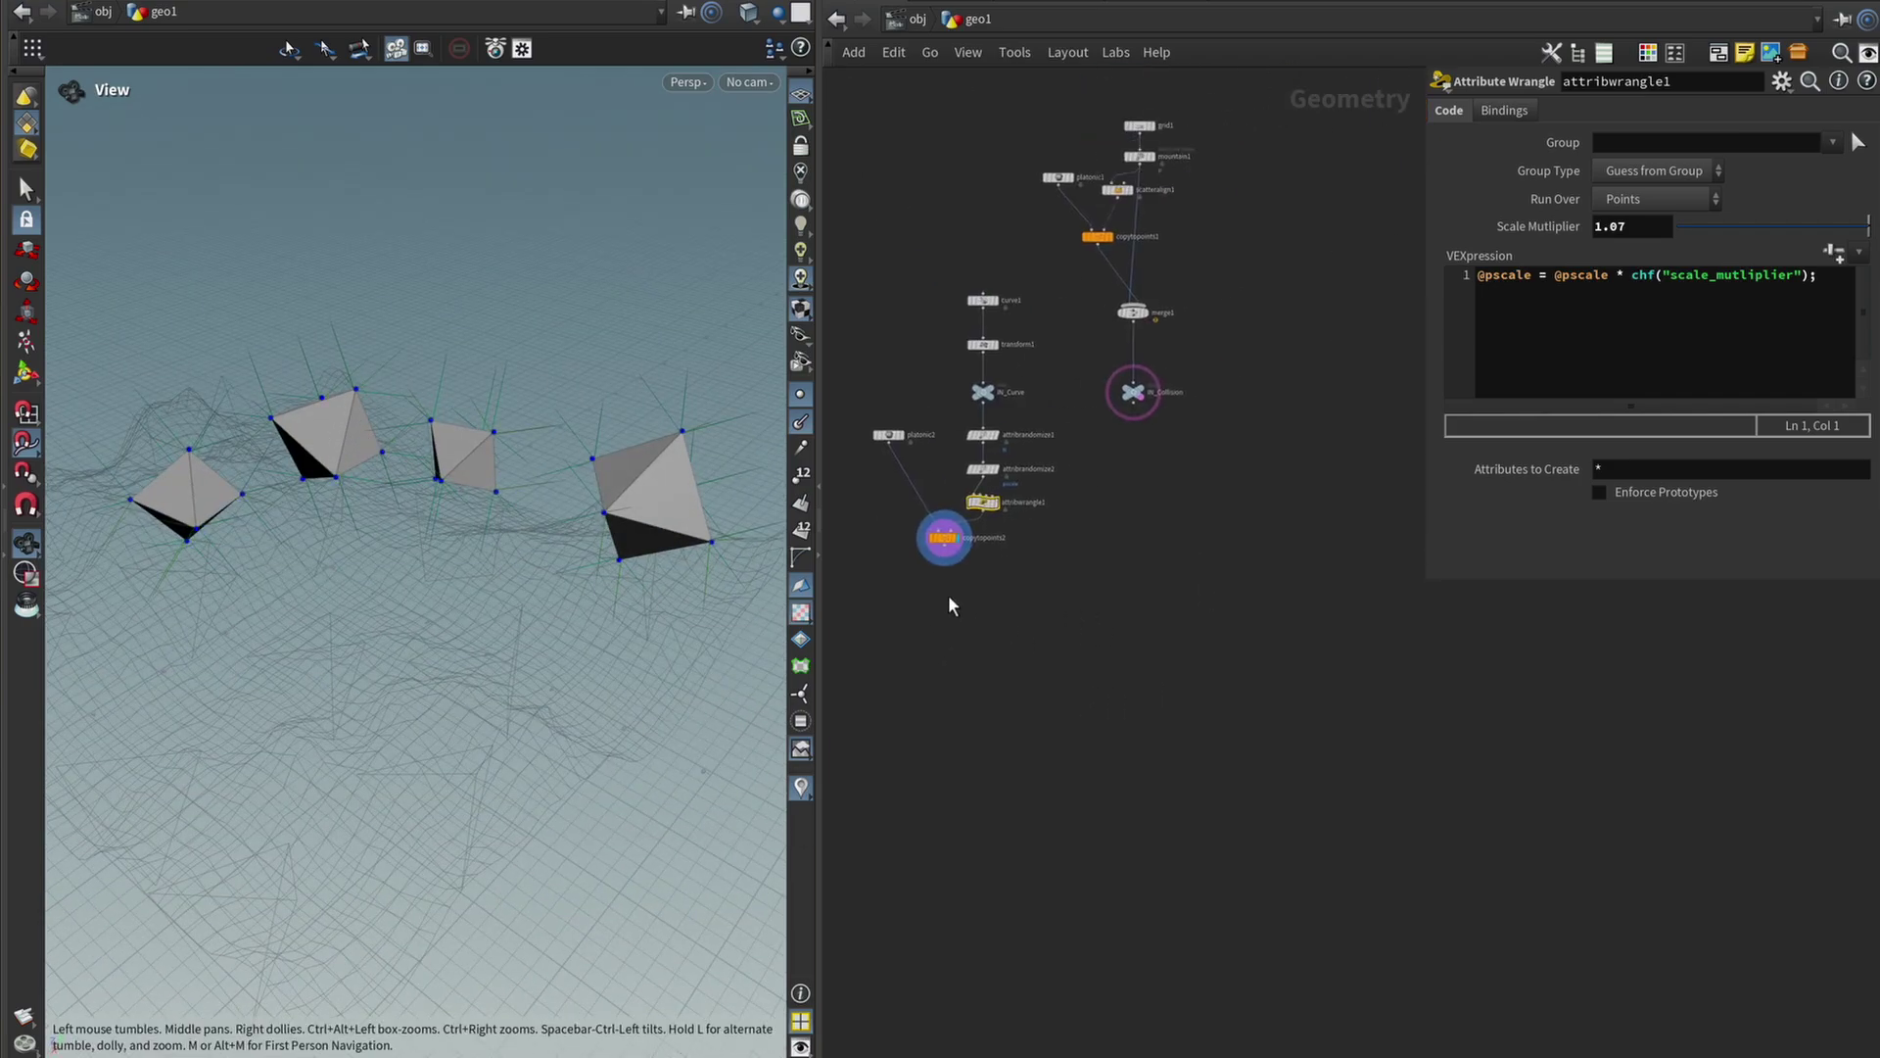
pyautogui.moveTo(723, 495); pyautogui.dragTo(737, 492)
pyautogui.moveTo(1155, 503); pyautogui.dragTo(1163, 524, button='middle')
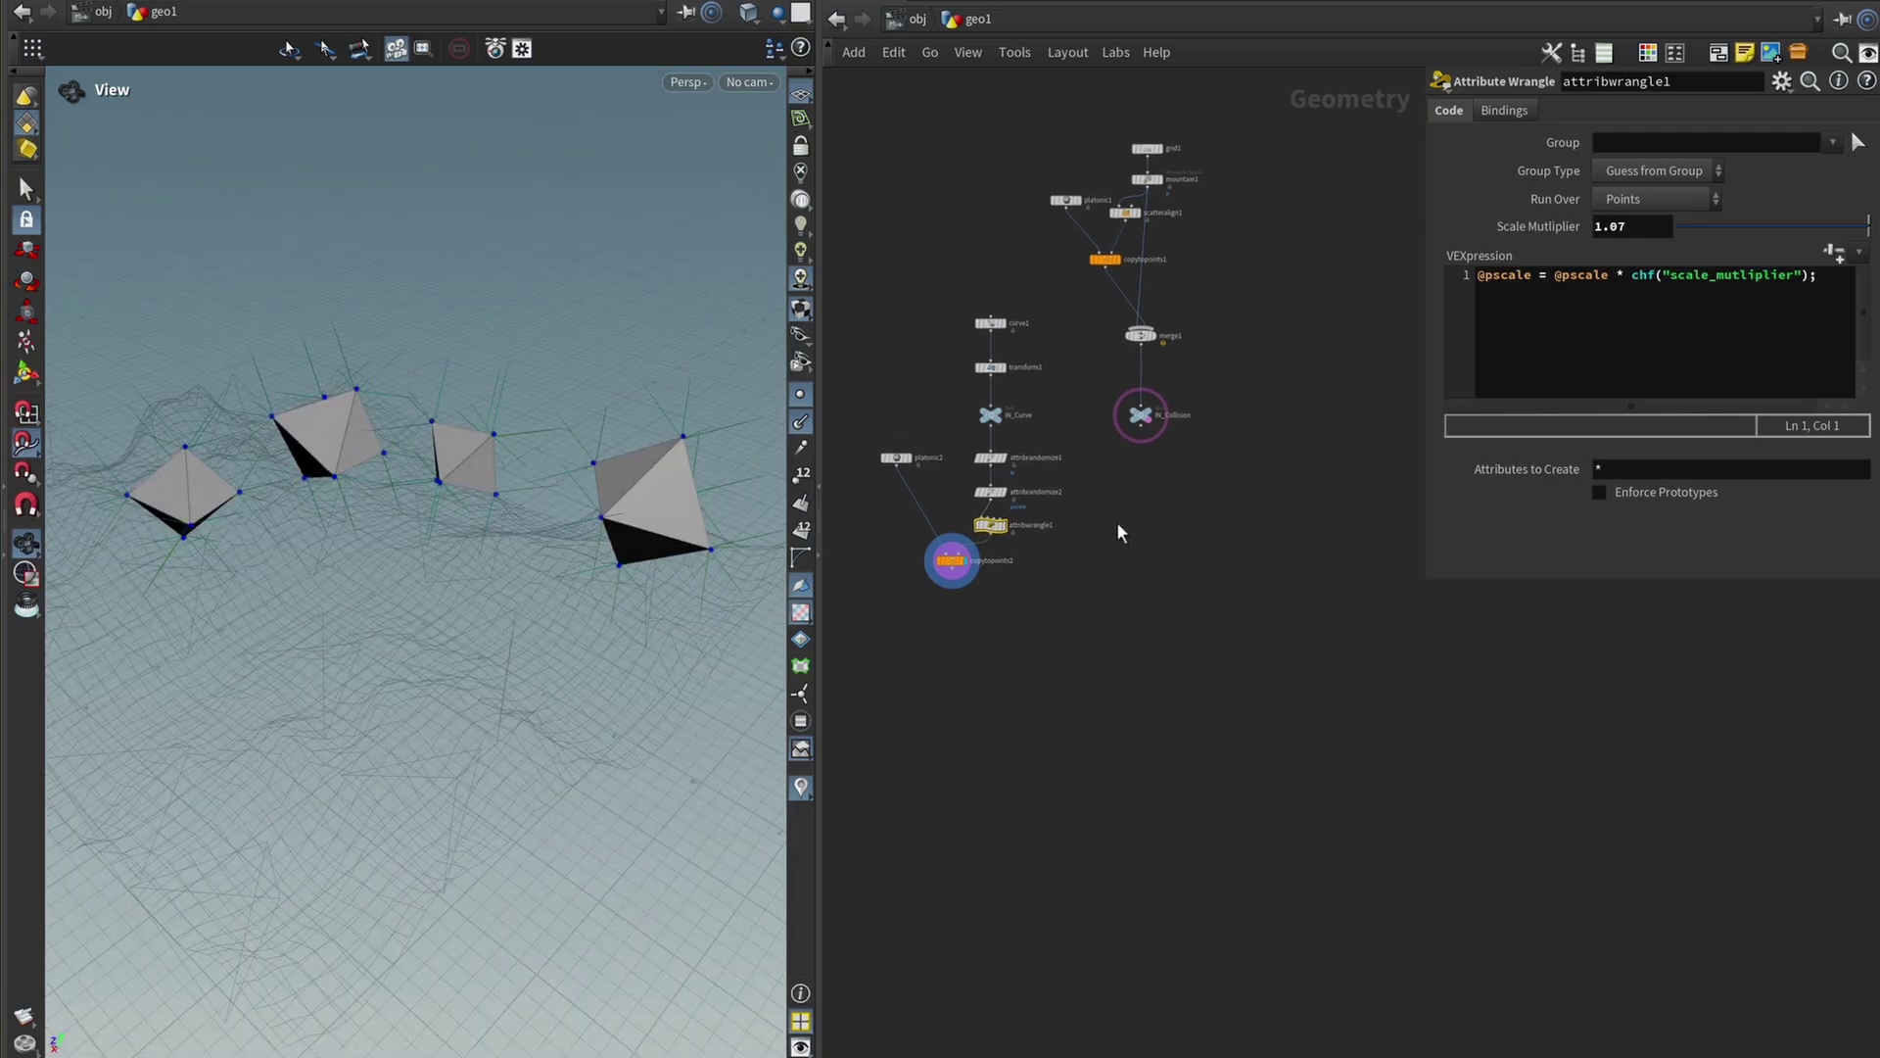
pyautogui.scroll(4, 1077, 588)
pyautogui.press('Tab')
pyautogui.write('scatt')
pyautogui.press('Return')
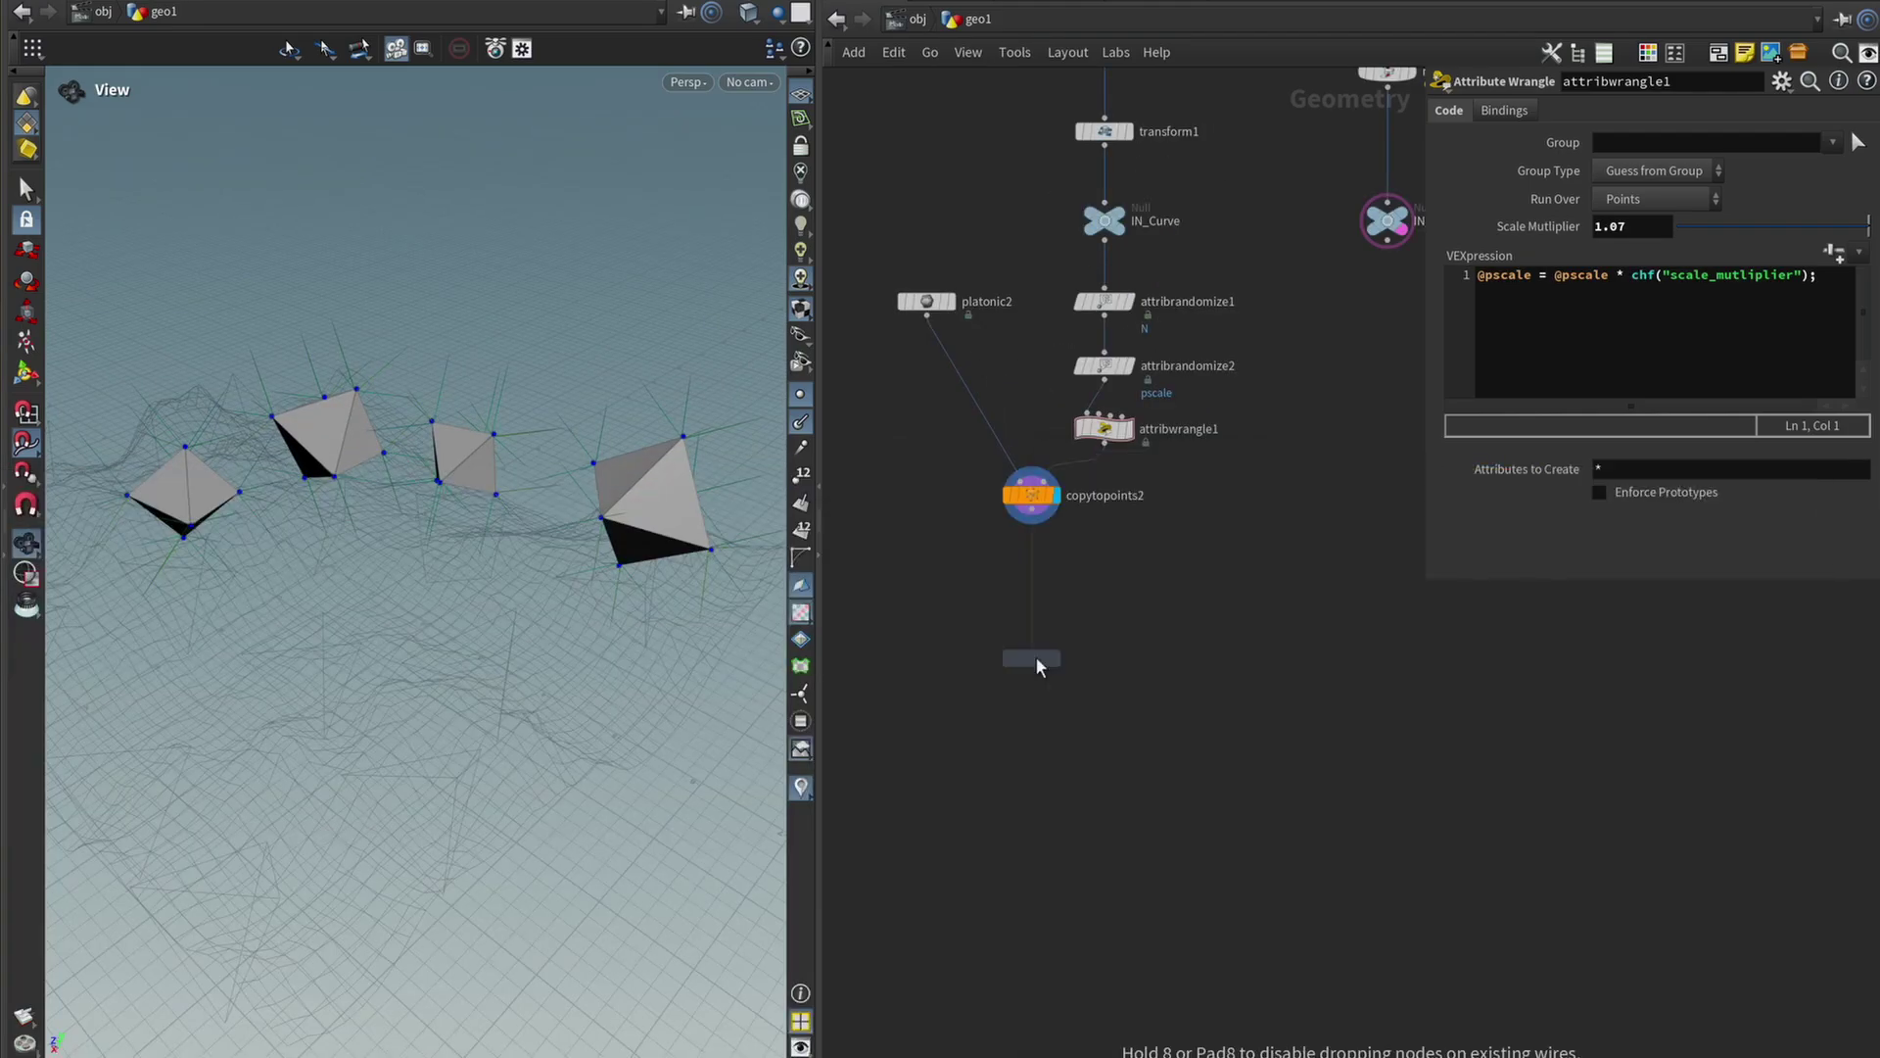
pyautogui.click(1036, 666)
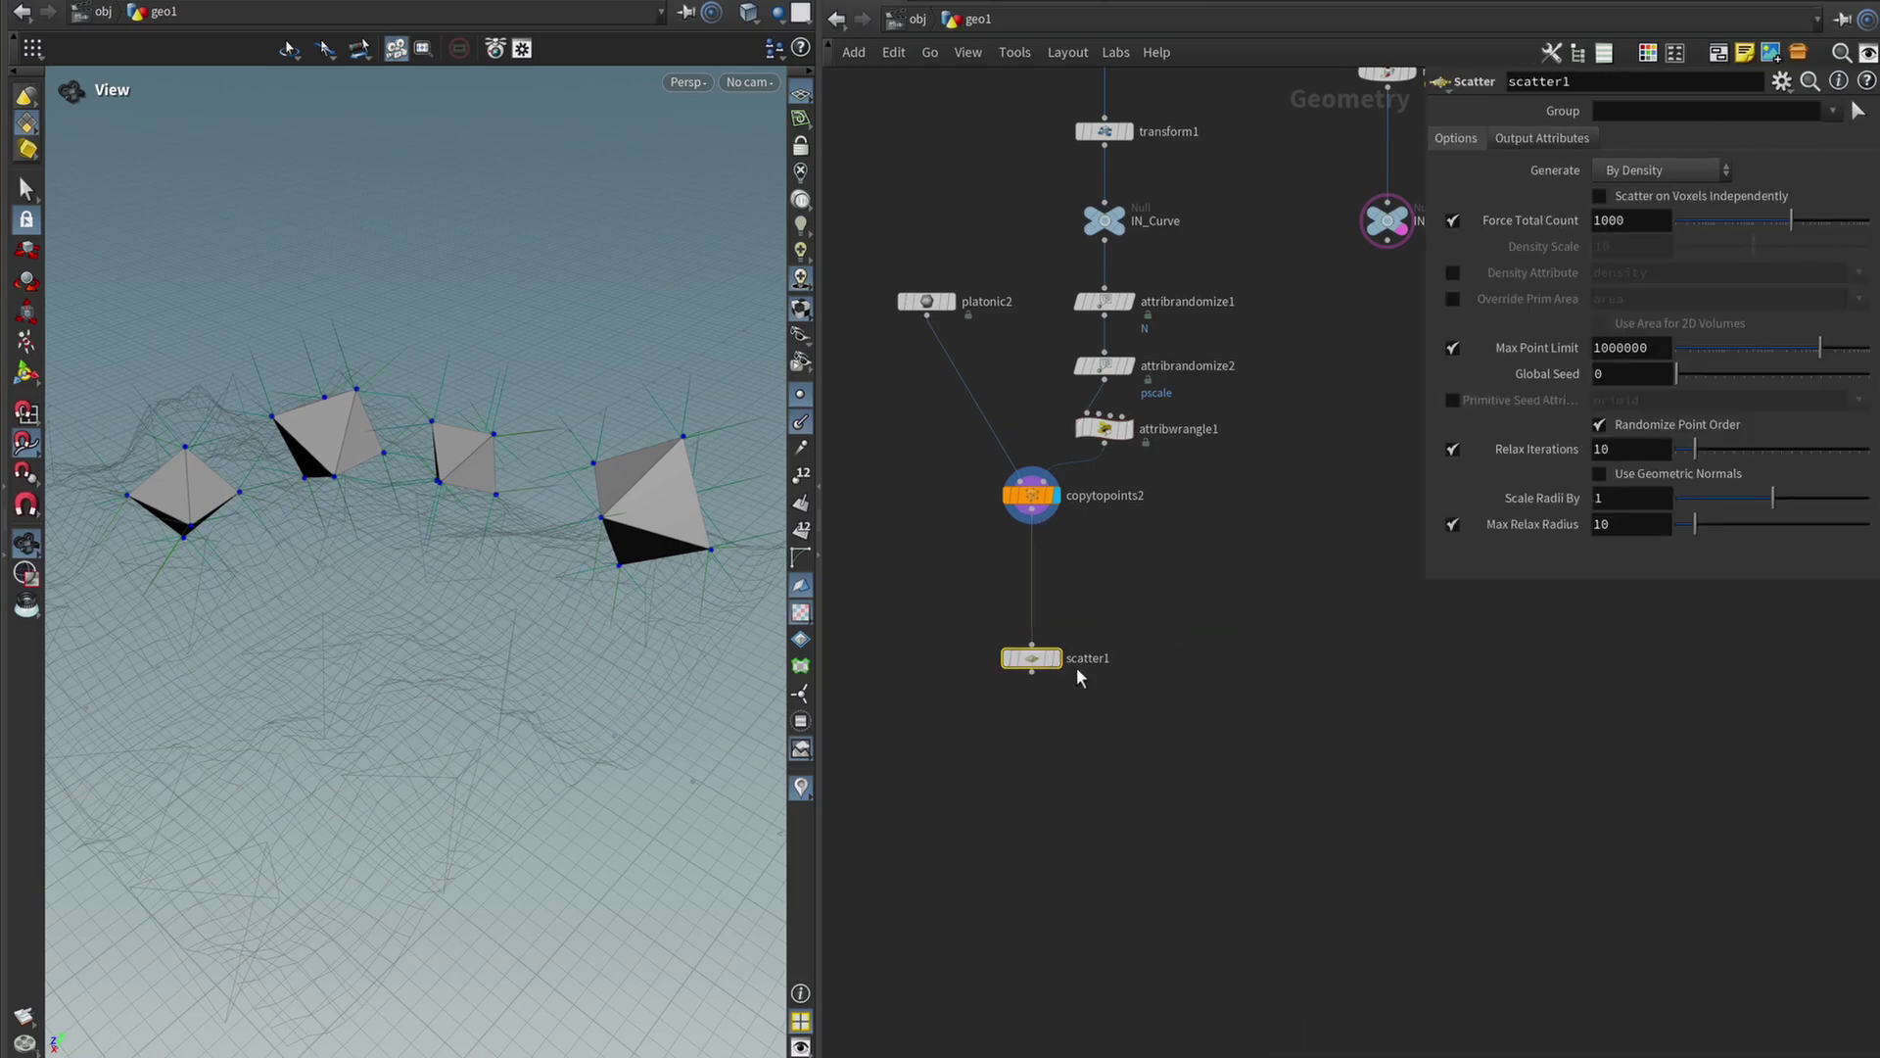
pyautogui.click(1056, 657)
pyautogui.moveTo(486, 491); pyautogui.dragTo(628, 424)
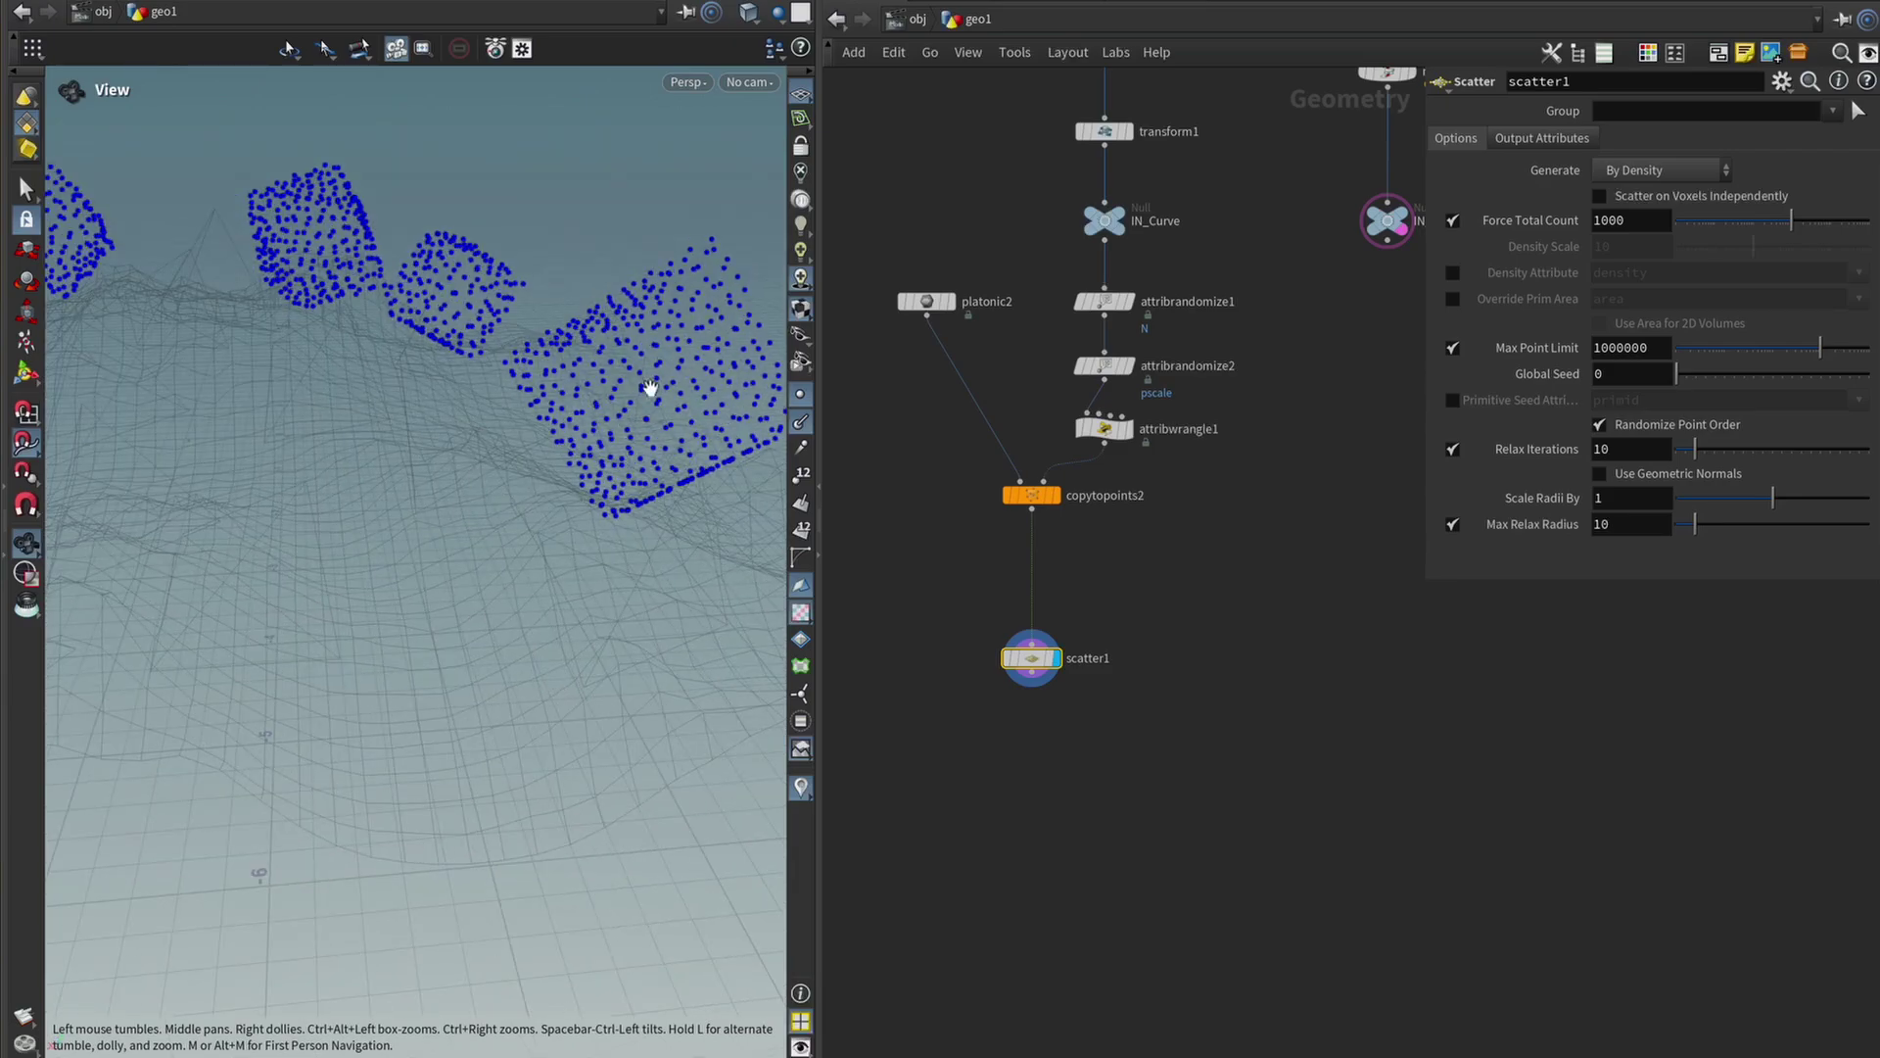
# Insert normal1 between copytopoints2 and scatter1, then inspect the point normals.
pyautogui.moveTo(206, 637); pyautogui.dragTo(779, 539)
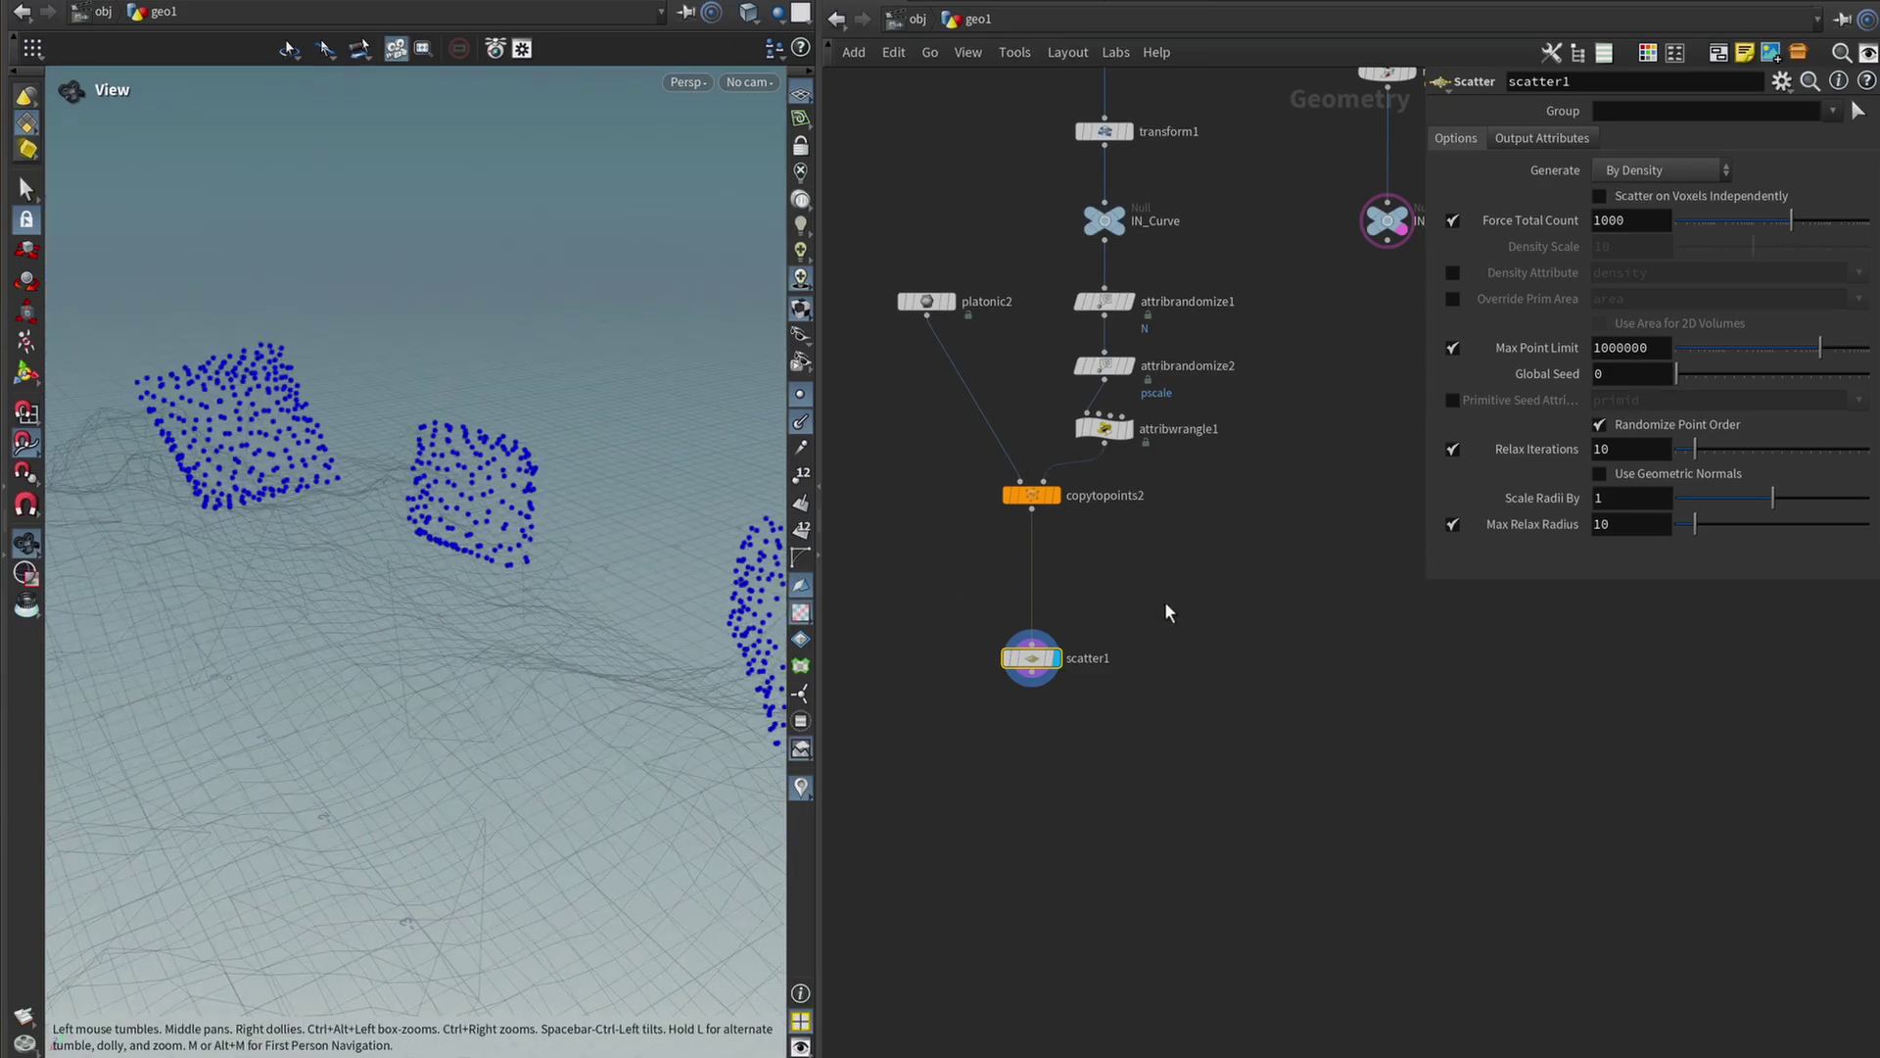
pyautogui.press('Tab')
pyautogui.write('normal')
pyautogui.press('Return')
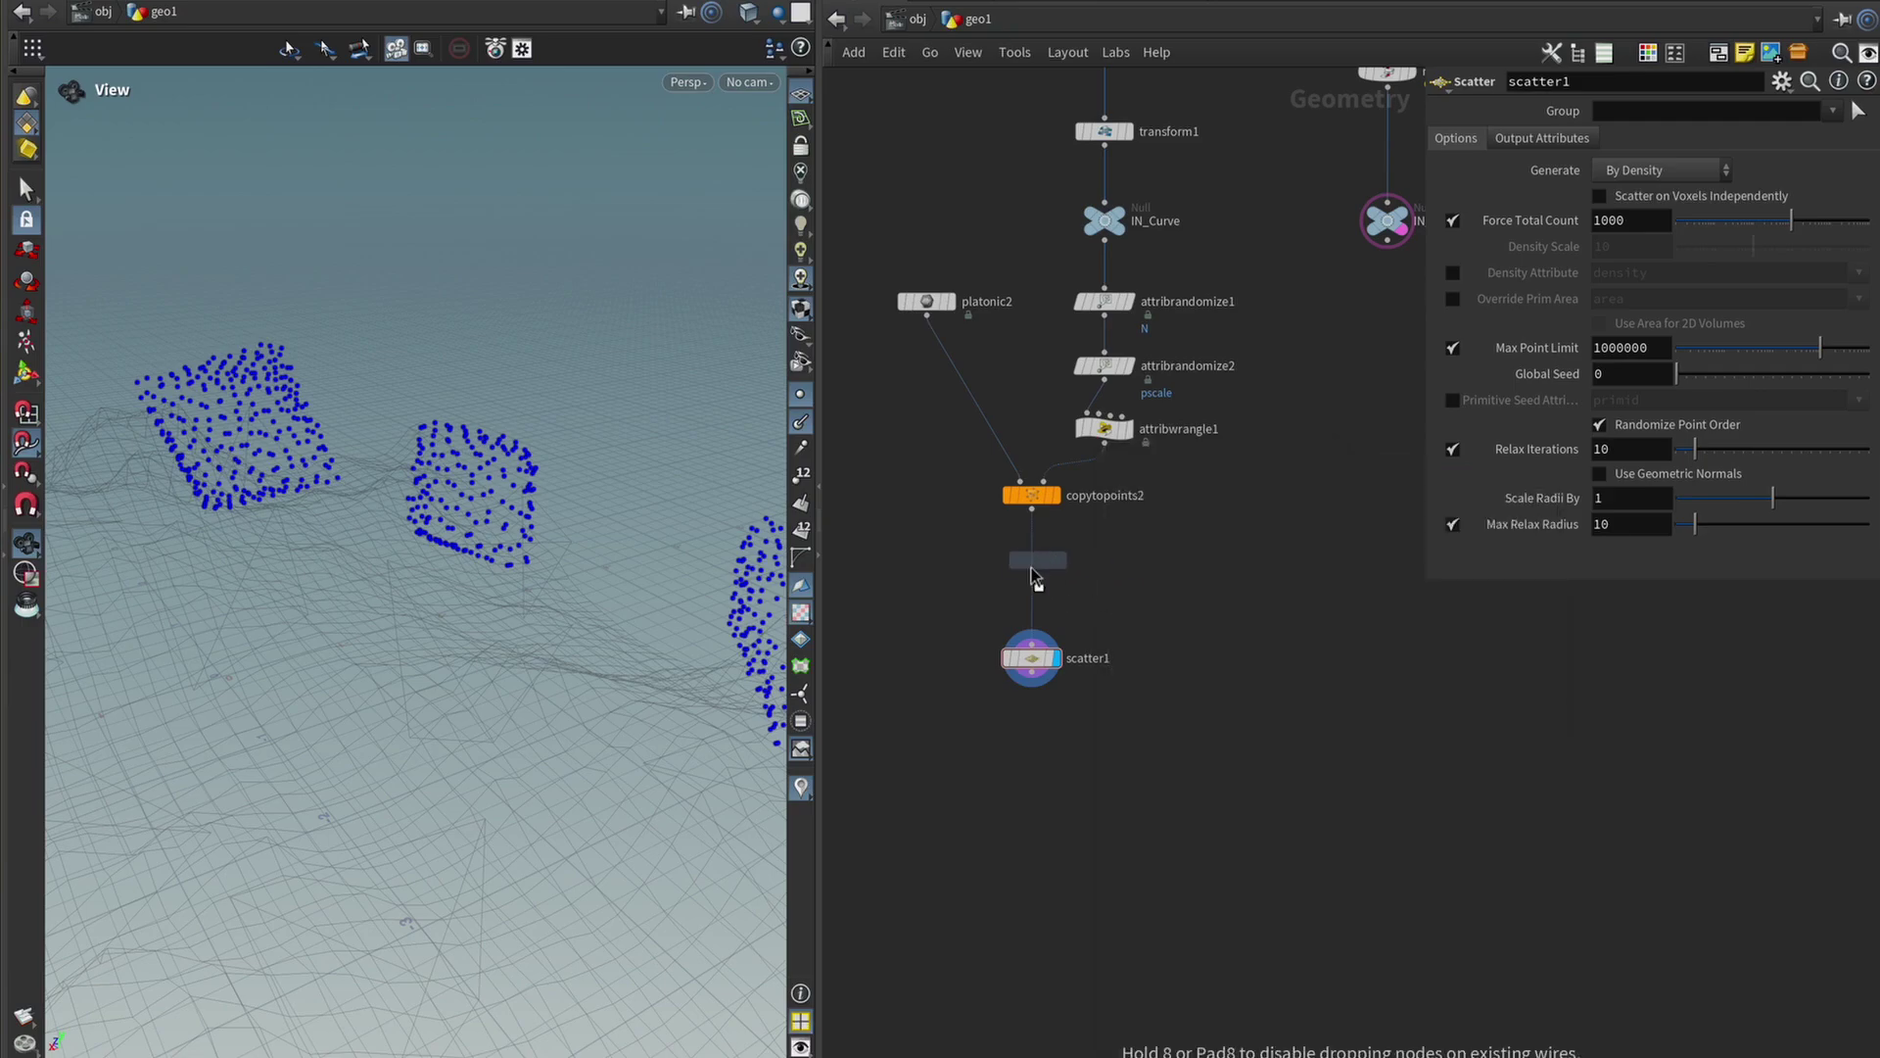
pyautogui.click(1032, 579)
pyautogui.moveTo(692, 440); pyautogui.dragTo(445, 575)
pyautogui.click(1032, 659)
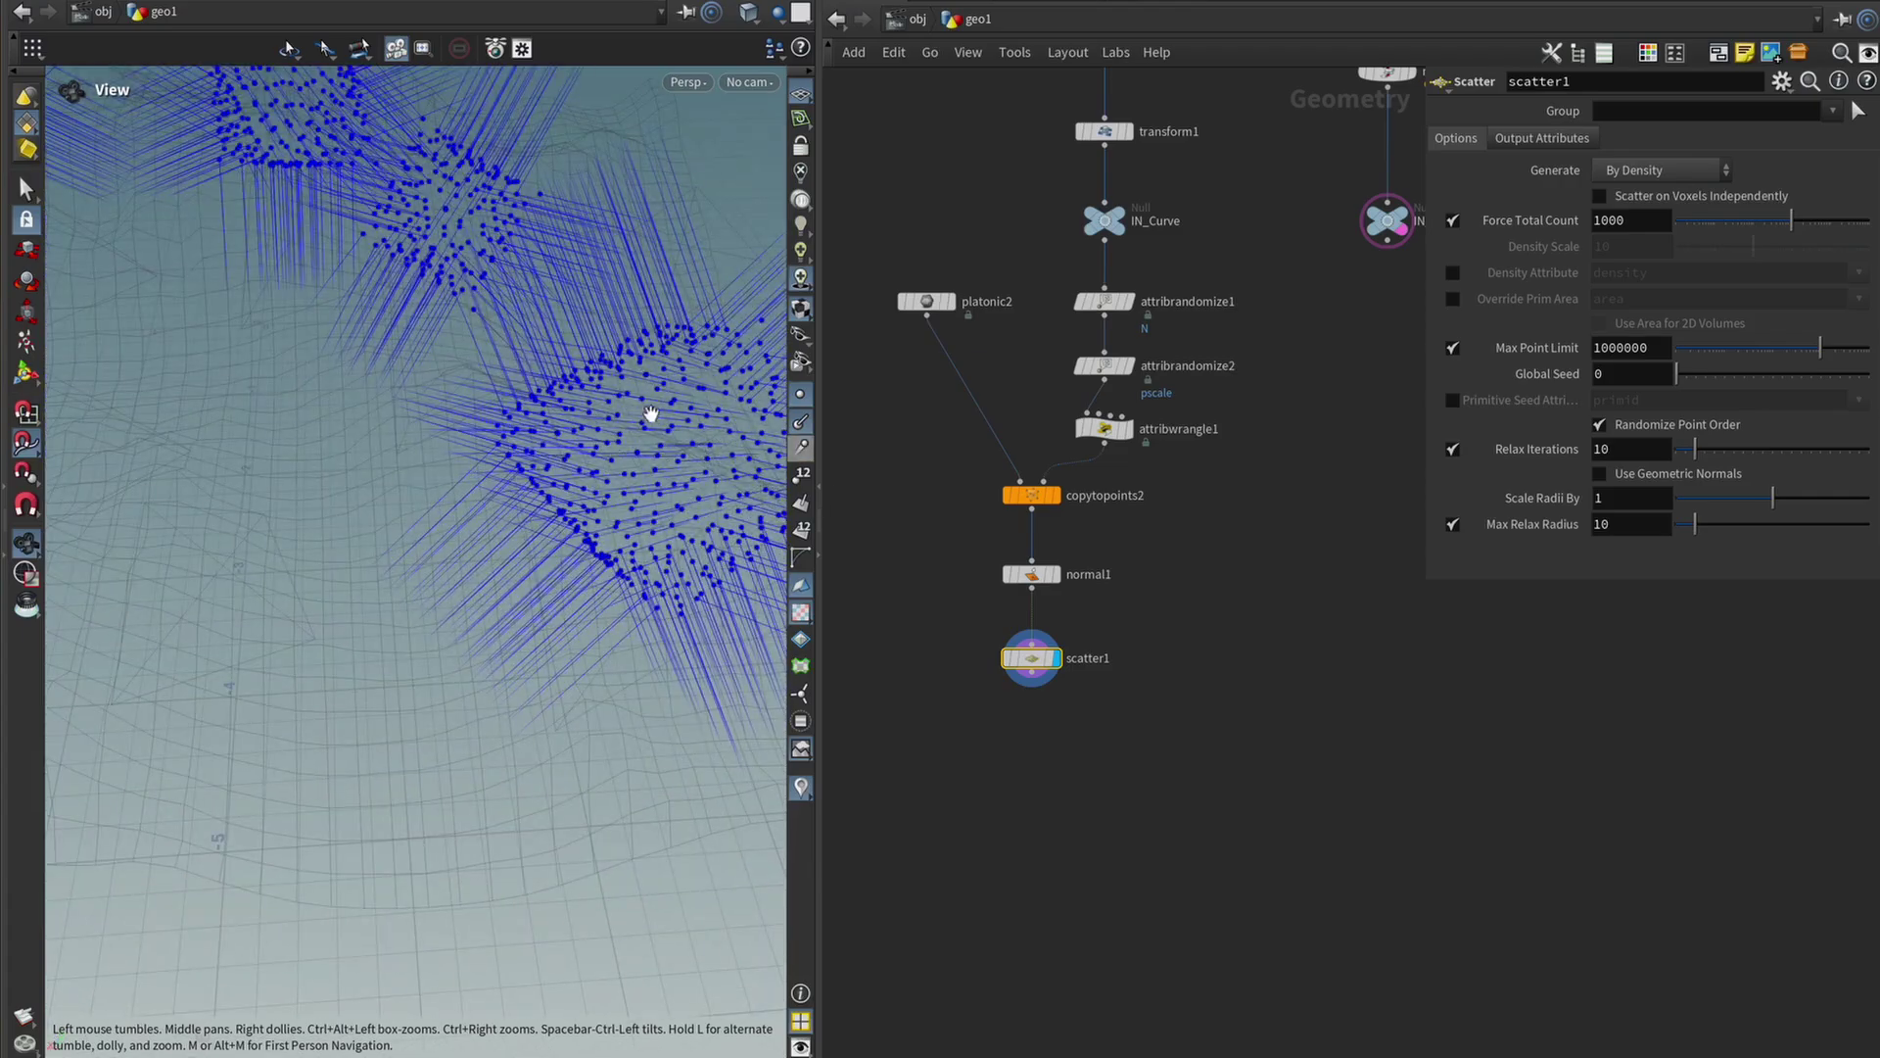
pyautogui.moveTo(650, 415); pyautogui.dragTo(520, 537)
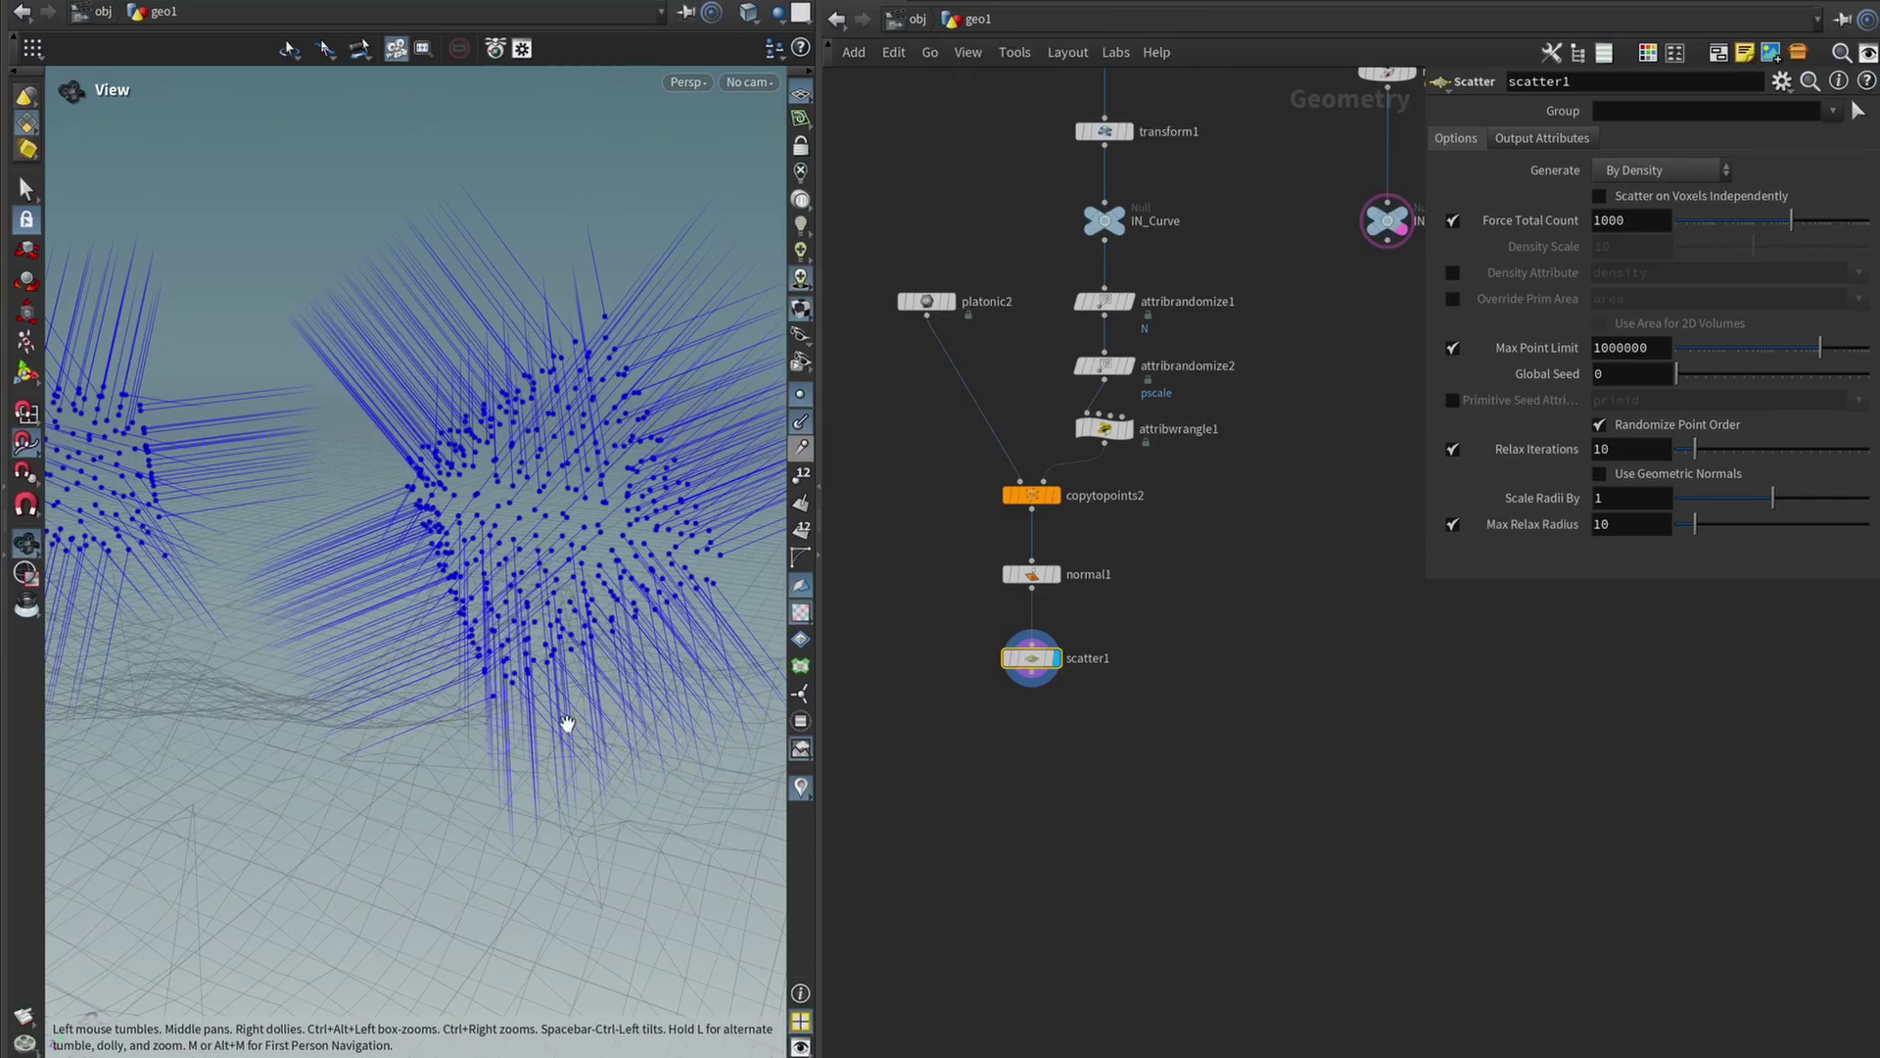
pyautogui.press('Tab')
# Add ray1 below scatter1 and wire scatter1 into its first input.
pyautogui.write('blu')
pyautogui.press('Return')
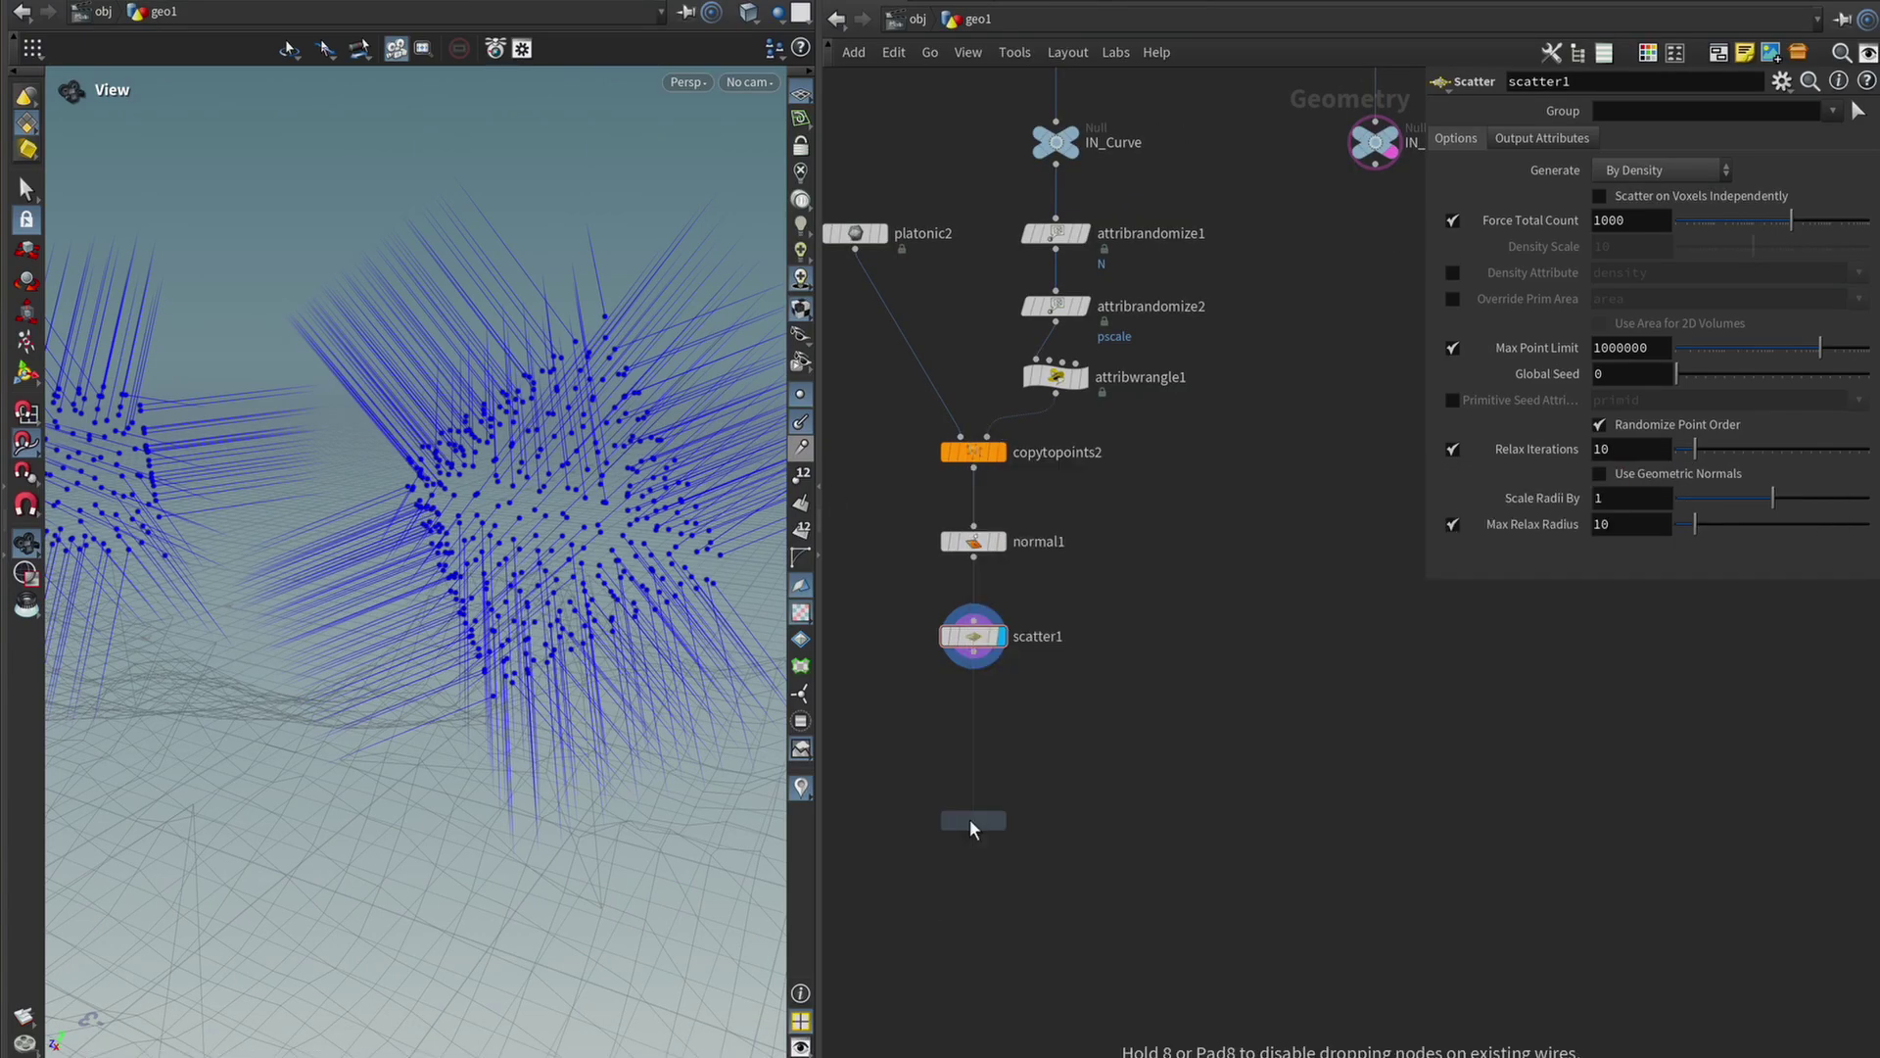
pyautogui.click(1031, 798)
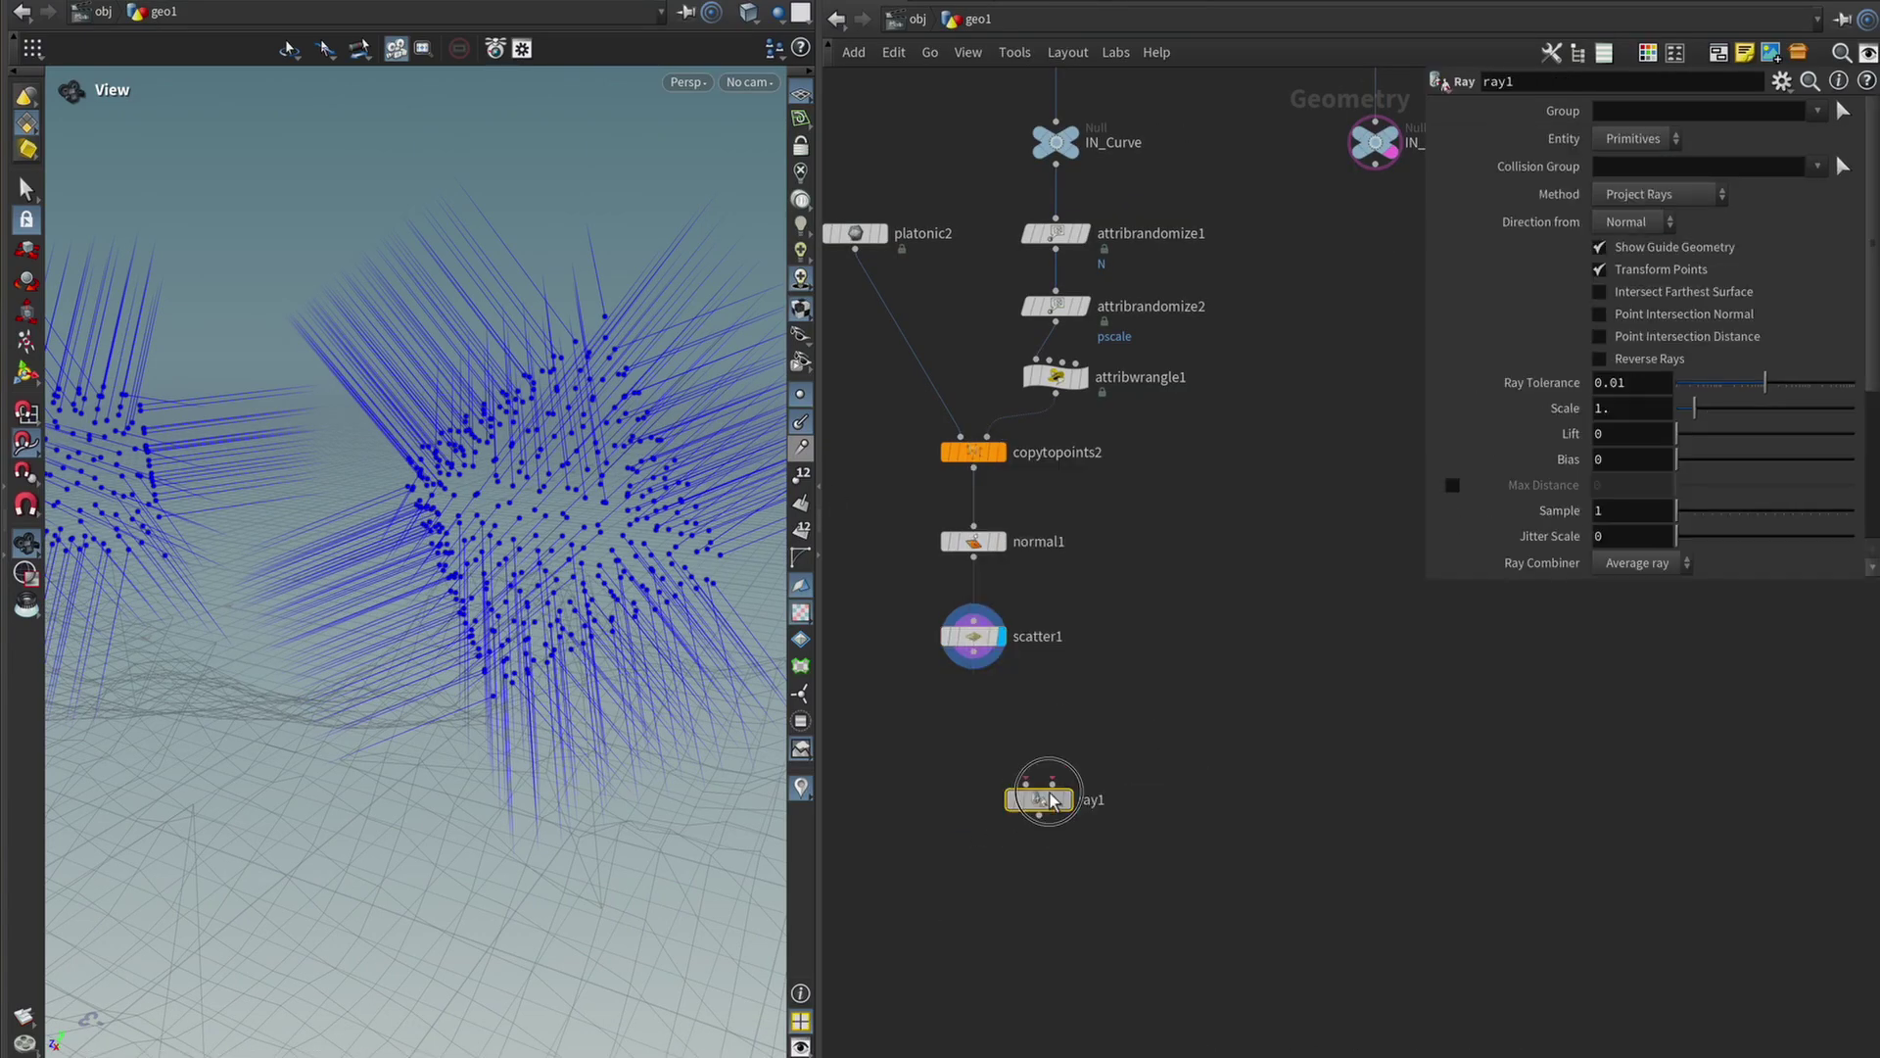
pyautogui.moveTo(1038, 798); pyautogui.dragTo(1084, 761)
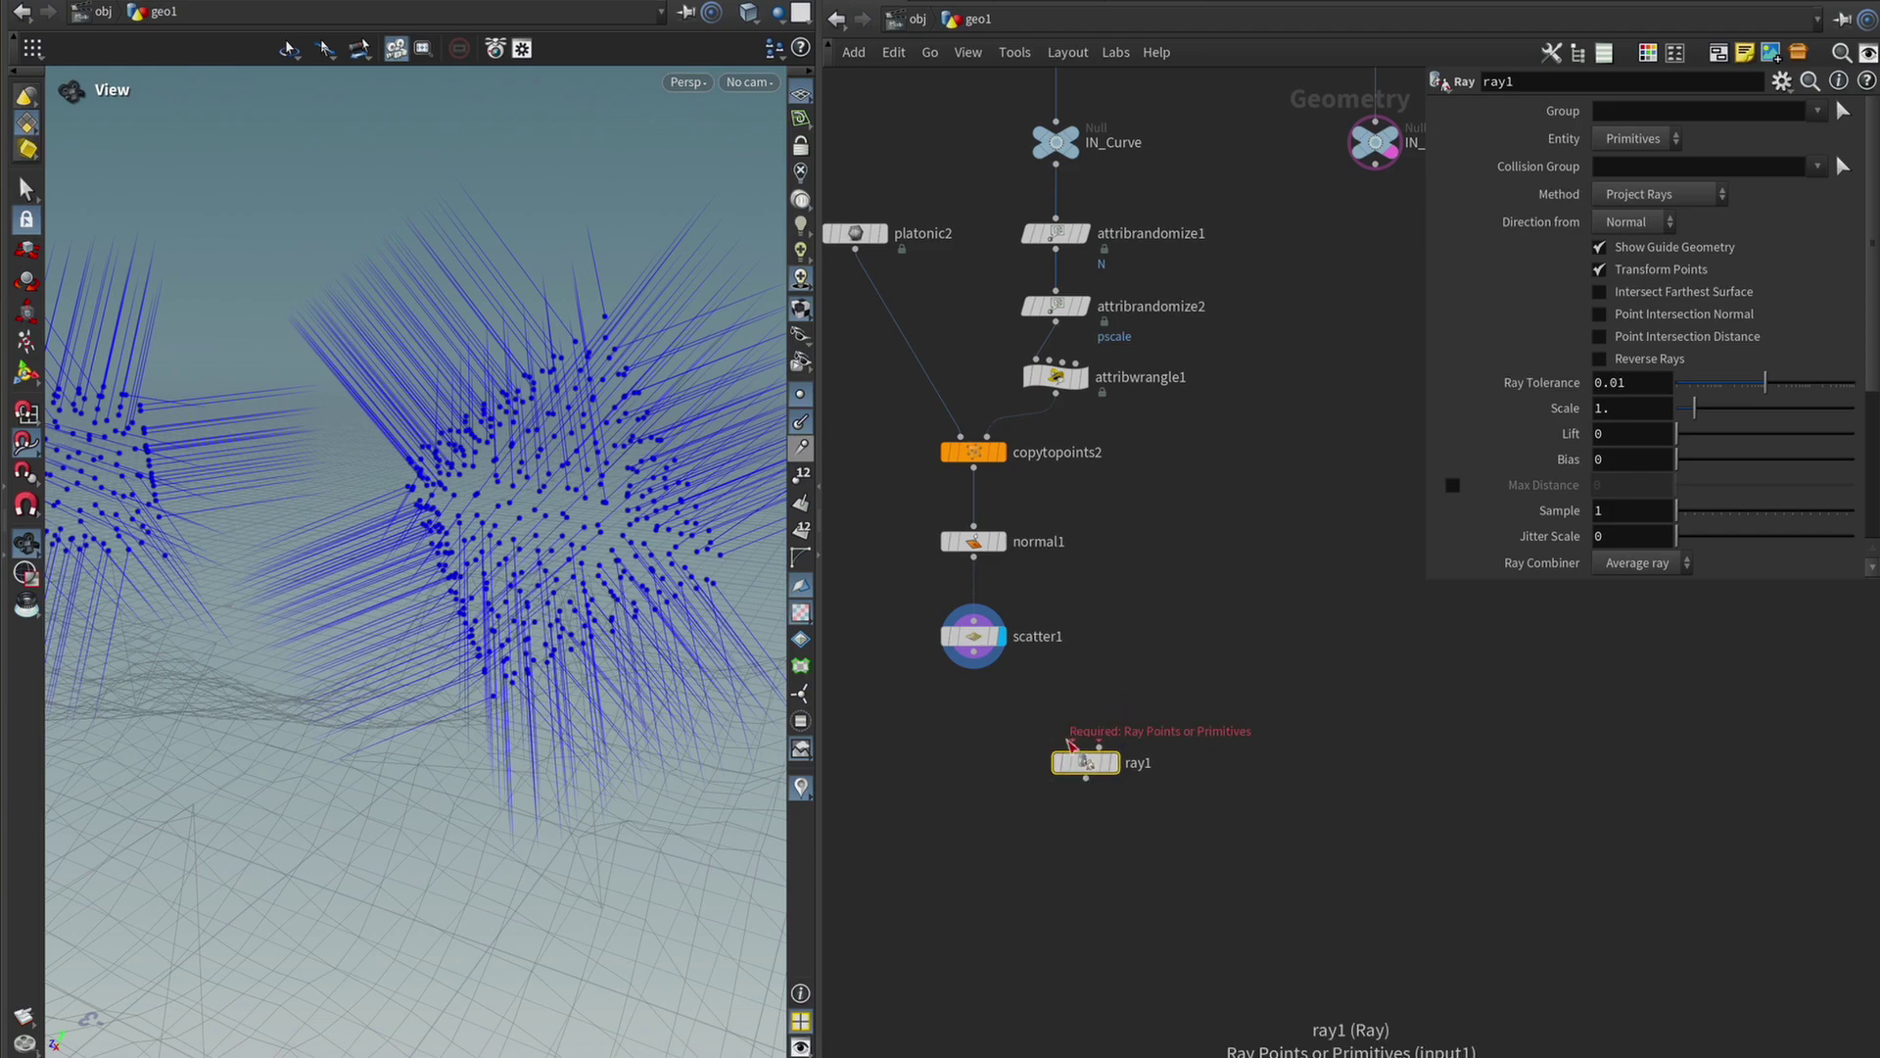
pyautogui.click(982, 658)
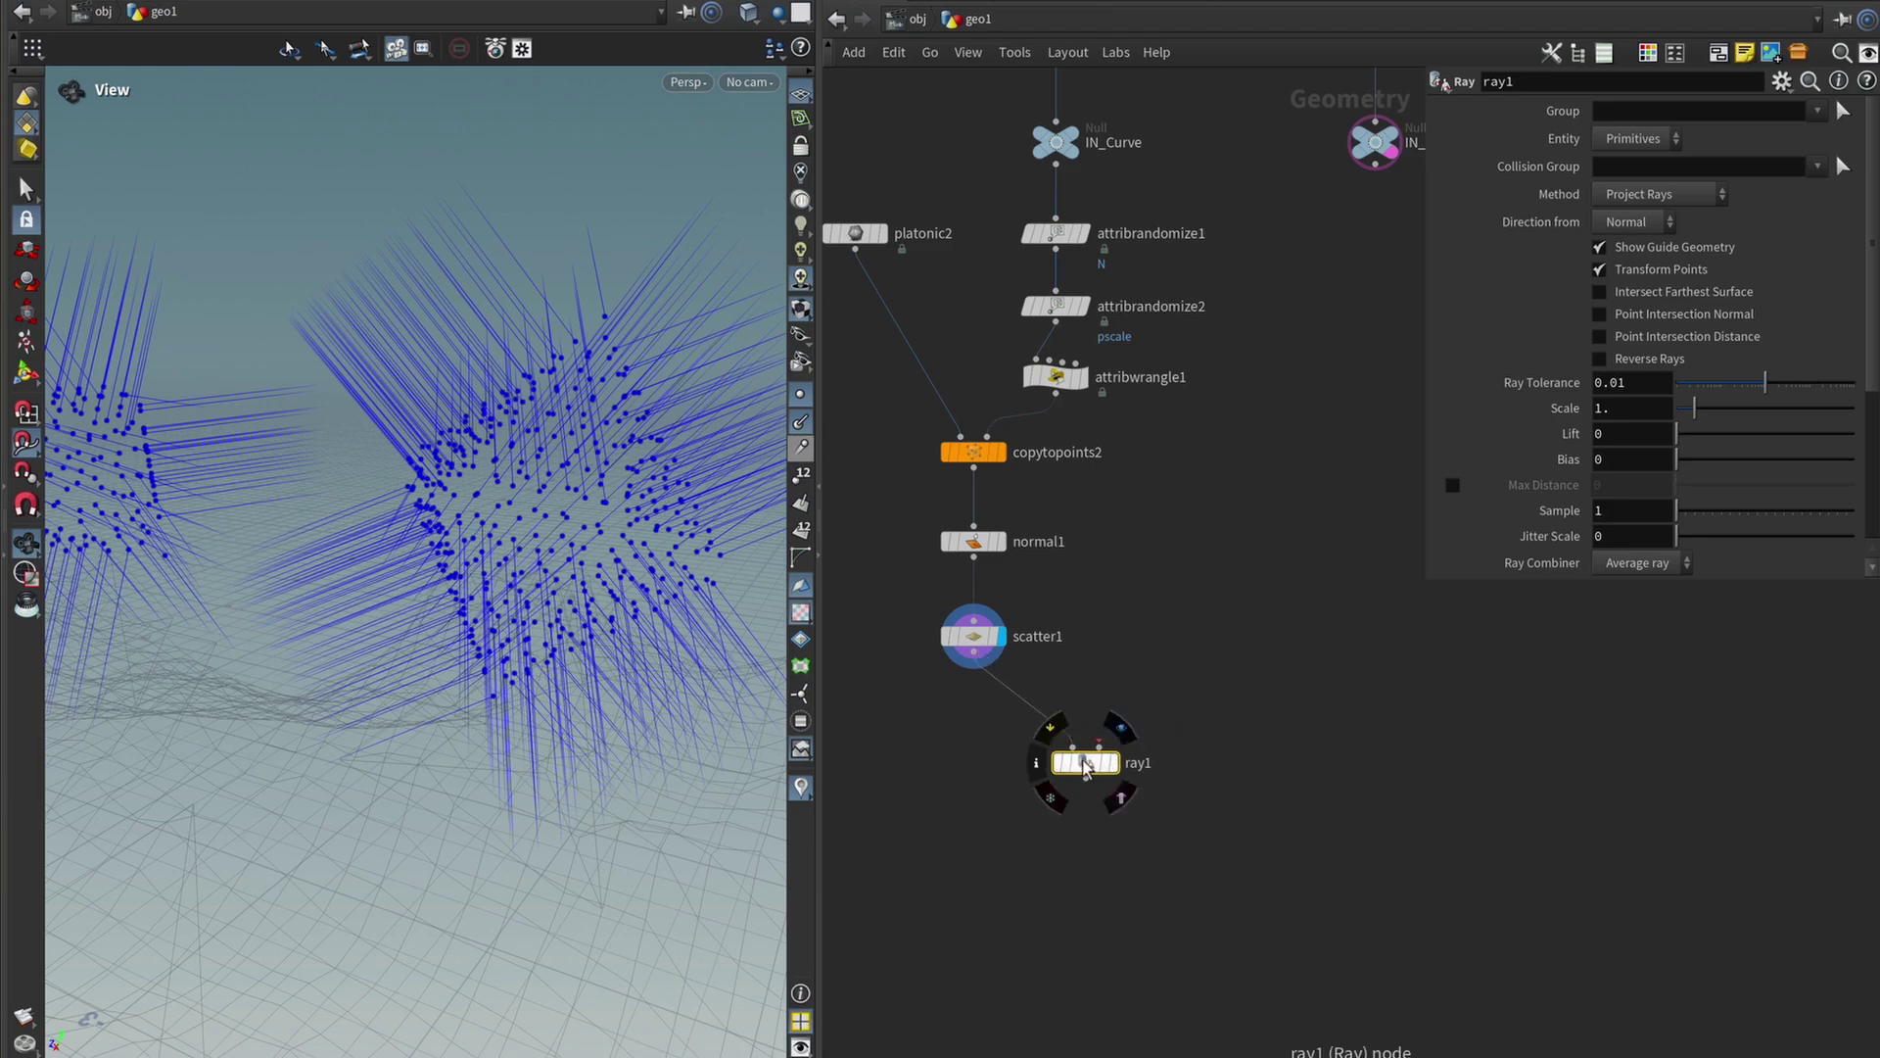
pyautogui.click(1075, 753)
# Wire IN_Collision into ray1's second input to project points onto the terrain.
pyautogui.moveTo(1220, 703); pyautogui.dragTo(1161, 723, button='middle')
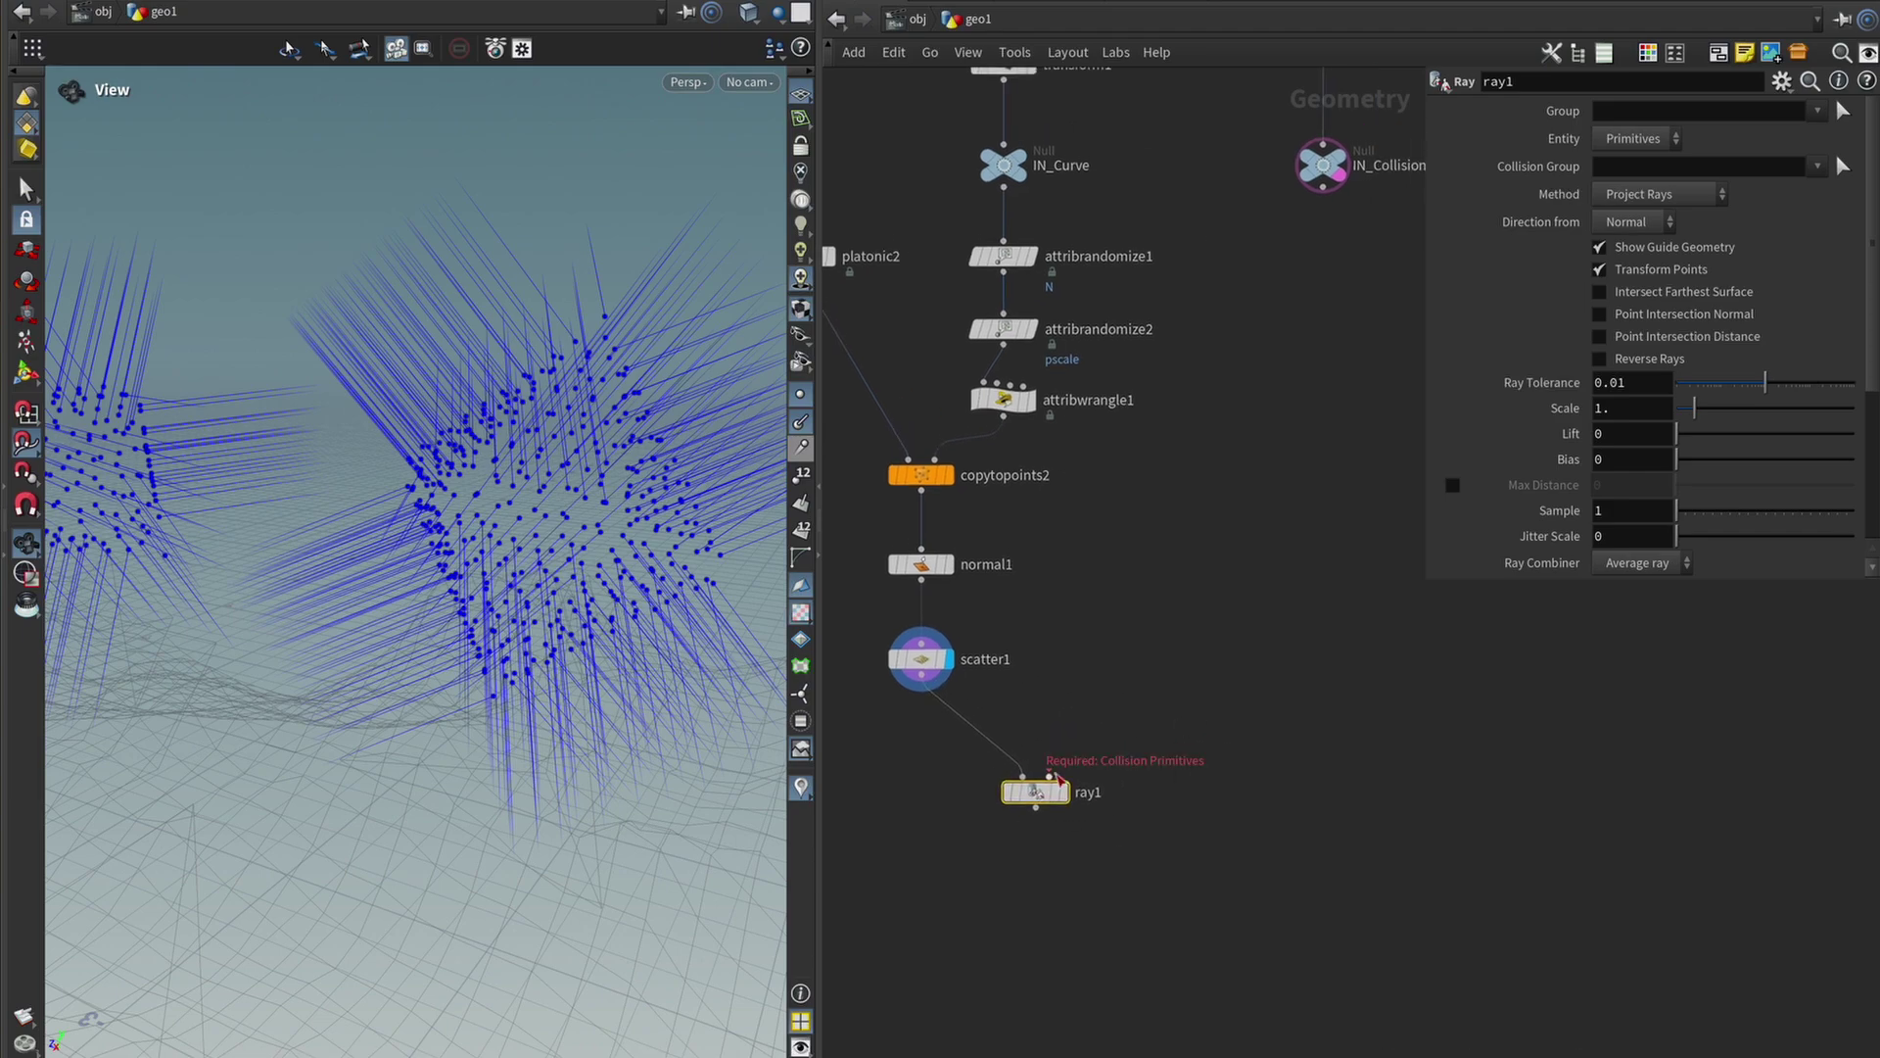
pyautogui.moveTo(1219, 609); pyautogui.dragTo(1118, 744, button='middle')
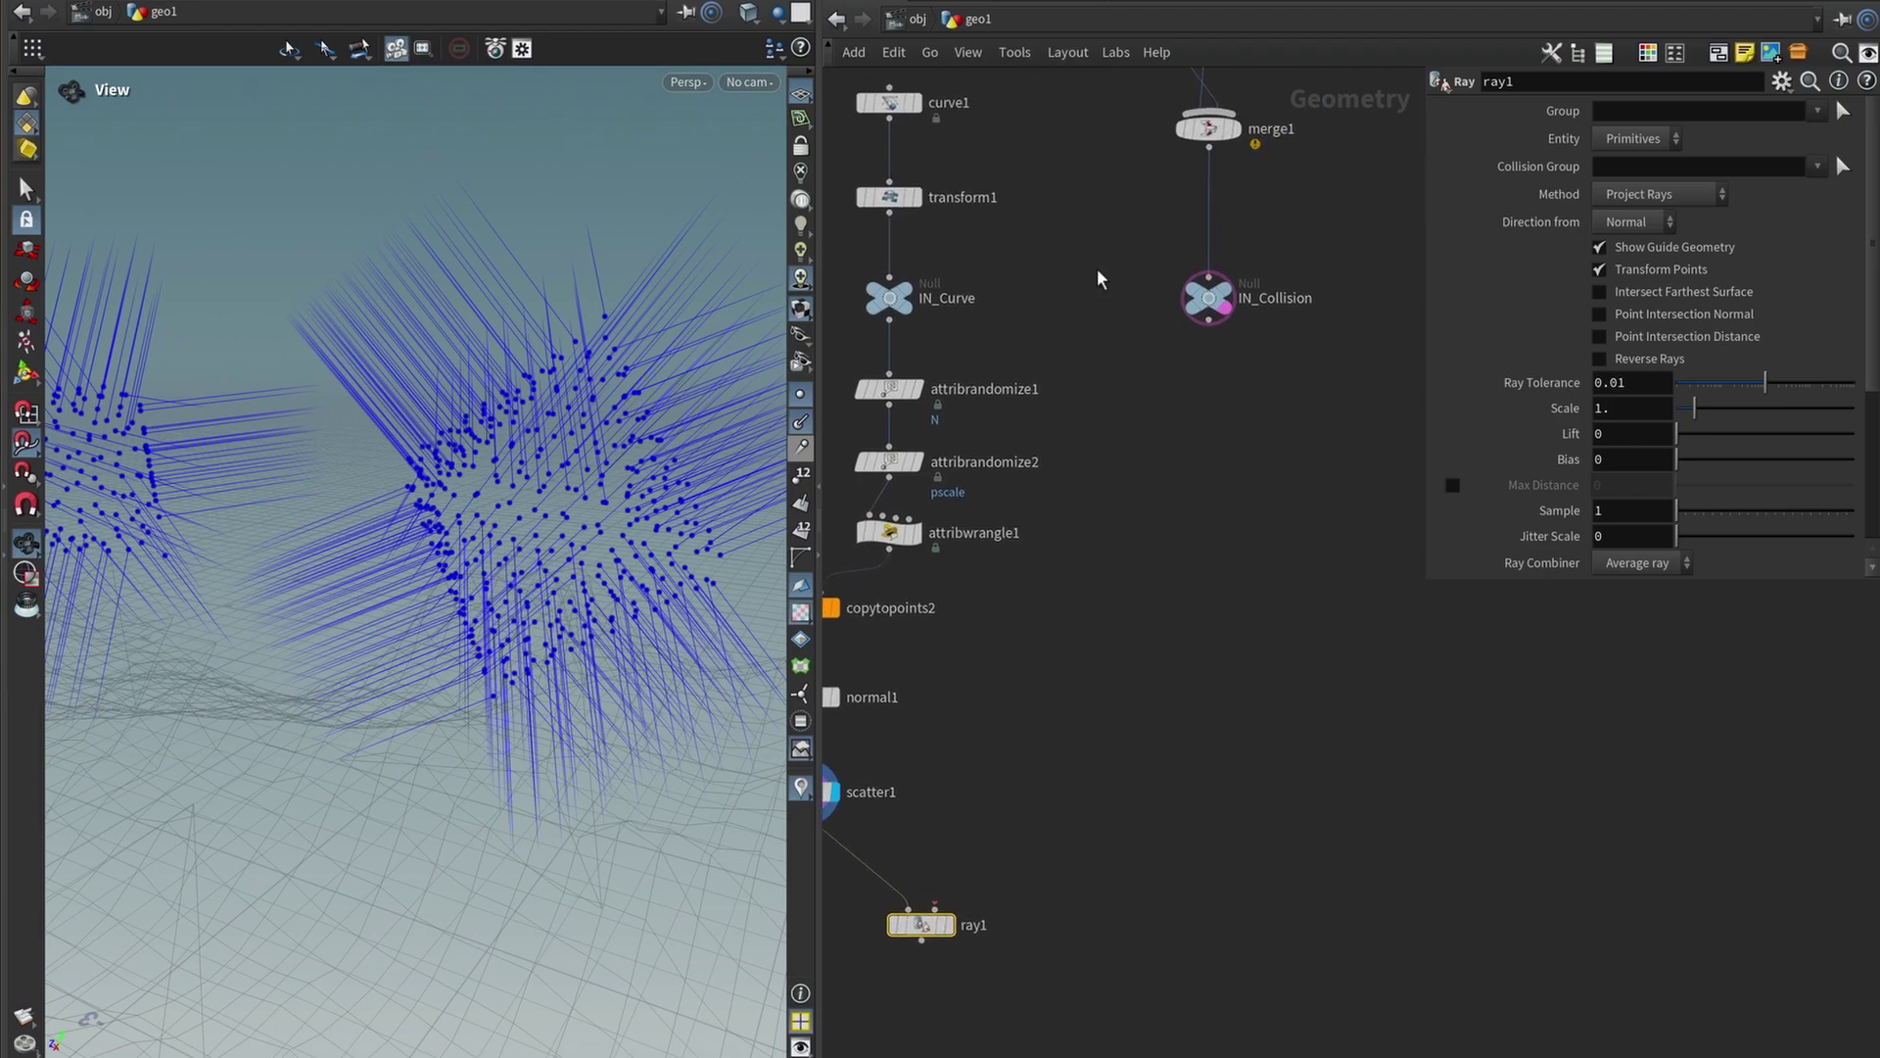
pyautogui.click(1209, 319)
pyautogui.moveTo(1147, 556); pyautogui.dragTo(1424, 242, button='middle')
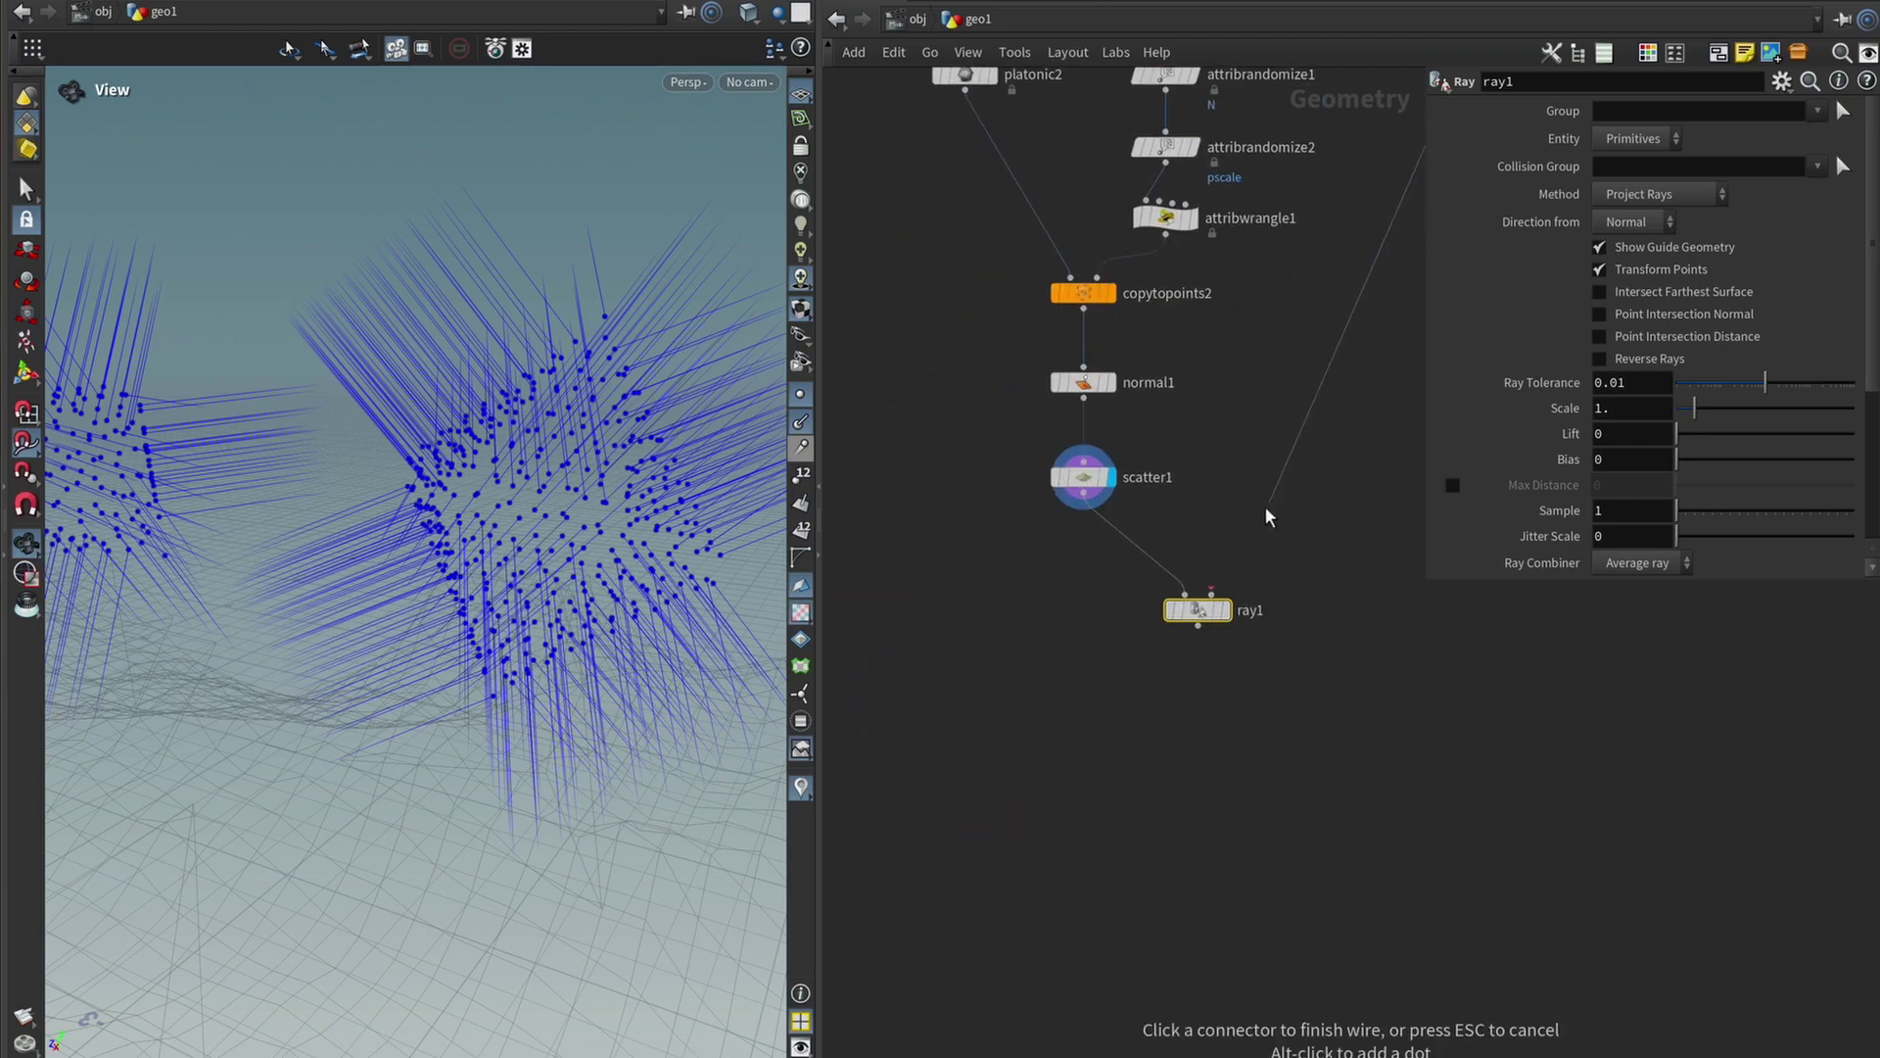
pyautogui.click(1205, 599)
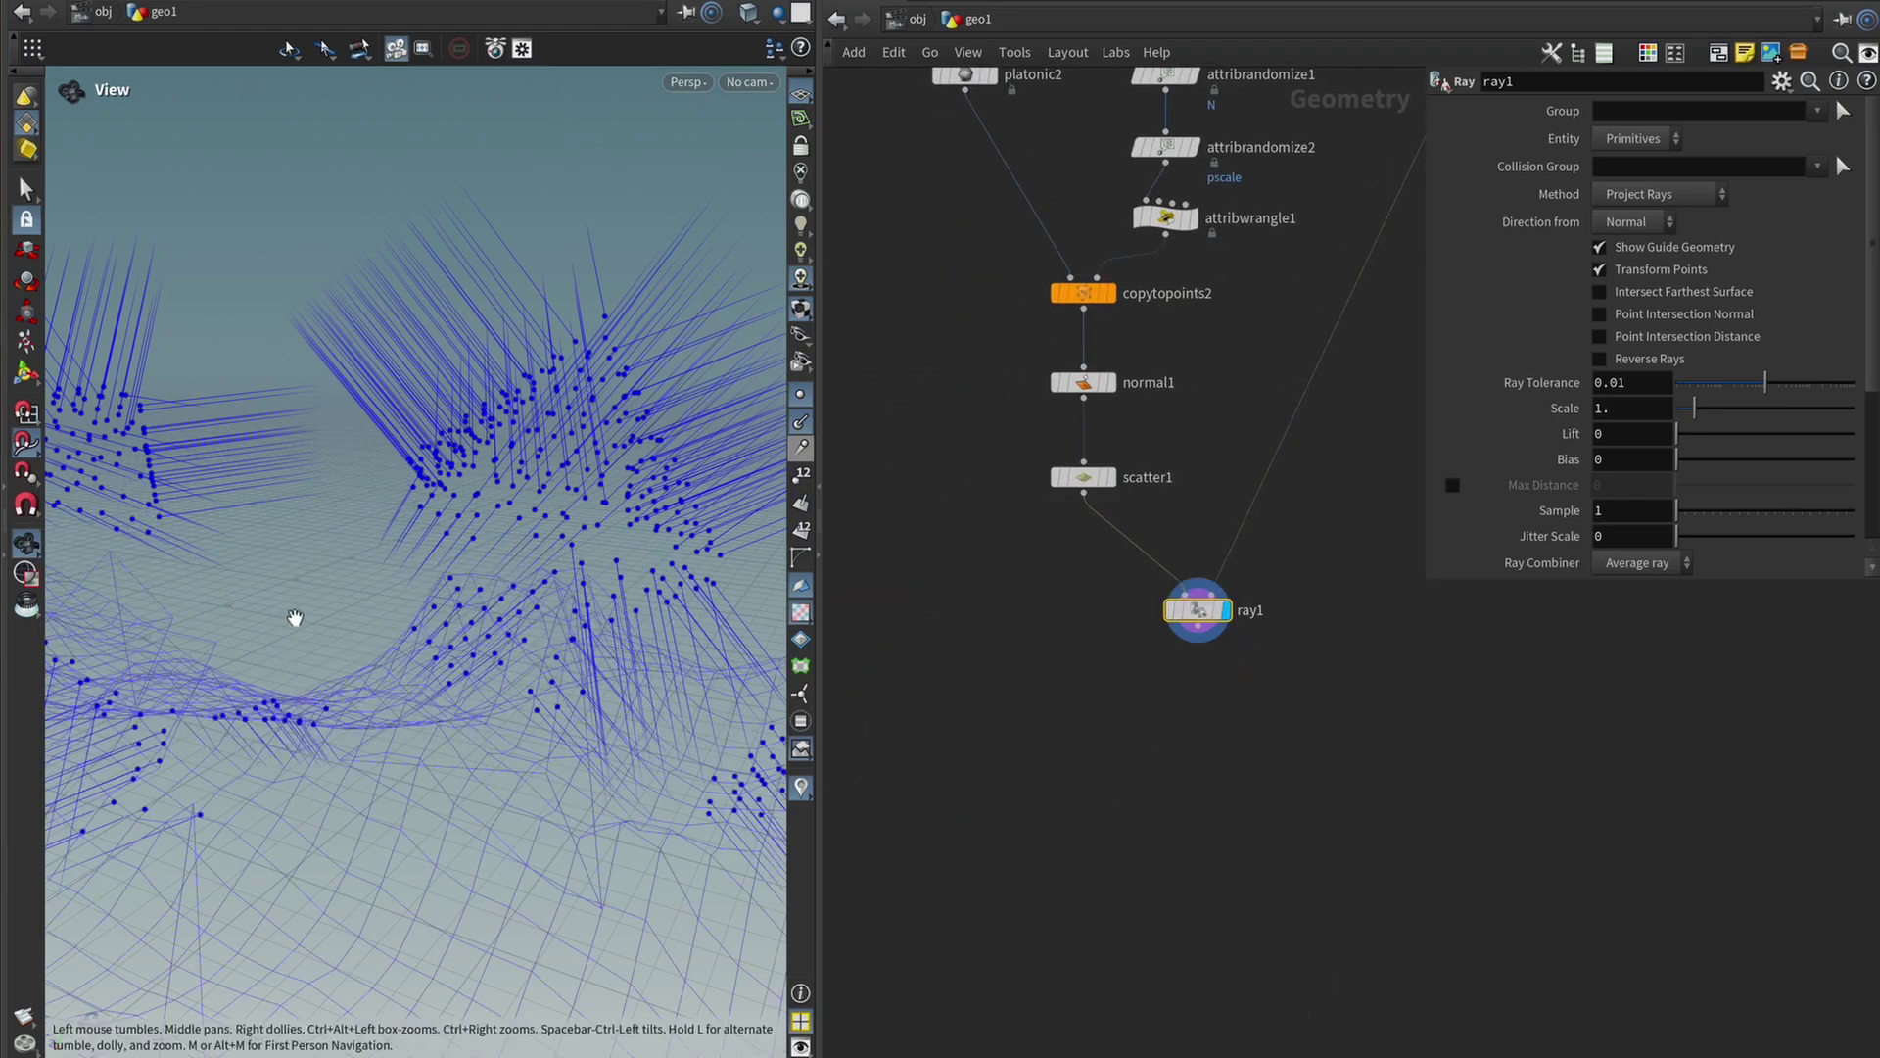
pyautogui.moveTo(294, 621); pyautogui.dragTo(401, 636)
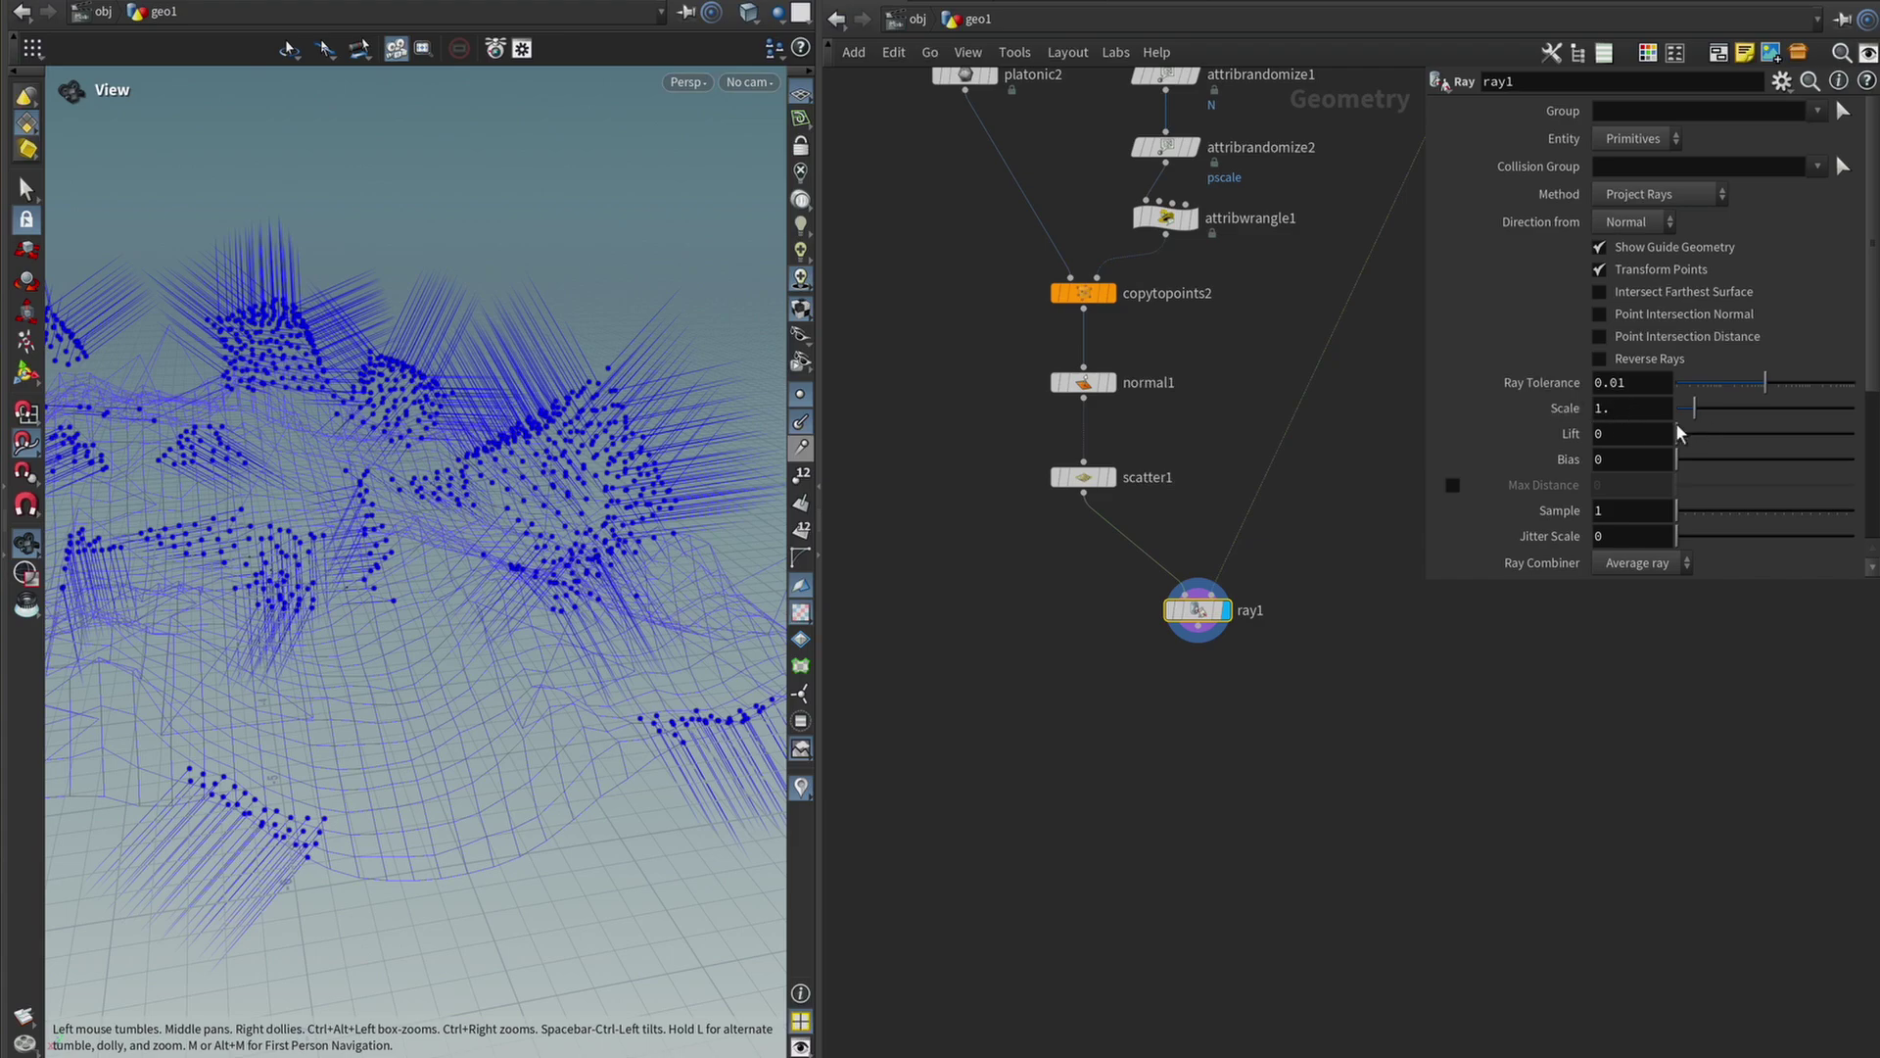
pyautogui.moveTo(1690, 412); pyautogui.dragTo(1672, 415)
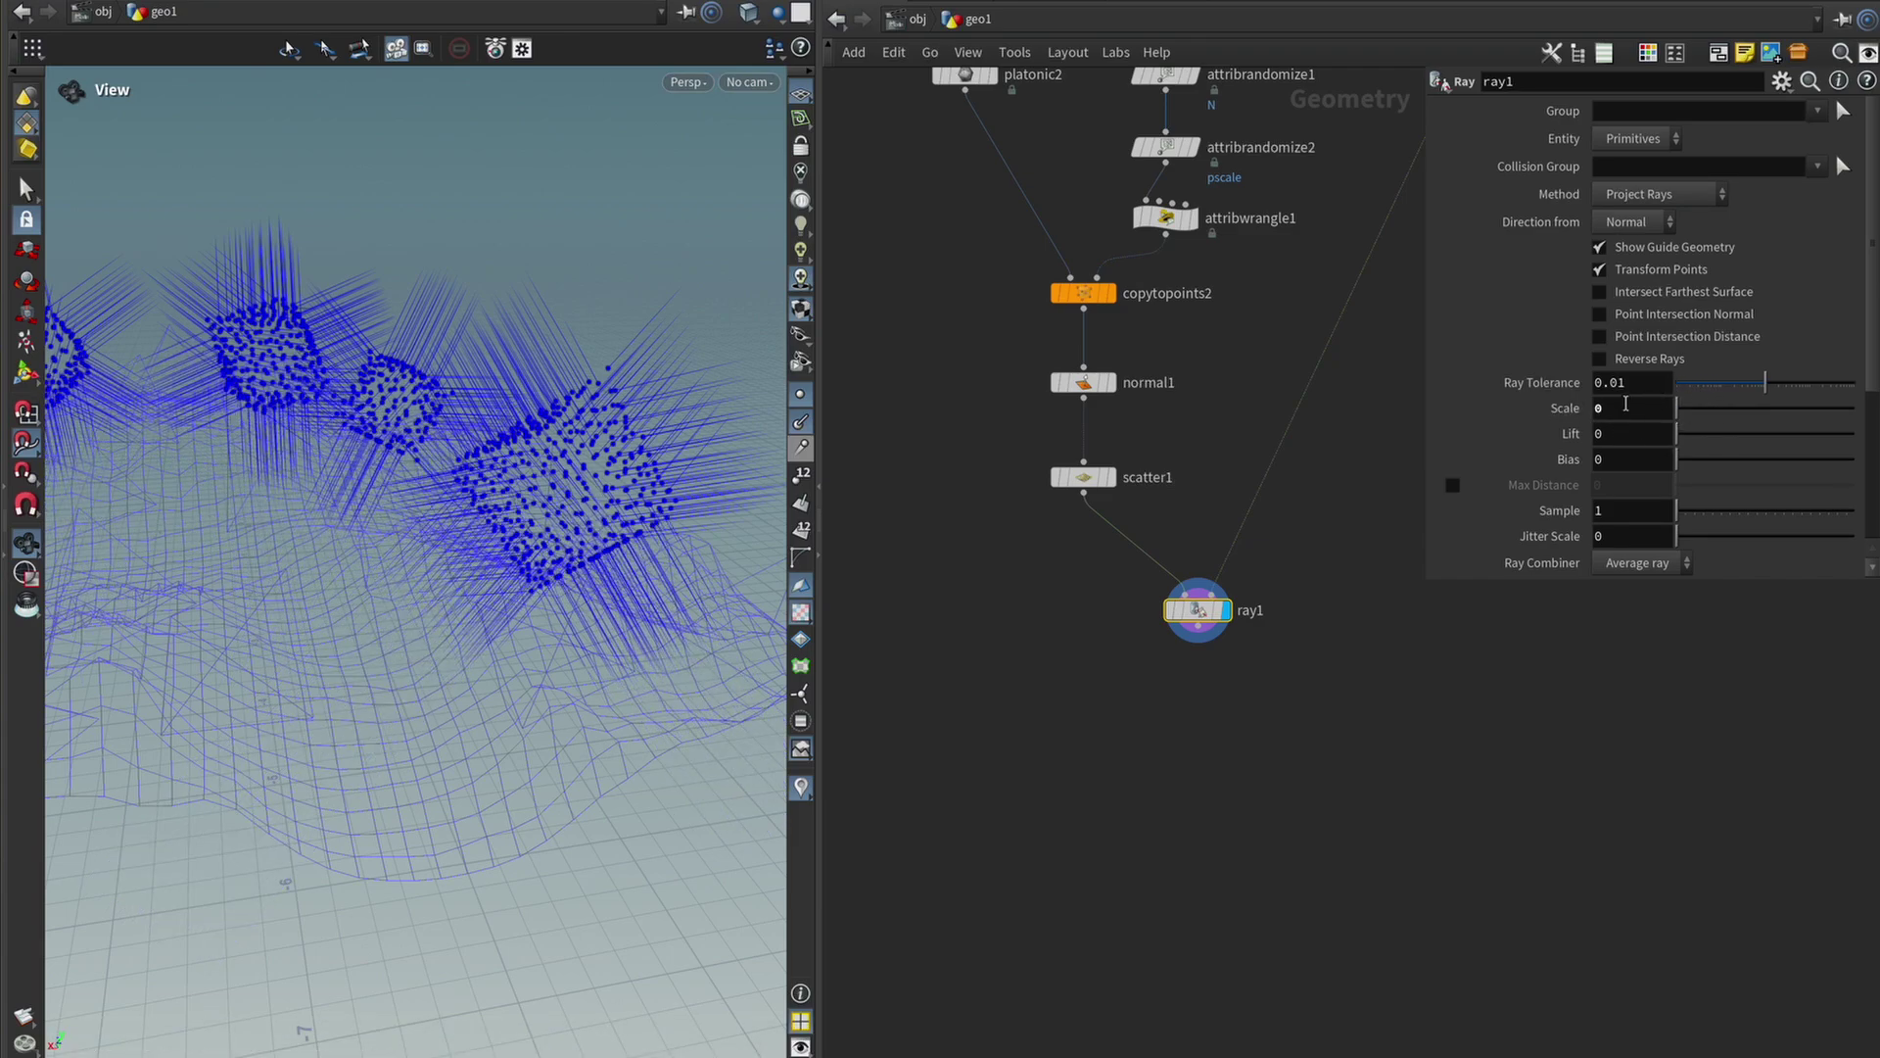
pyautogui.moveTo(1626, 406); pyautogui.dragTo(1724, 432, button='middle')
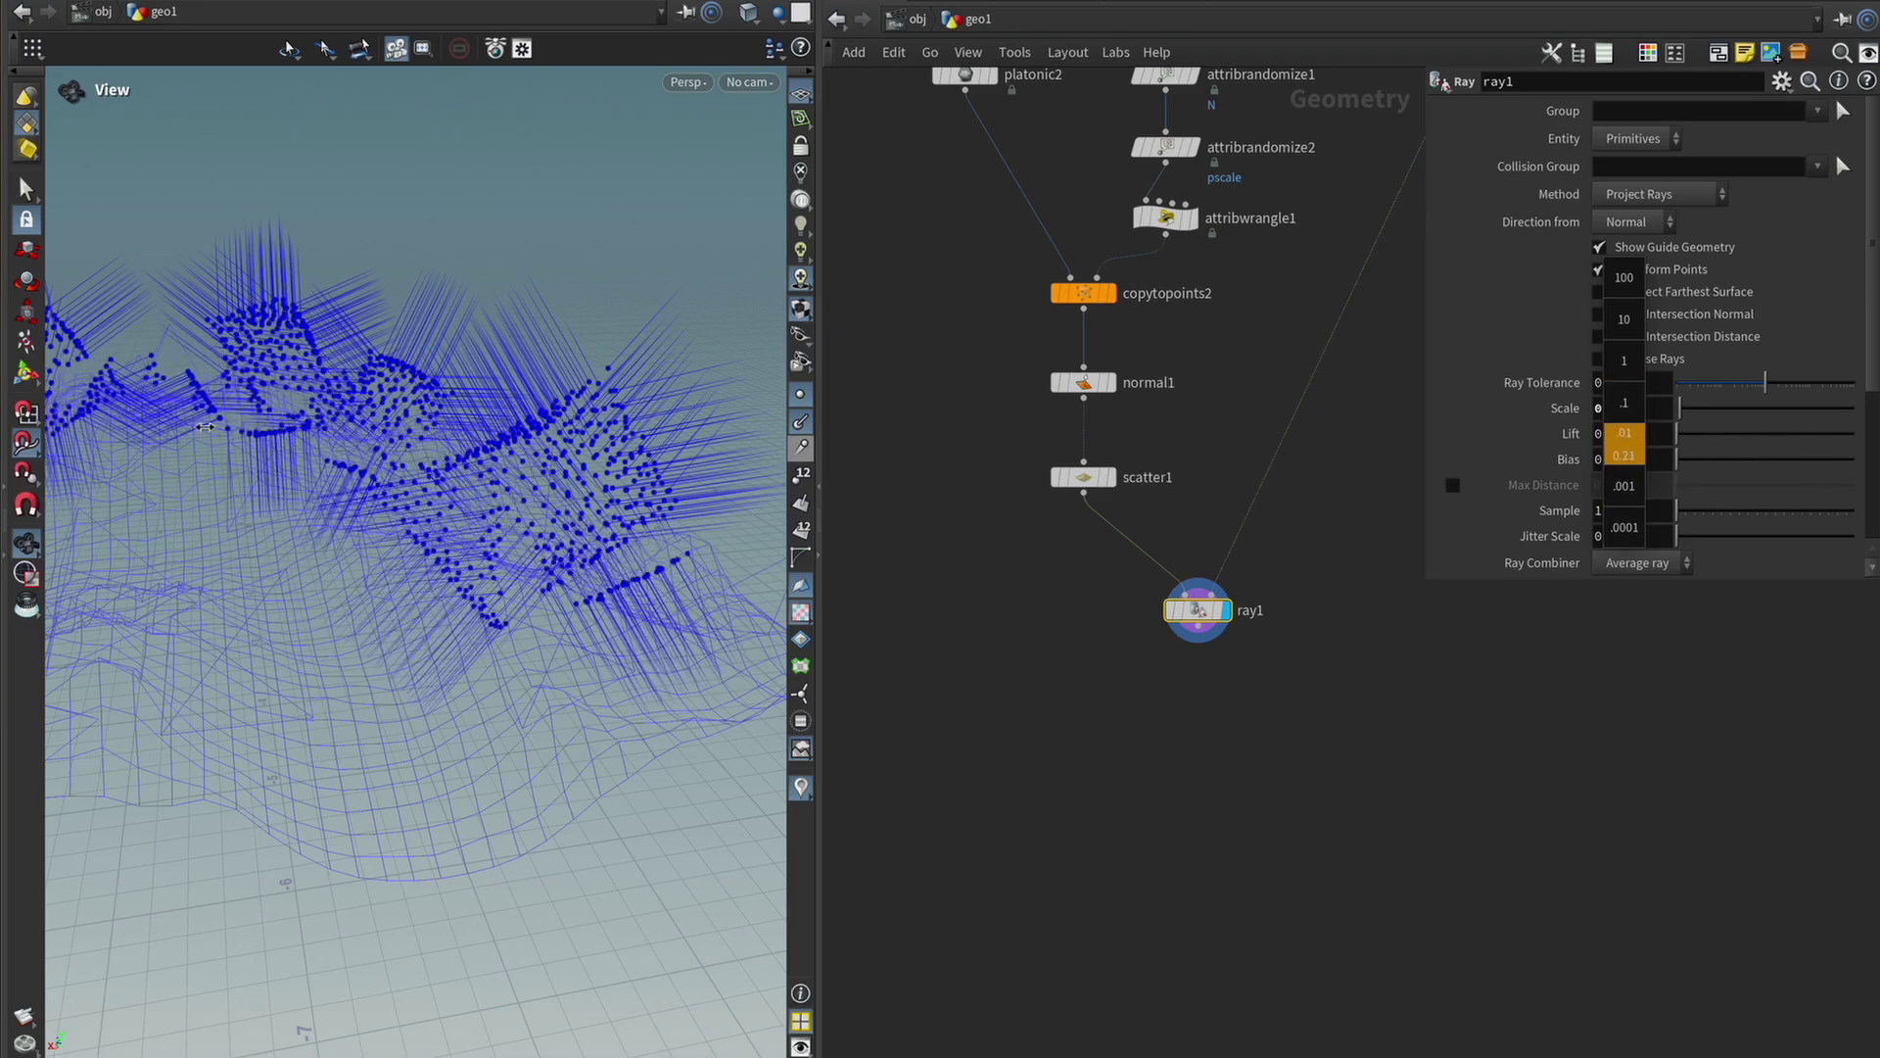
pyautogui.moveTo(204, 427); pyautogui.dragTo(1422, 432, button='middle')
pyautogui.moveTo(235, 685); pyautogui.dragTo(276, 696)
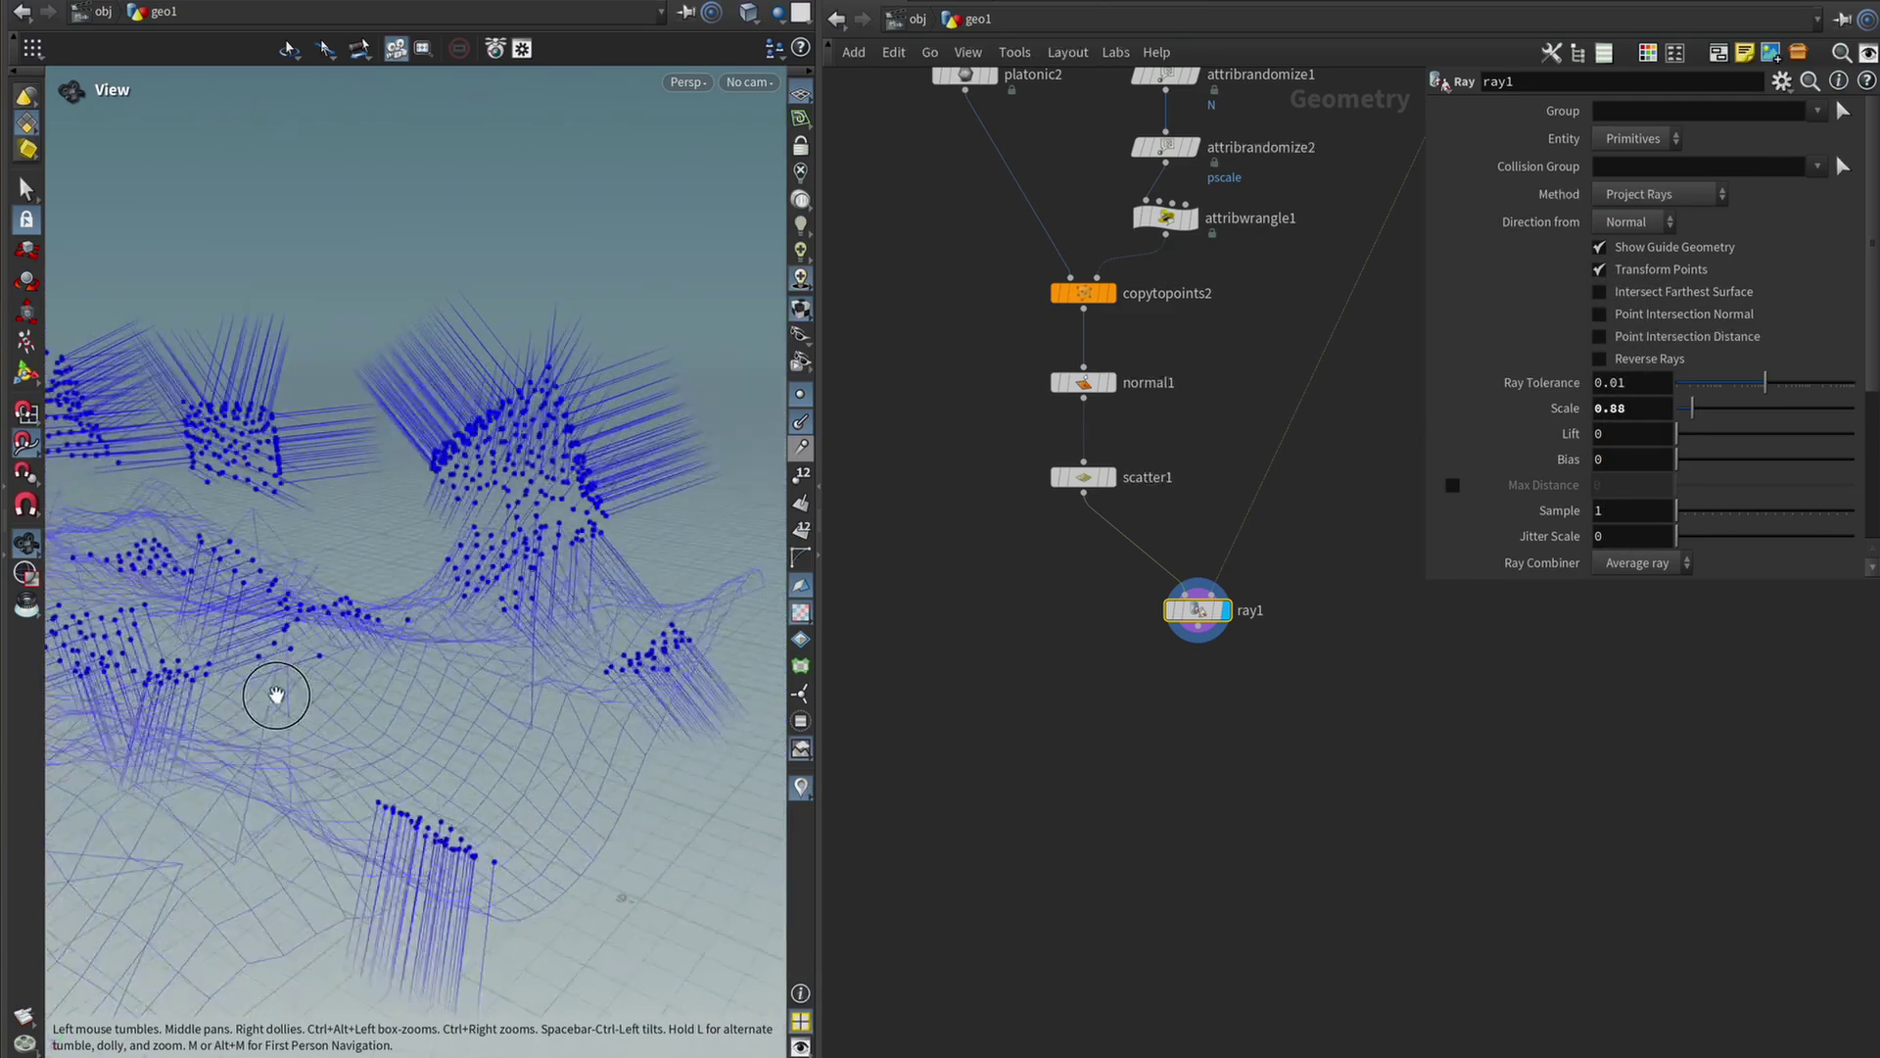
pyautogui.moveTo(408, 797); pyautogui.dragTo(421, 725)
pyautogui.moveTo(1695, 409); pyautogui.dragTo(1693, 425)
pyautogui.moveTo(461, 832); pyautogui.dragTo(486, 701)
pyautogui.moveTo(427, 756); pyautogui.dragTo(499, 217)
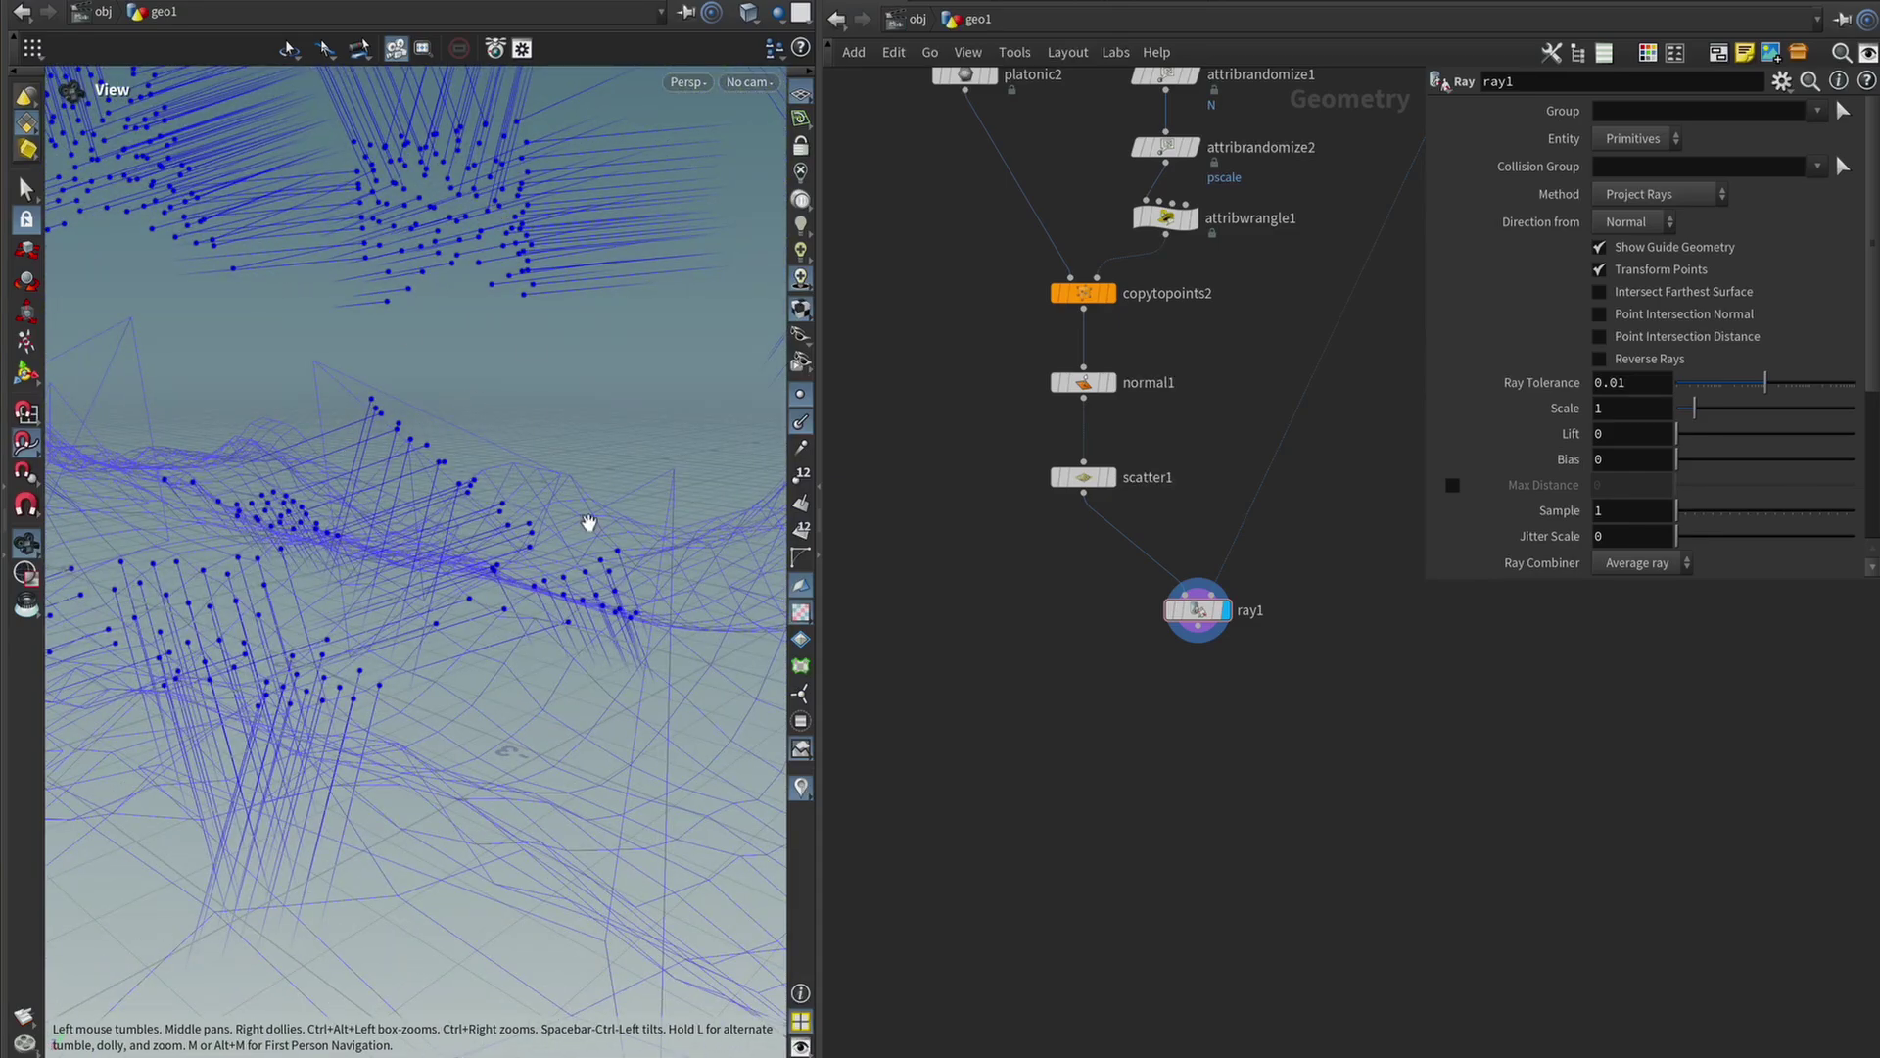
pyautogui.moveTo(520, 500); pyautogui.dragTo(668, 519)
pyautogui.moveTo(564, 485); pyautogui.dragTo(361, 657)
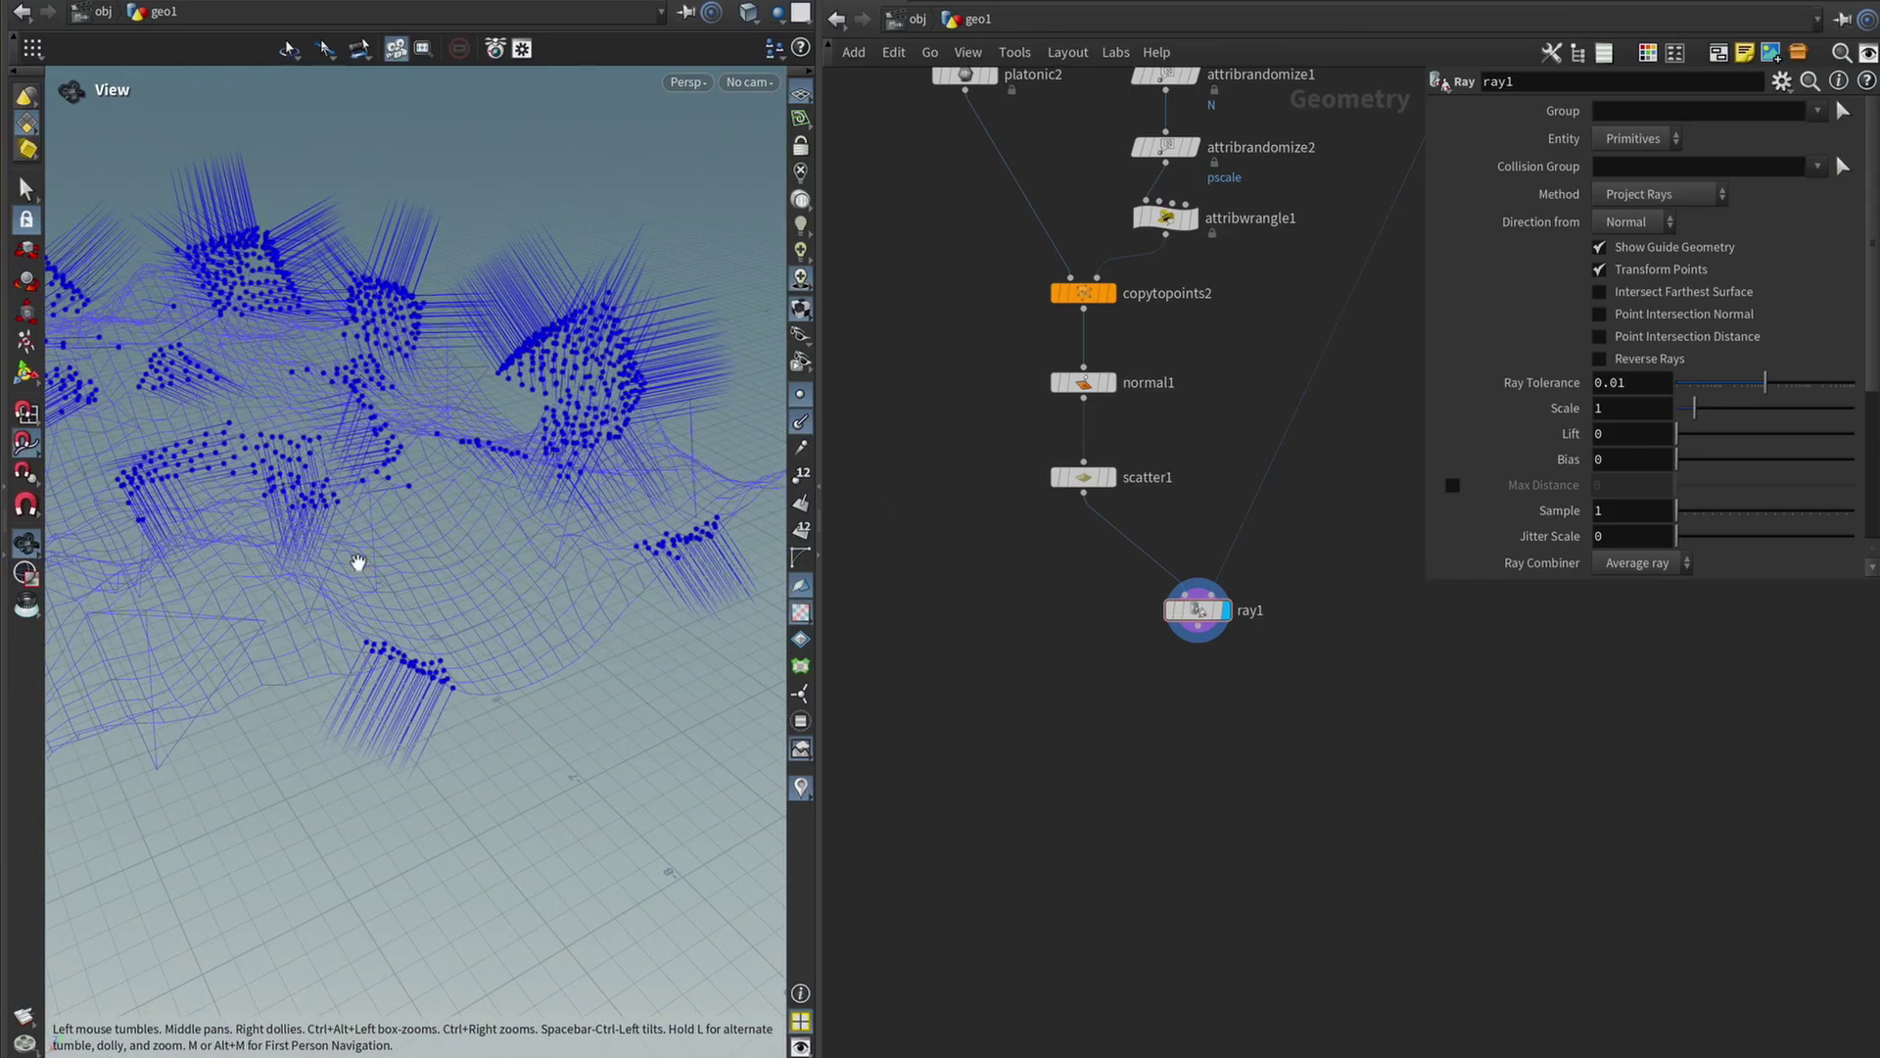
# Combine scatter1 and ray1 in merge2 and view both point sets together.
pyautogui.click(1110, 477)
pyautogui.moveTo(504, 424); pyautogui.dragTo(409, 504)
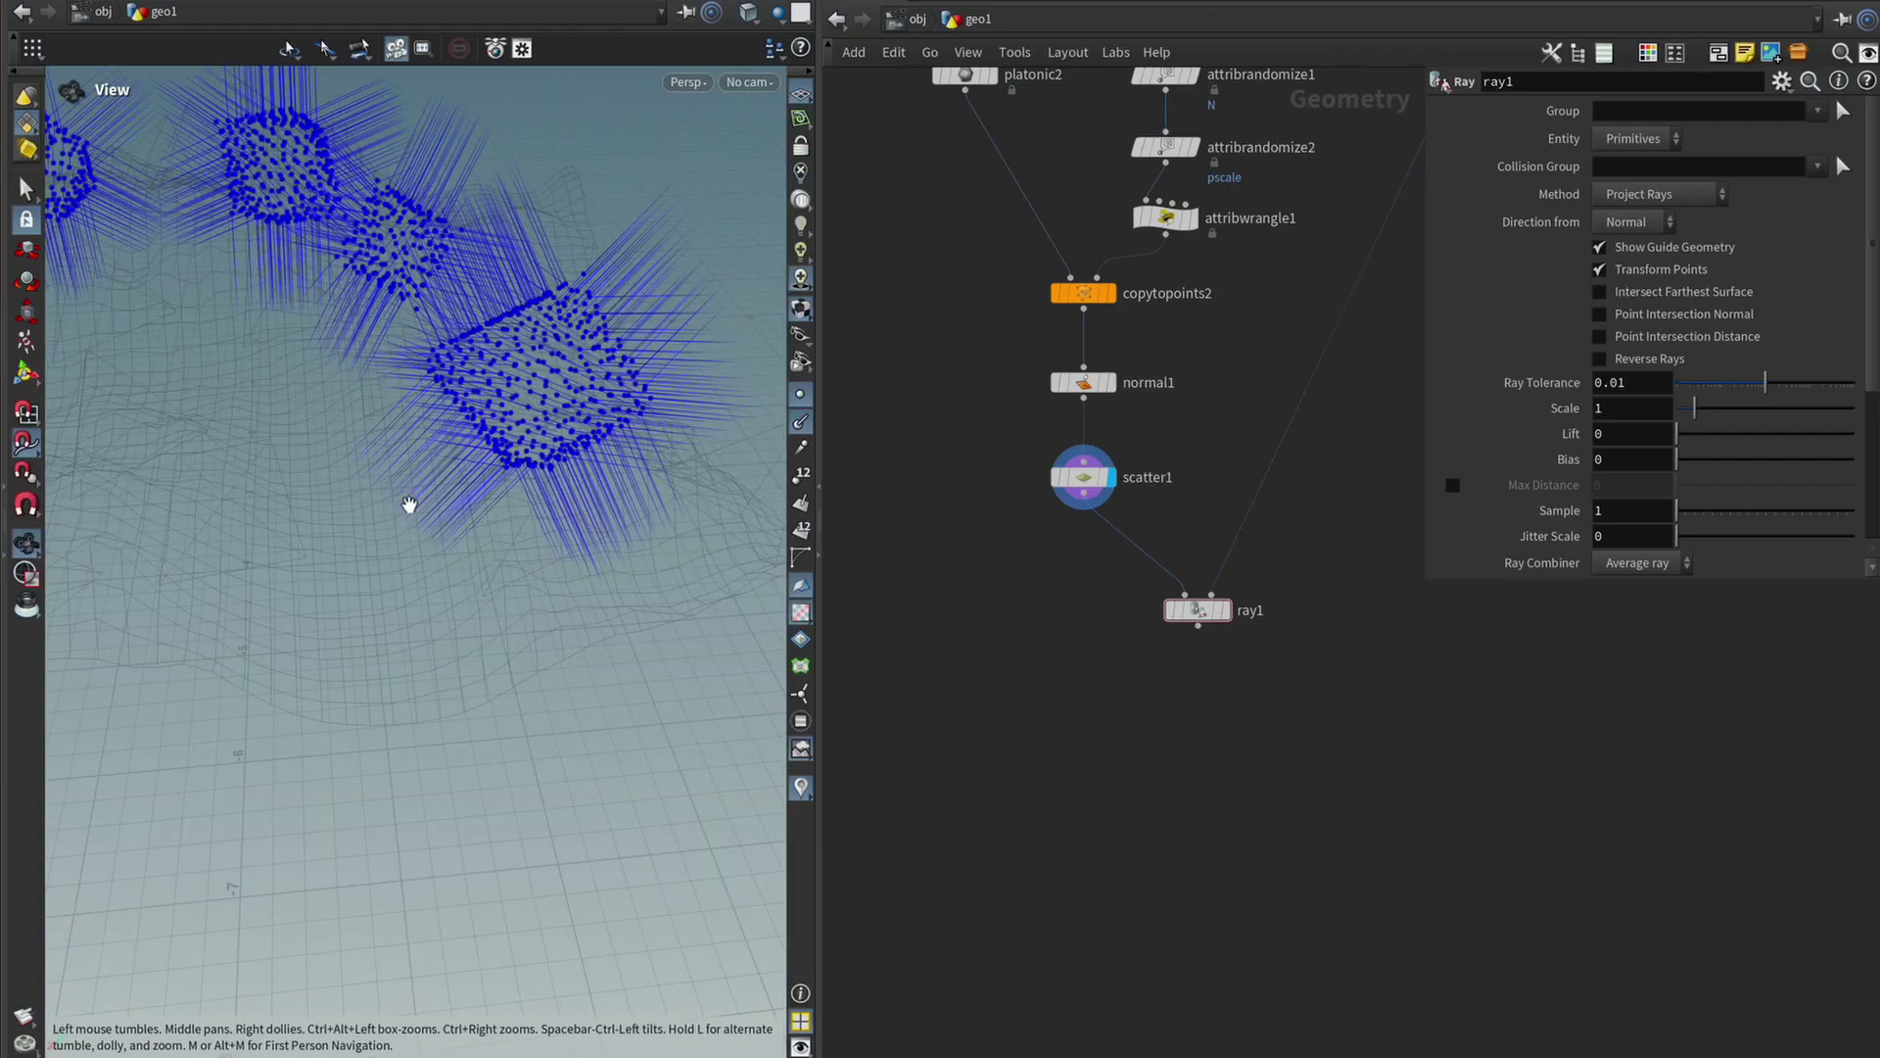
pyautogui.moveTo(1361, 732); pyautogui.dragTo(955, 401)
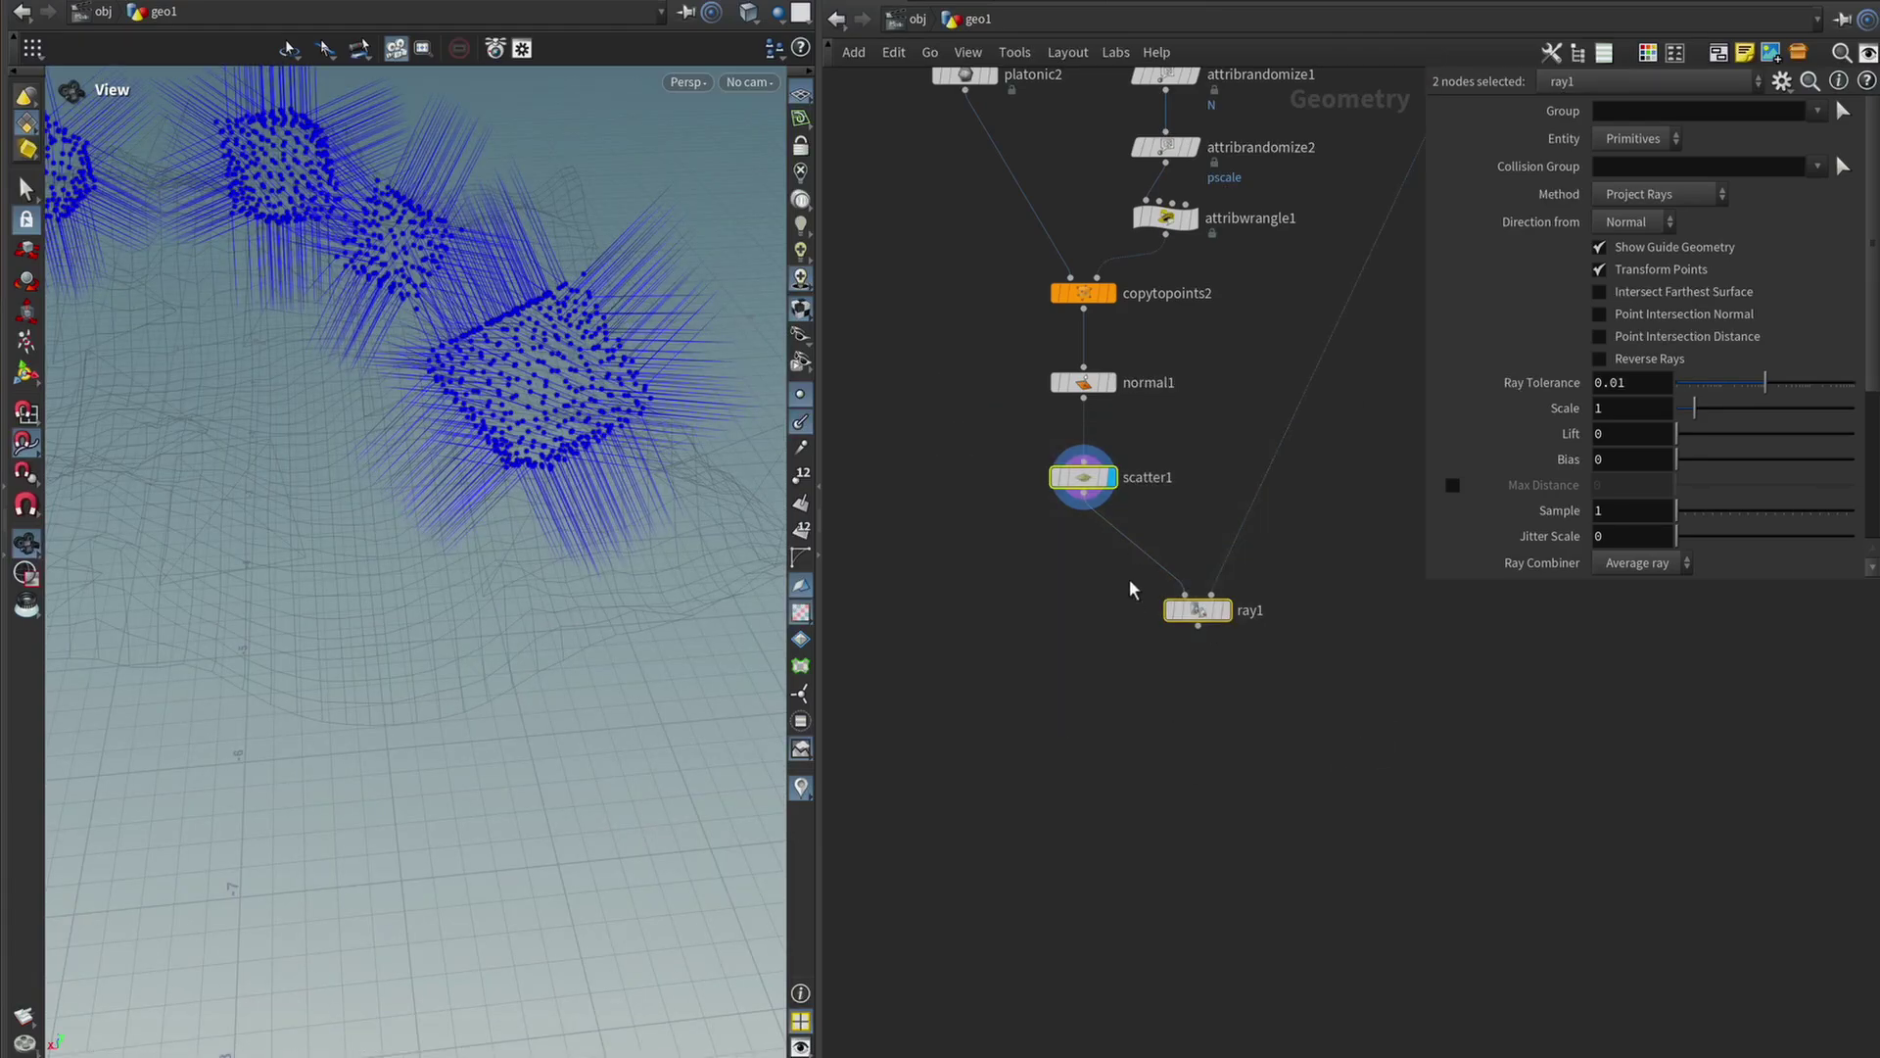
pyautogui.press('Tab')
pyautogui.write('merge')
pyautogui.press('Return')
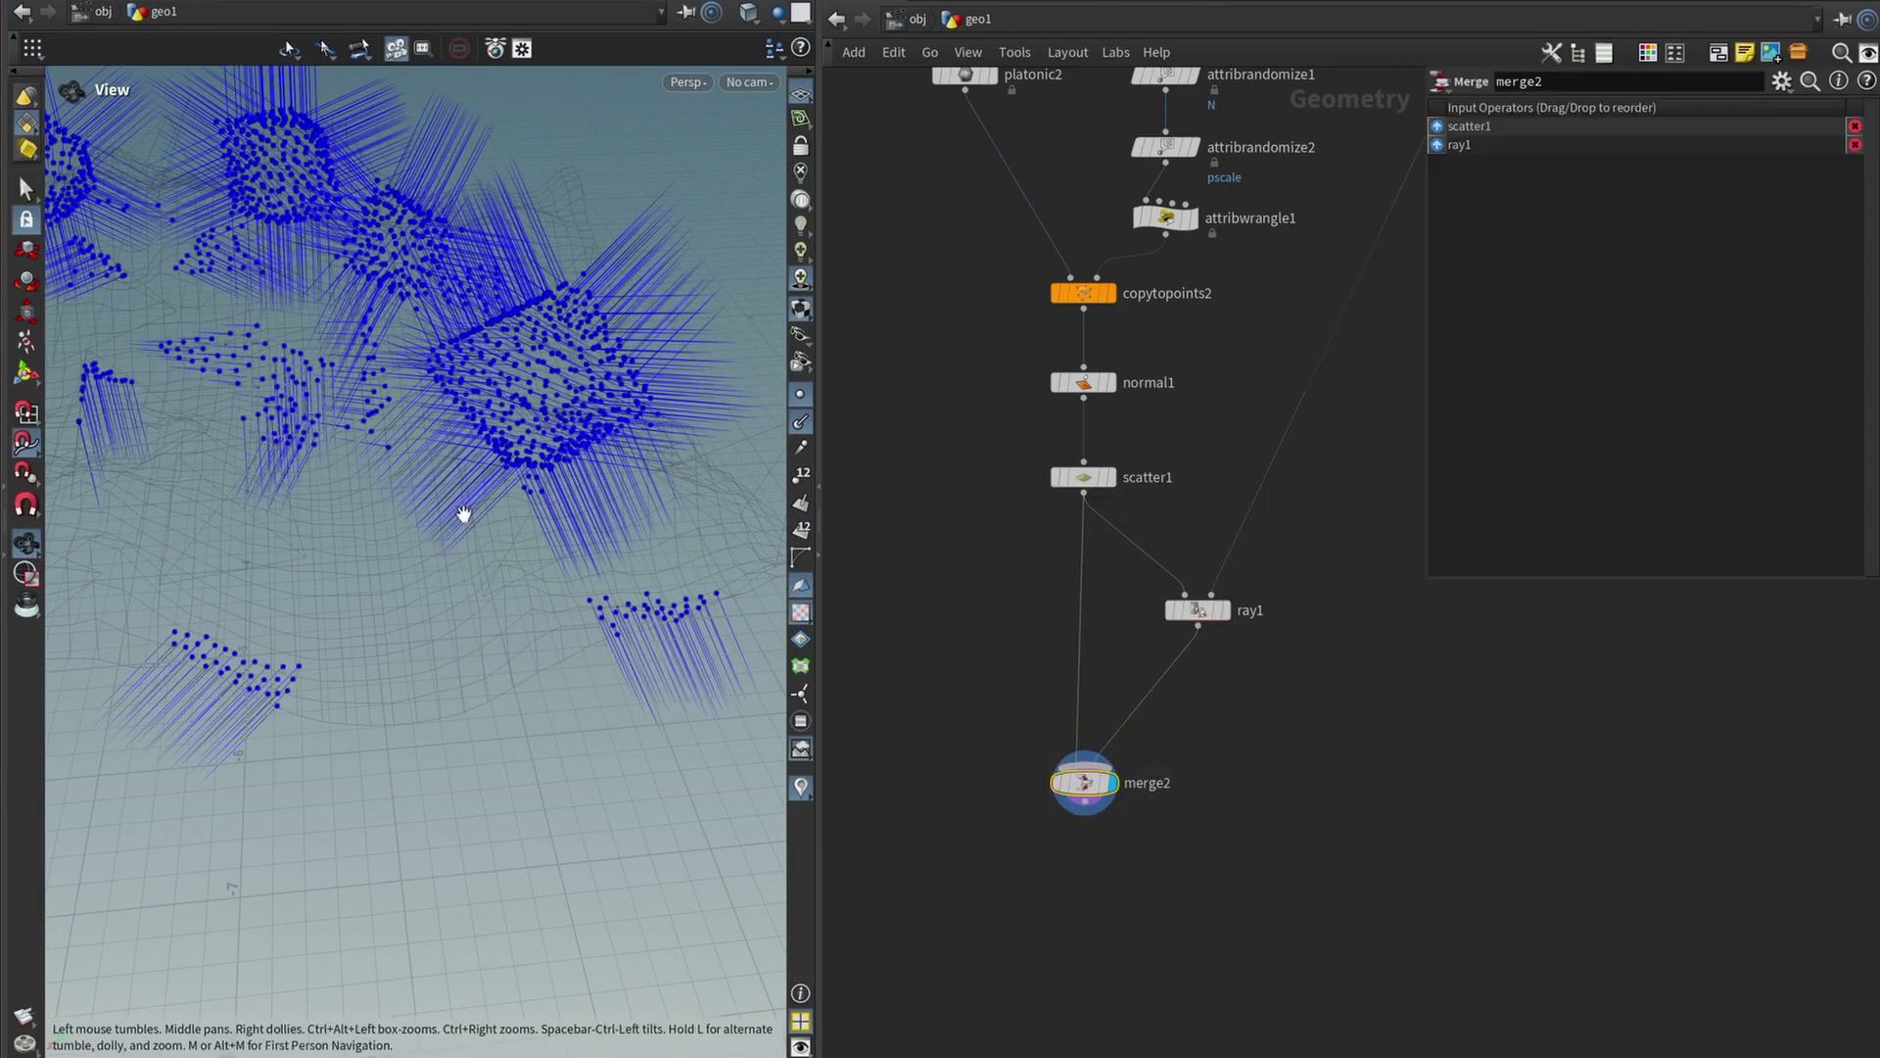
pyautogui.moveTo(463, 514); pyautogui.dragTo(254, 820)
pyautogui.moveTo(400, 530); pyautogui.dragTo(475, 516)
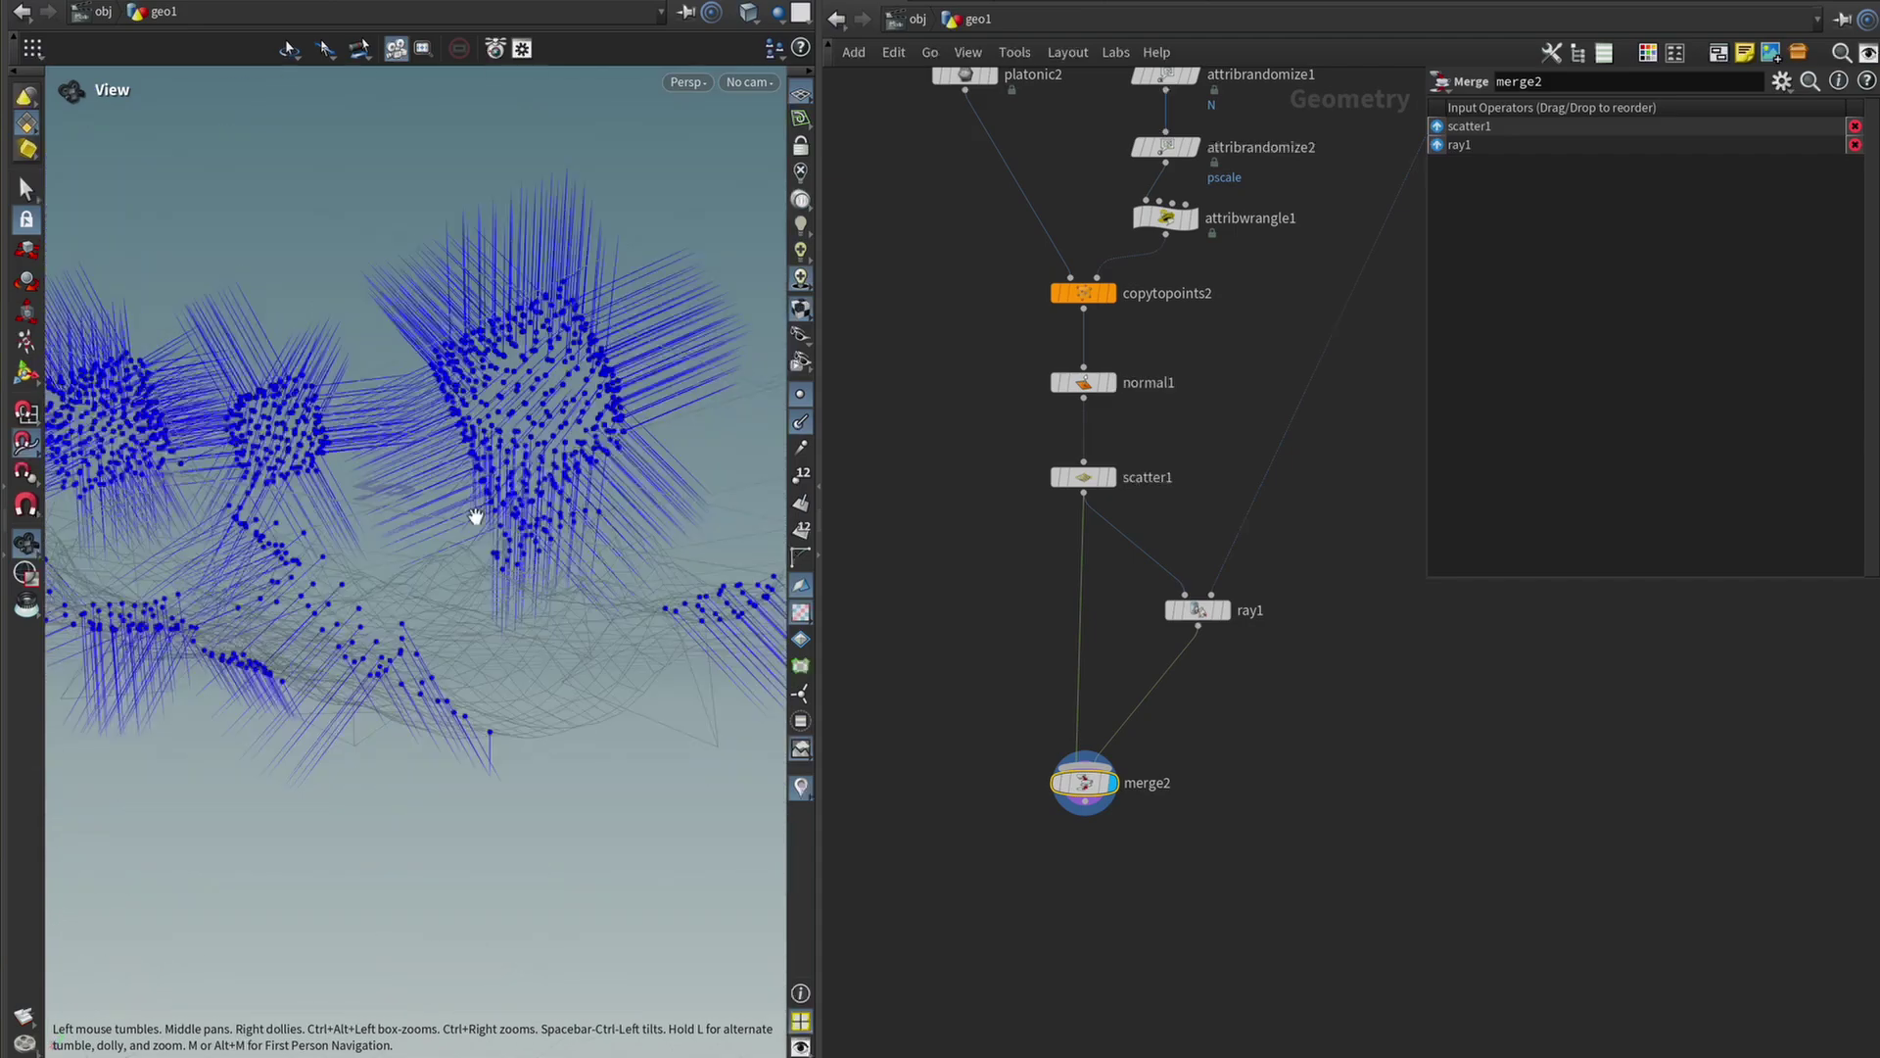
pyautogui.moveTo(648, 377); pyautogui.dragTo(744, 565)
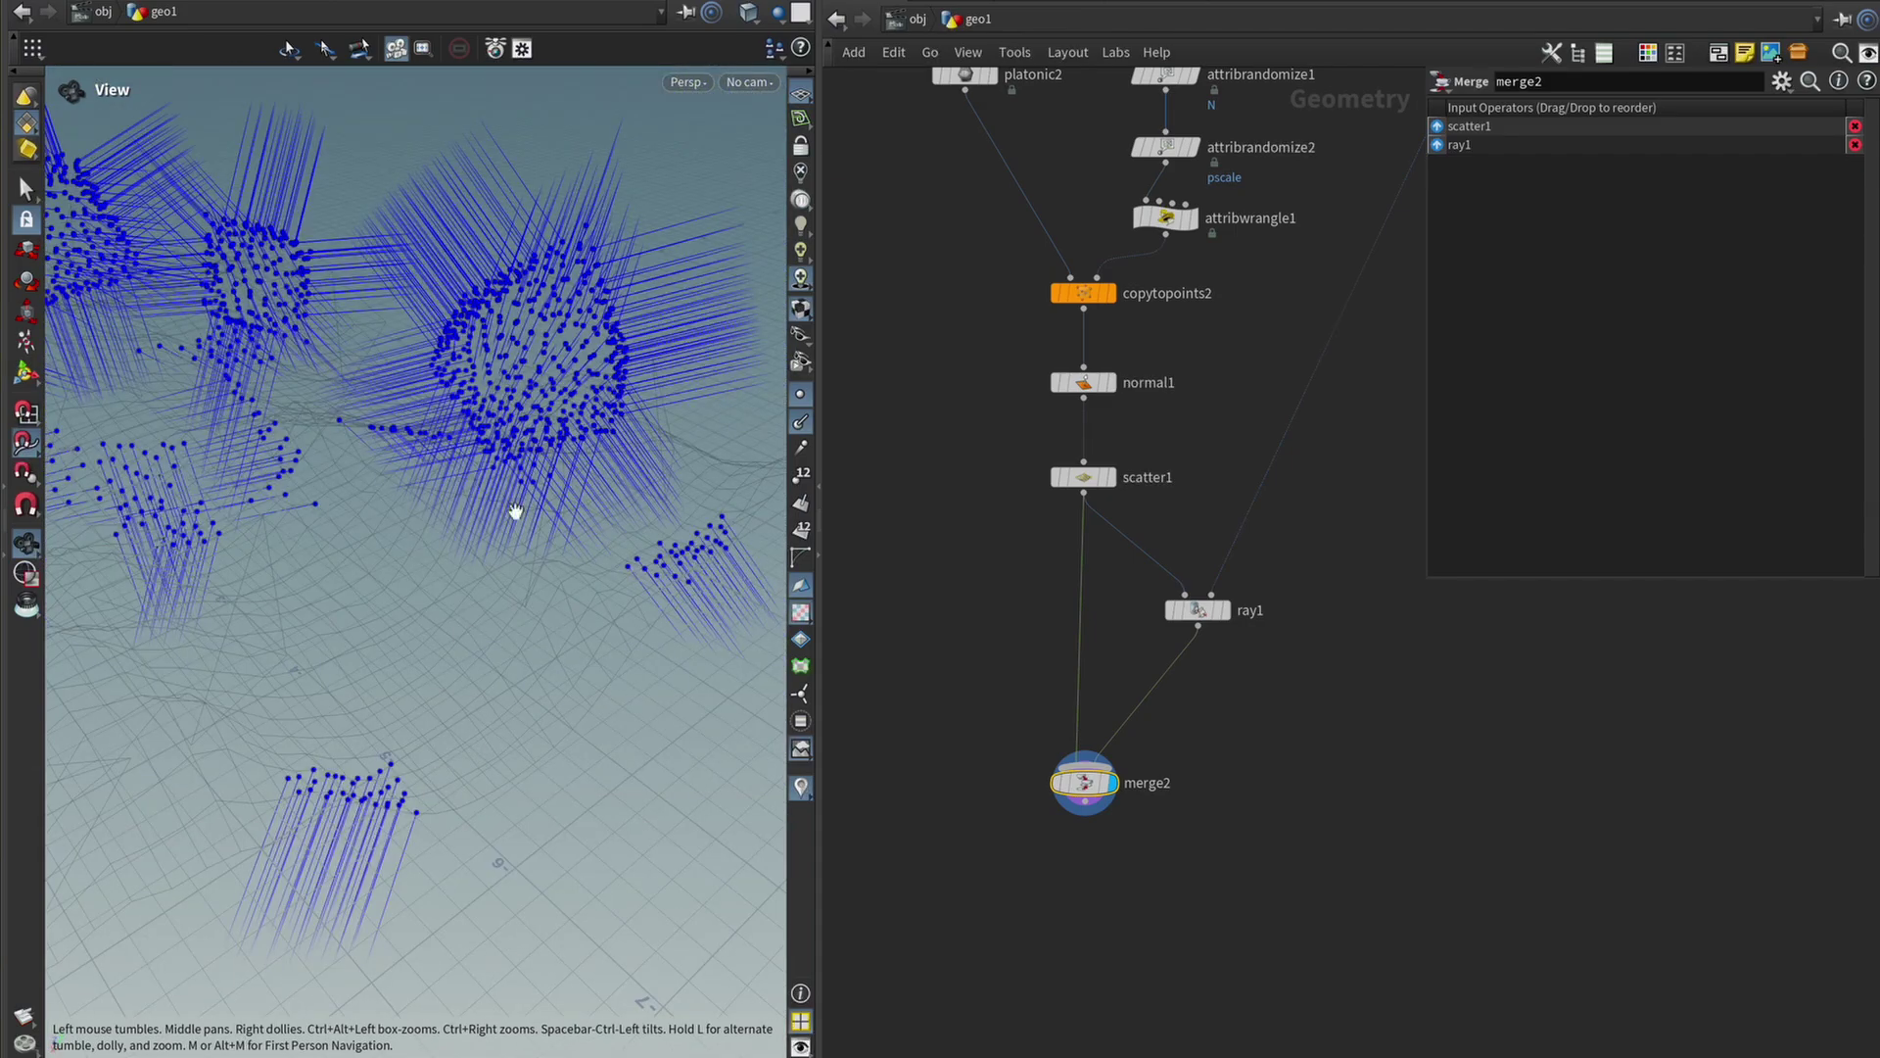
# Add an Add node below merge2 and enable its Polygons By Group option.
pyautogui.press('Tab')
pyautogui.write('add')
pyautogui.press('Return')
pyautogui.click(1066, 932)
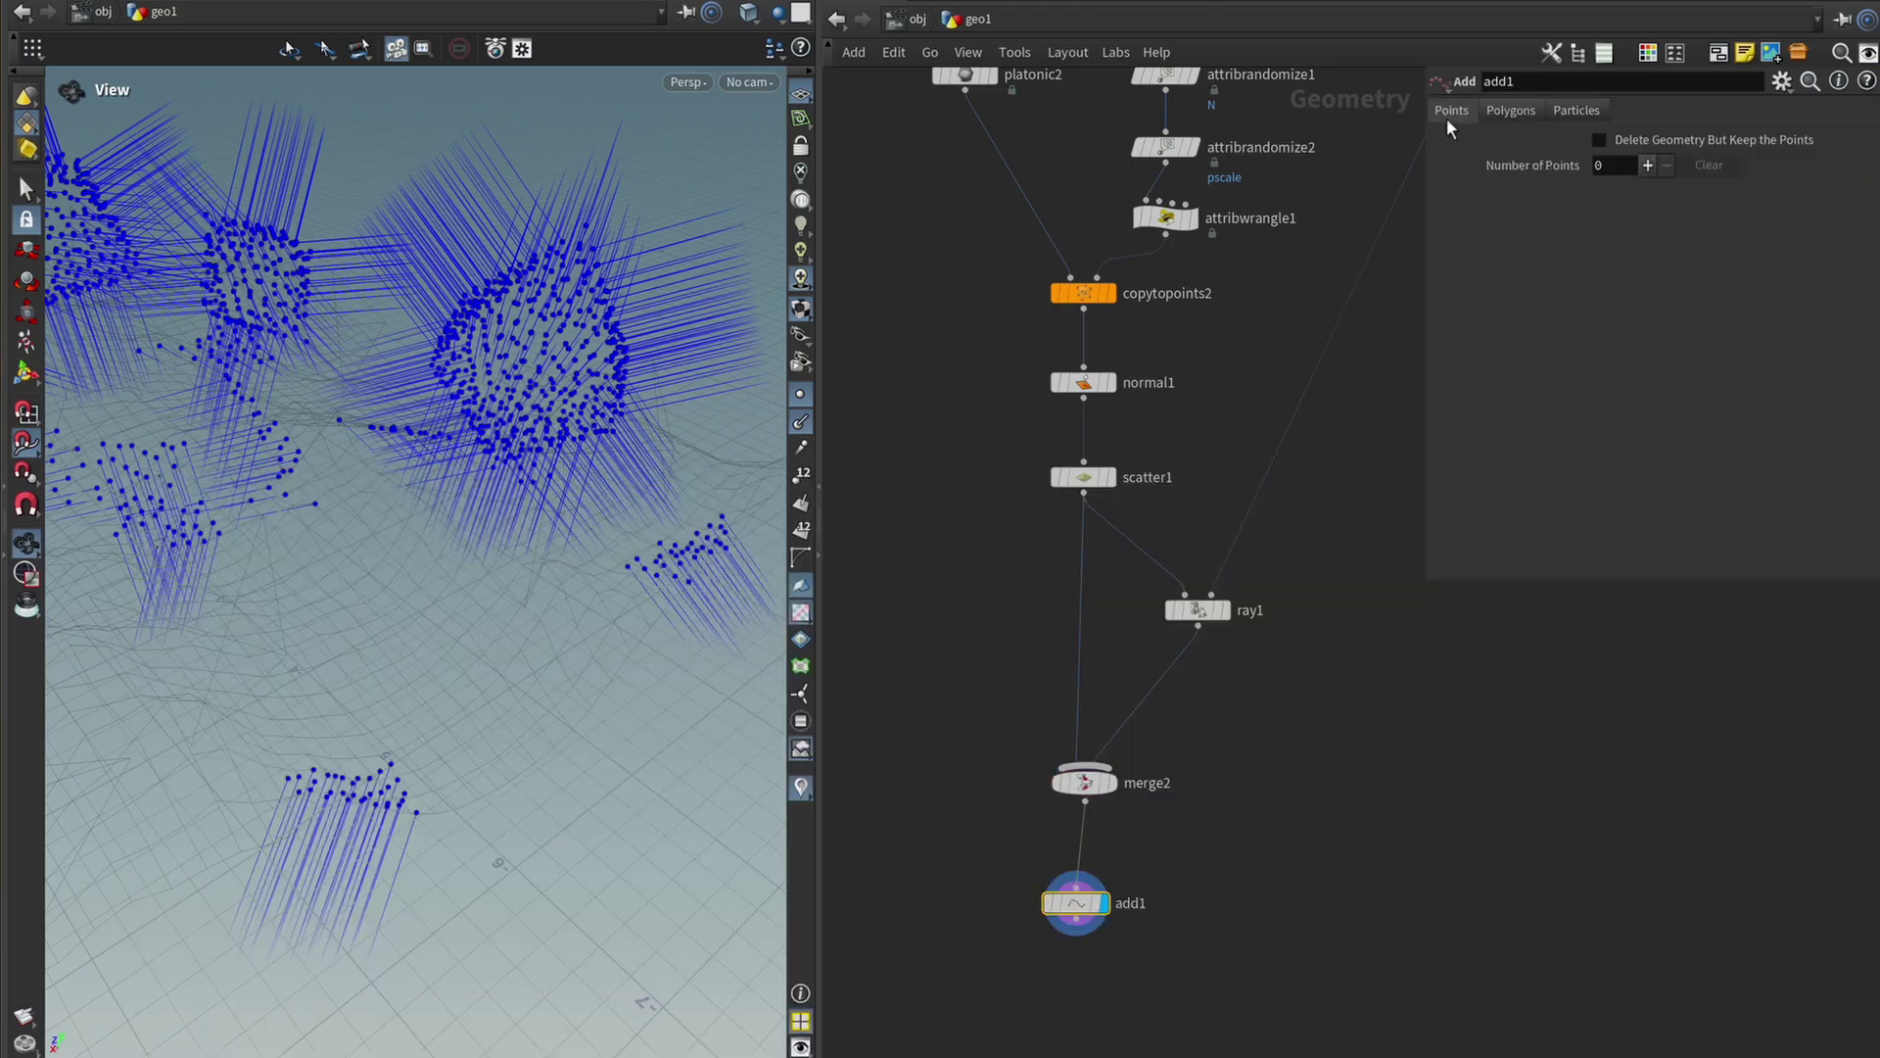
pyautogui.click(1504, 110)
pyautogui.click(1587, 173)
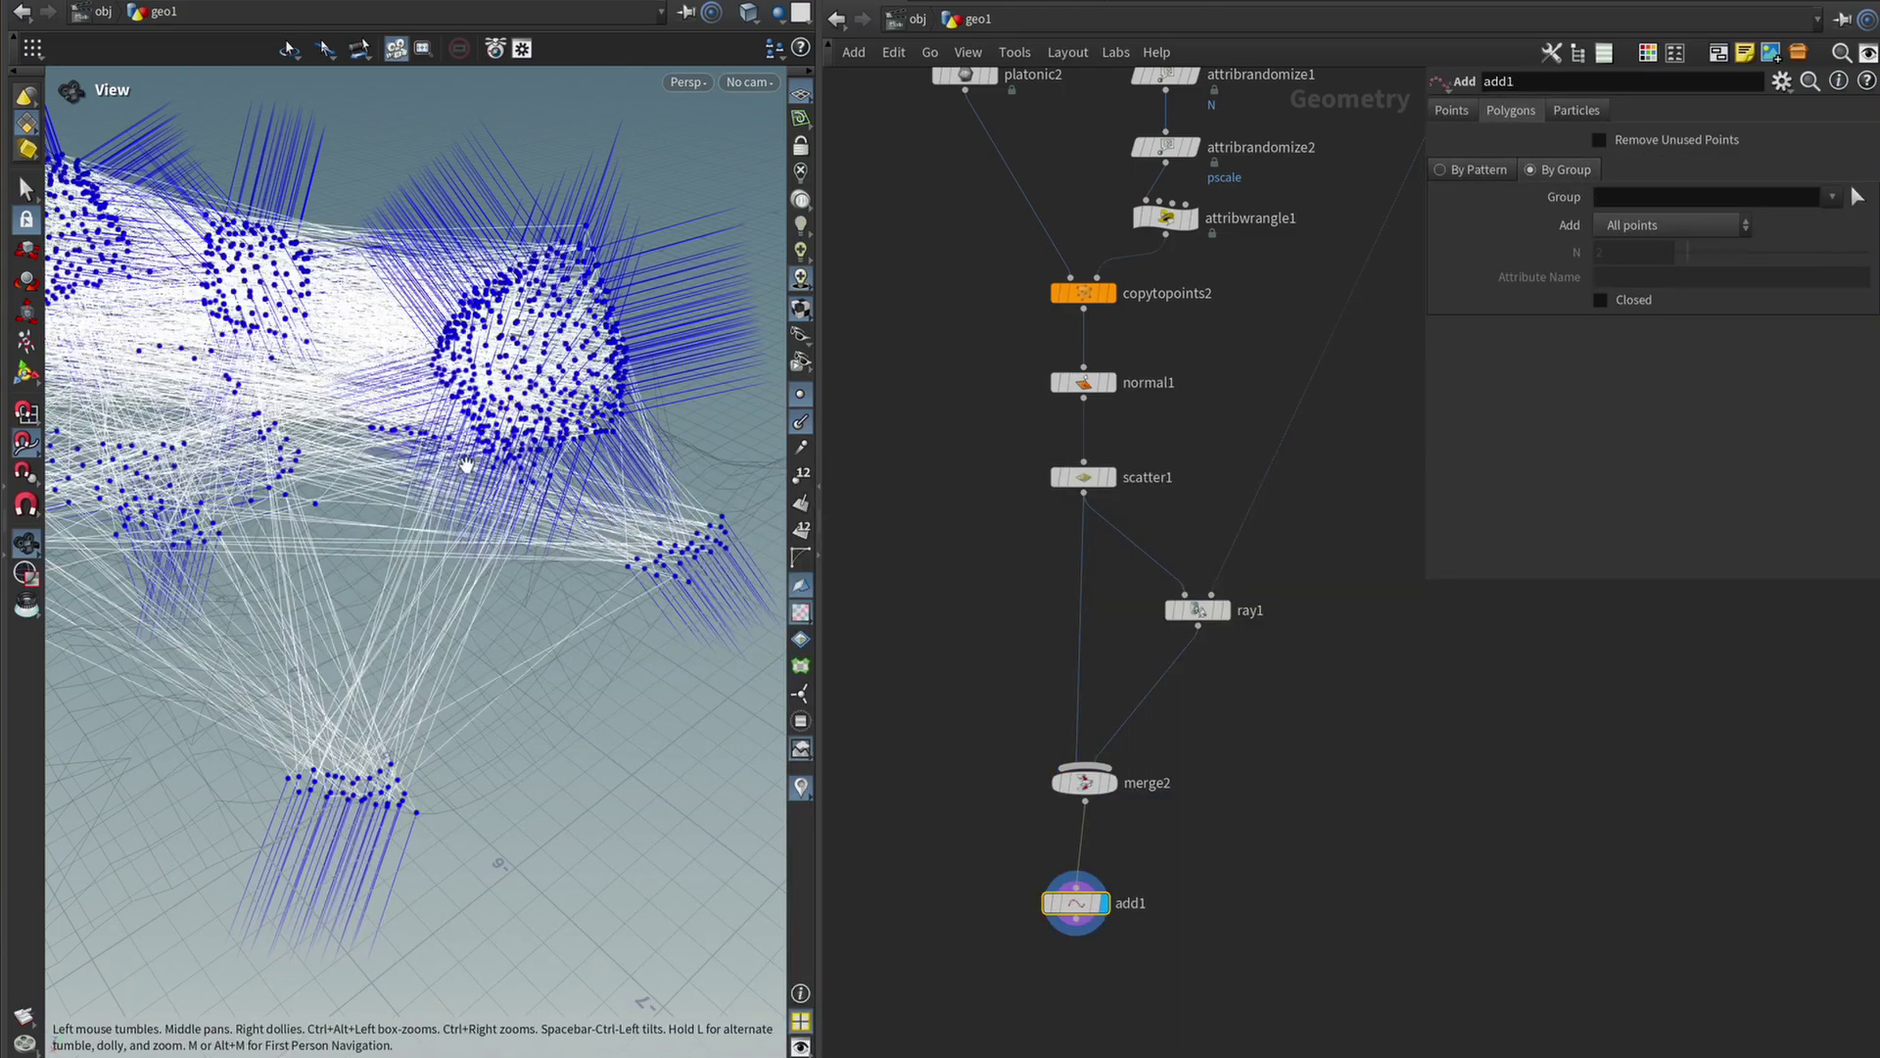
pyautogui.moveTo(323, 588); pyautogui.dragTo(721, 836)
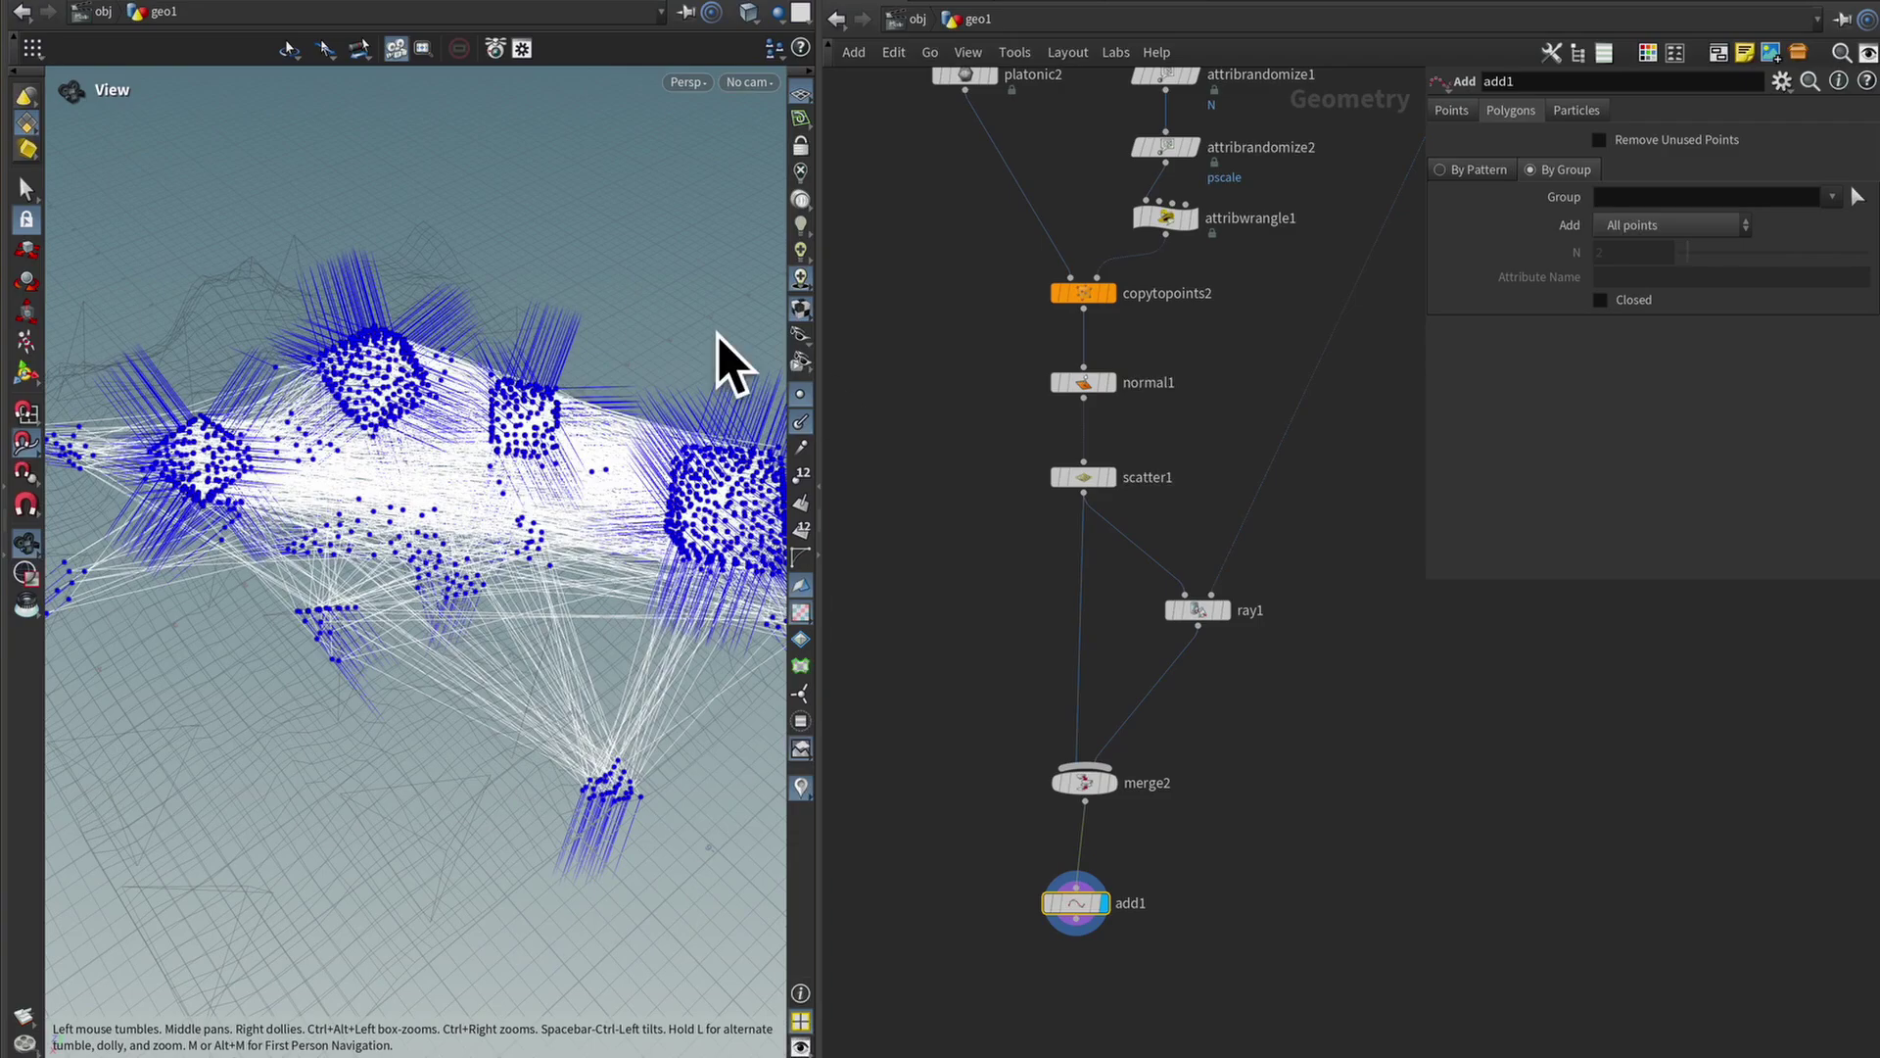
pyautogui.moveTo(495, 549); pyautogui.dragTo(510, 675)
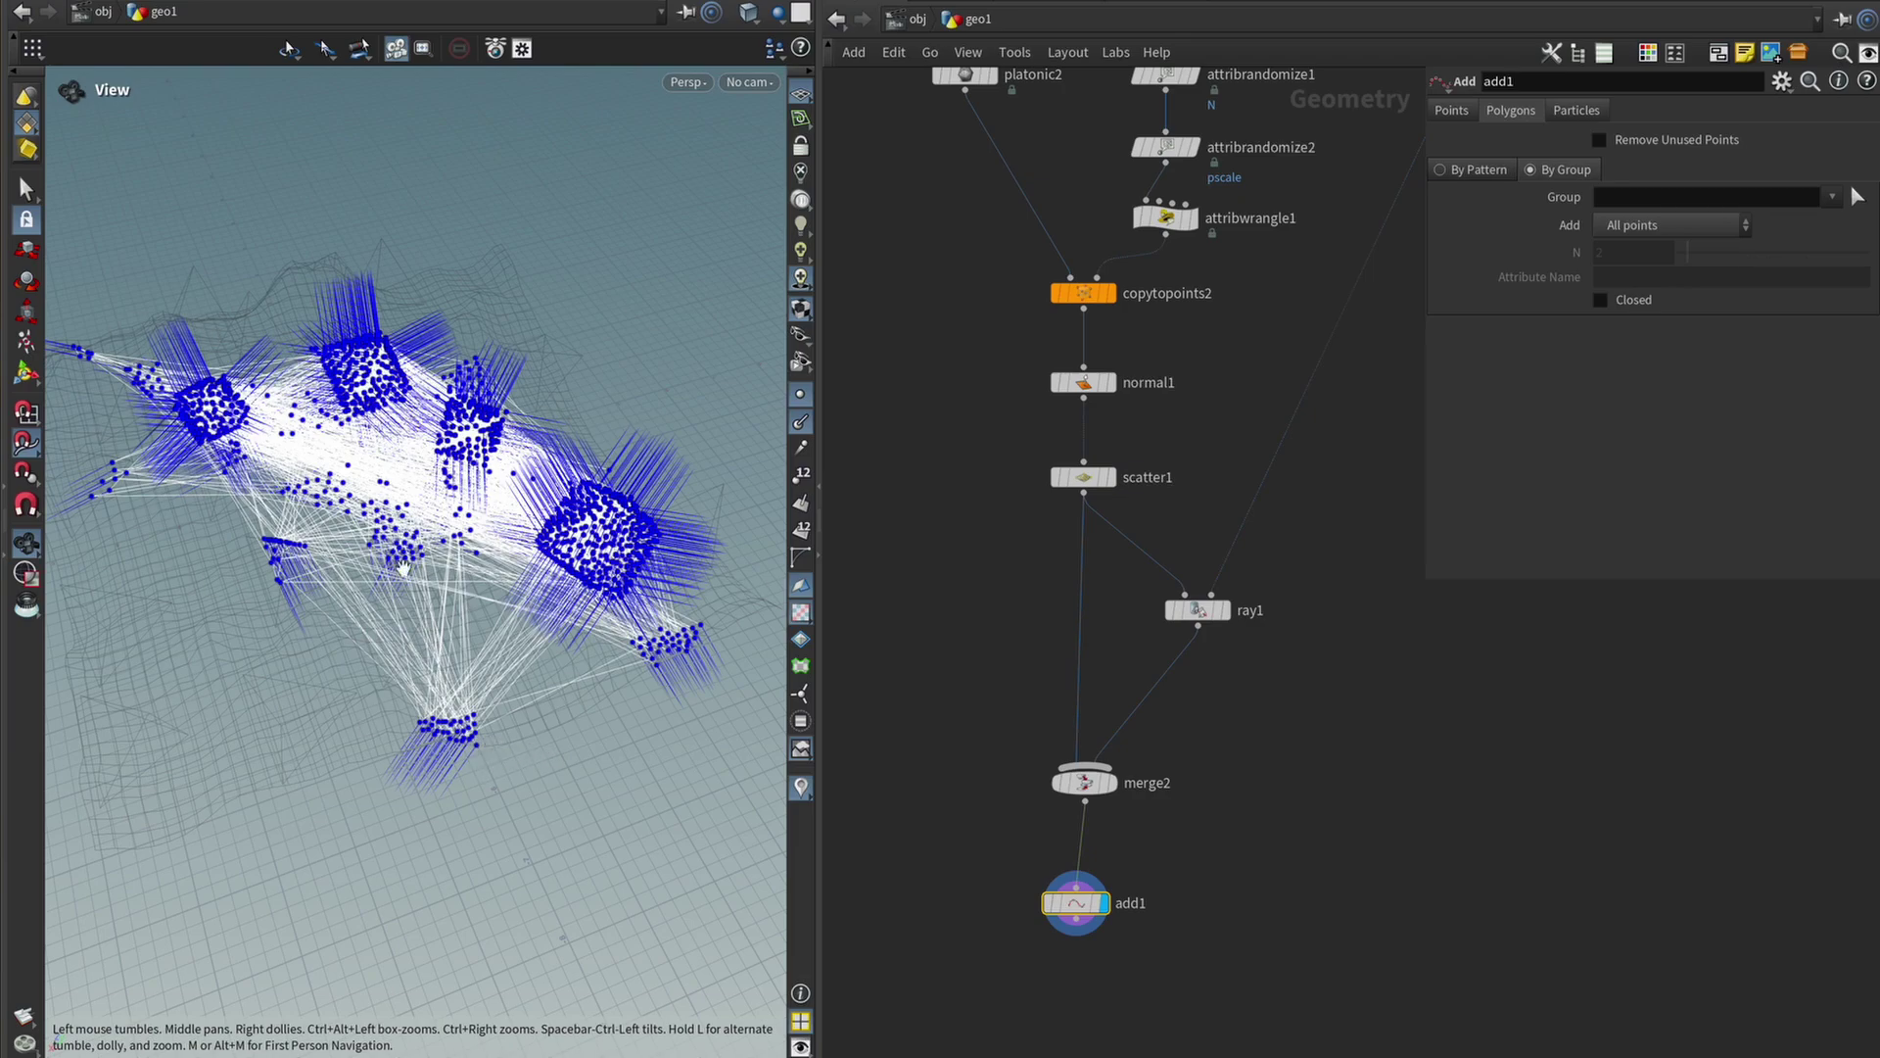
pyautogui.moveTo(561, 396); pyautogui.dragTo(431, 460)
# Wire add1 under merge2 and set Add to By Attribute.
pyautogui.click(1089, 916)
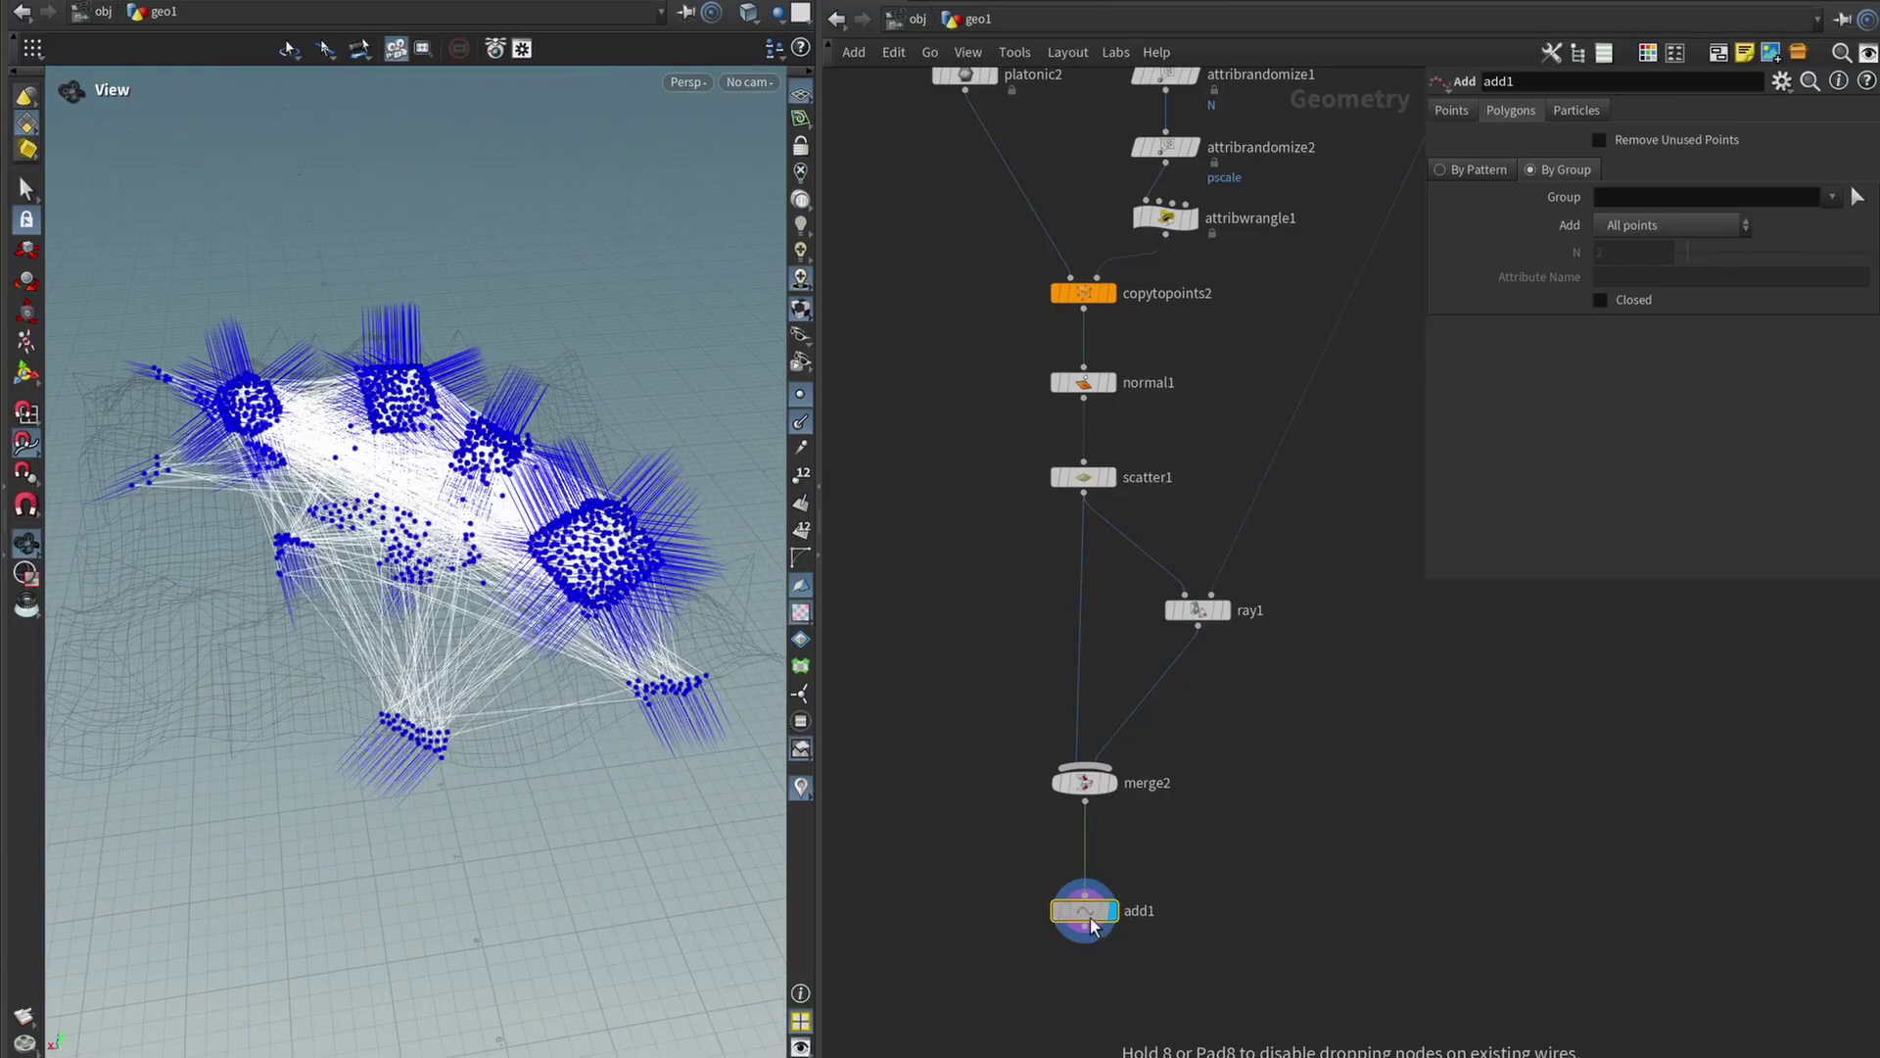
pyautogui.click(1695, 231)
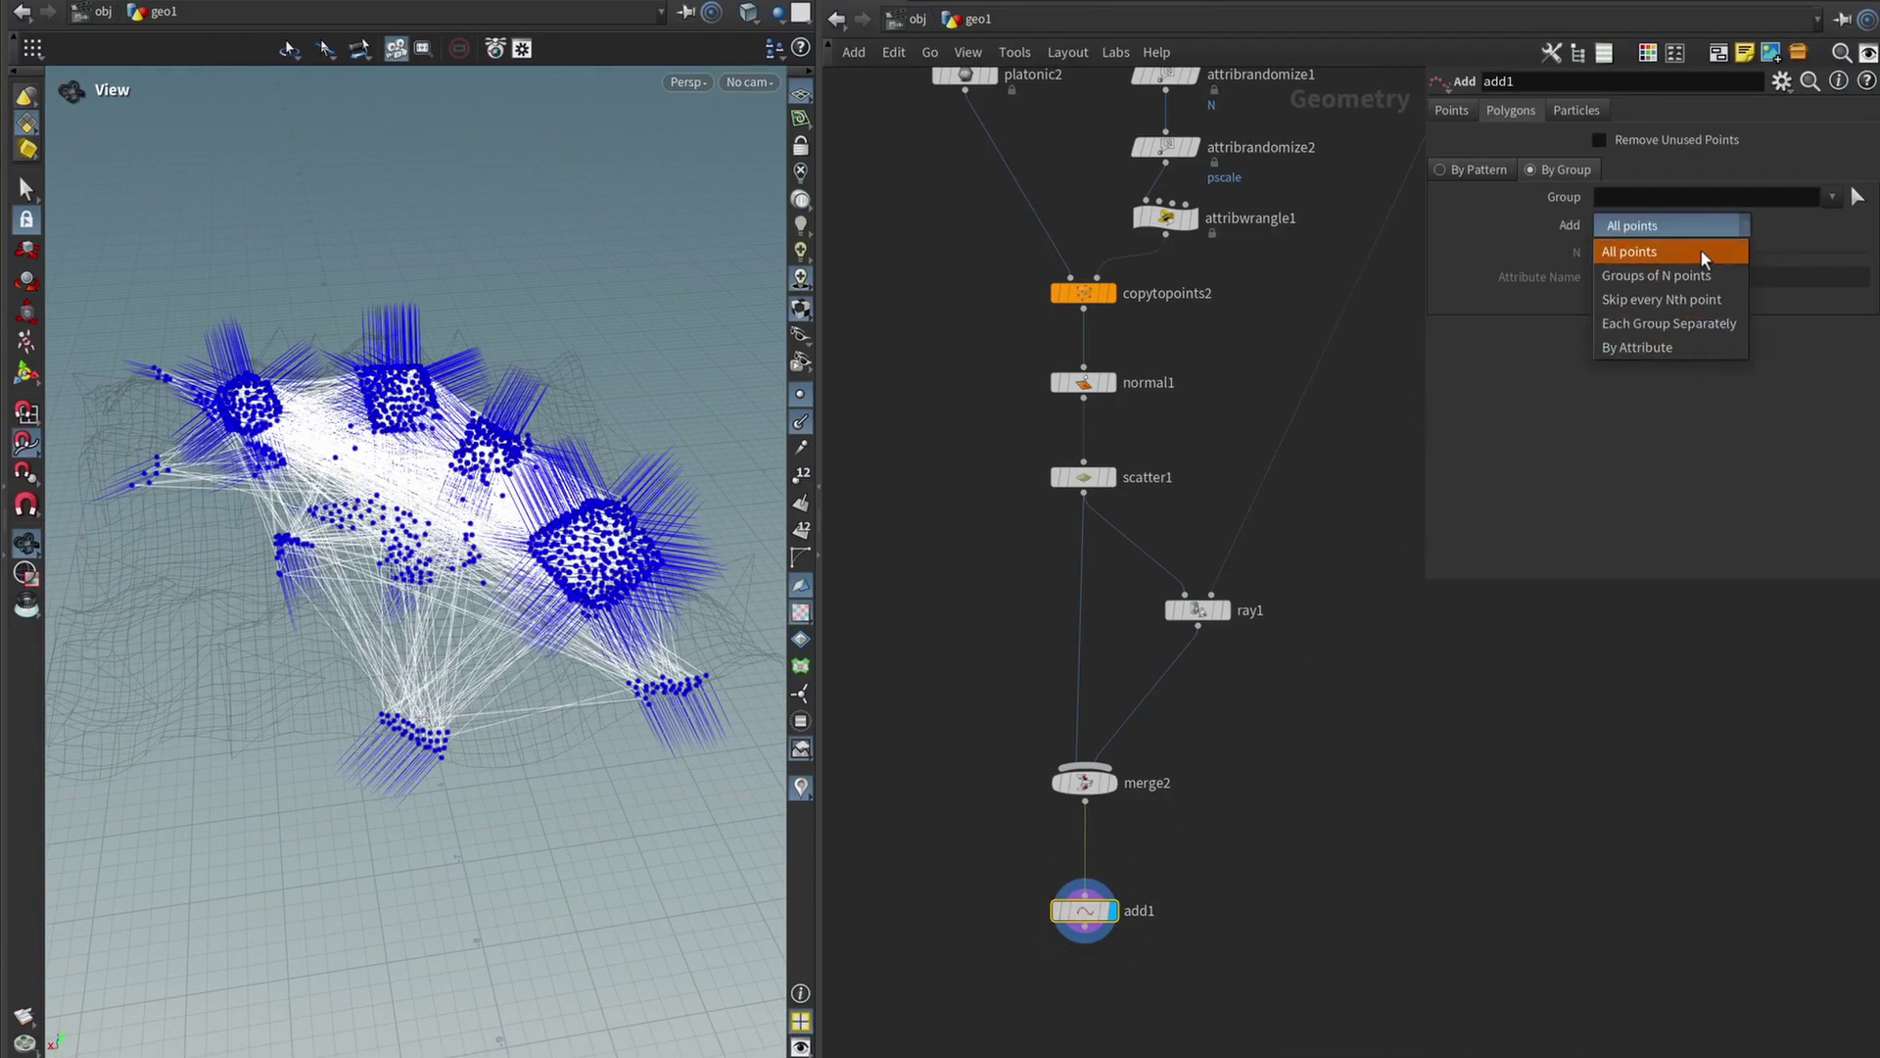
pyautogui.click(1628, 348)
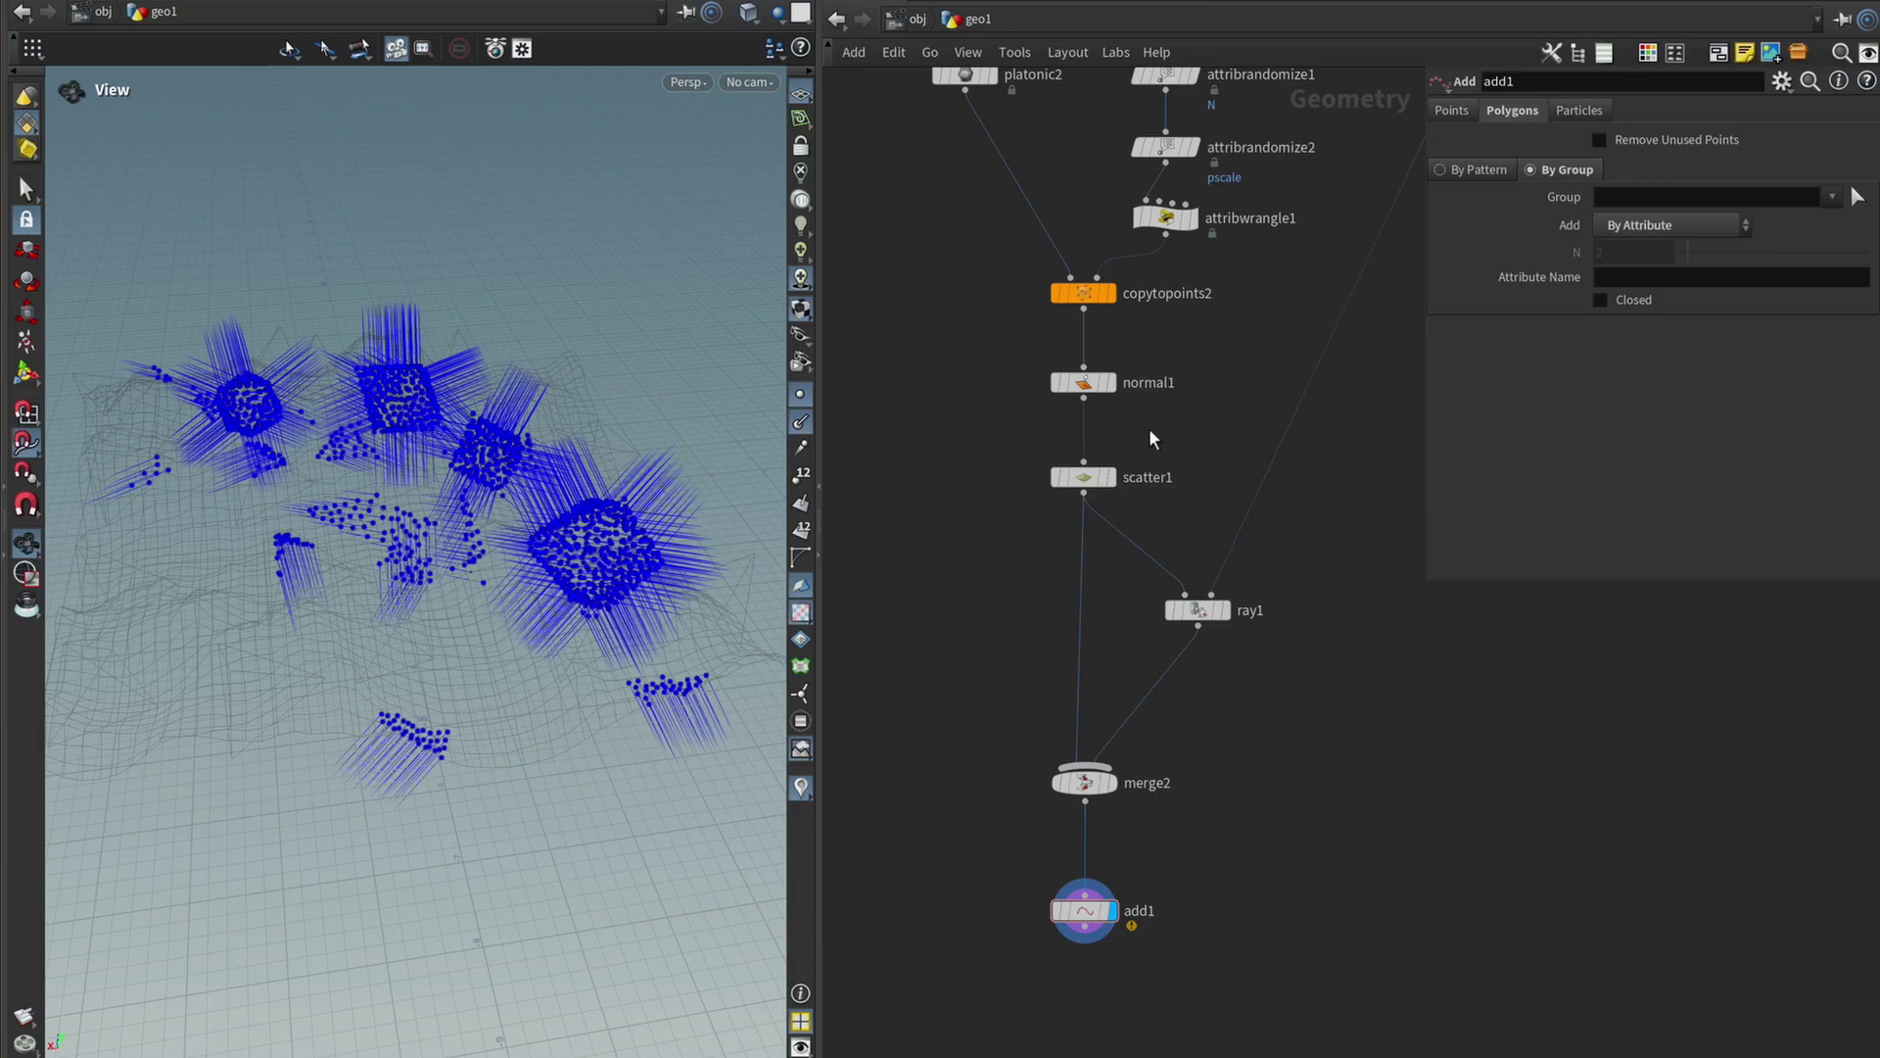
pyautogui.click(1114, 487)
pyautogui.moveTo(386, 722); pyautogui.dragTo(451, 744)
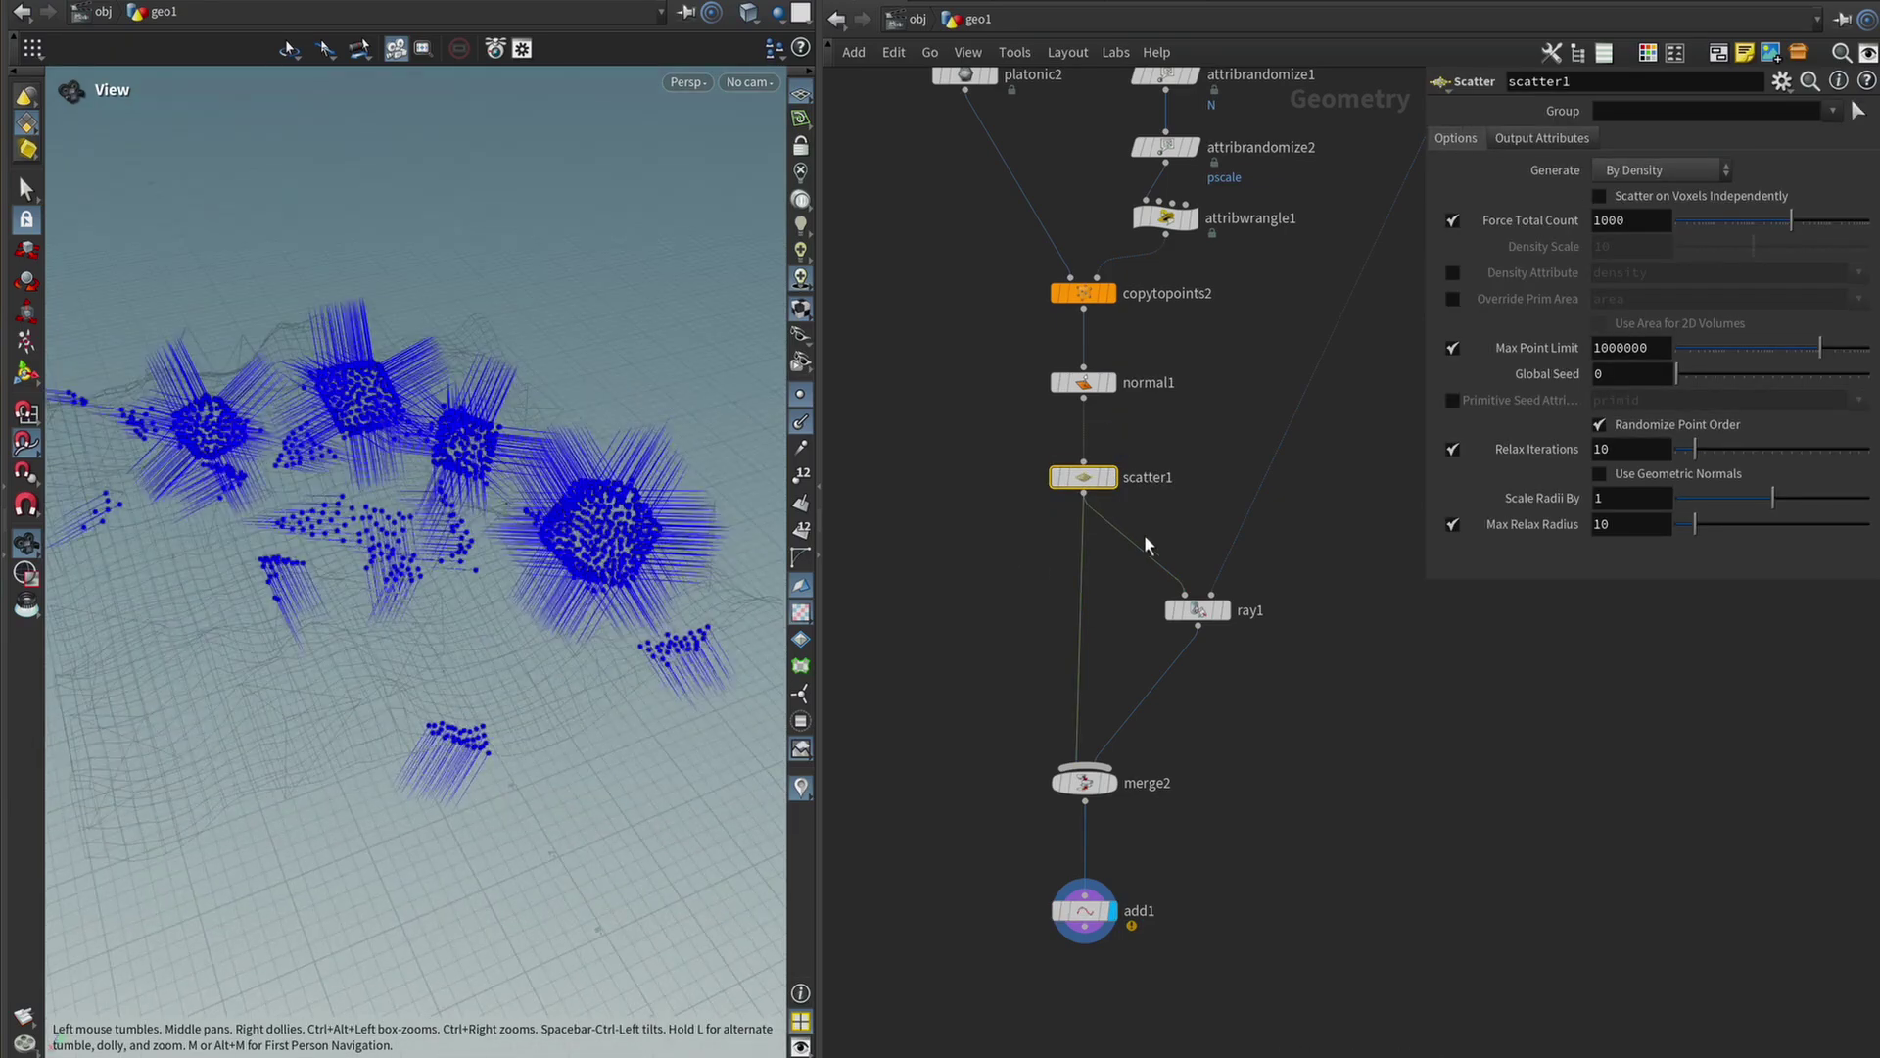
# Display merge2 with point numbers labelled in the viewport.
pyautogui.click(1115, 475)
pyautogui.moveTo(545, 579); pyautogui.dragTo(931, 615)
pyautogui.moveTo(1200, 813); pyautogui.dragTo(1032, 743)
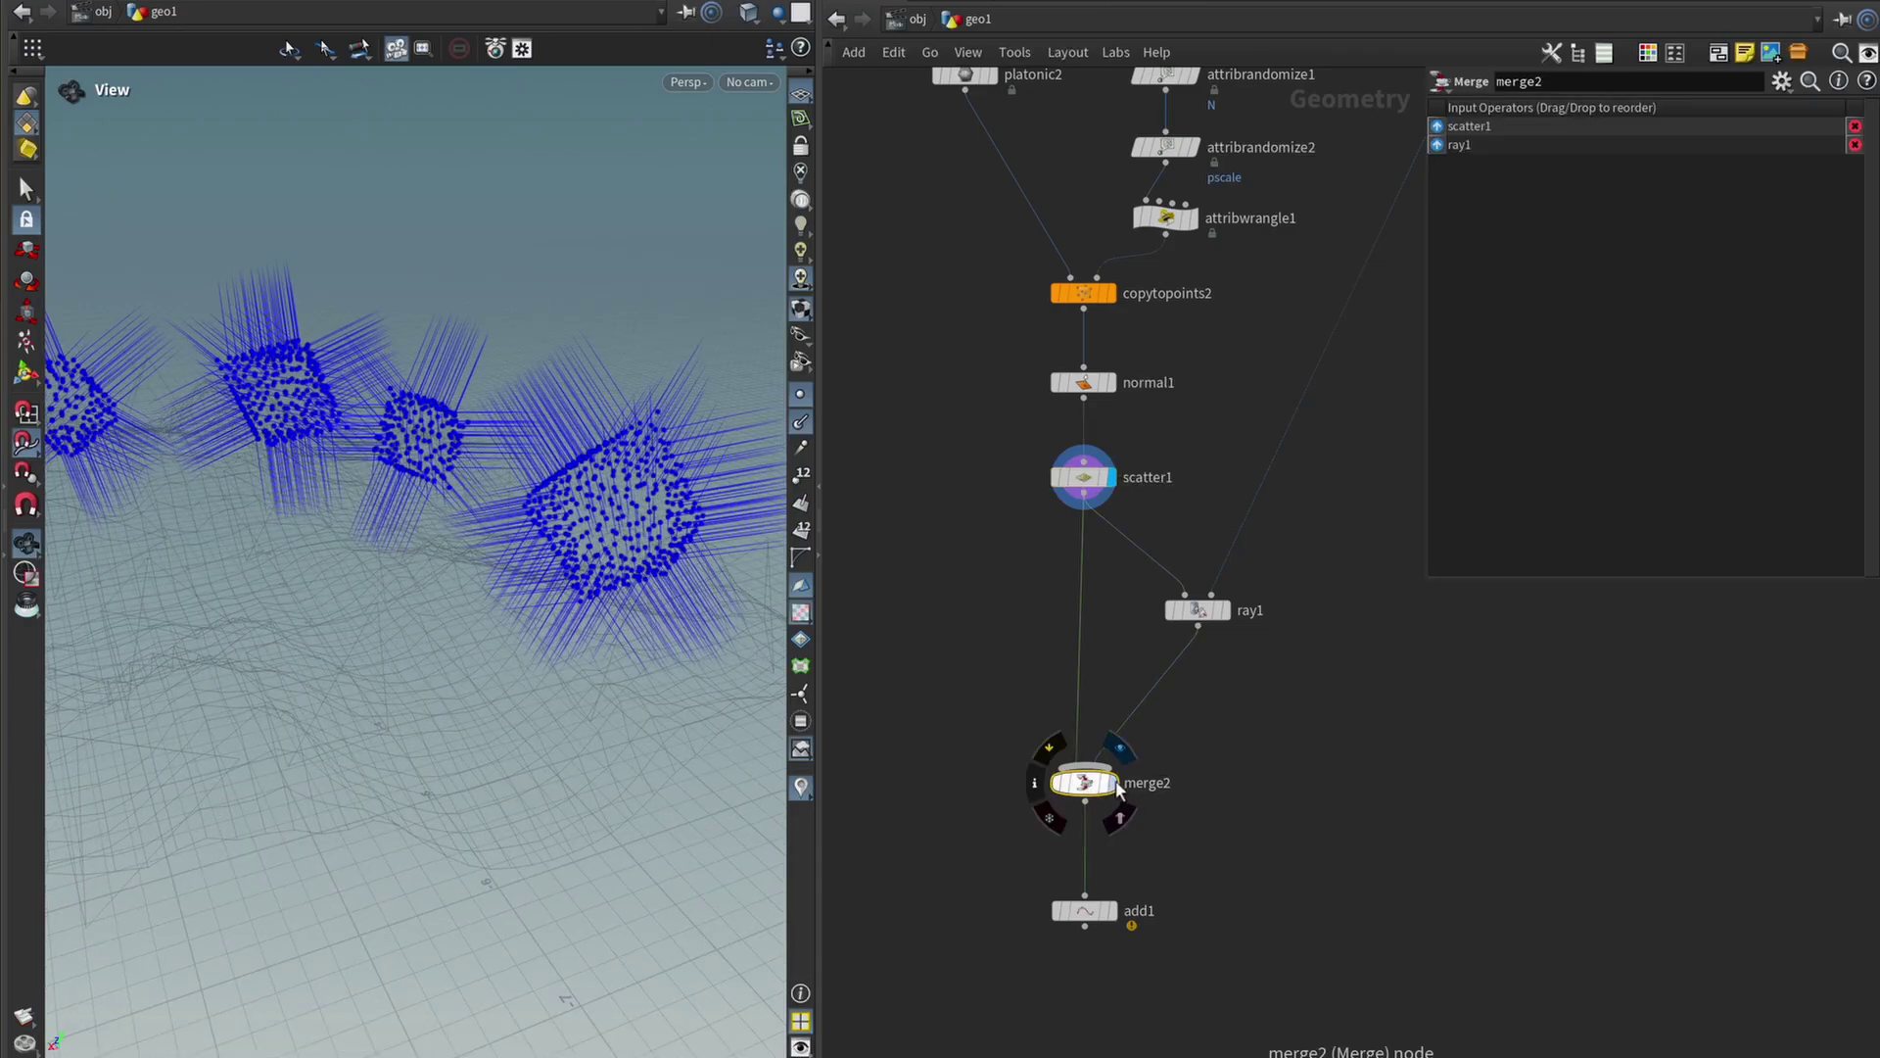
pyautogui.click(1111, 782)
pyautogui.hotkey('ctrl', 'z')
pyautogui.moveTo(696, 474); pyautogui.dragTo(692, 436)
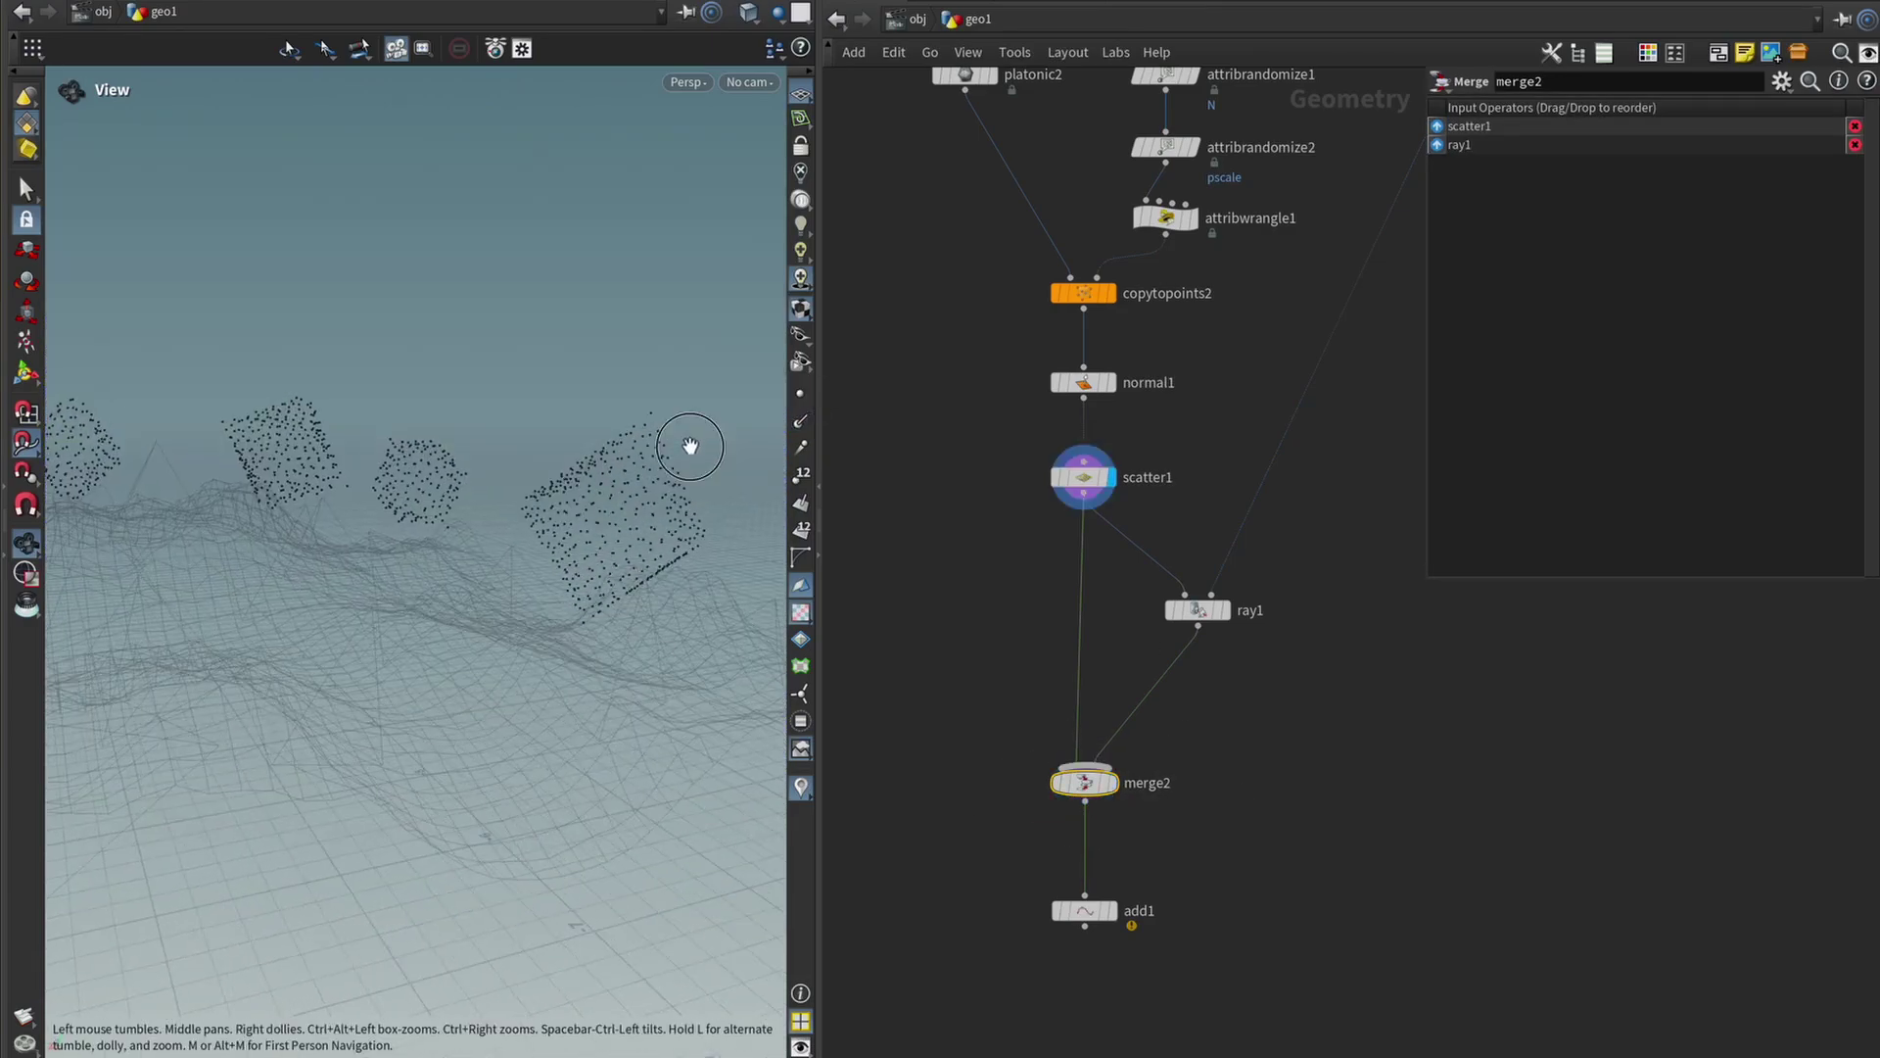
# Compare scatter1's rock points with merge2's combined points, ending on merge2.
pyautogui.click(798, 475)
pyautogui.scroll(3, 772, 494)
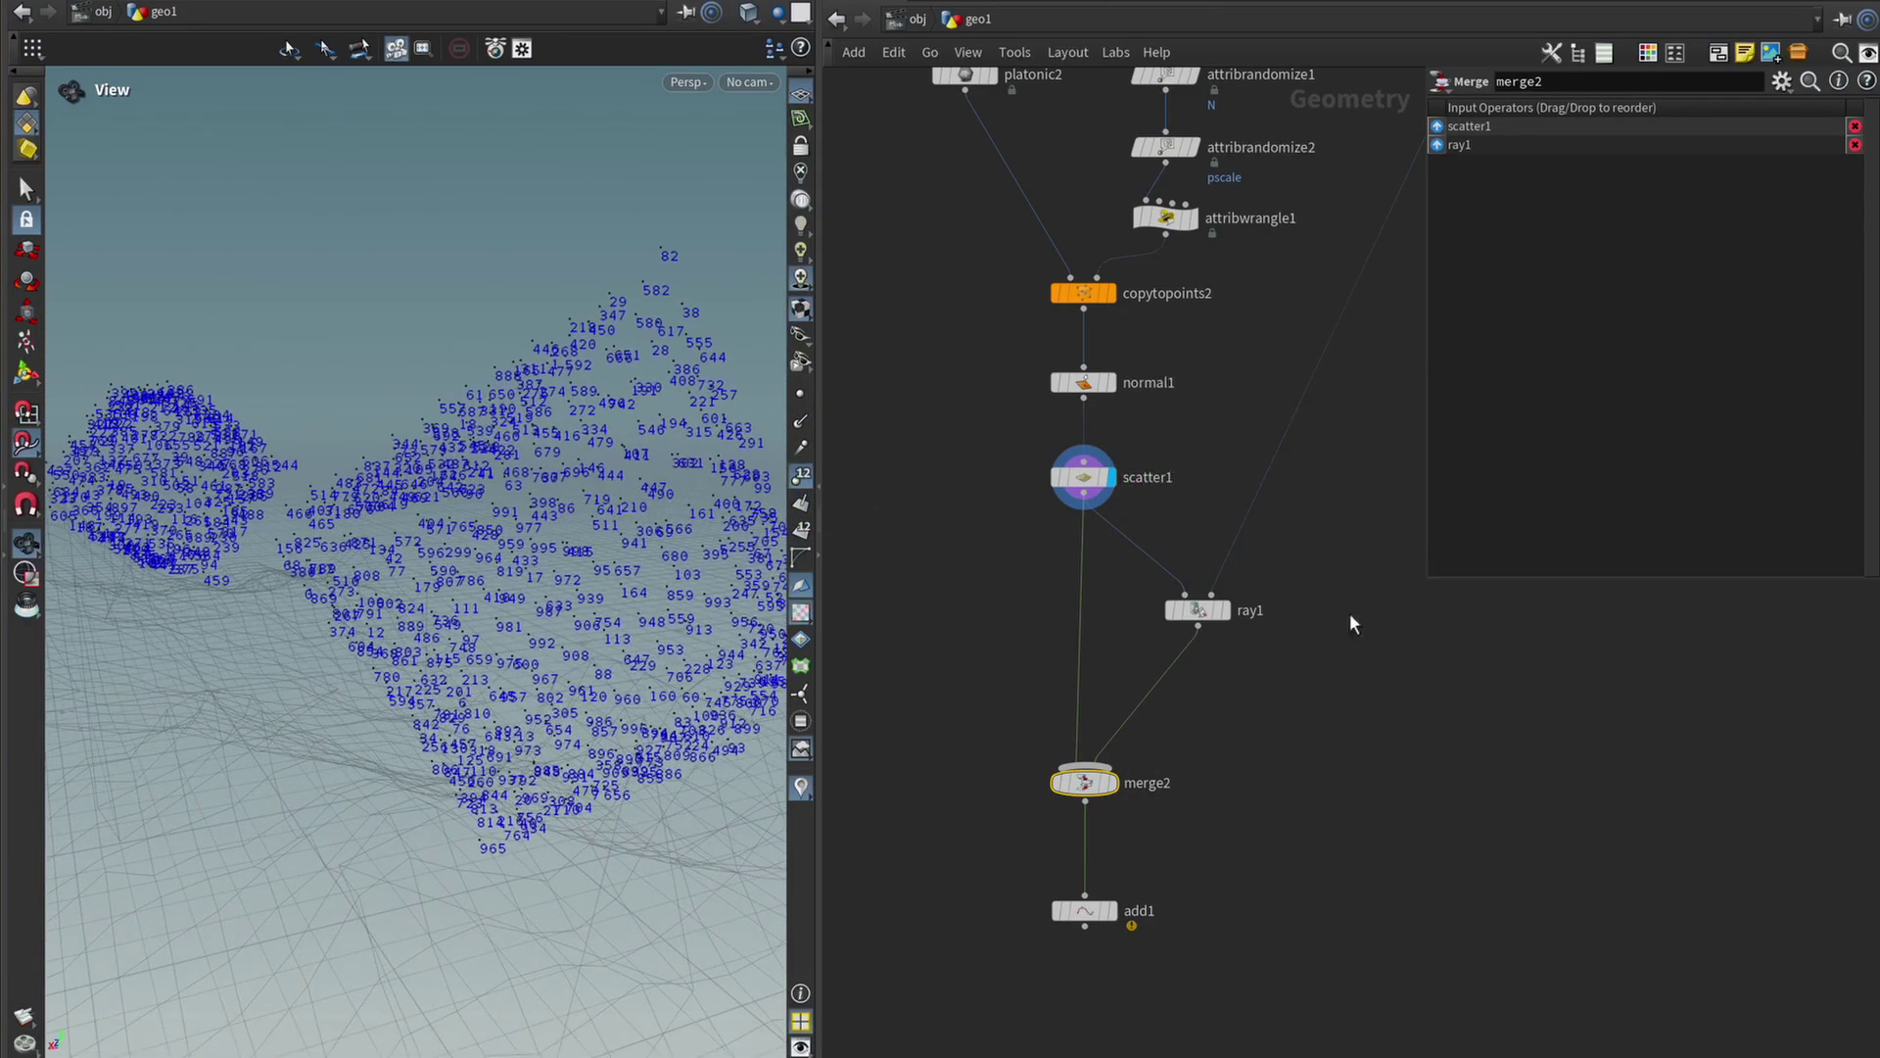
pyautogui.click(1112, 782)
pyautogui.moveTo(545, 323); pyautogui.dragTo(654, 277)
pyautogui.moveTo(596, 541); pyautogui.dragTo(429, 571, button='right')
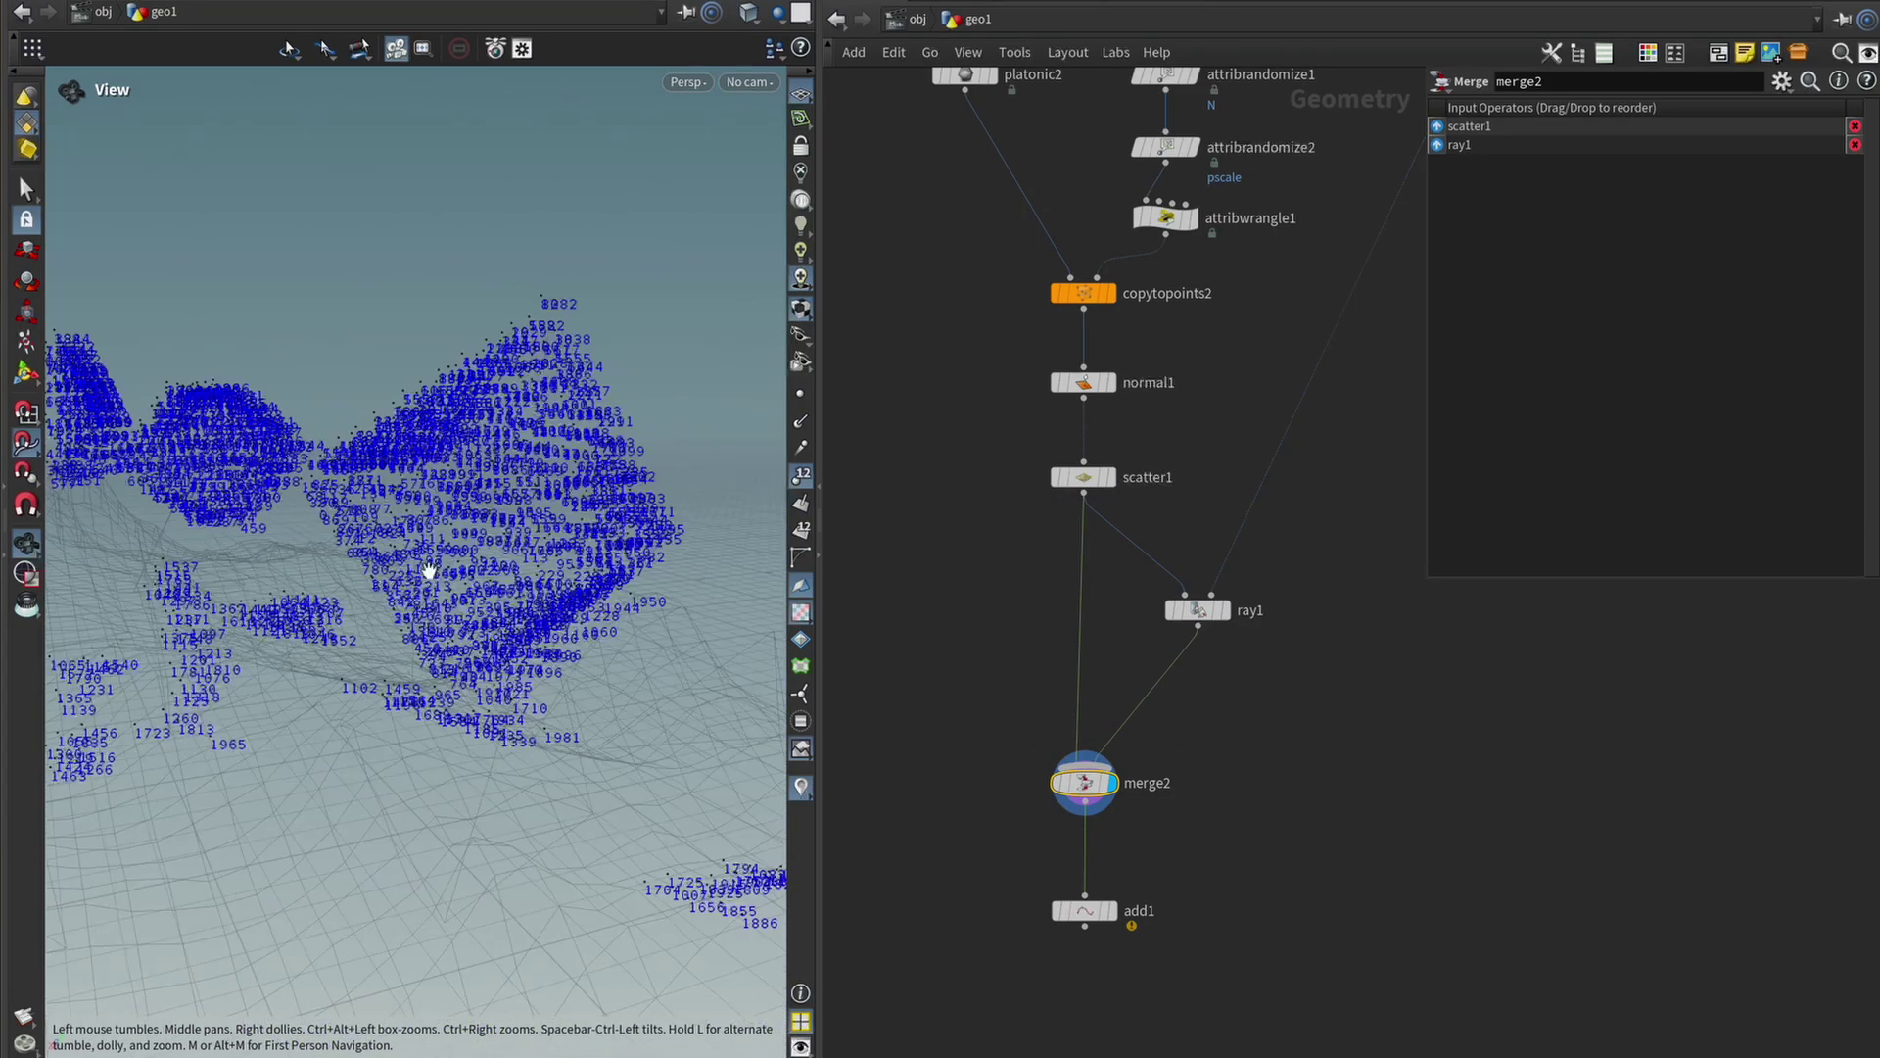
pyautogui.click(1102, 493)
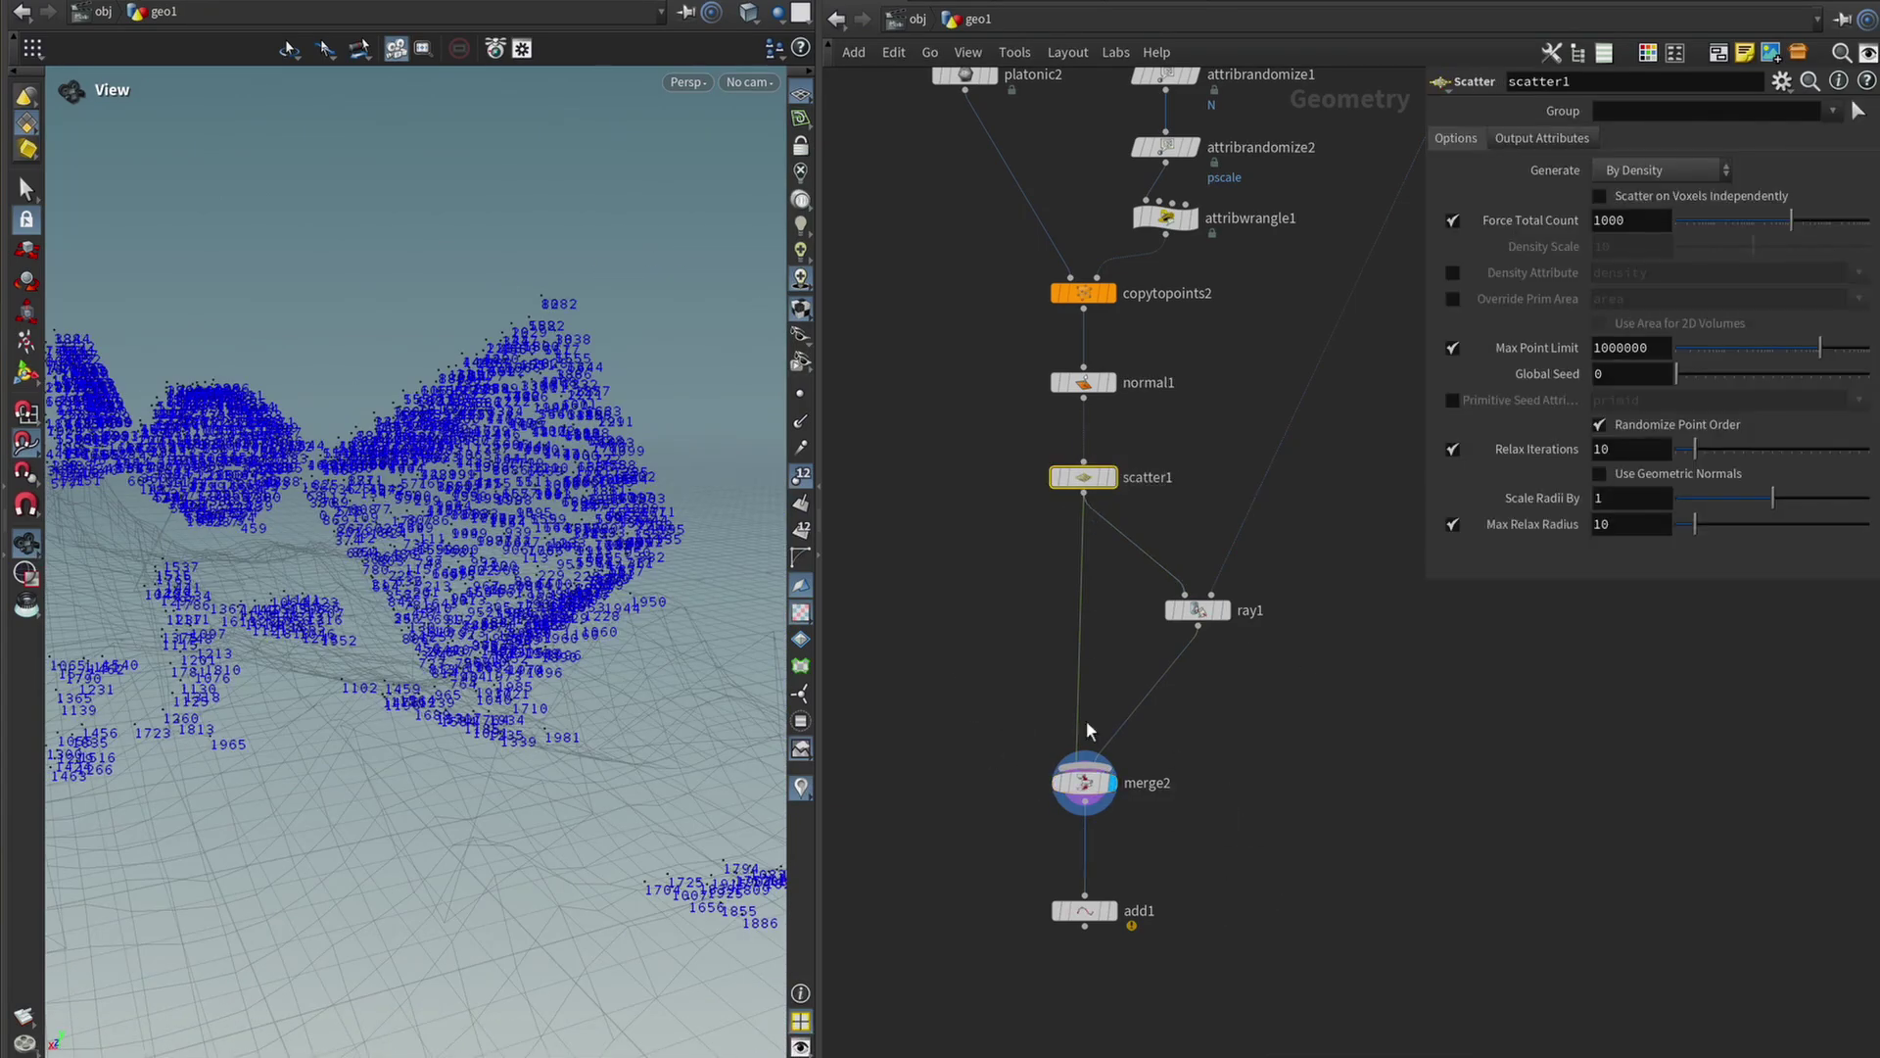
pyautogui.click(1181, 802)
pyautogui.click(1133, 533)
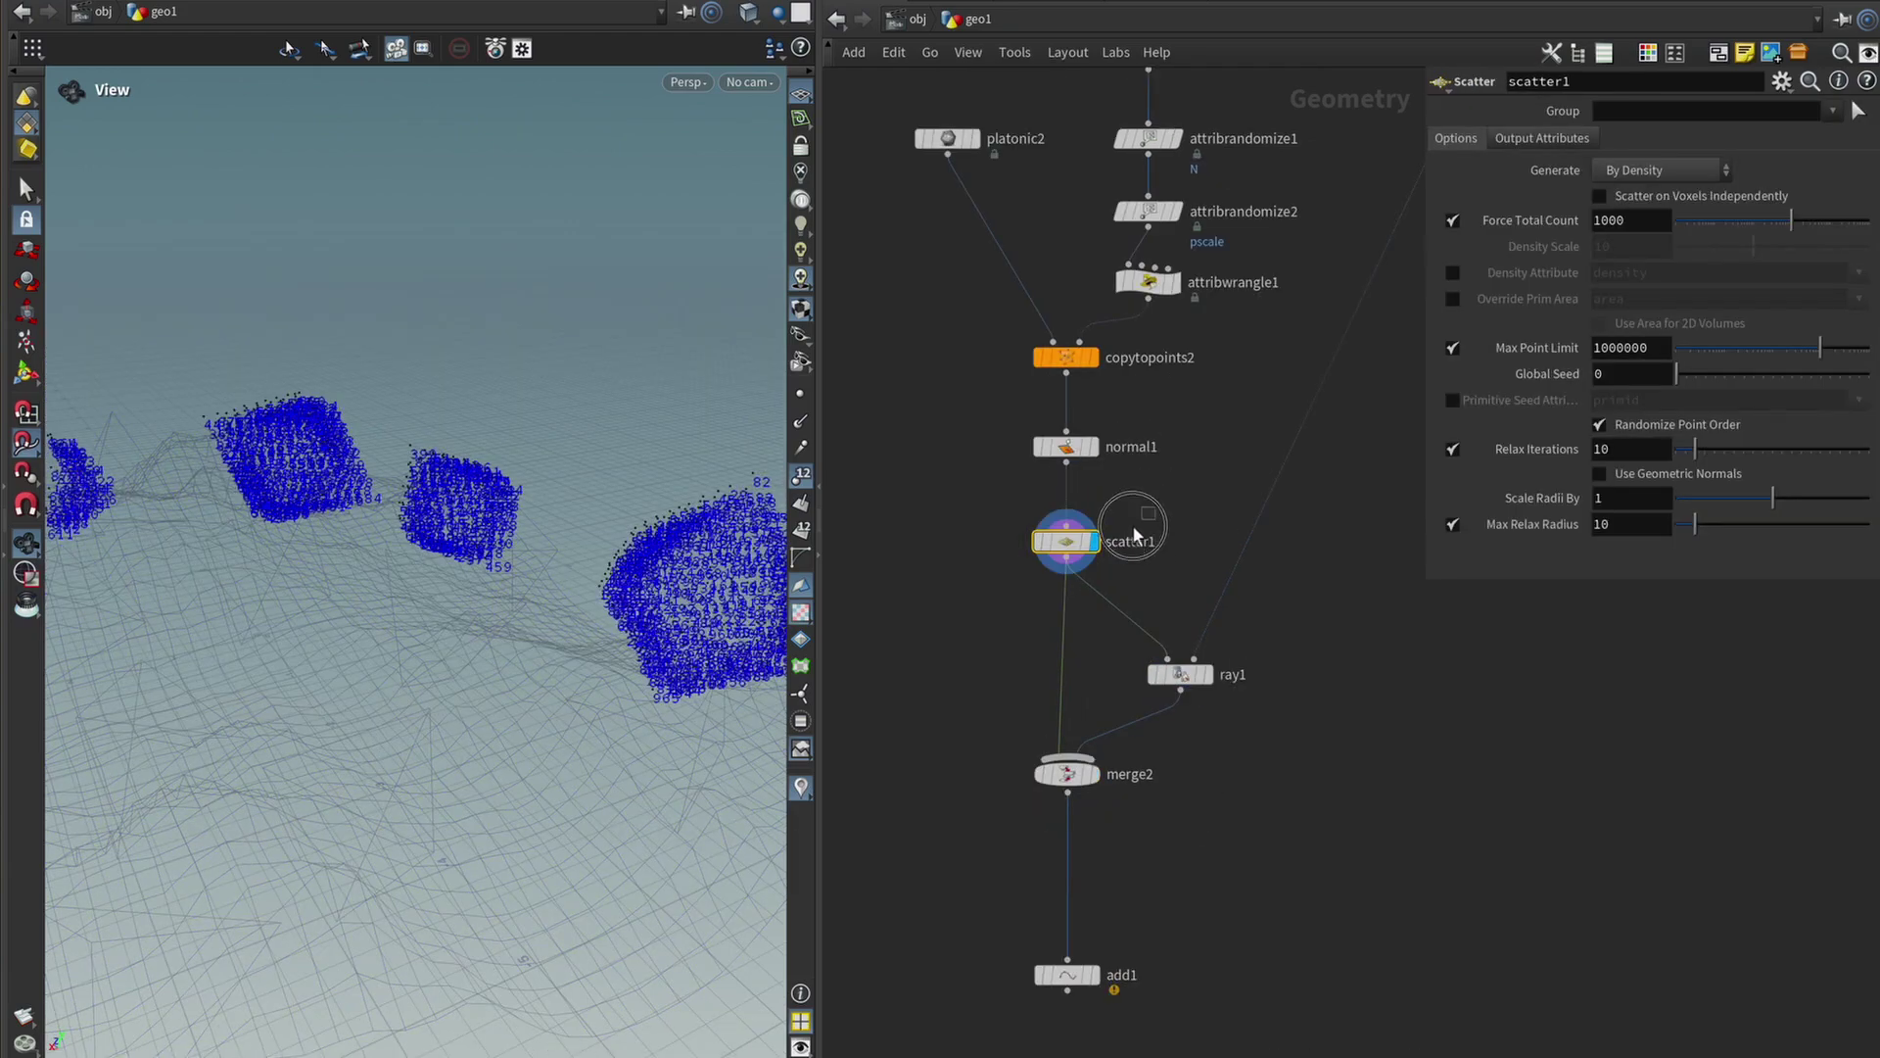
pyautogui.click(1289, 781)
pyautogui.click(1092, 774)
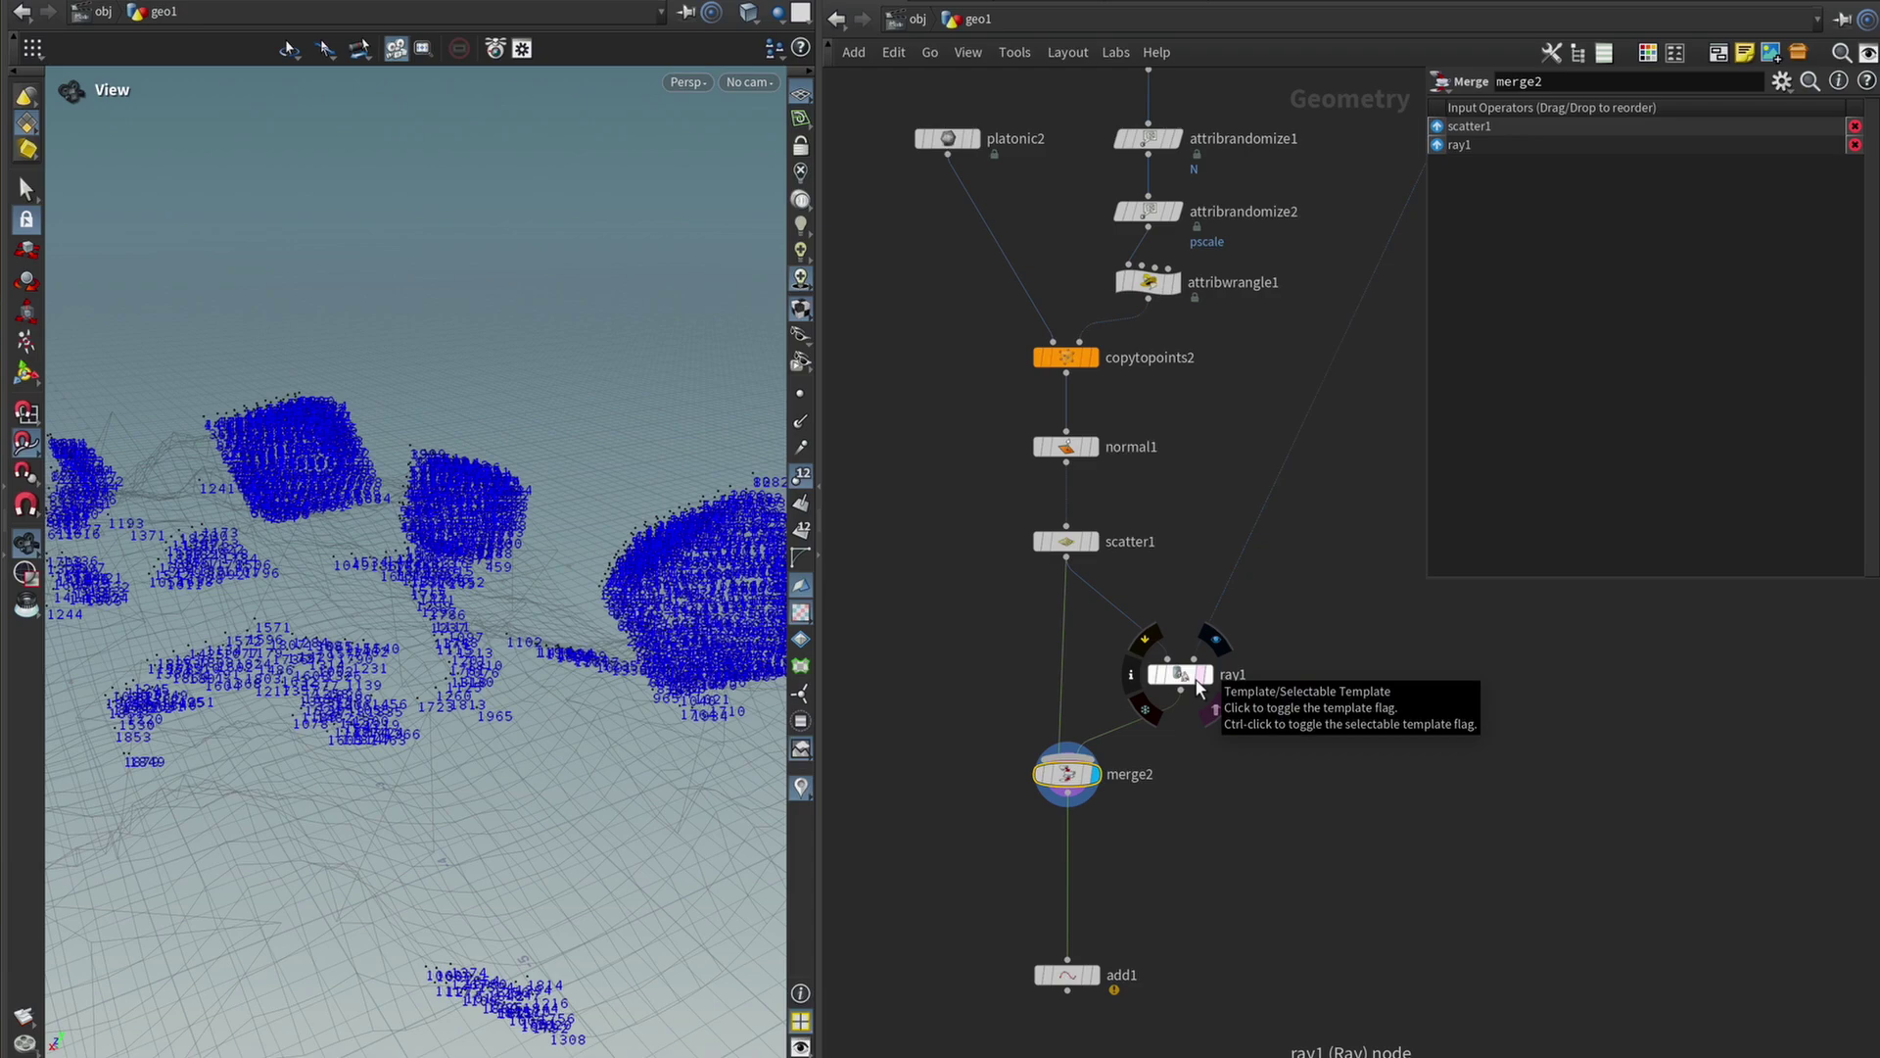
# Insert an Enumerate node after scatter1, feeding ray1 and merge2.
pyautogui.press('Tab')
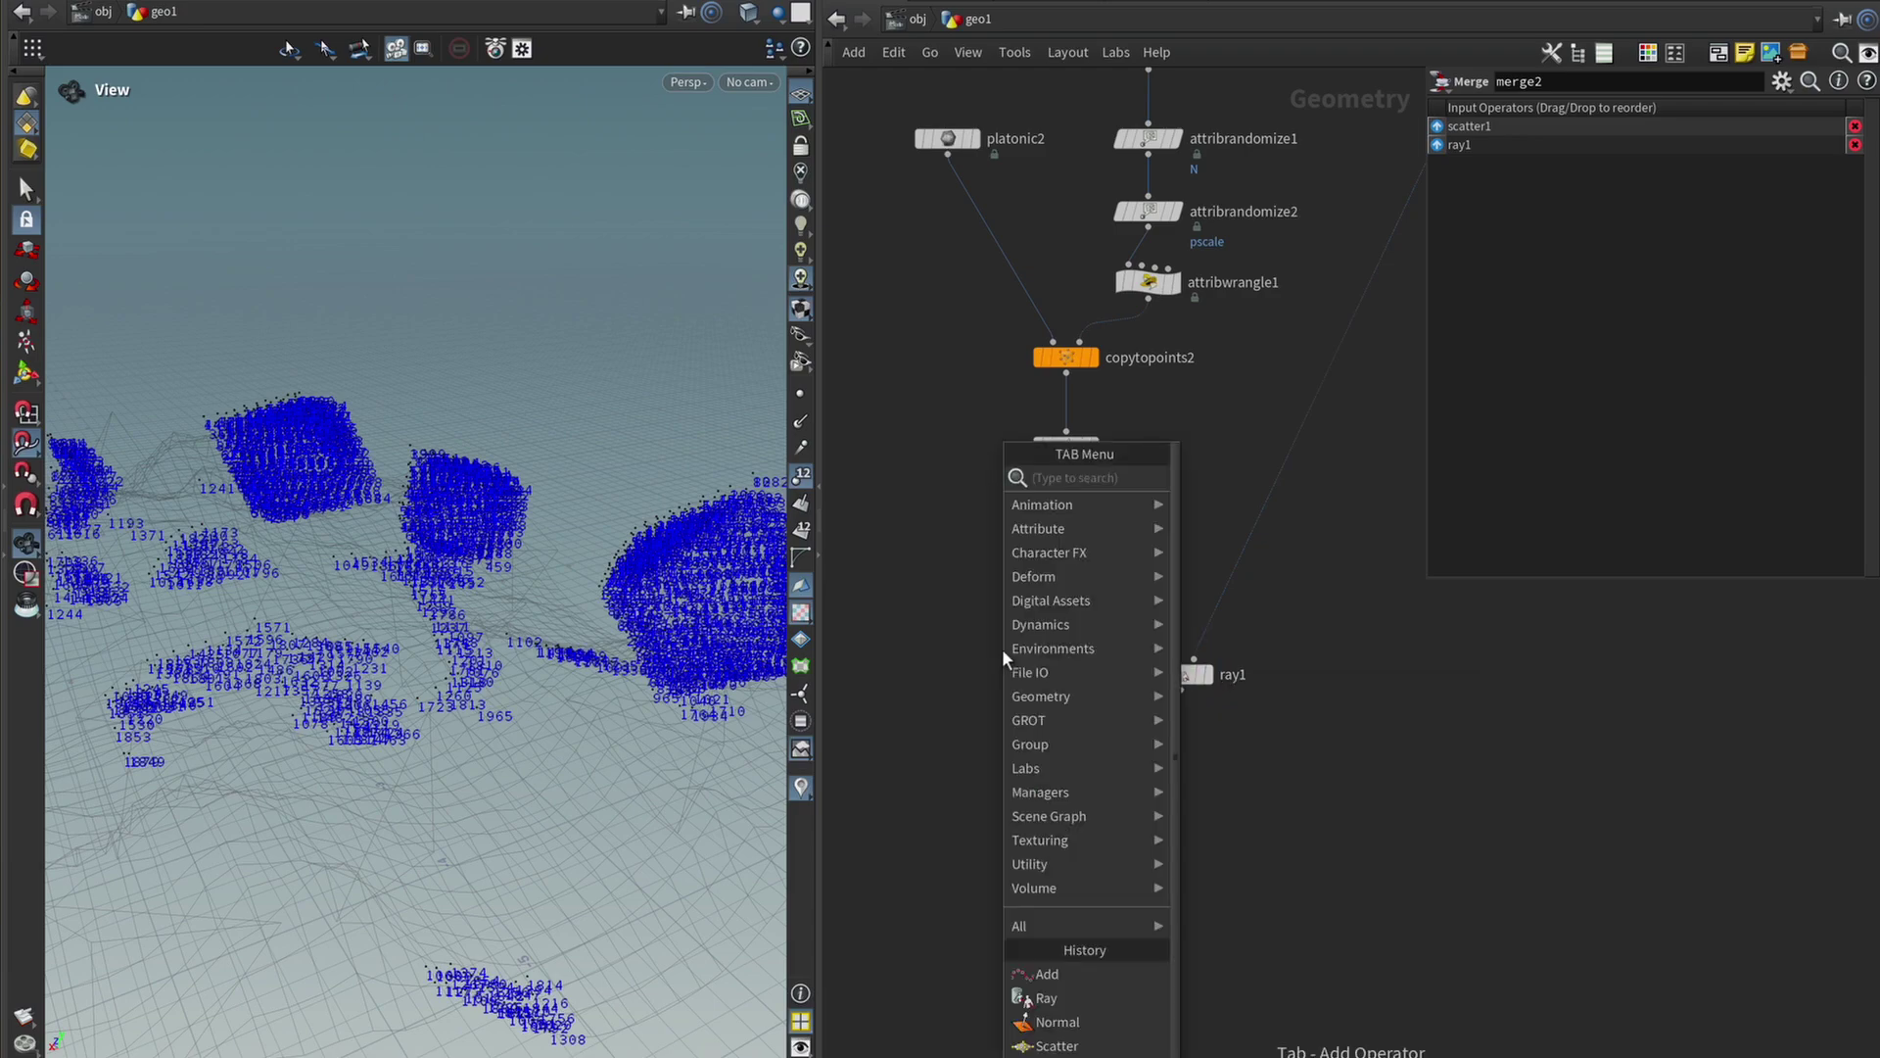
pyautogui.write('fuse')
pyautogui.press('Return')
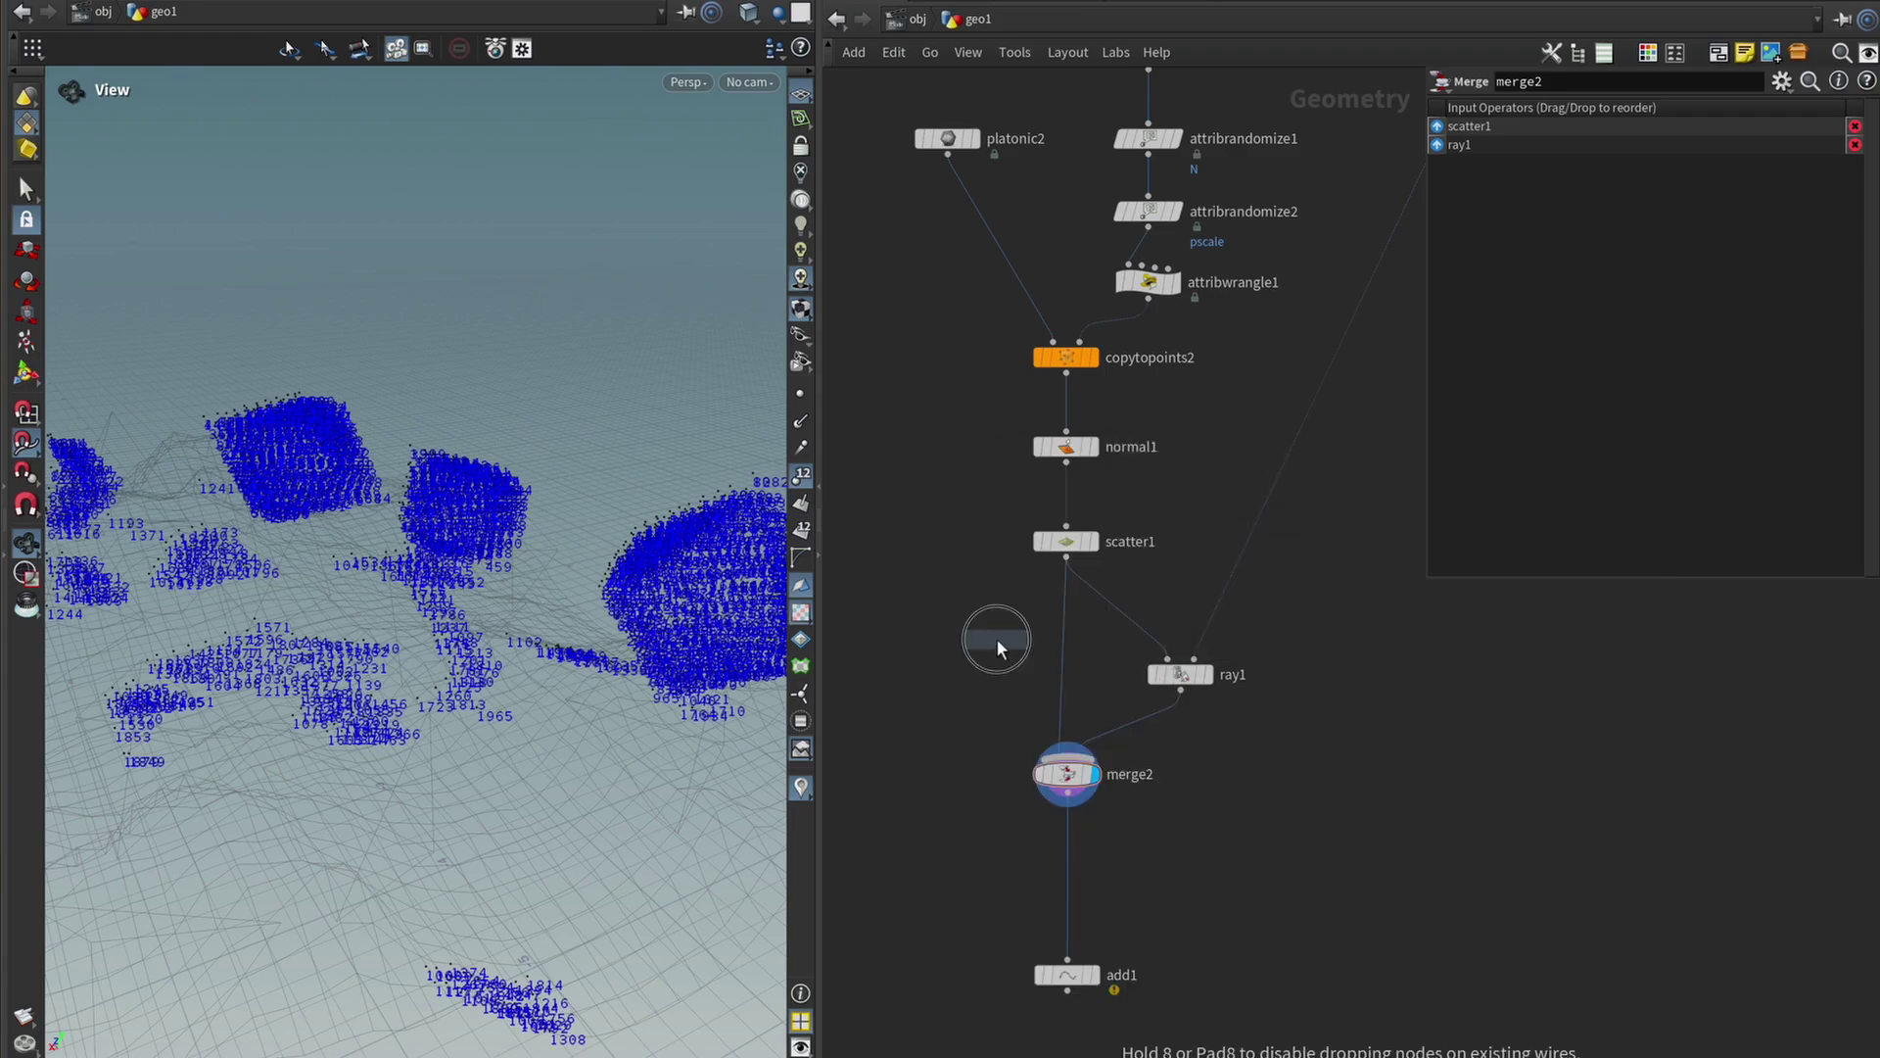
pyautogui.click(996, 637)
pyautogui.moveTo(1066, 558); pyautogui.dragTo(1065, 601)
# Set enumerate1 to write a String point attribute named pt_id.
pyautogui.click(1670, 189)
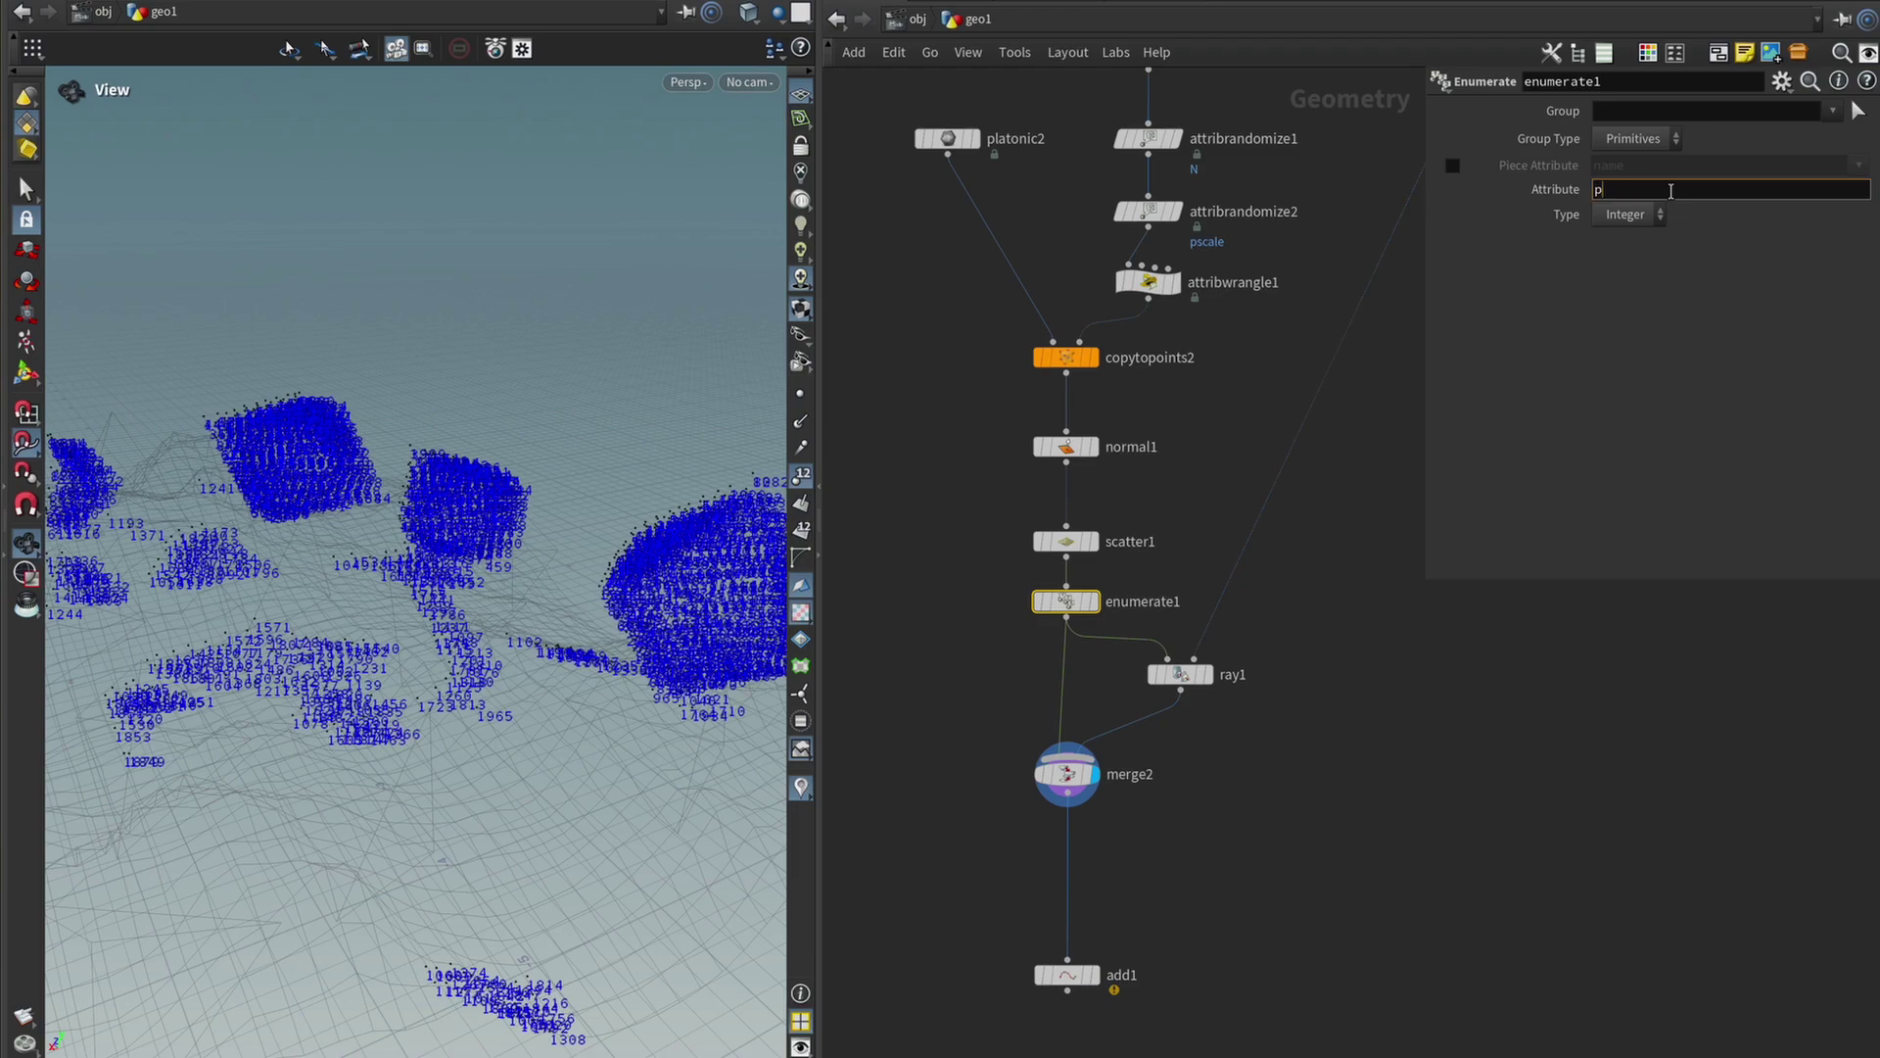
pyautogui.press('Return')
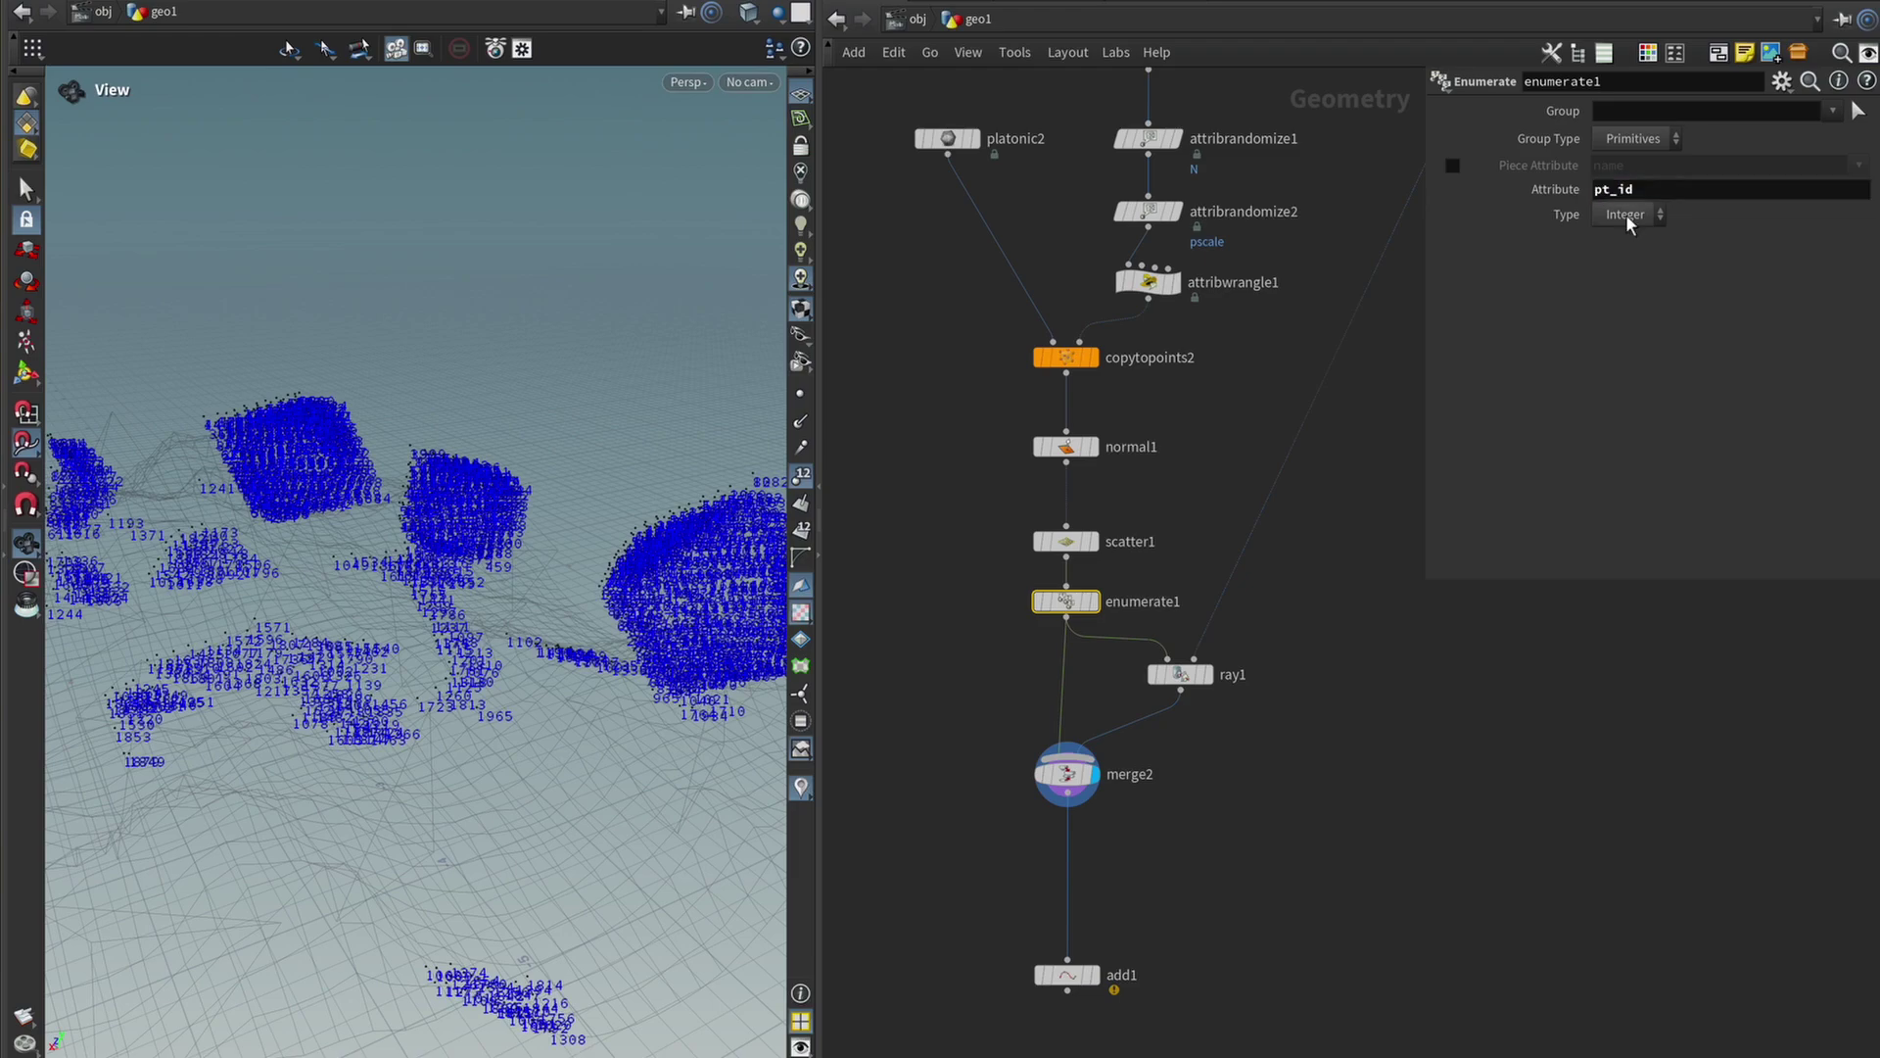
pyautogui.click(1645, 140)
pyautogui.click(1628, 215)
pyautogui.click(1628, 261)
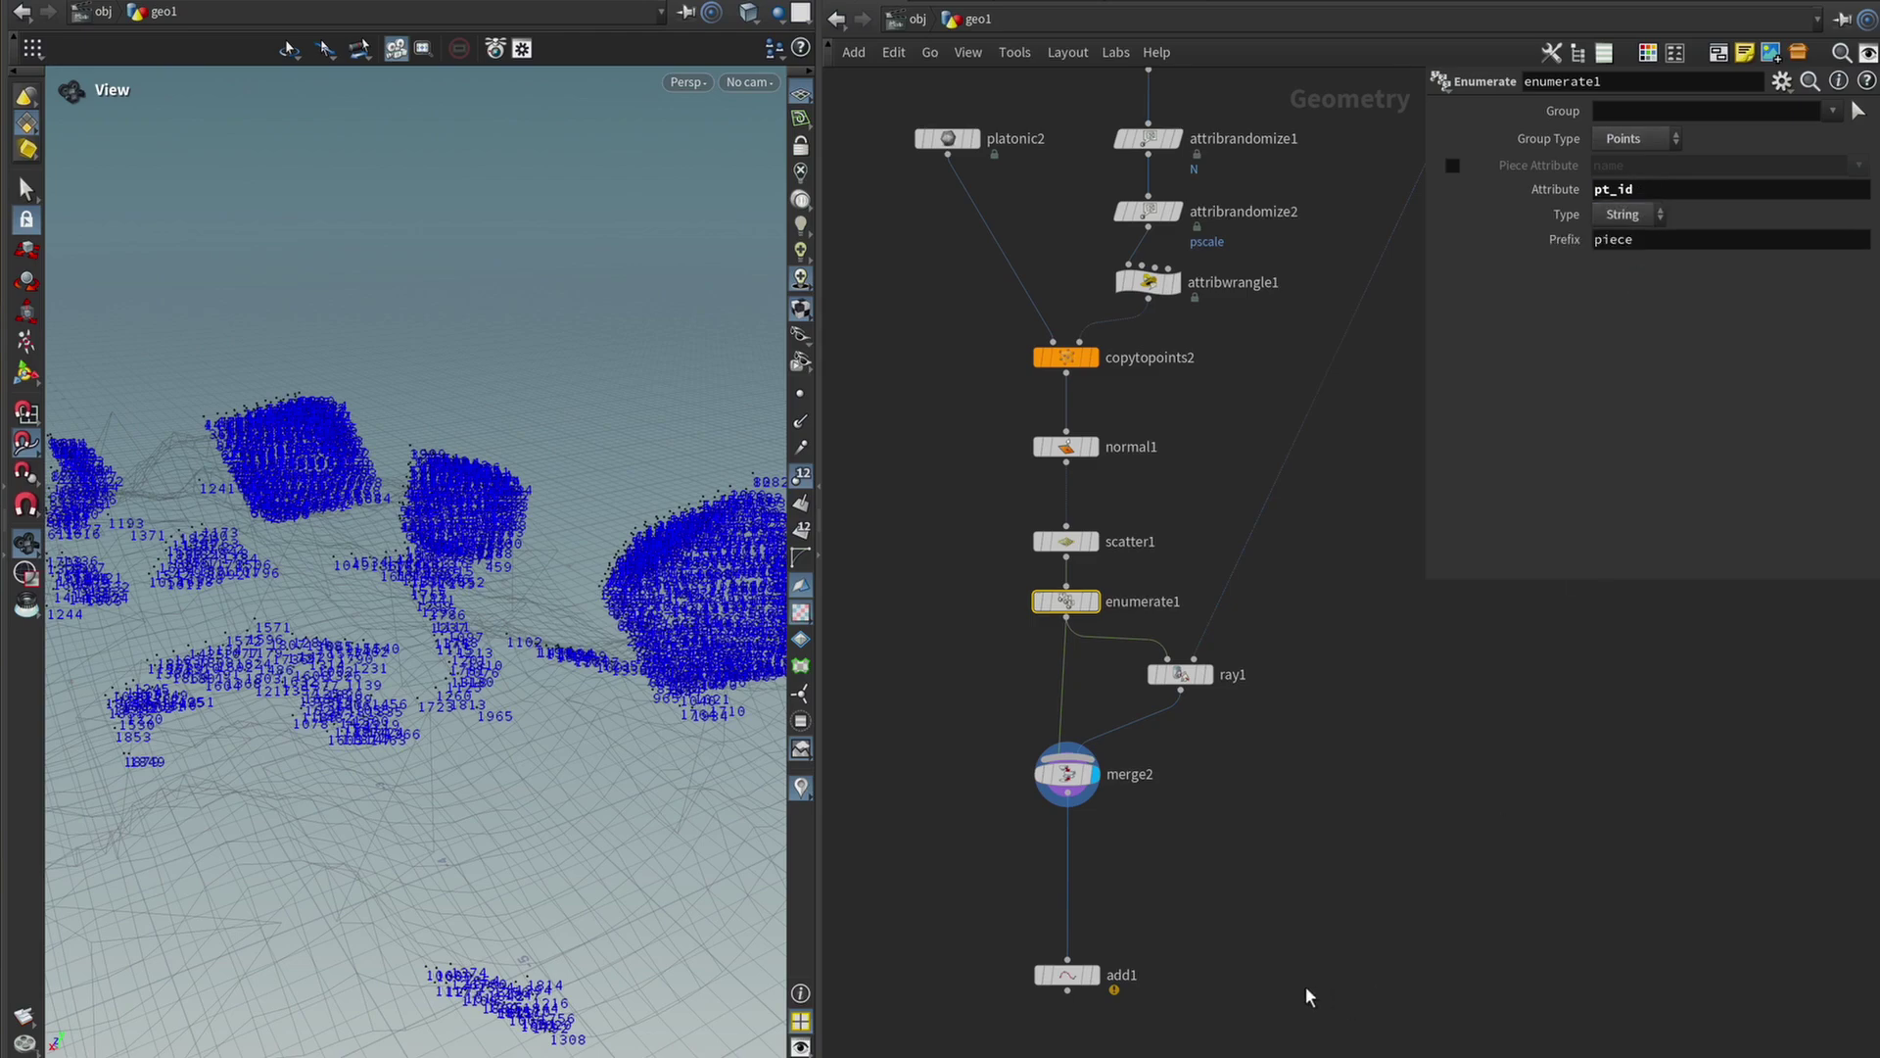
pyautogui.moveTo(1306, 995); pyautogui.dragTo(1347, 864, button='middle')
pyautogui.moveTo(1309, 269); pyautogui.dragTo(1342, 205, button='middle')
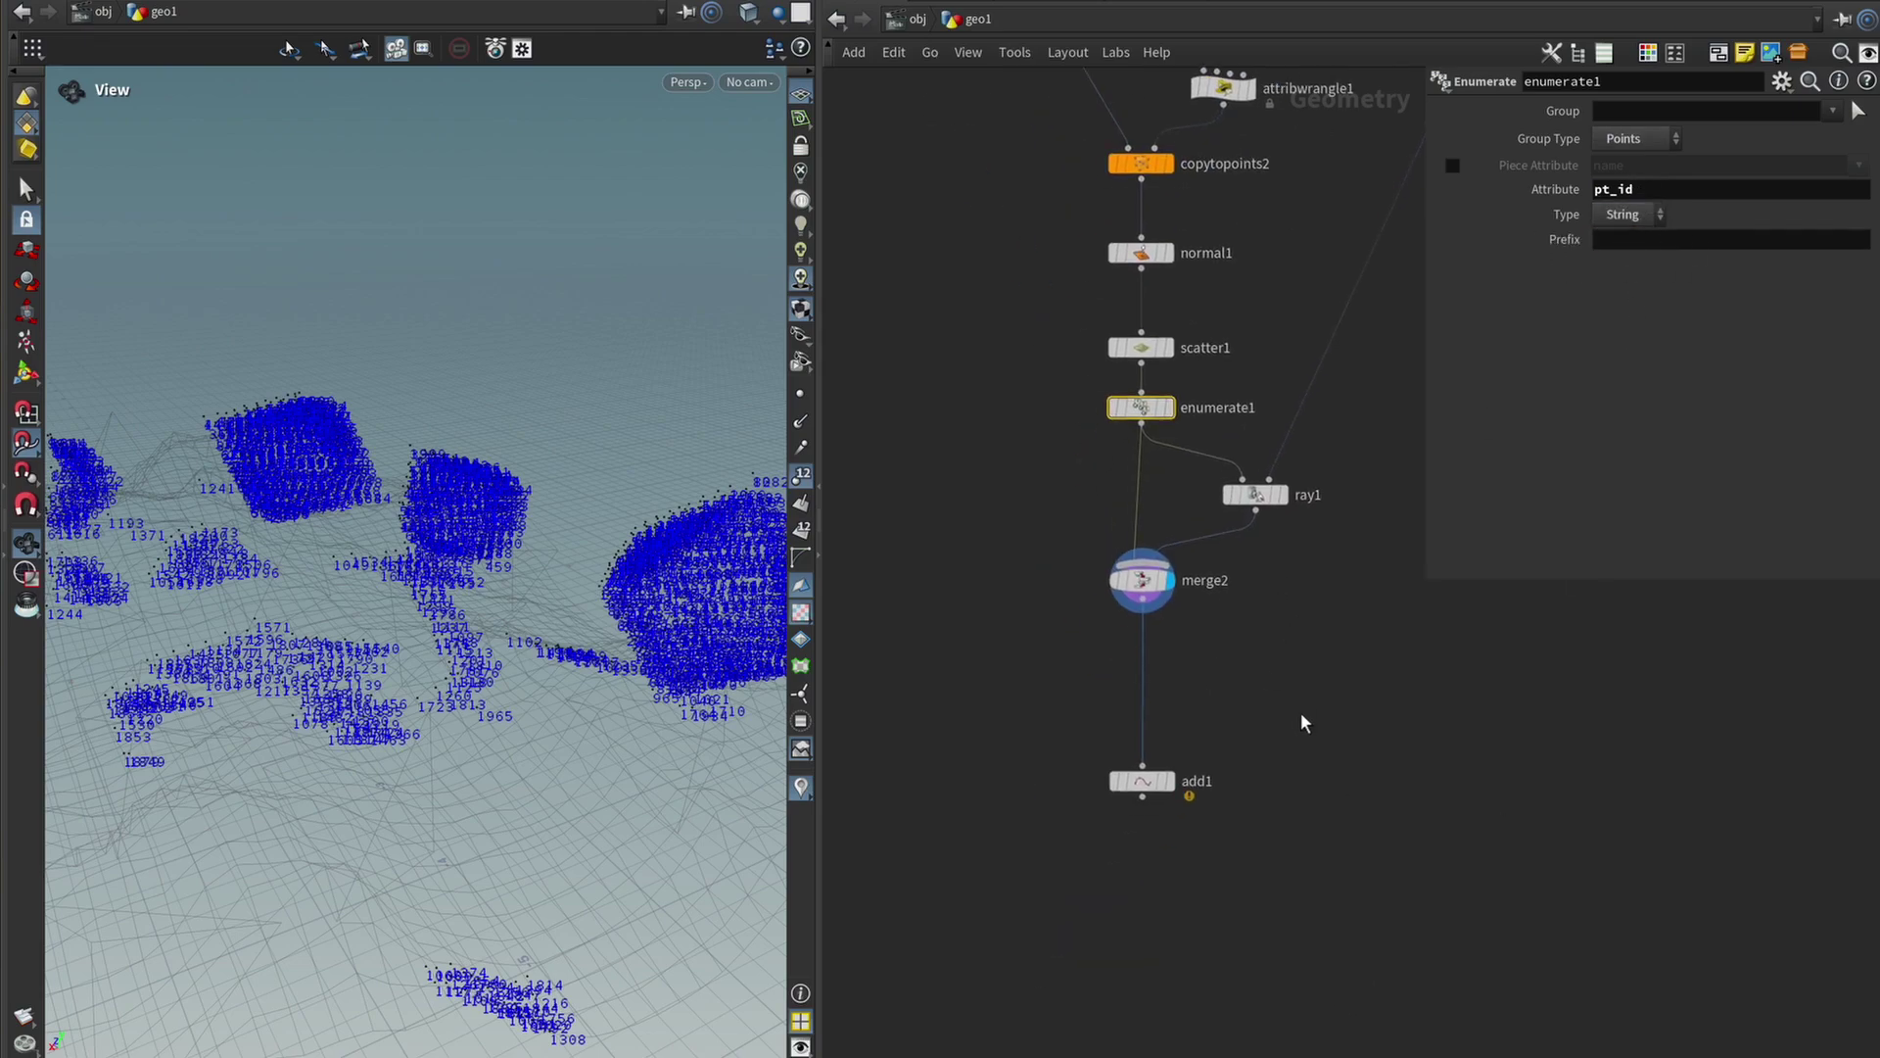
# Set add1's Attribute Name to pt_id, linking each rock point to its terrain point.
pyautogui.click(1155, 784)
pyautogui.moveTo(1172, 799); pyautogui.dragTo(1172, 736)
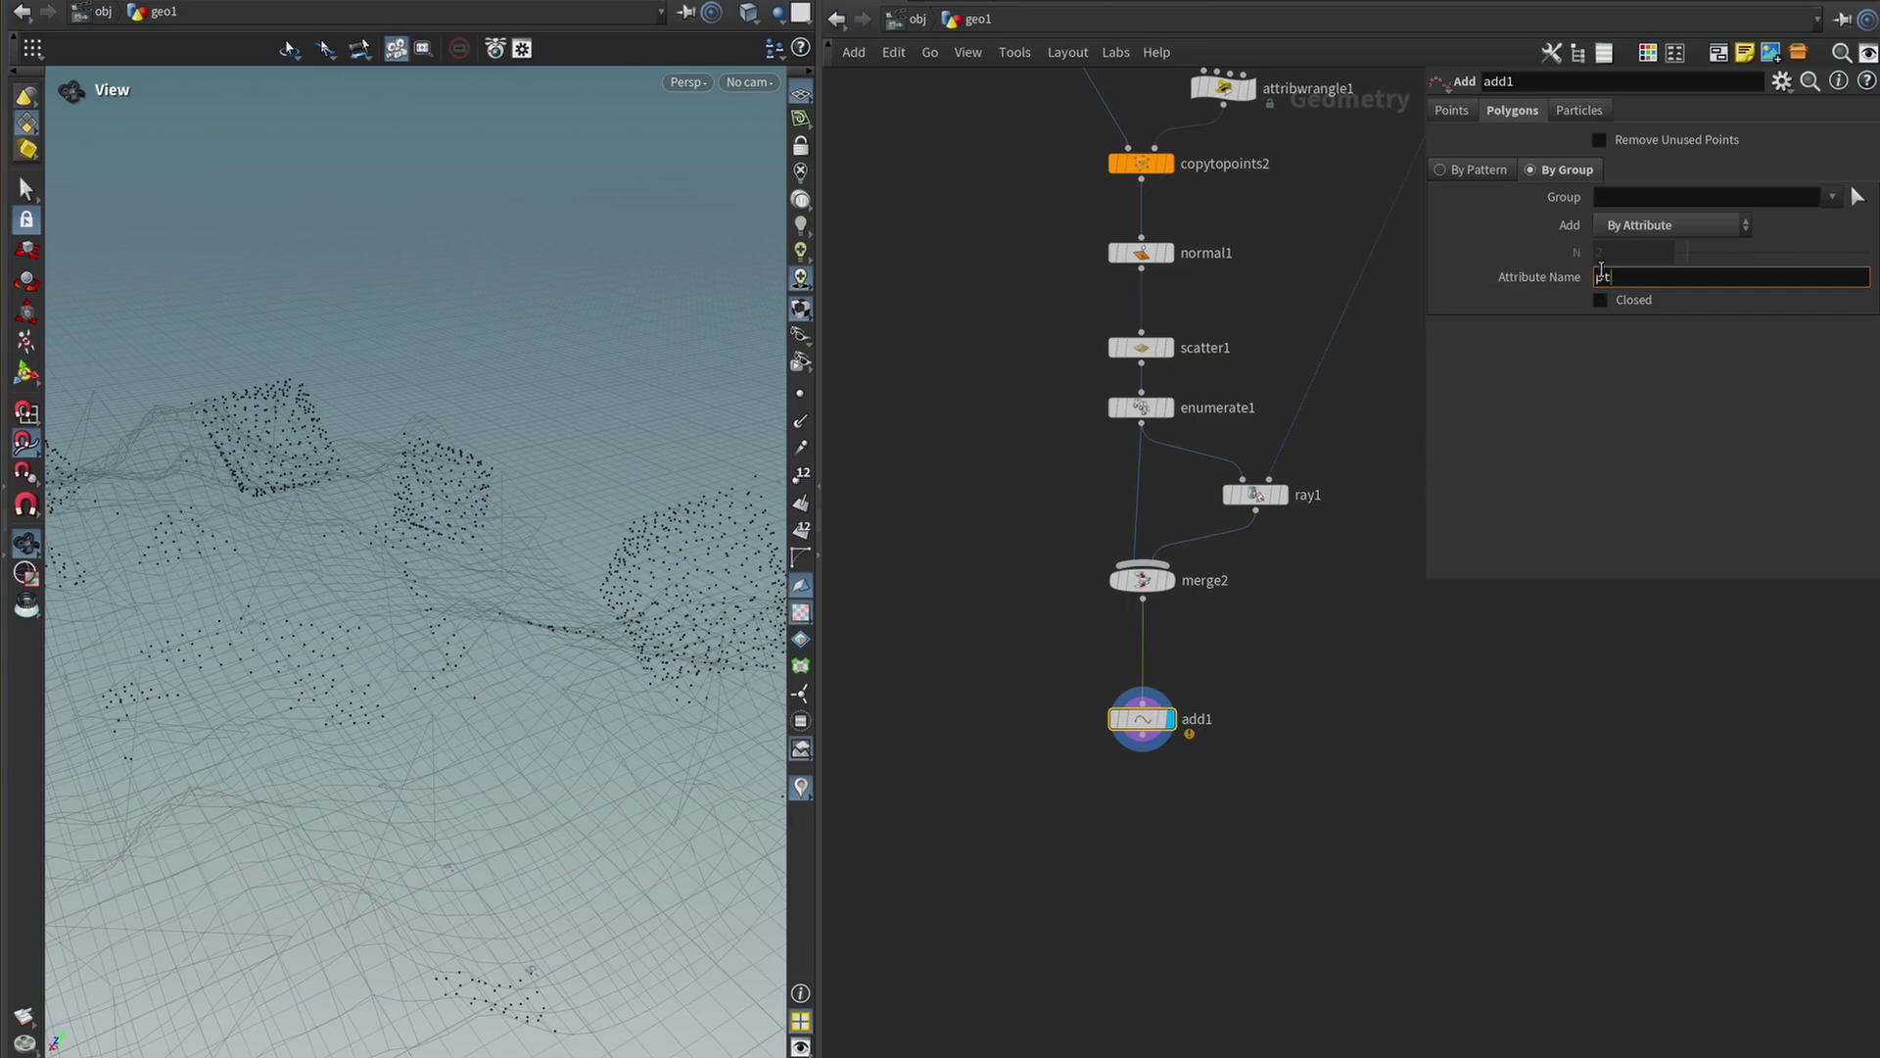
pyautogui.press('Return')
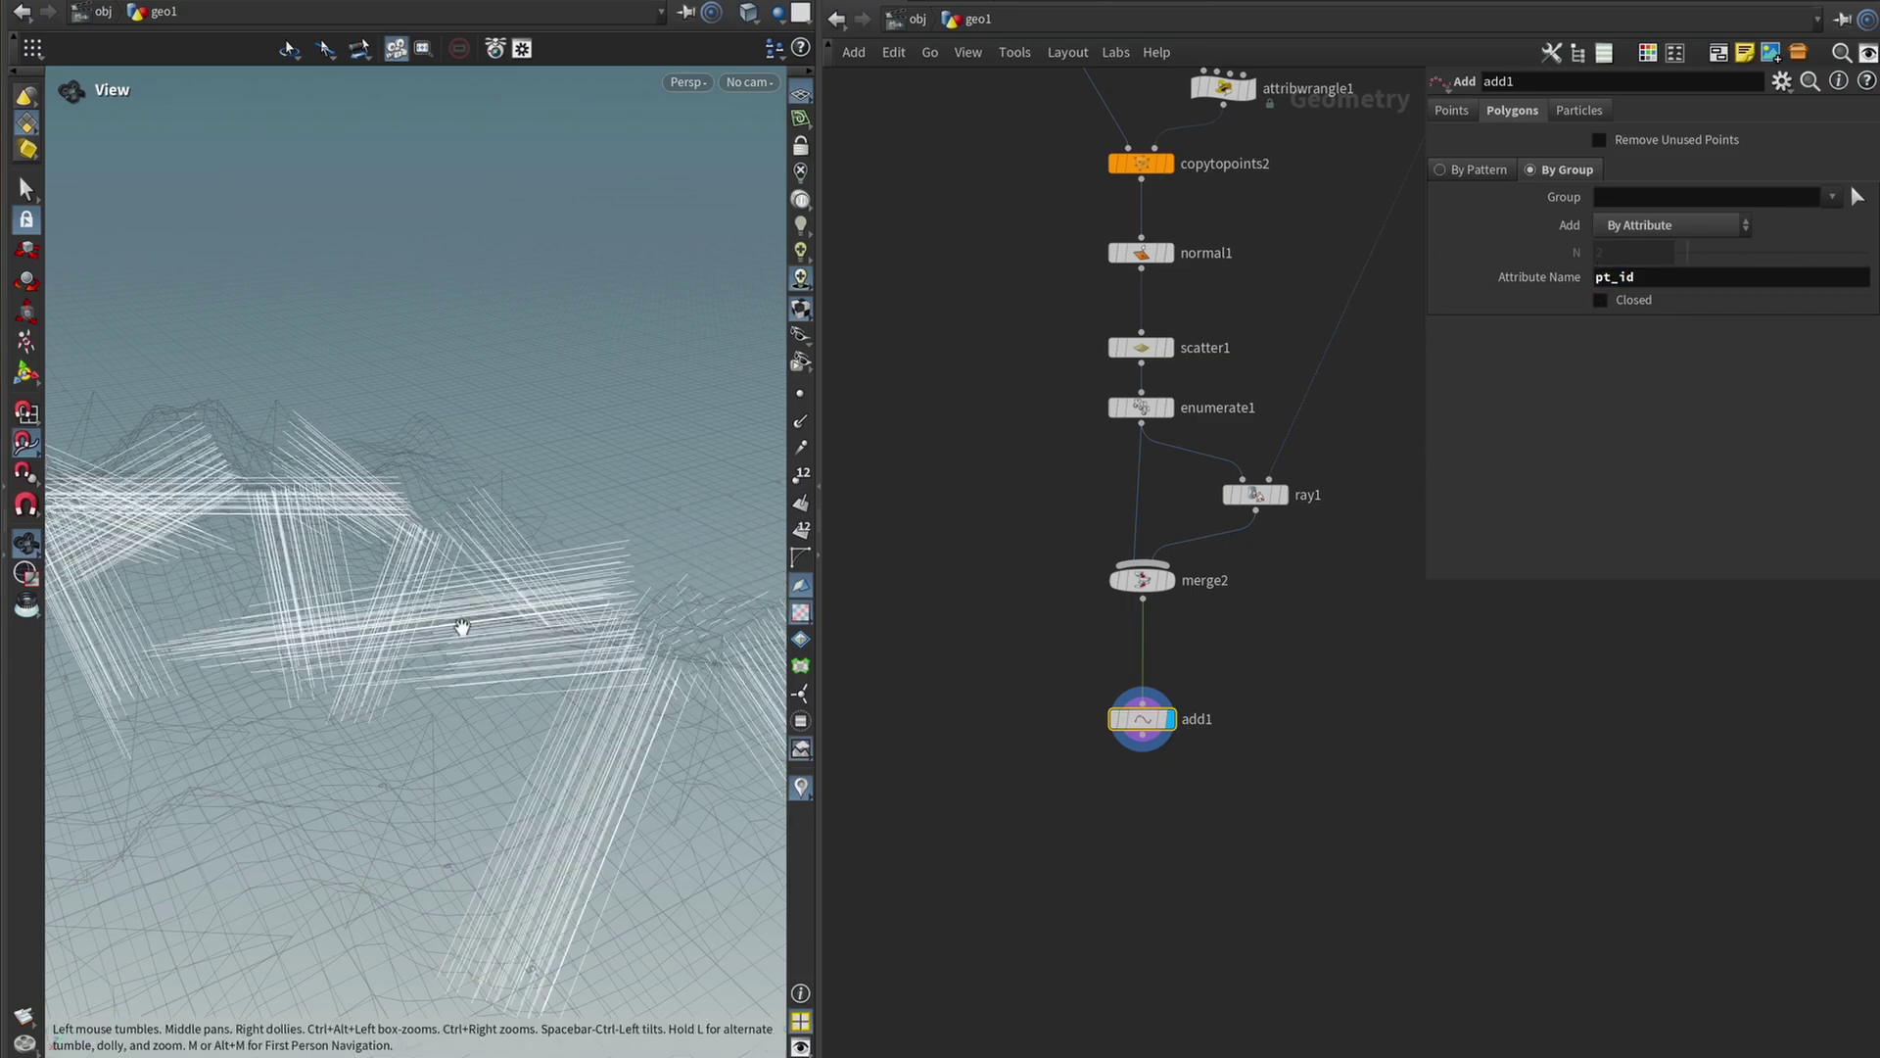
pyautogui.moveTo(461, 621); pyautogui.dragTo(413, 575)
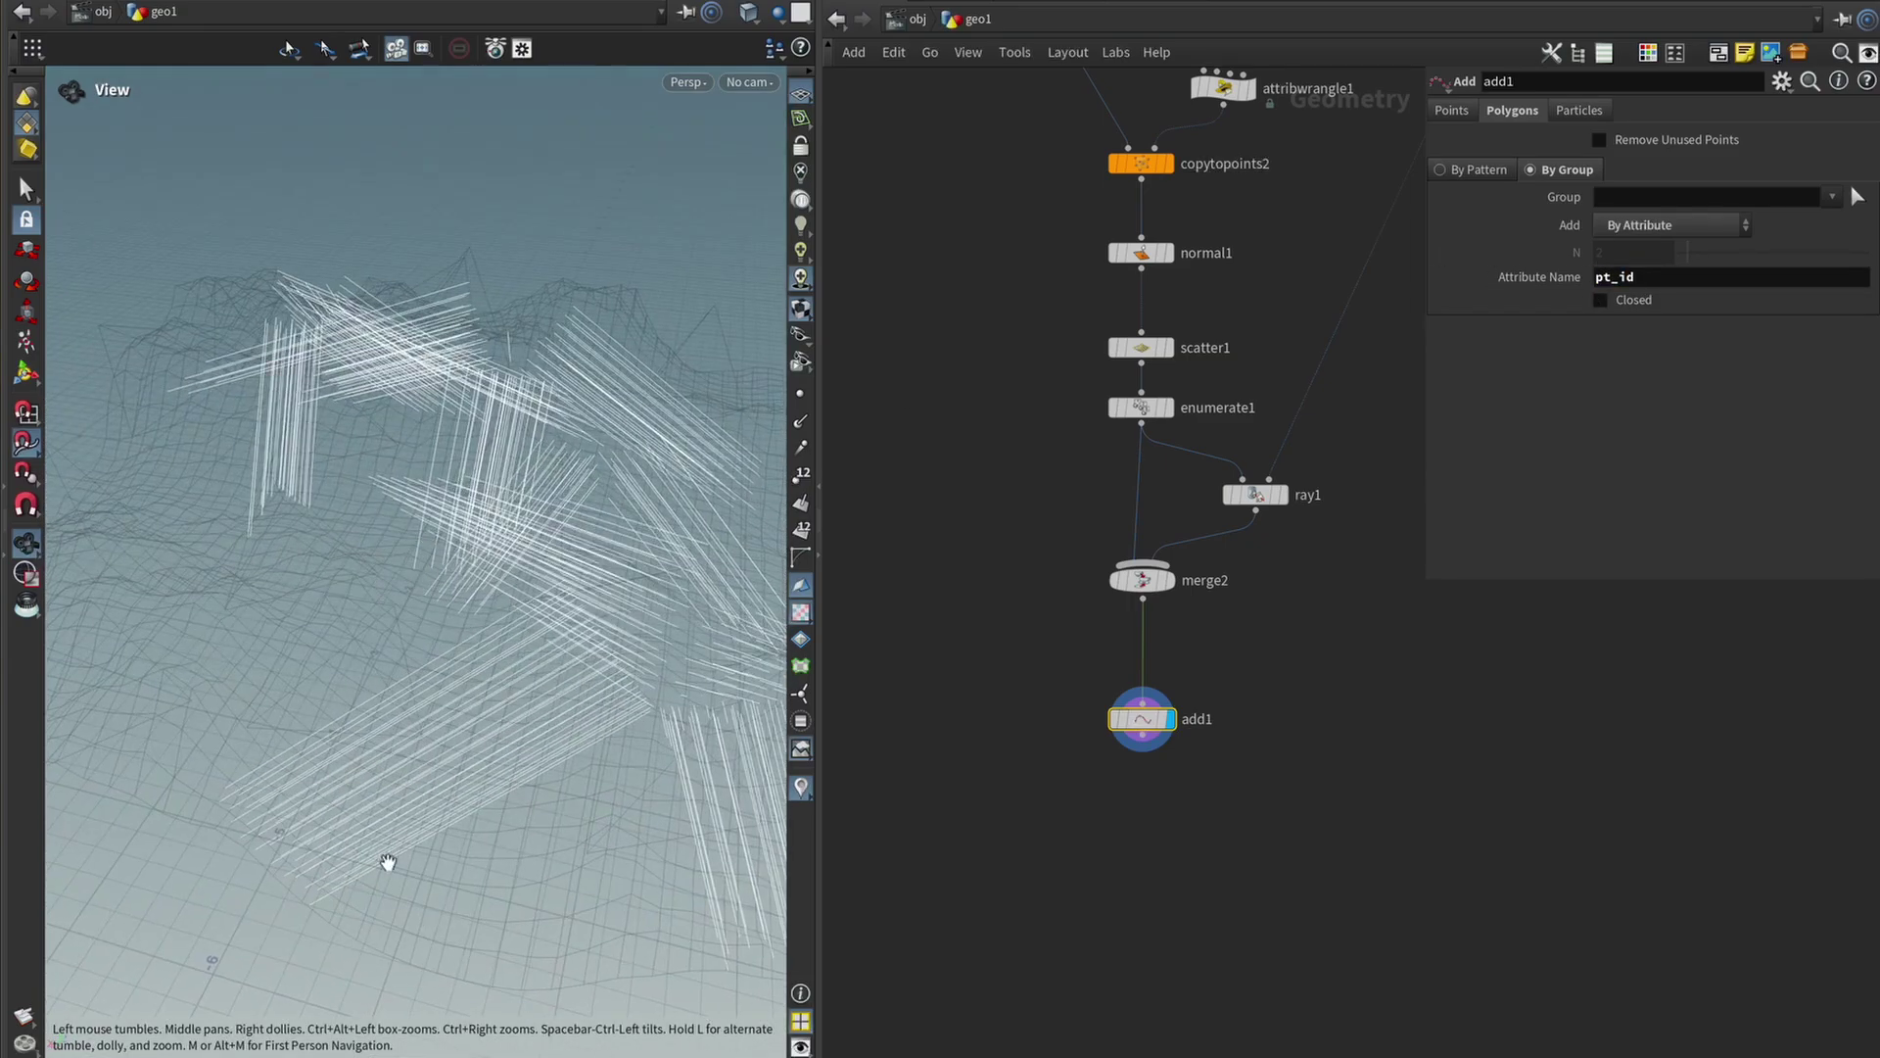
pyautogui.moveTo(682, 709); pyautogui.dragTo(688, 594, button='middle')
pyautogui.moveTo(290, 682); pyautogui.dragTo(560, 442, button='middle')
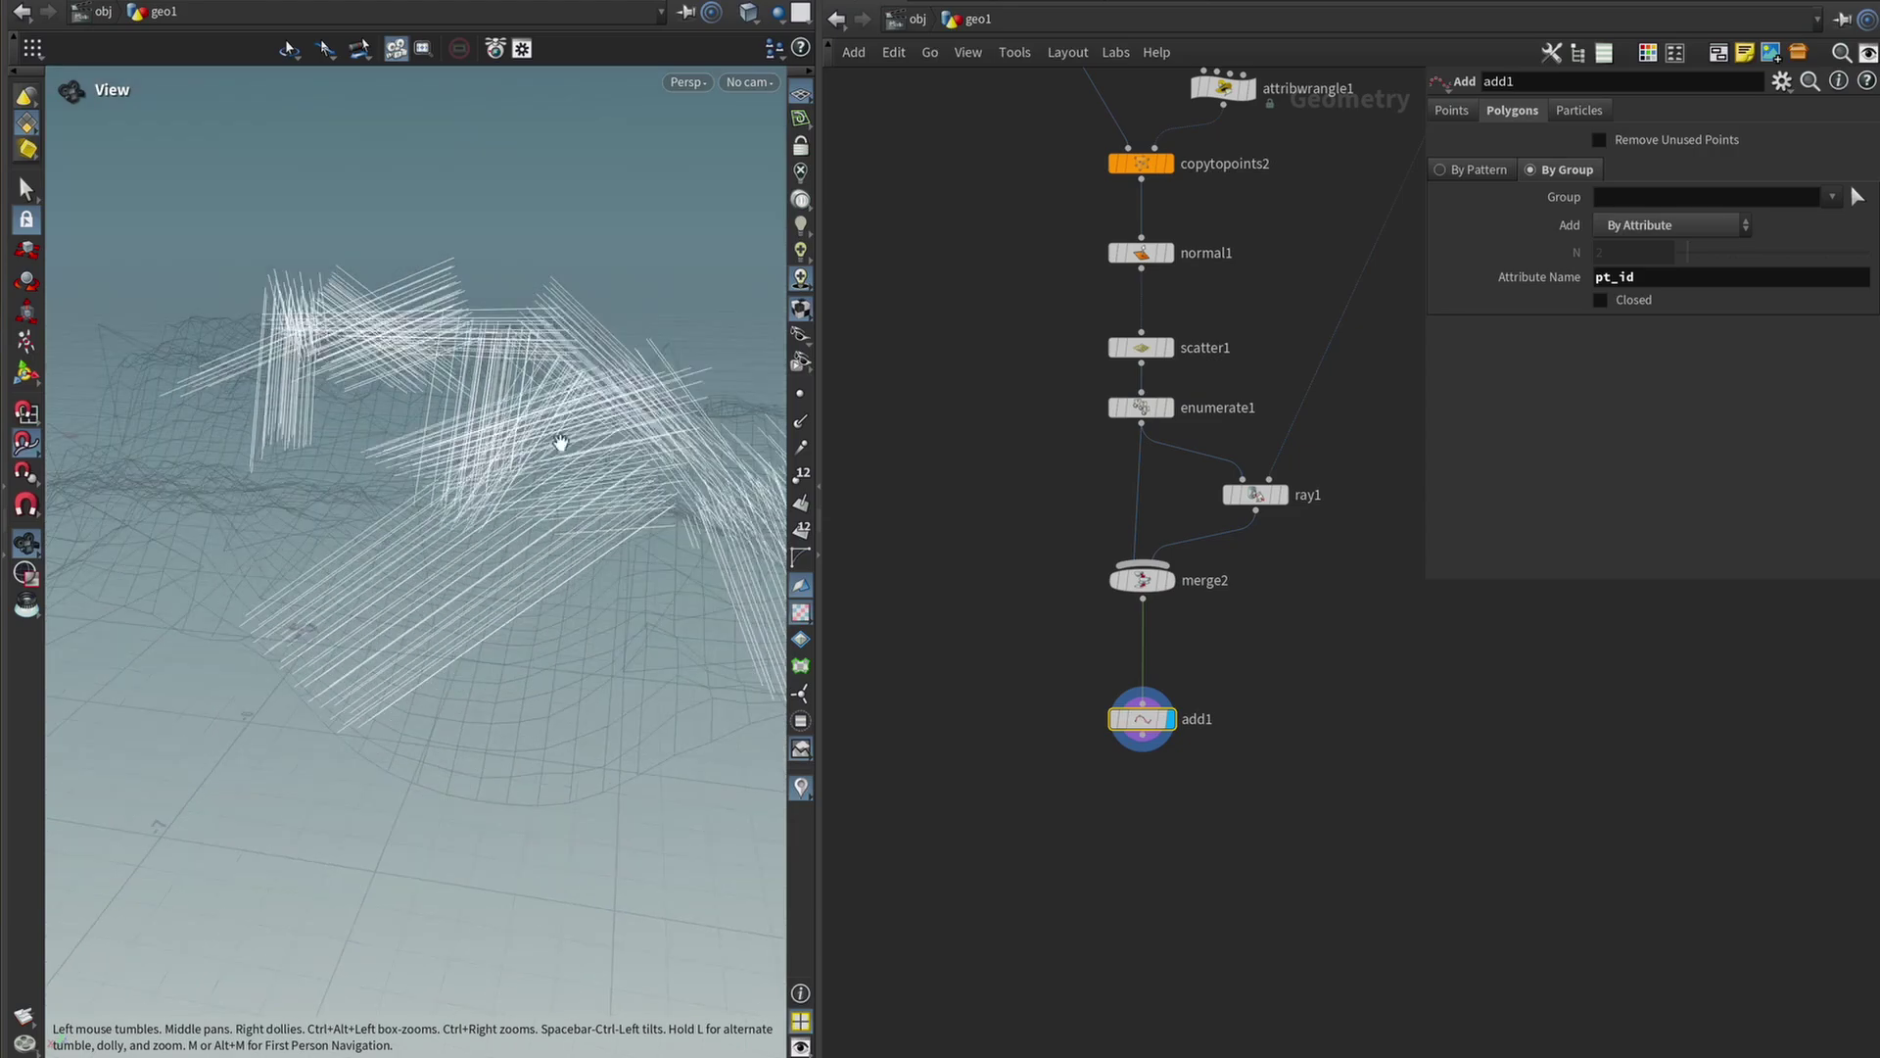
pyautogui.click(800, 393)
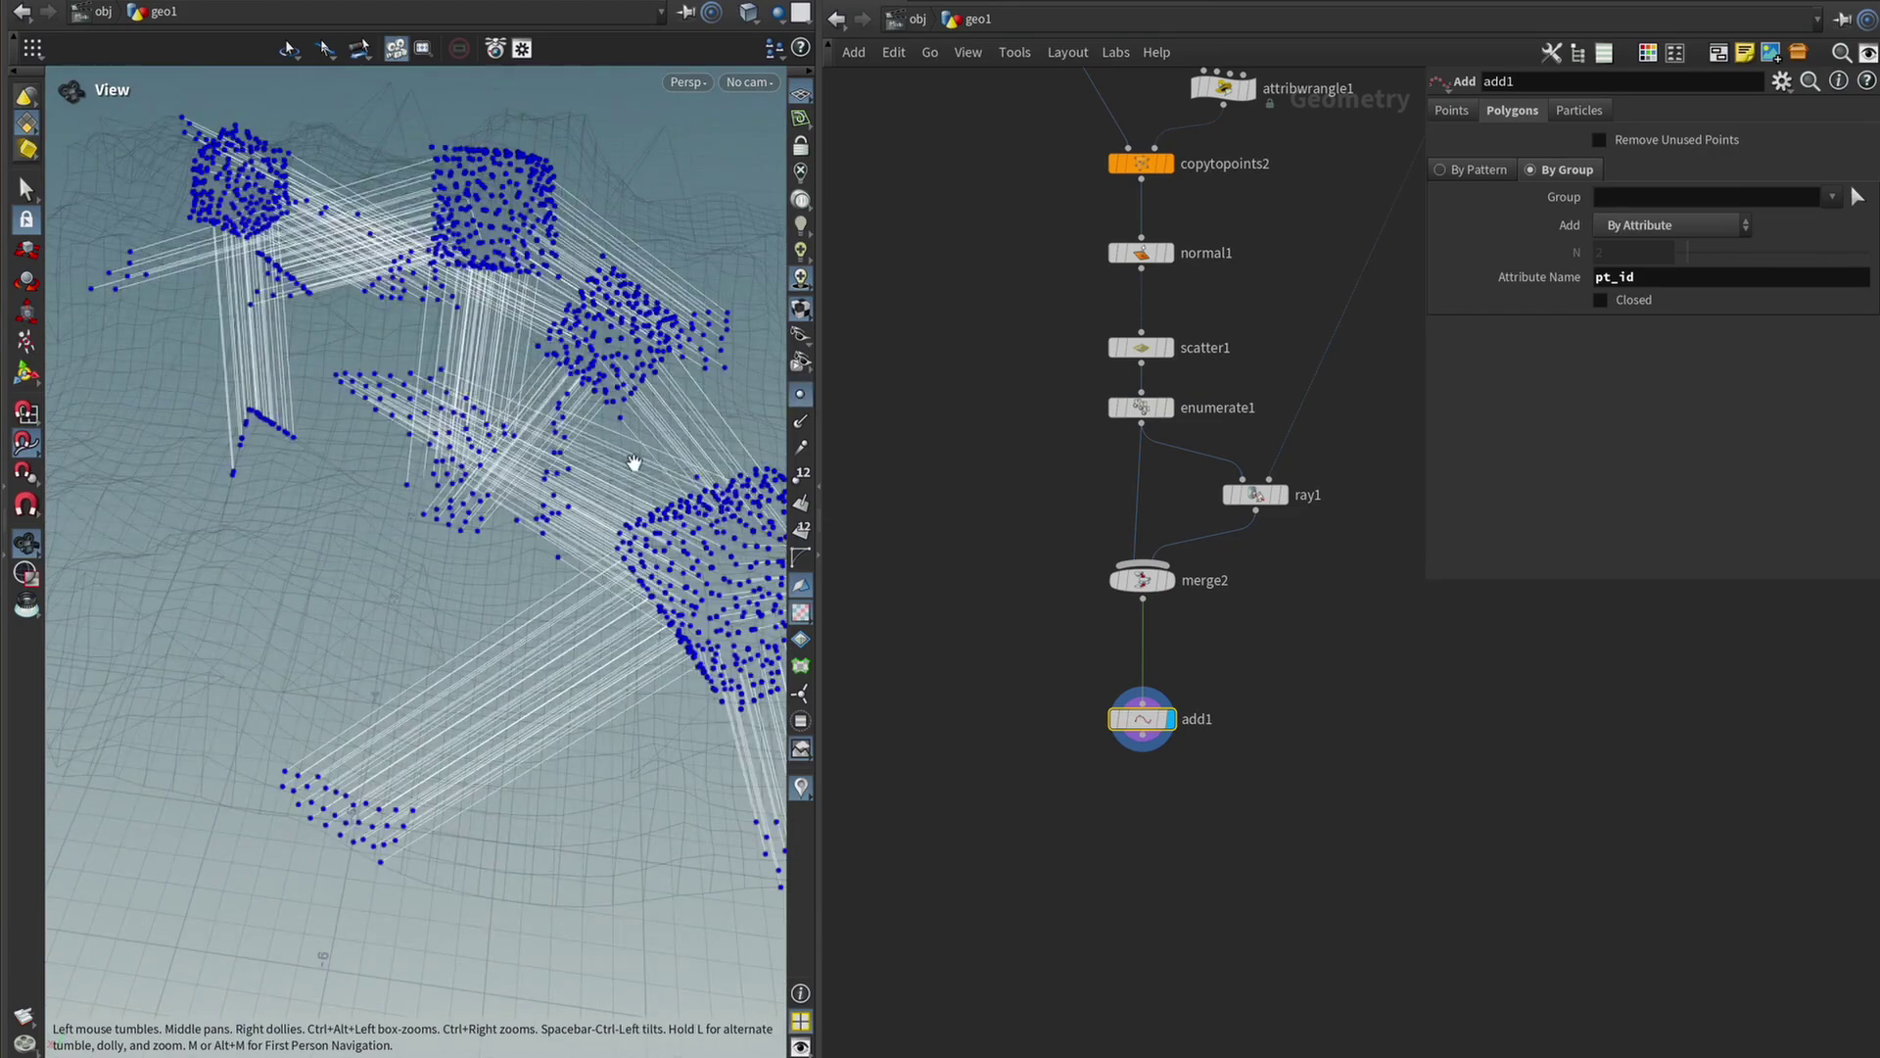
pyautogui.moveTo(630, 461); pyautogui.dragTo(477, 368)
pyautogui.moveTo(285, 283); pyautogui.dragTo(415, 368)
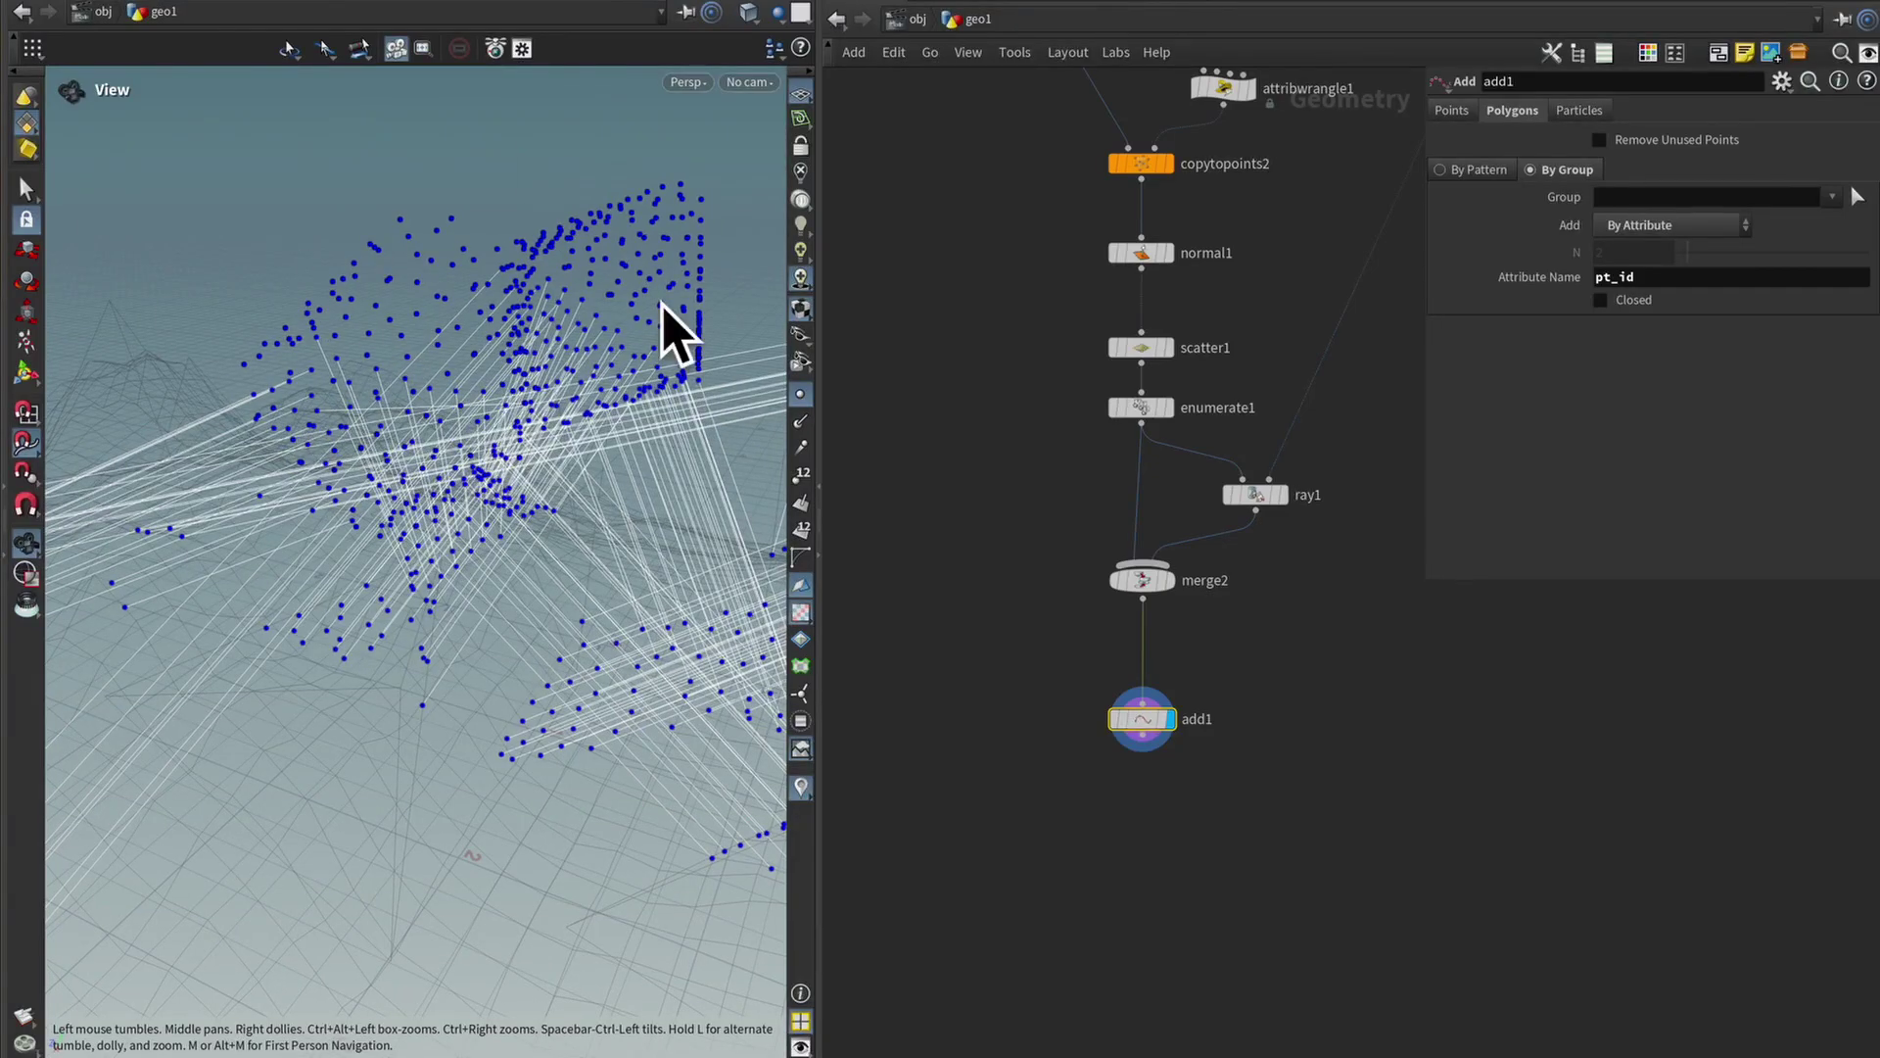
pyautogui.moveTo(1292, 787); pyautogui.dragTo(1272, 746, button='middle')
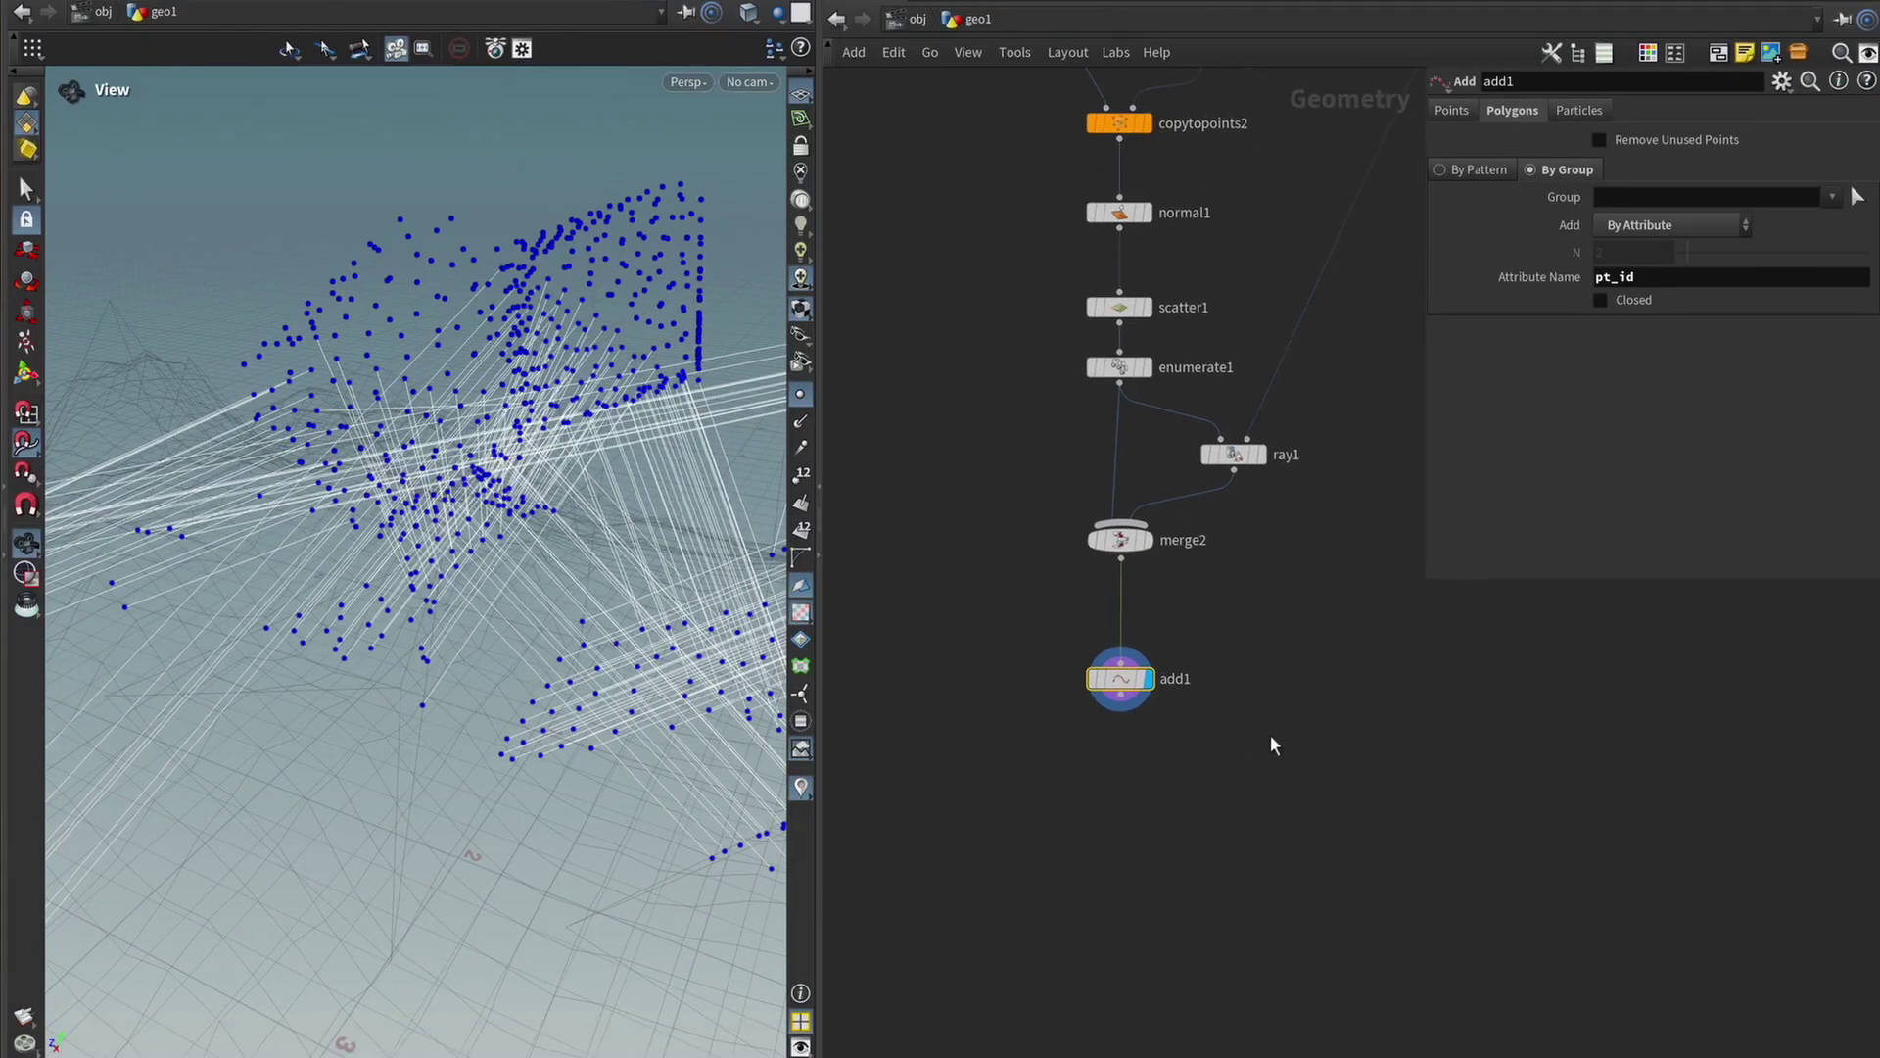
# Add a Fuse node below add1 with Snap Distance 0.00001 to weld the fiber-line points.
pyautogui.press('Tab')
pyautogui.press('Return')
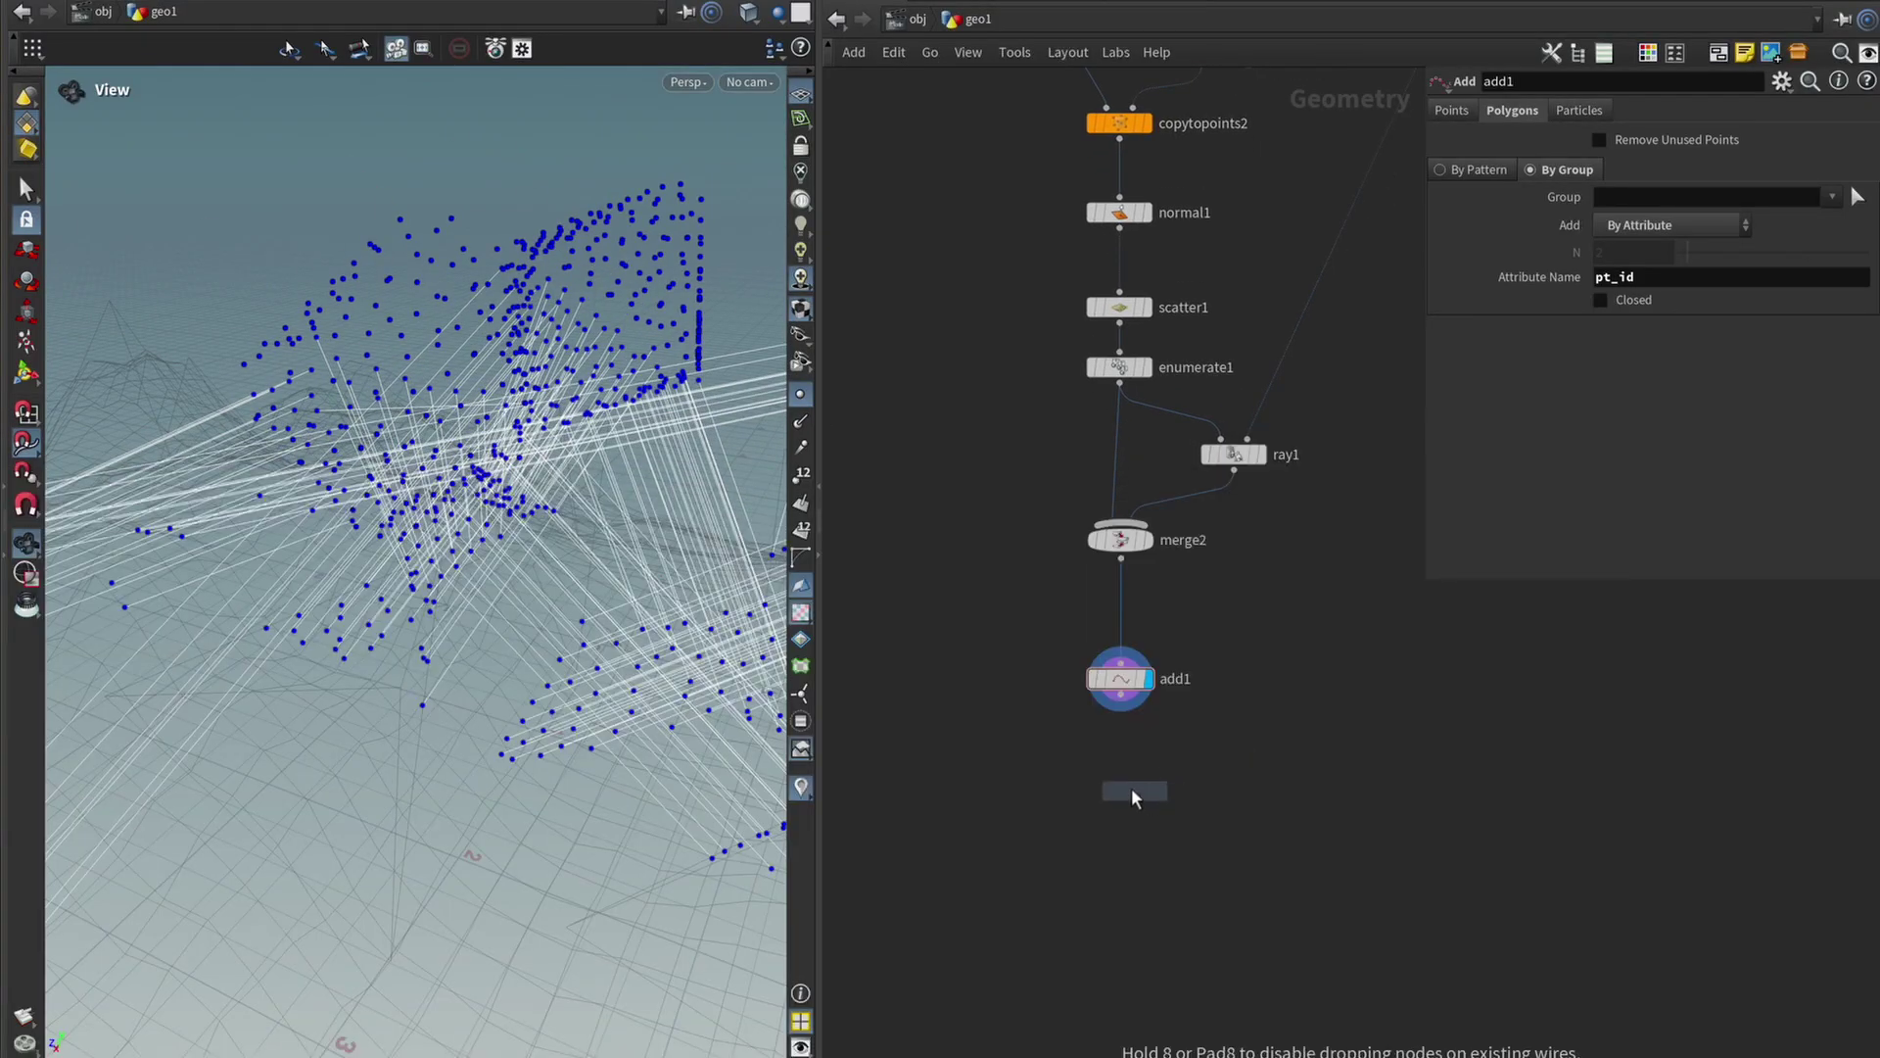
pyautogui.click(1131, 787)
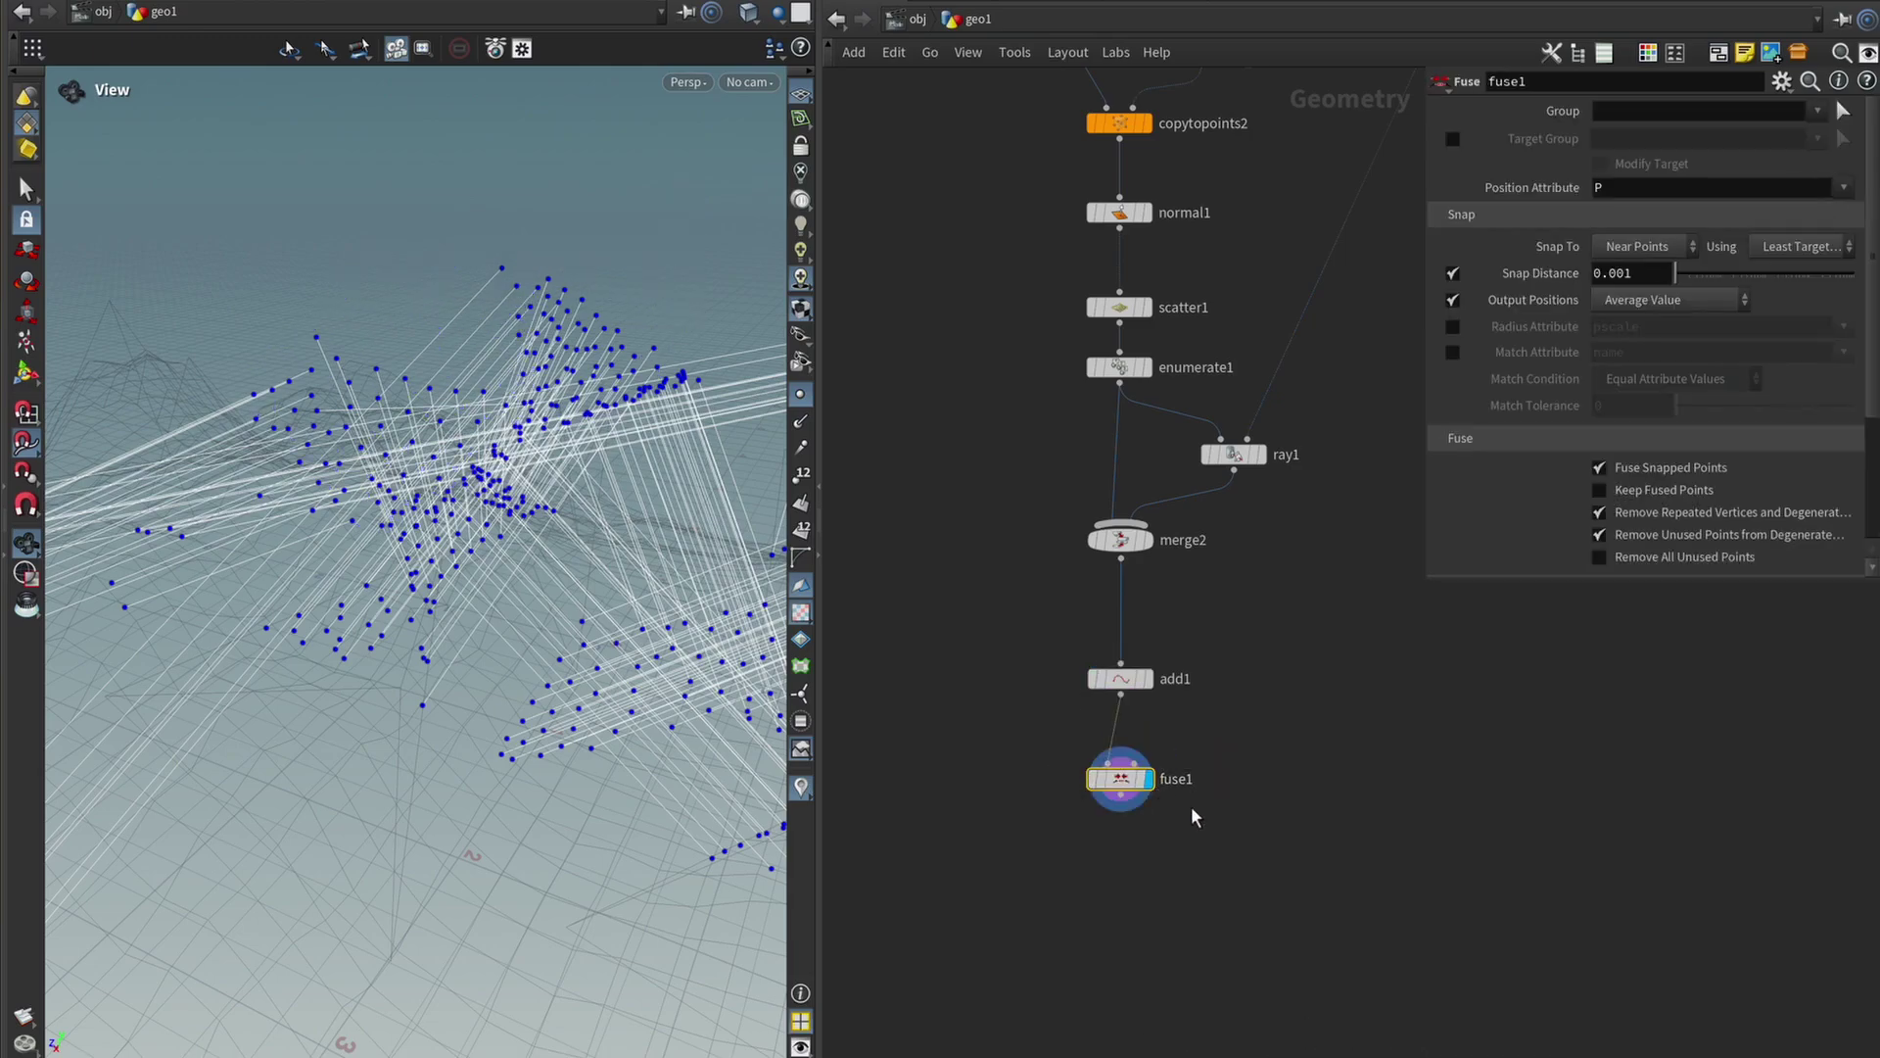
pyautogui.moveTo(411, 490); pyautogui.dragTo(218, 222)
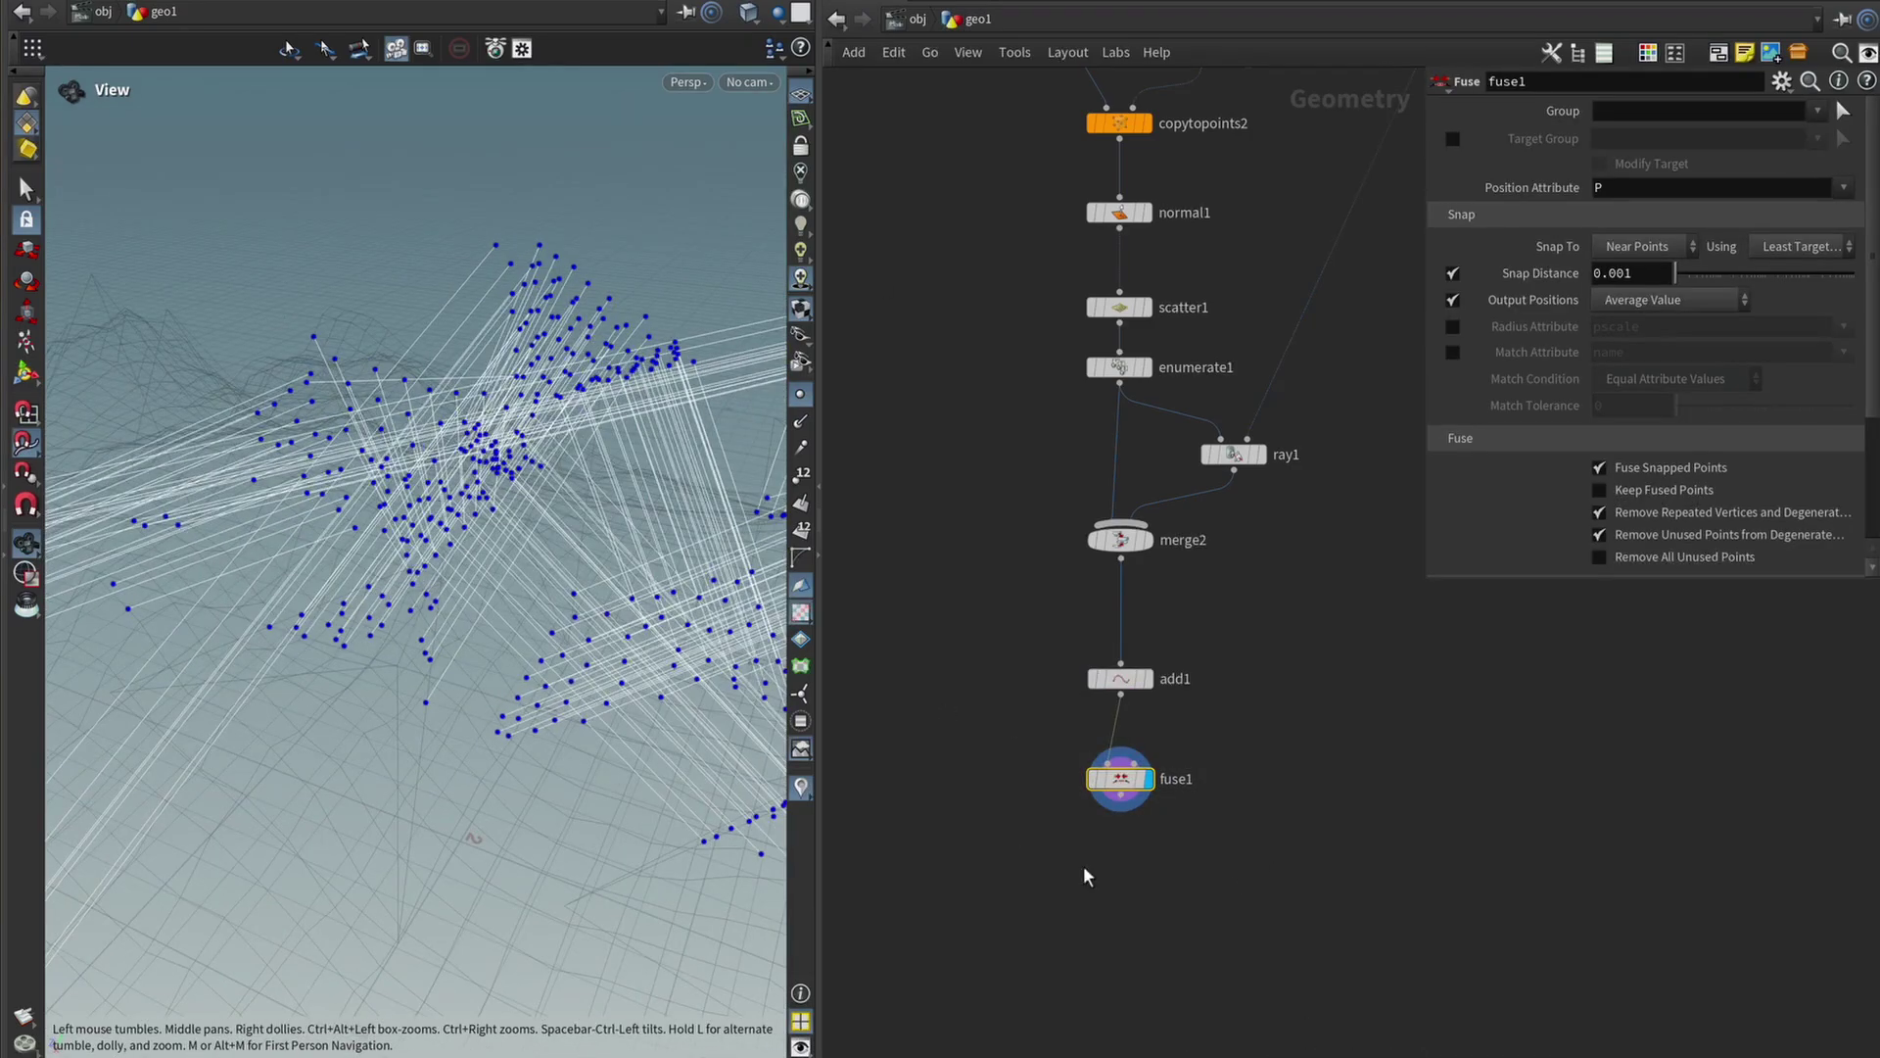
pyautogui.press('Return')
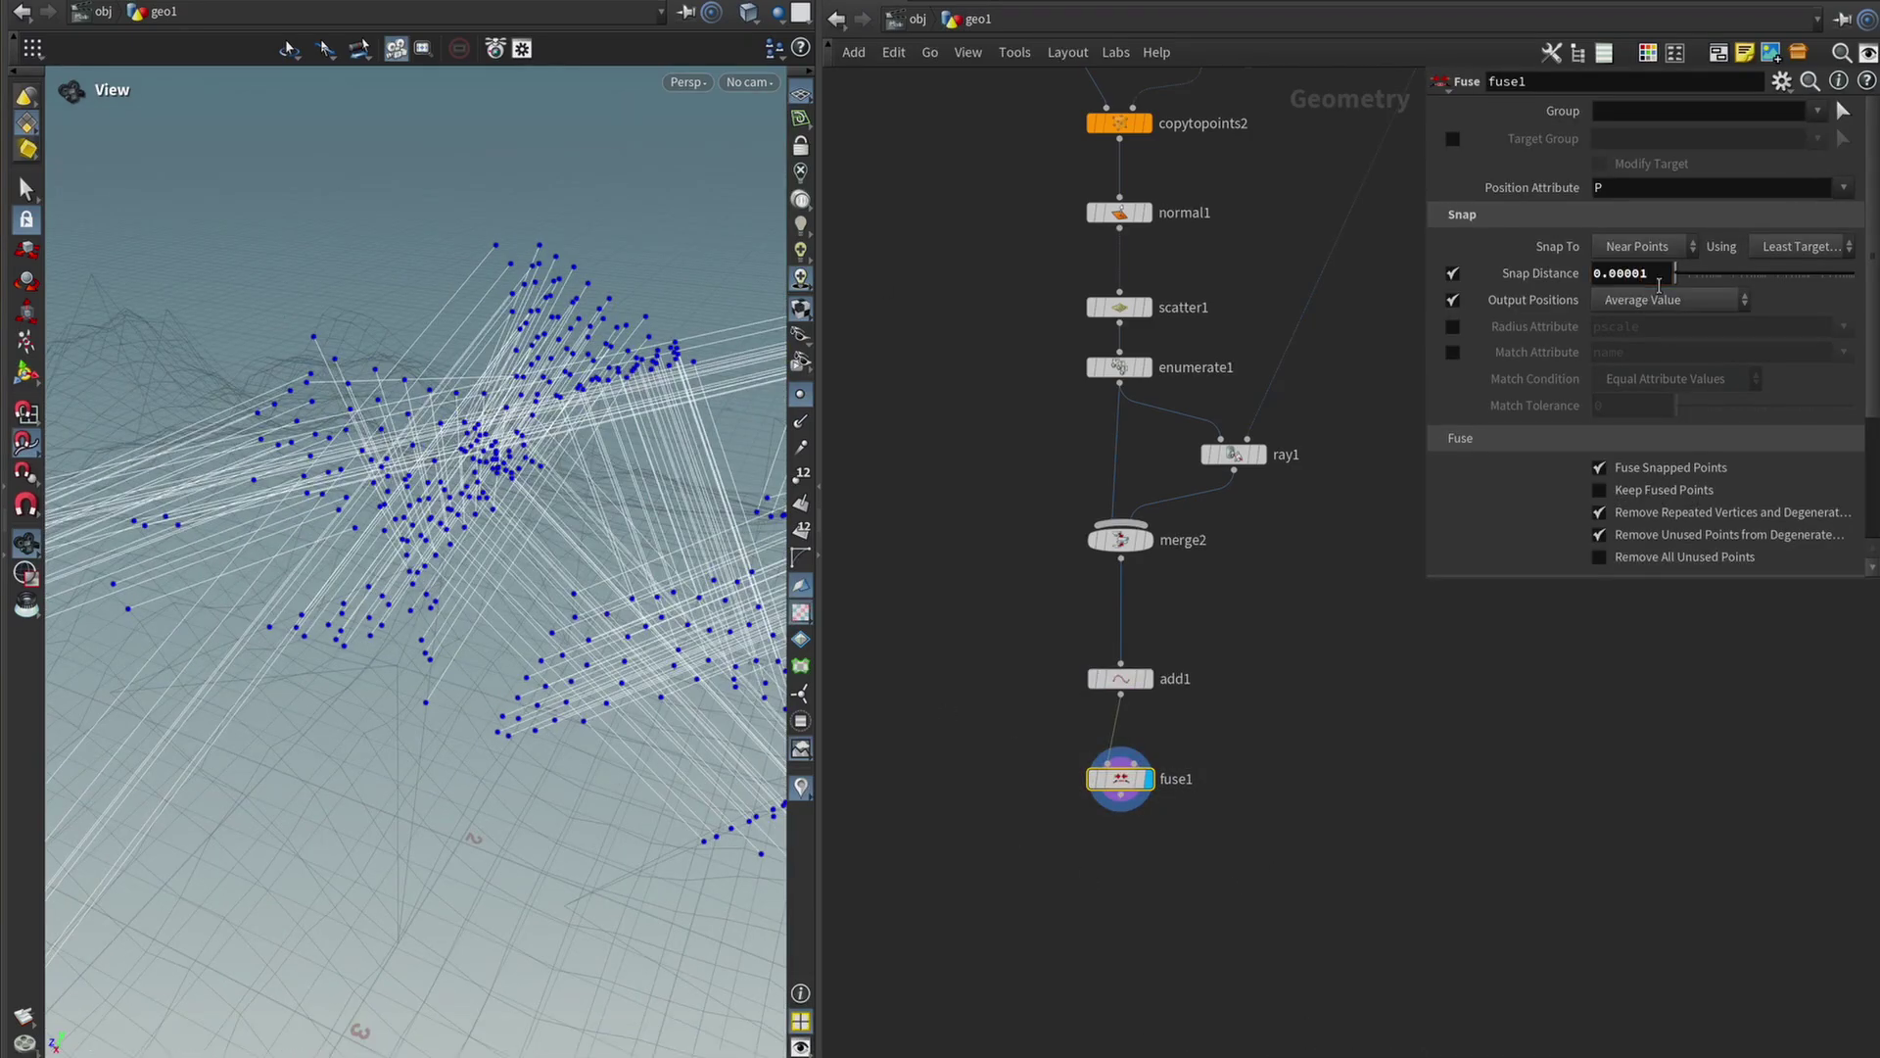
pyautogui.moveTo(398, 432); pyautogui.dragTo(627, 563)
# Place a new merge3 node below fuse1 and wire fuse1 into it.
pyautogui.press('Tab')
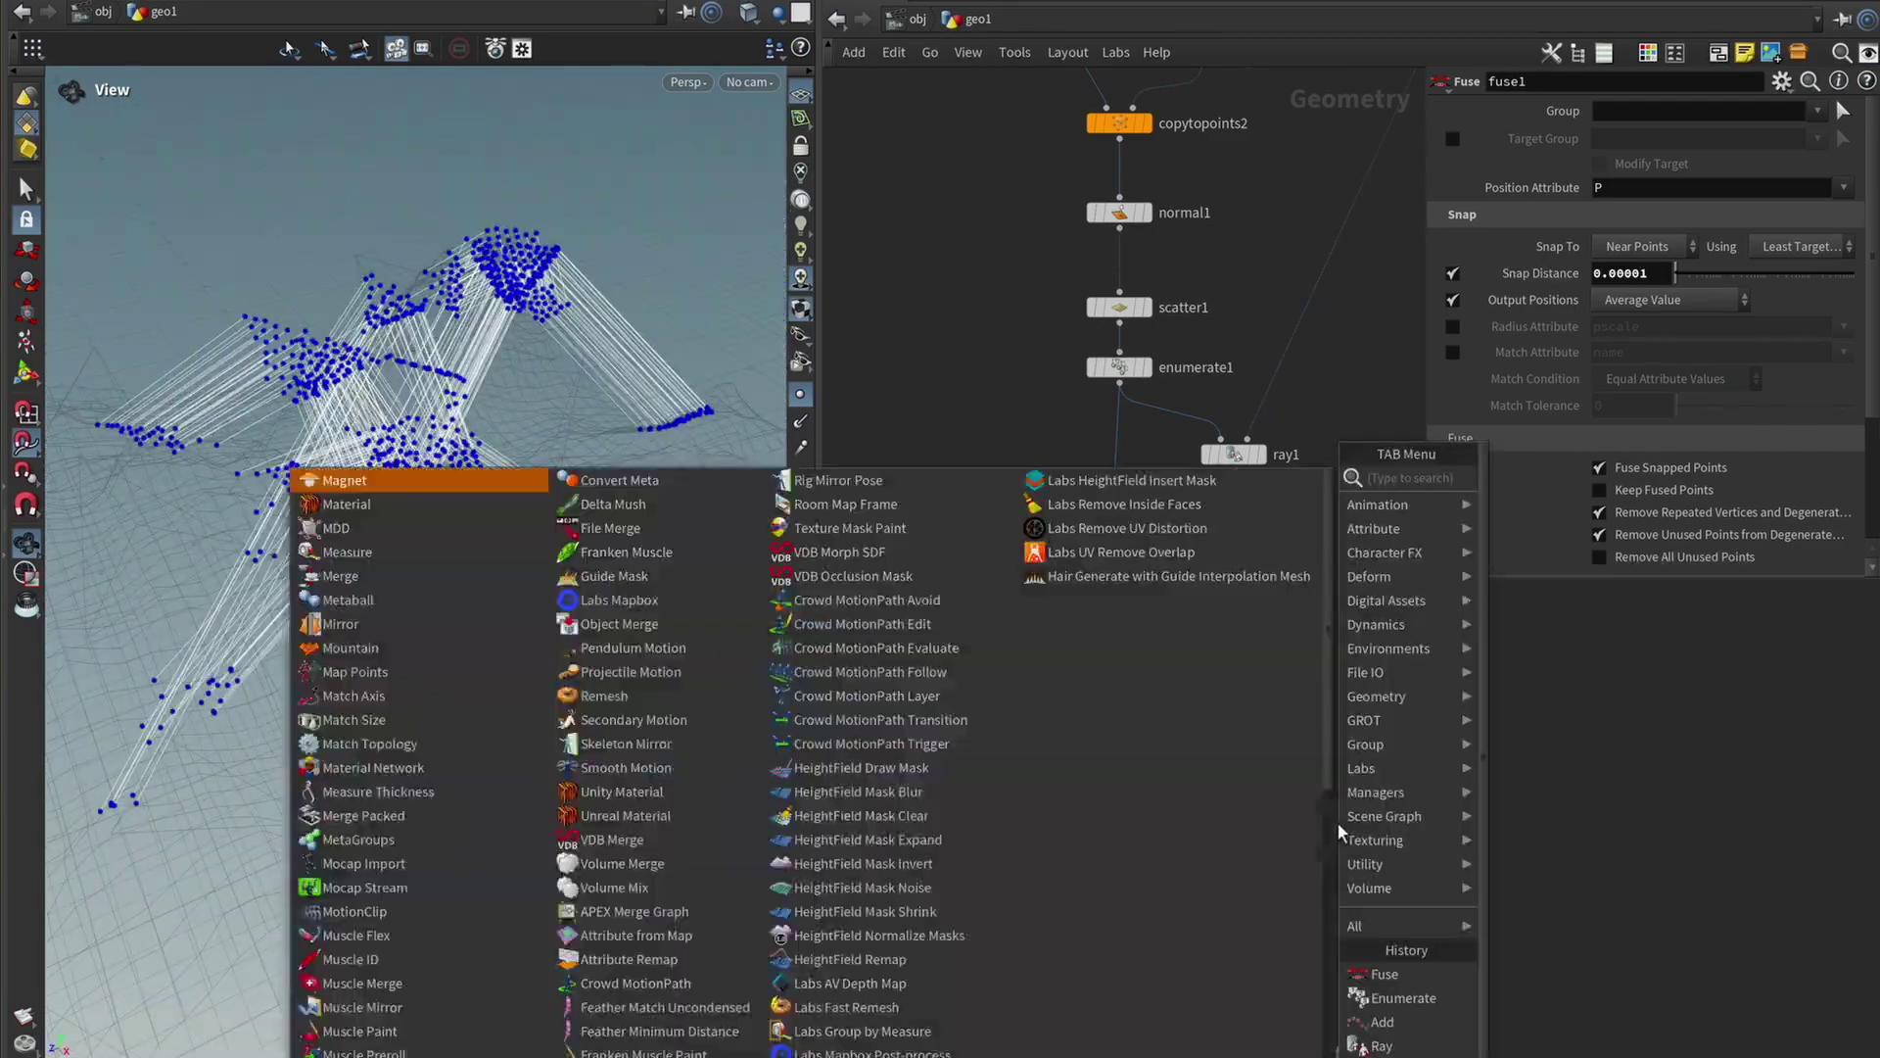
pyautogui.write('null')
pyautogui.press('Return')
pyautogui.click(1297, 885)
pyautogui.click(1123, 802)
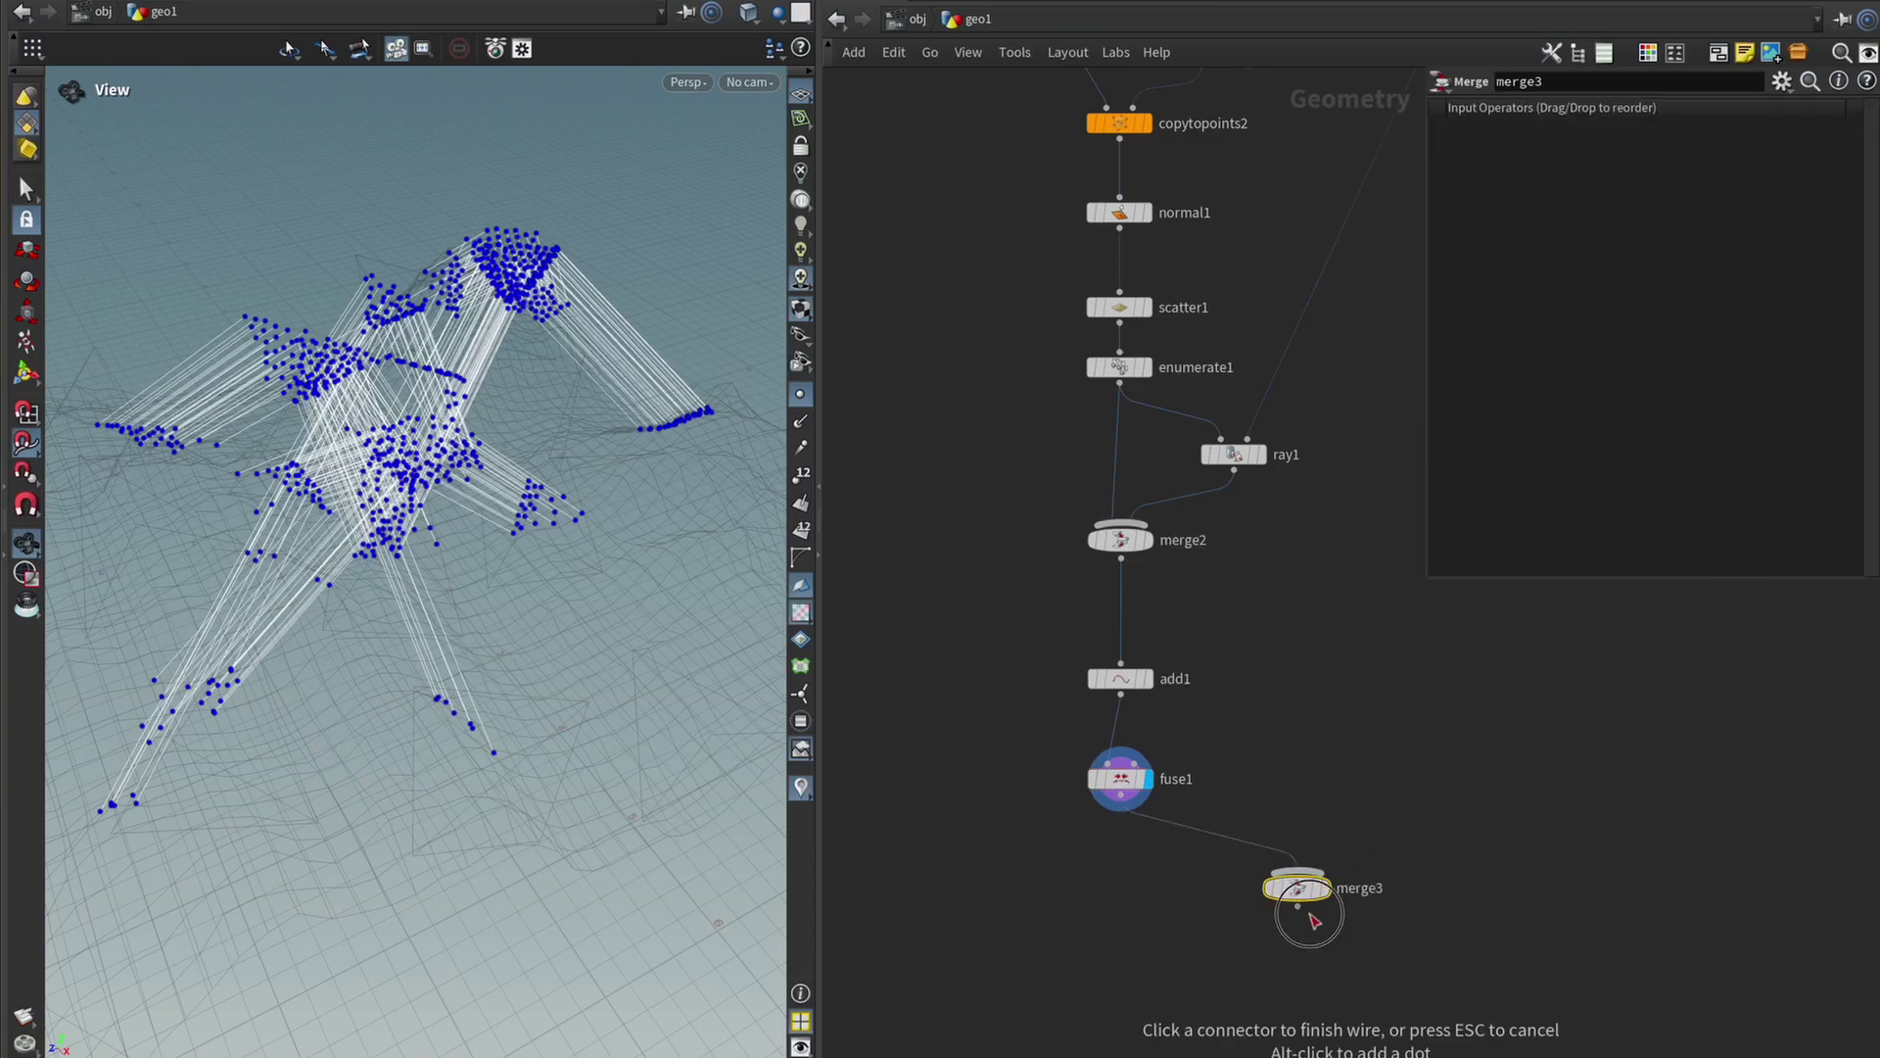
pyautogui.click(1297, 867)
pyautogui.press('h')
# Wire IN_Collision and normal1 into merge3, display it, and hide the point markers.
pyautogui.click(1247, 582)
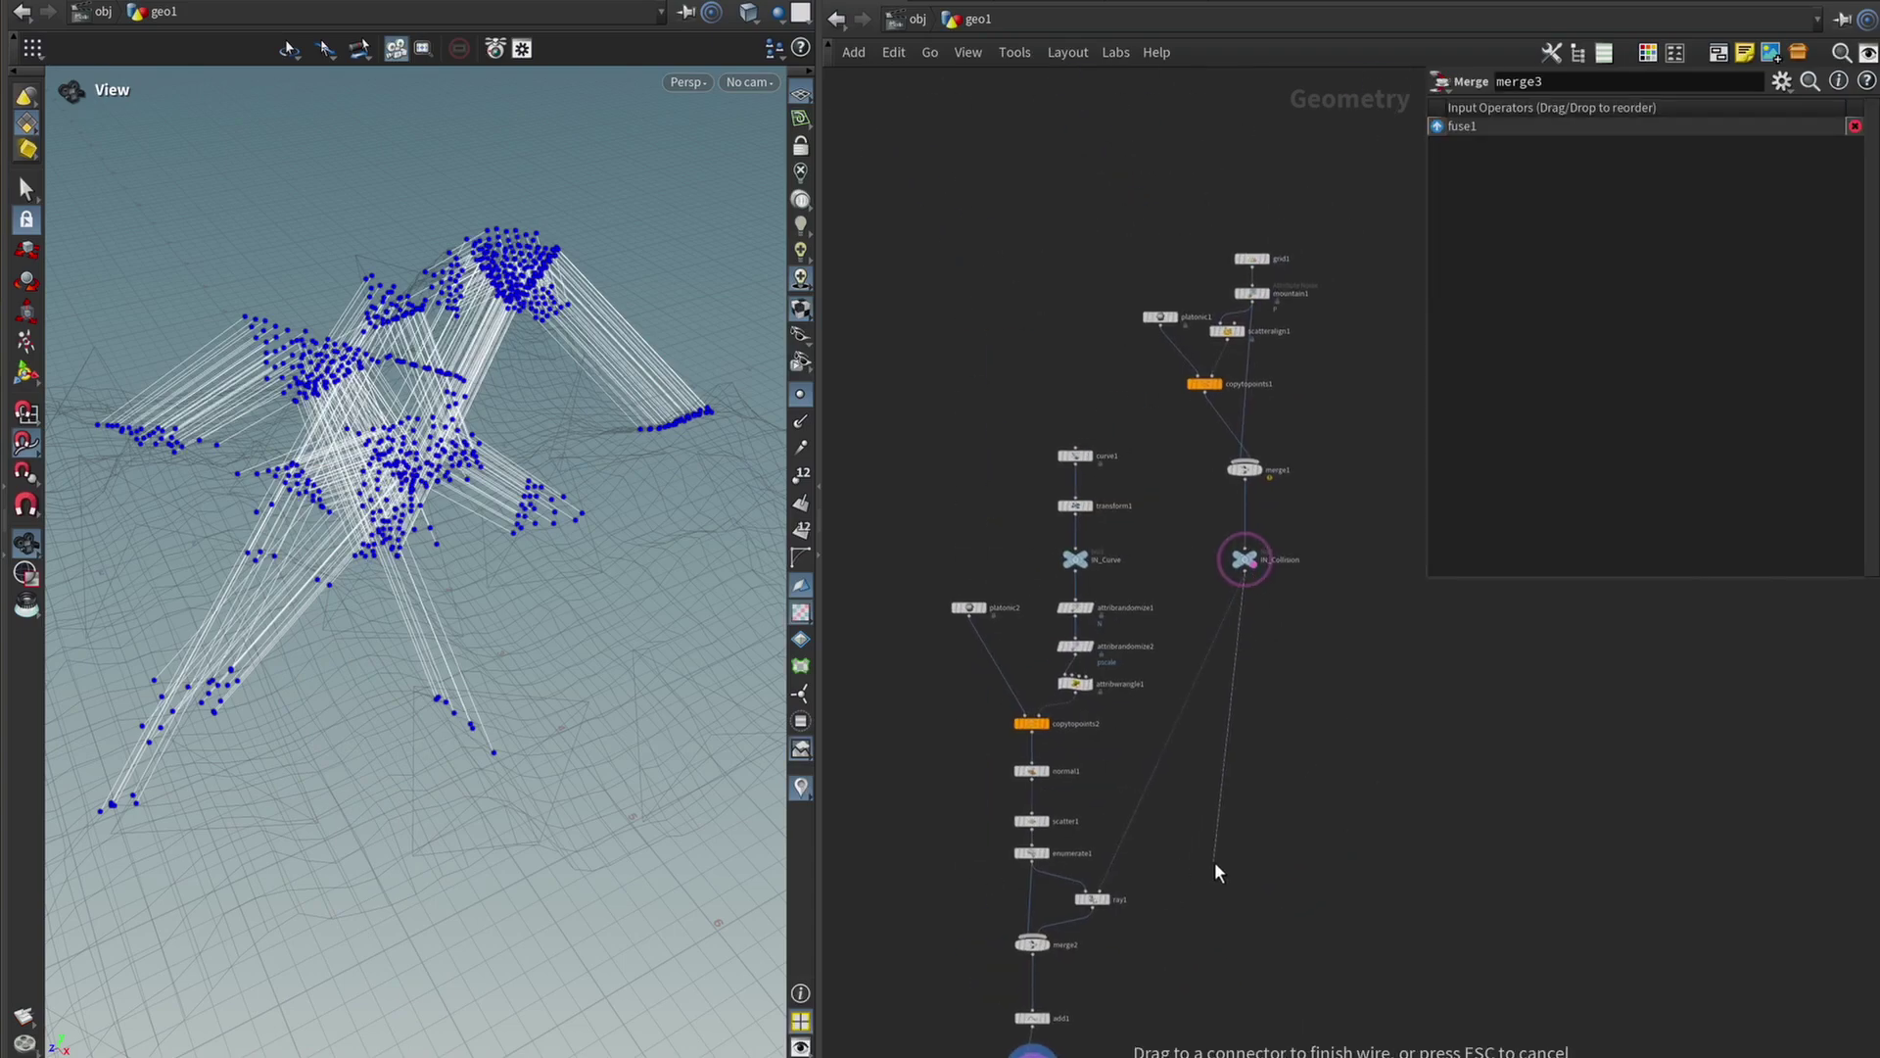
pyautogui.click(1204, 781)
pyautogui.scroll(2, 1160, 673)
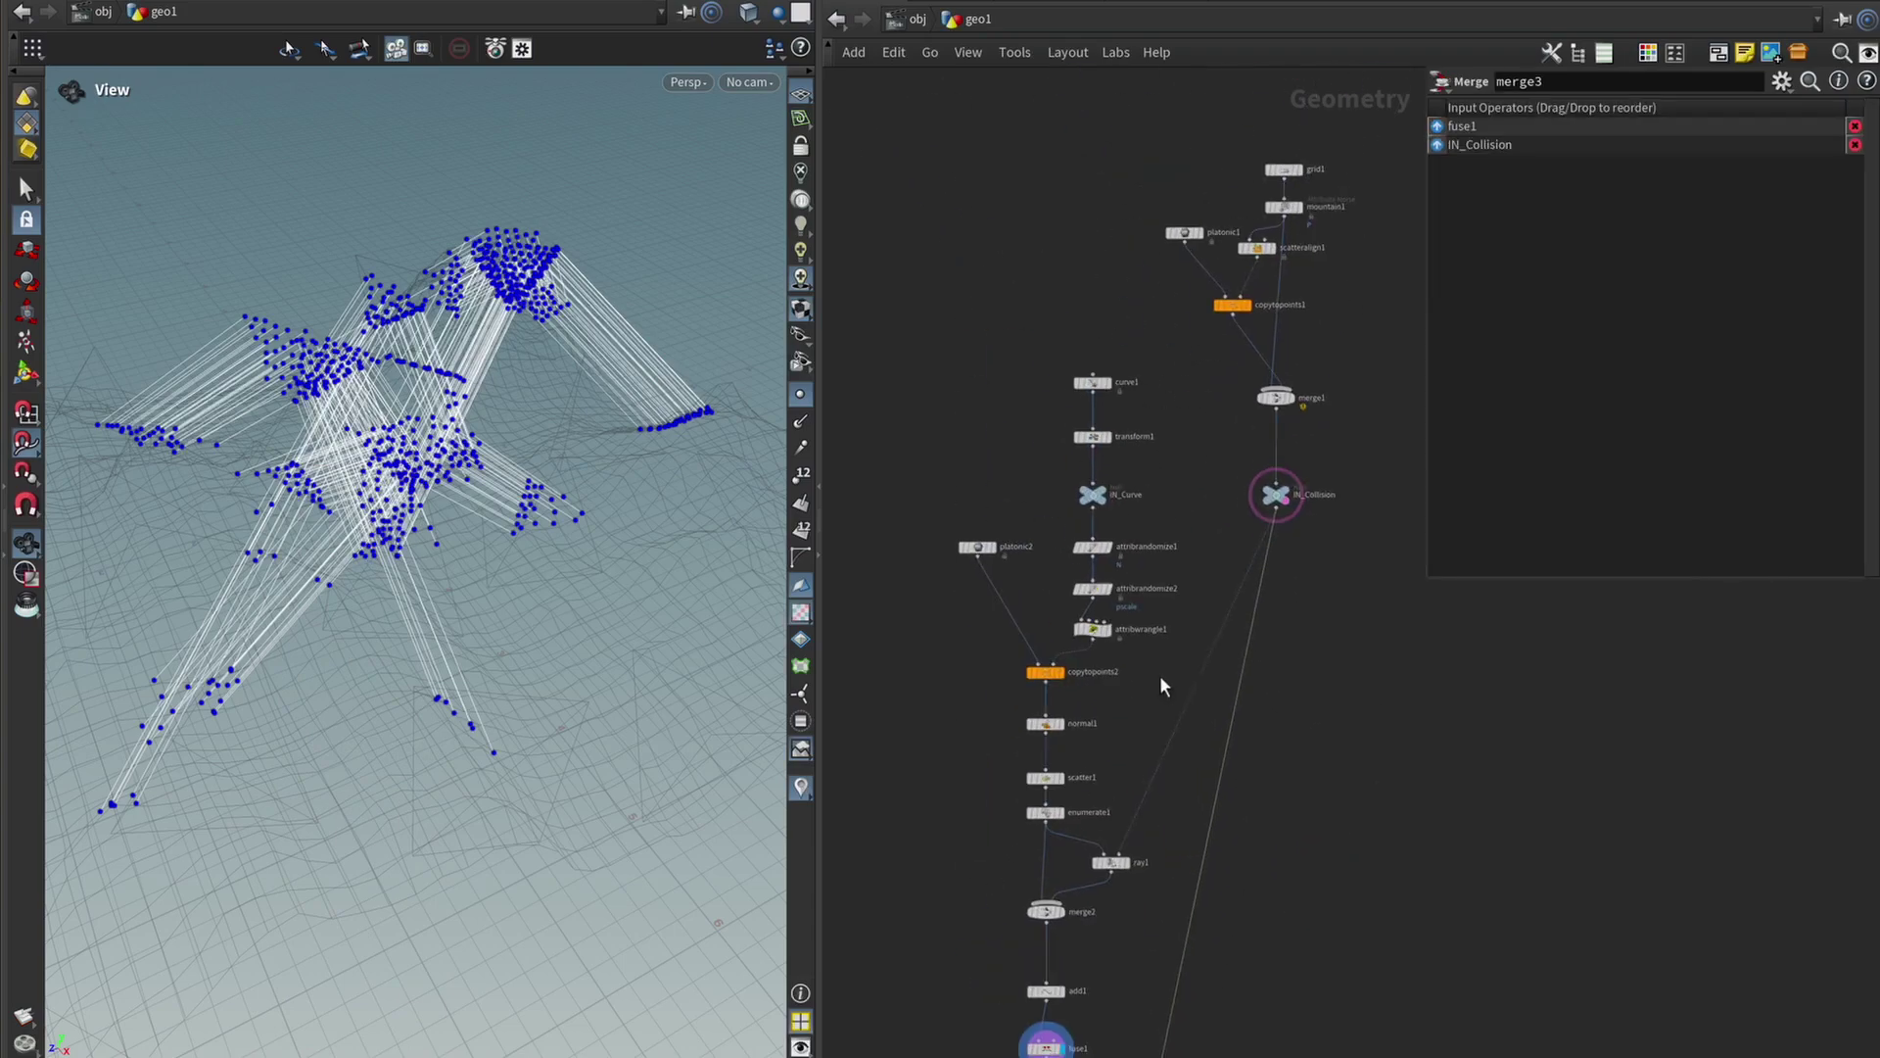
pyautogui.click(1025, 676)
pyautogui.click(1105, 630)
pyautogui.click(1104, 629)
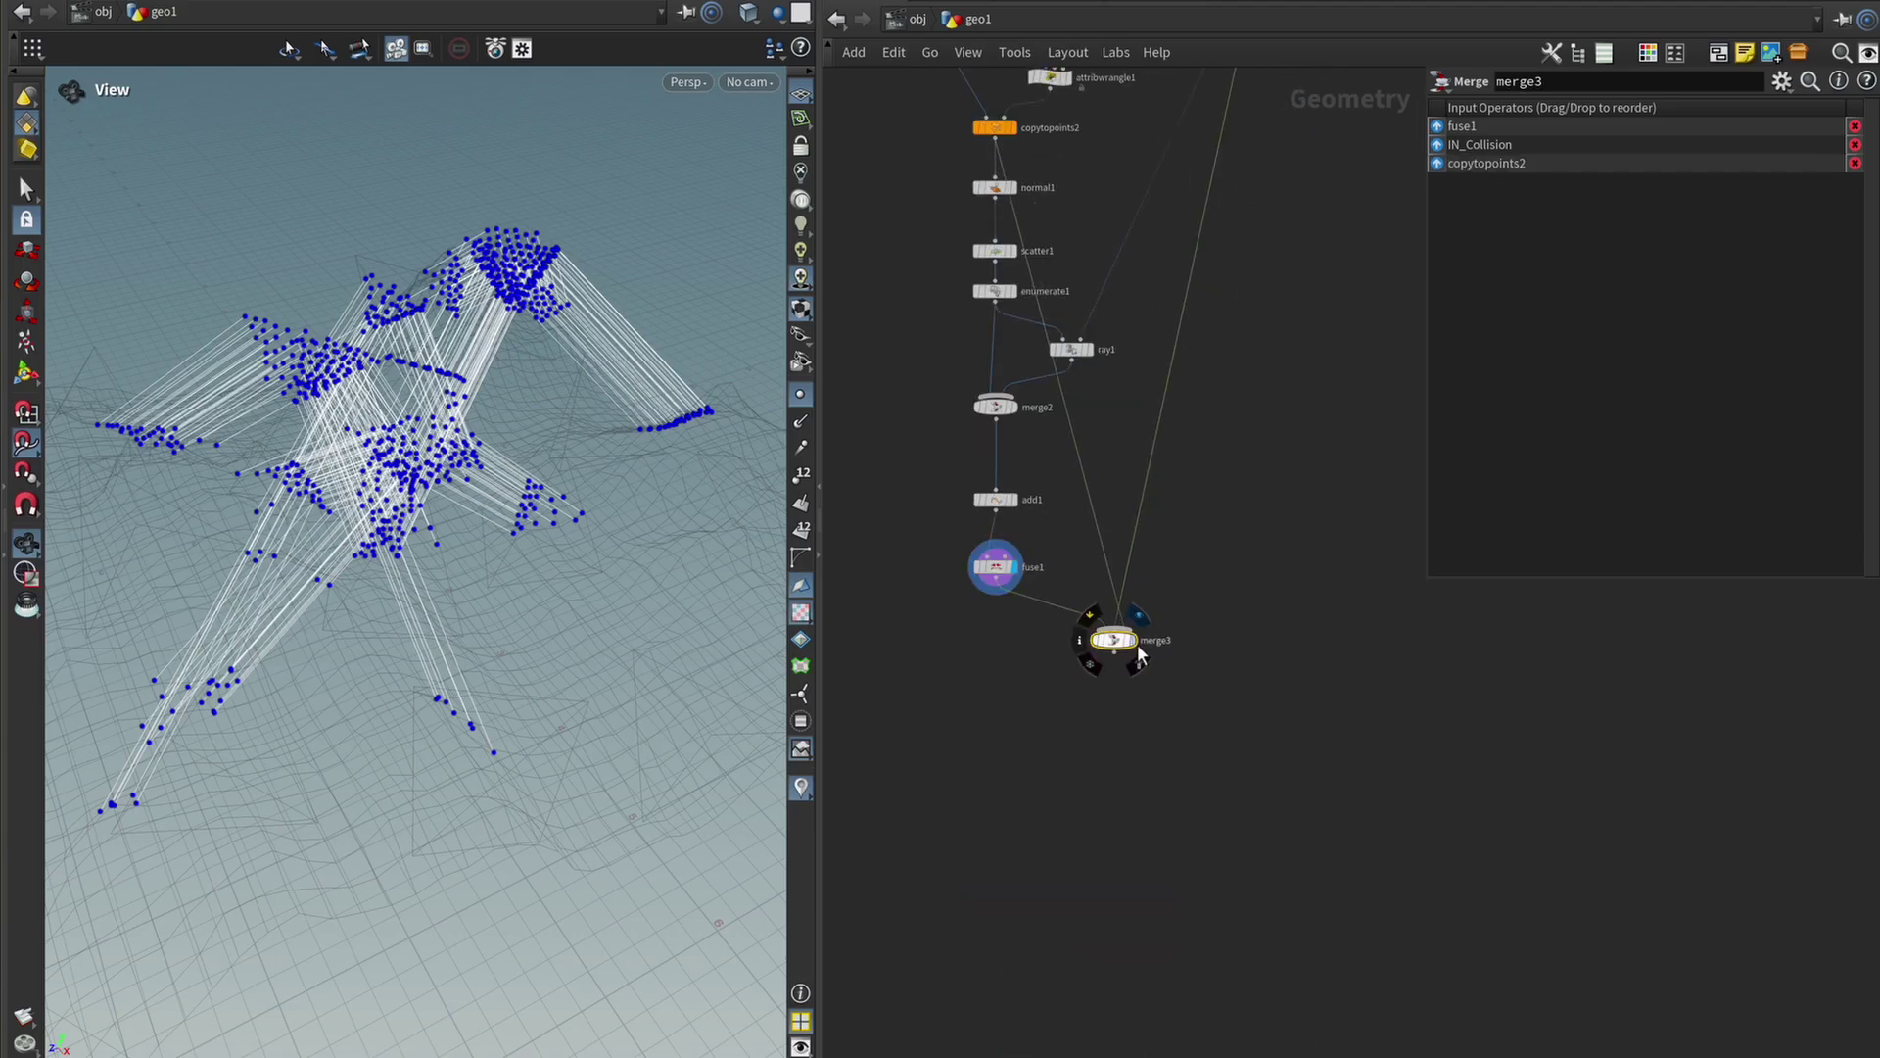
pyautogui.click(1137, 639)
pyautogui.scroll(3, 307, 411)
pyautogui.moveTo(306, 412); pyautogui.dragTo(509, 470)
pyautogui.click(800, 393)
# Select a point on curve1 in interactive curve-editing mode.
pyautogui.moveTo(1138, 176); pyautogui.dragTo(1142, 544, button='middle')
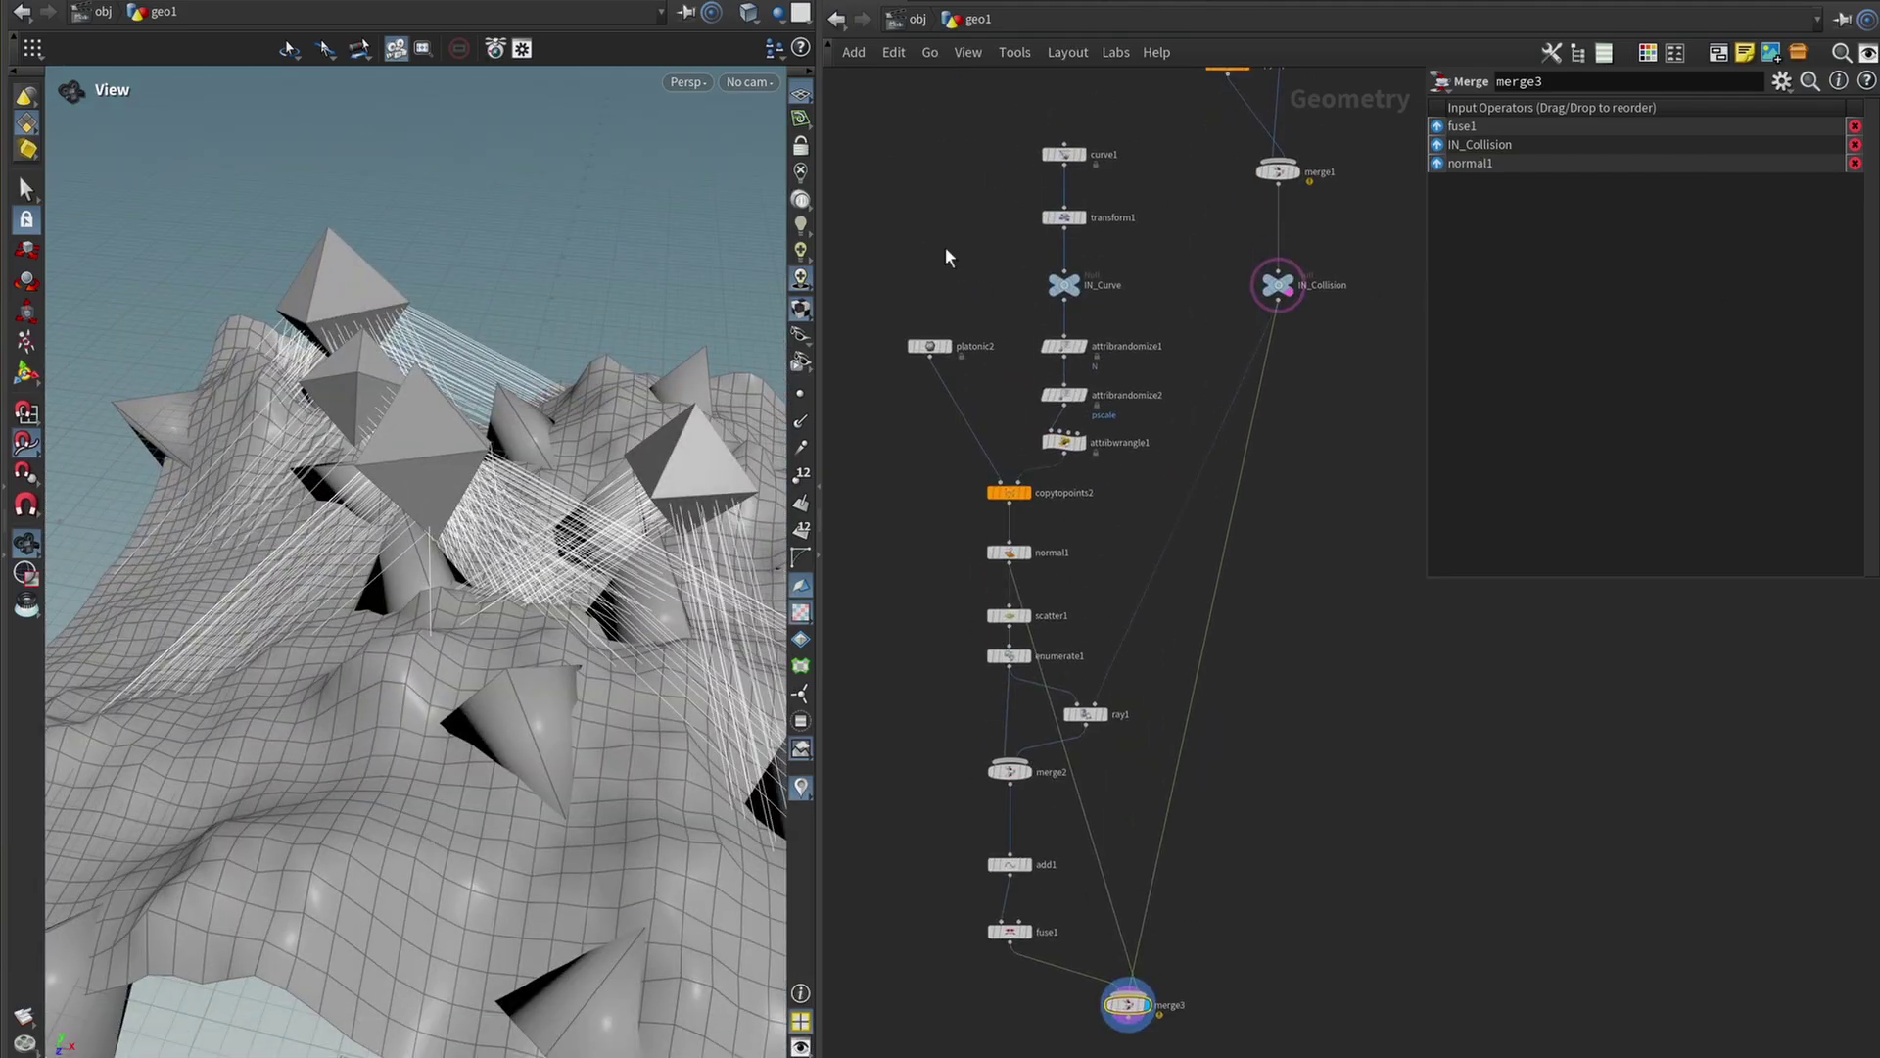
pyautogui.moveTo(959, 248); pyautogui.dragTo(964, 368, button='middle')
pyautogui.click(1060, 277)
pyautogui.moveTo(423, 540); pyautogui.dragTo(508, 573)
pyautogui.click(1607, 231)
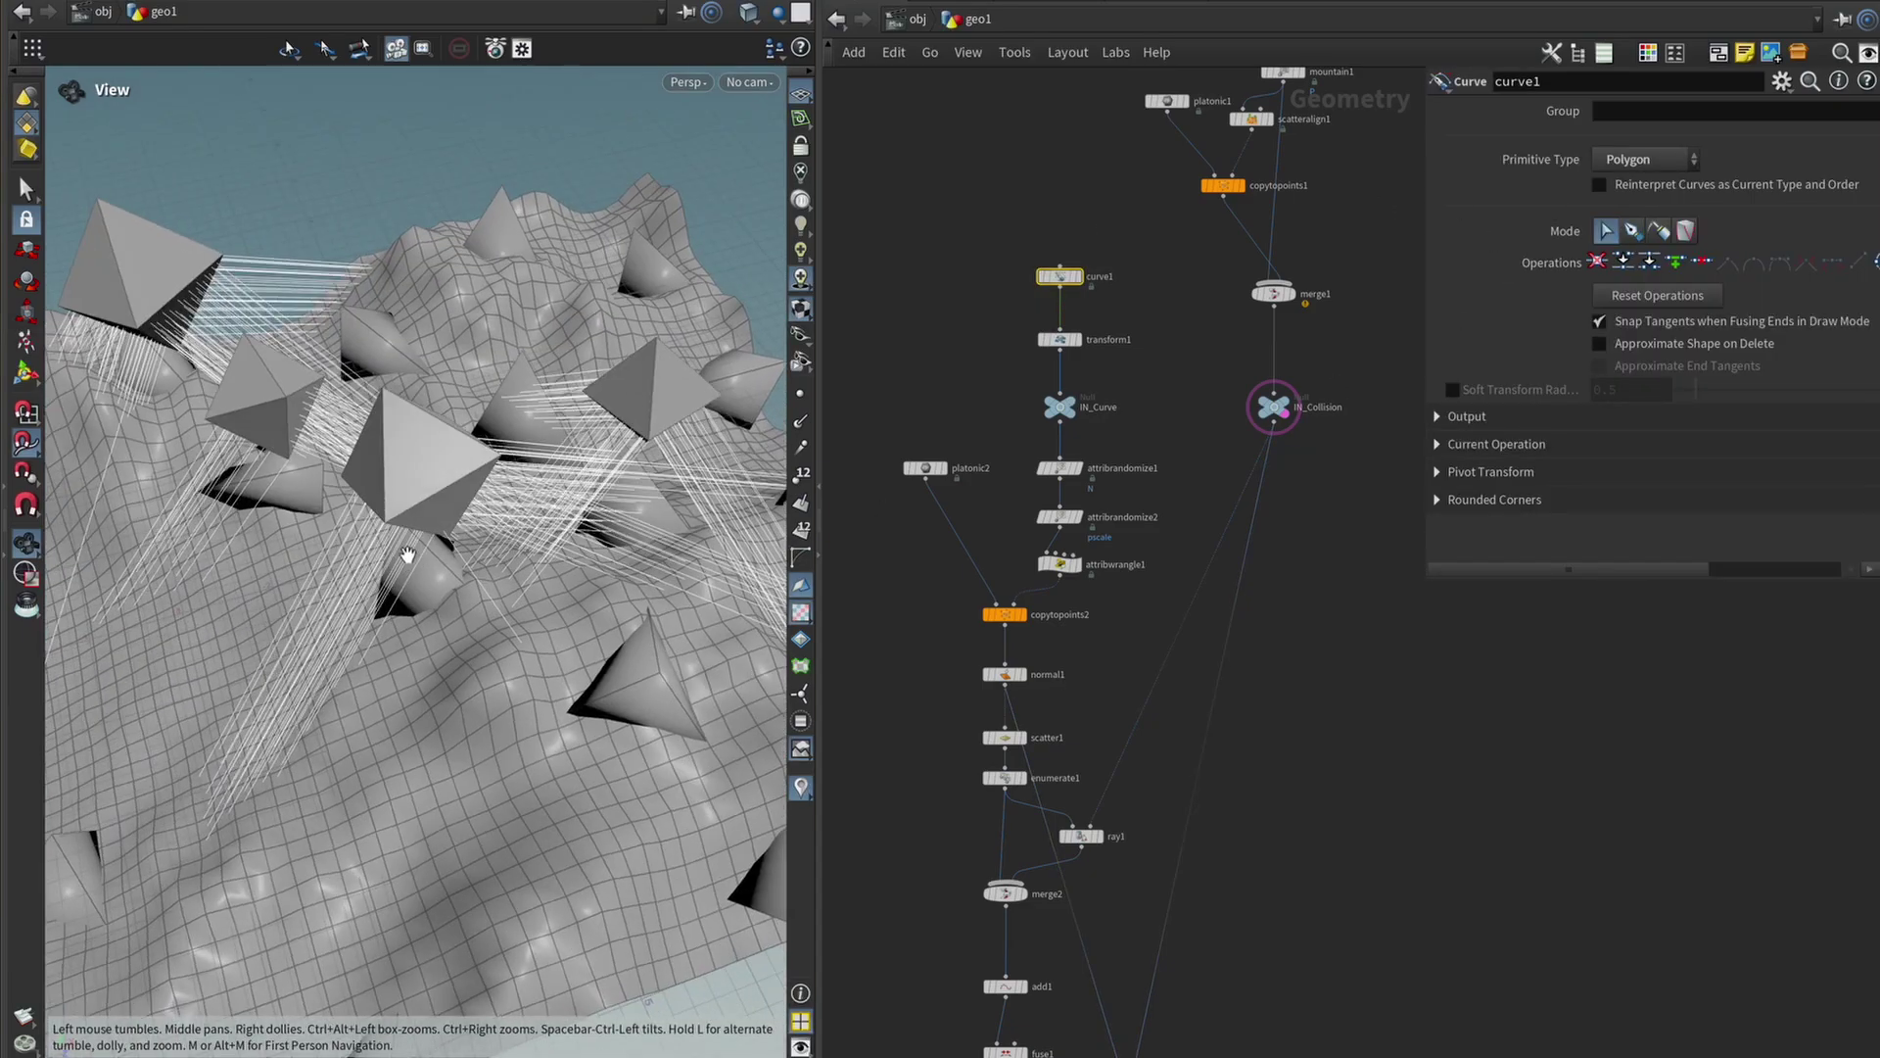
pyautogui.press('Return')
pyautogui.moveTo(404, 532); pyautogui.dragTo(579, 642)
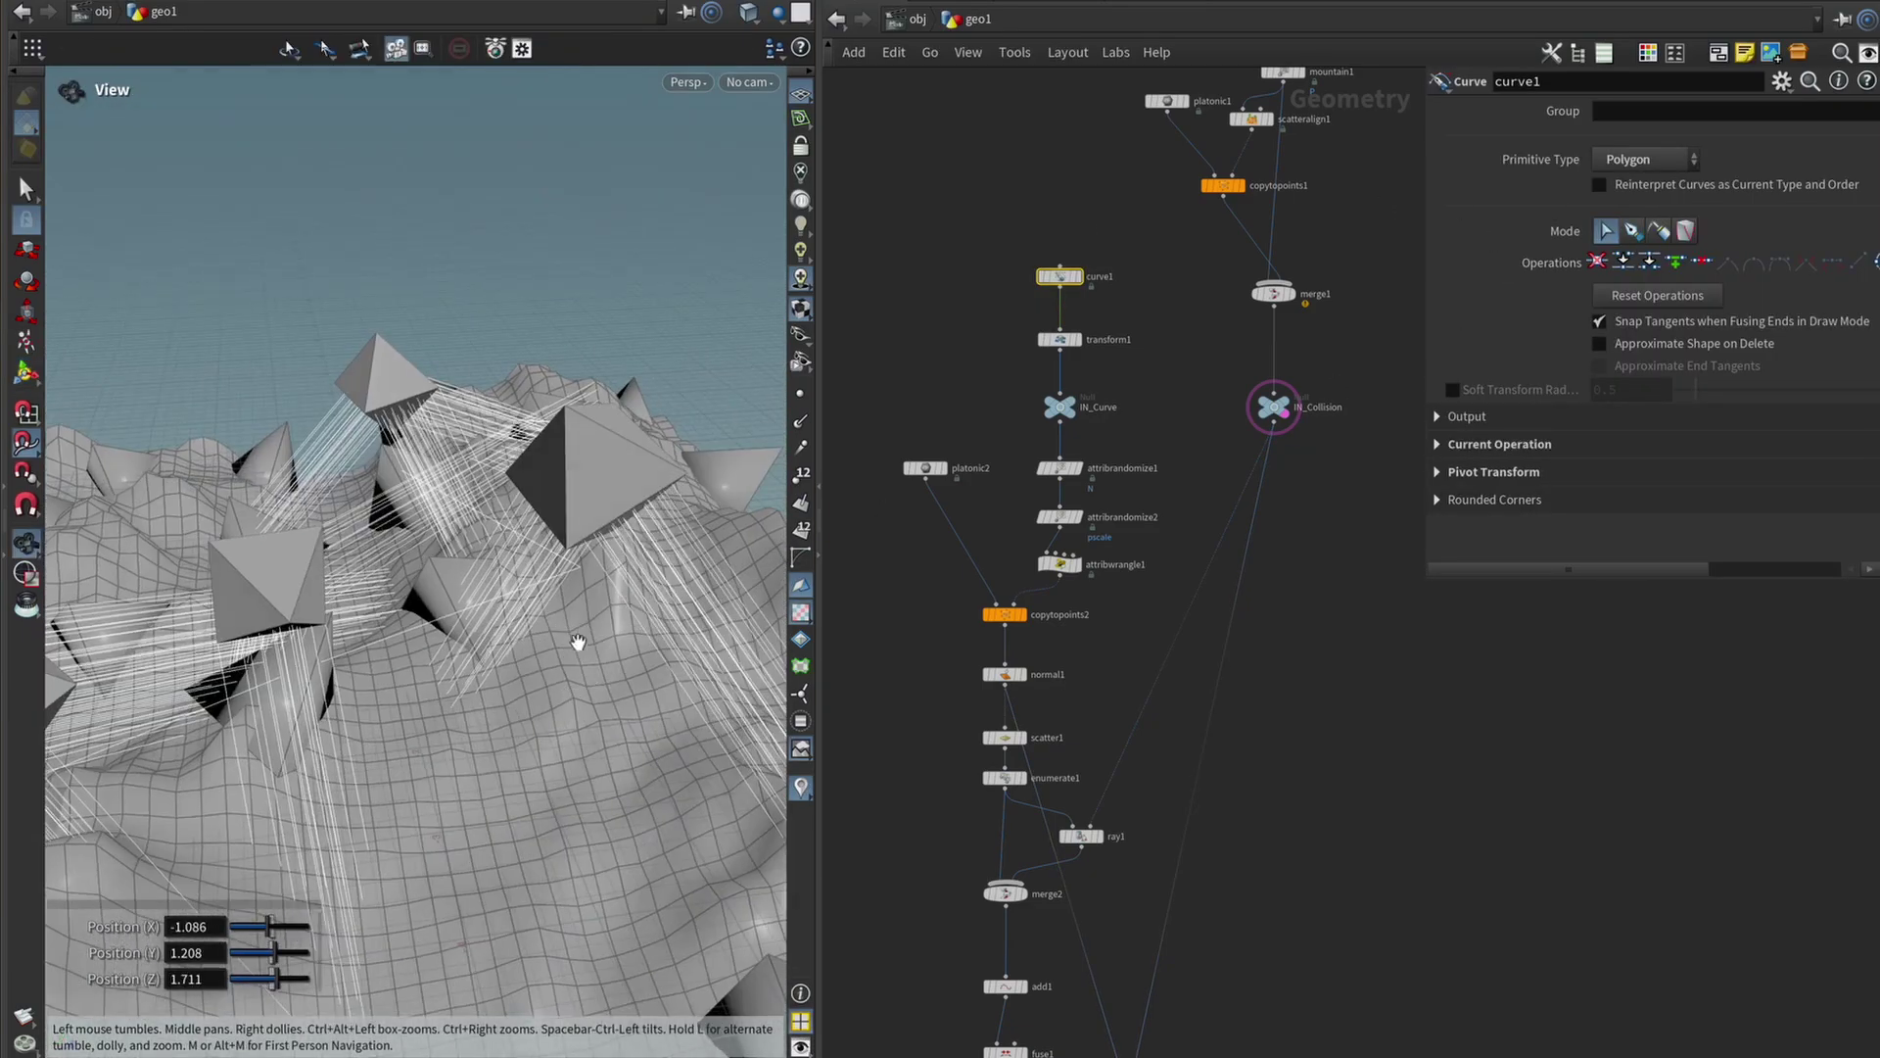
pyautogui.click(583, 560)
pyautogui.press('Escape')
pyautogui.moveTo(584, 566); pyautogui.dragTo(390, 621)
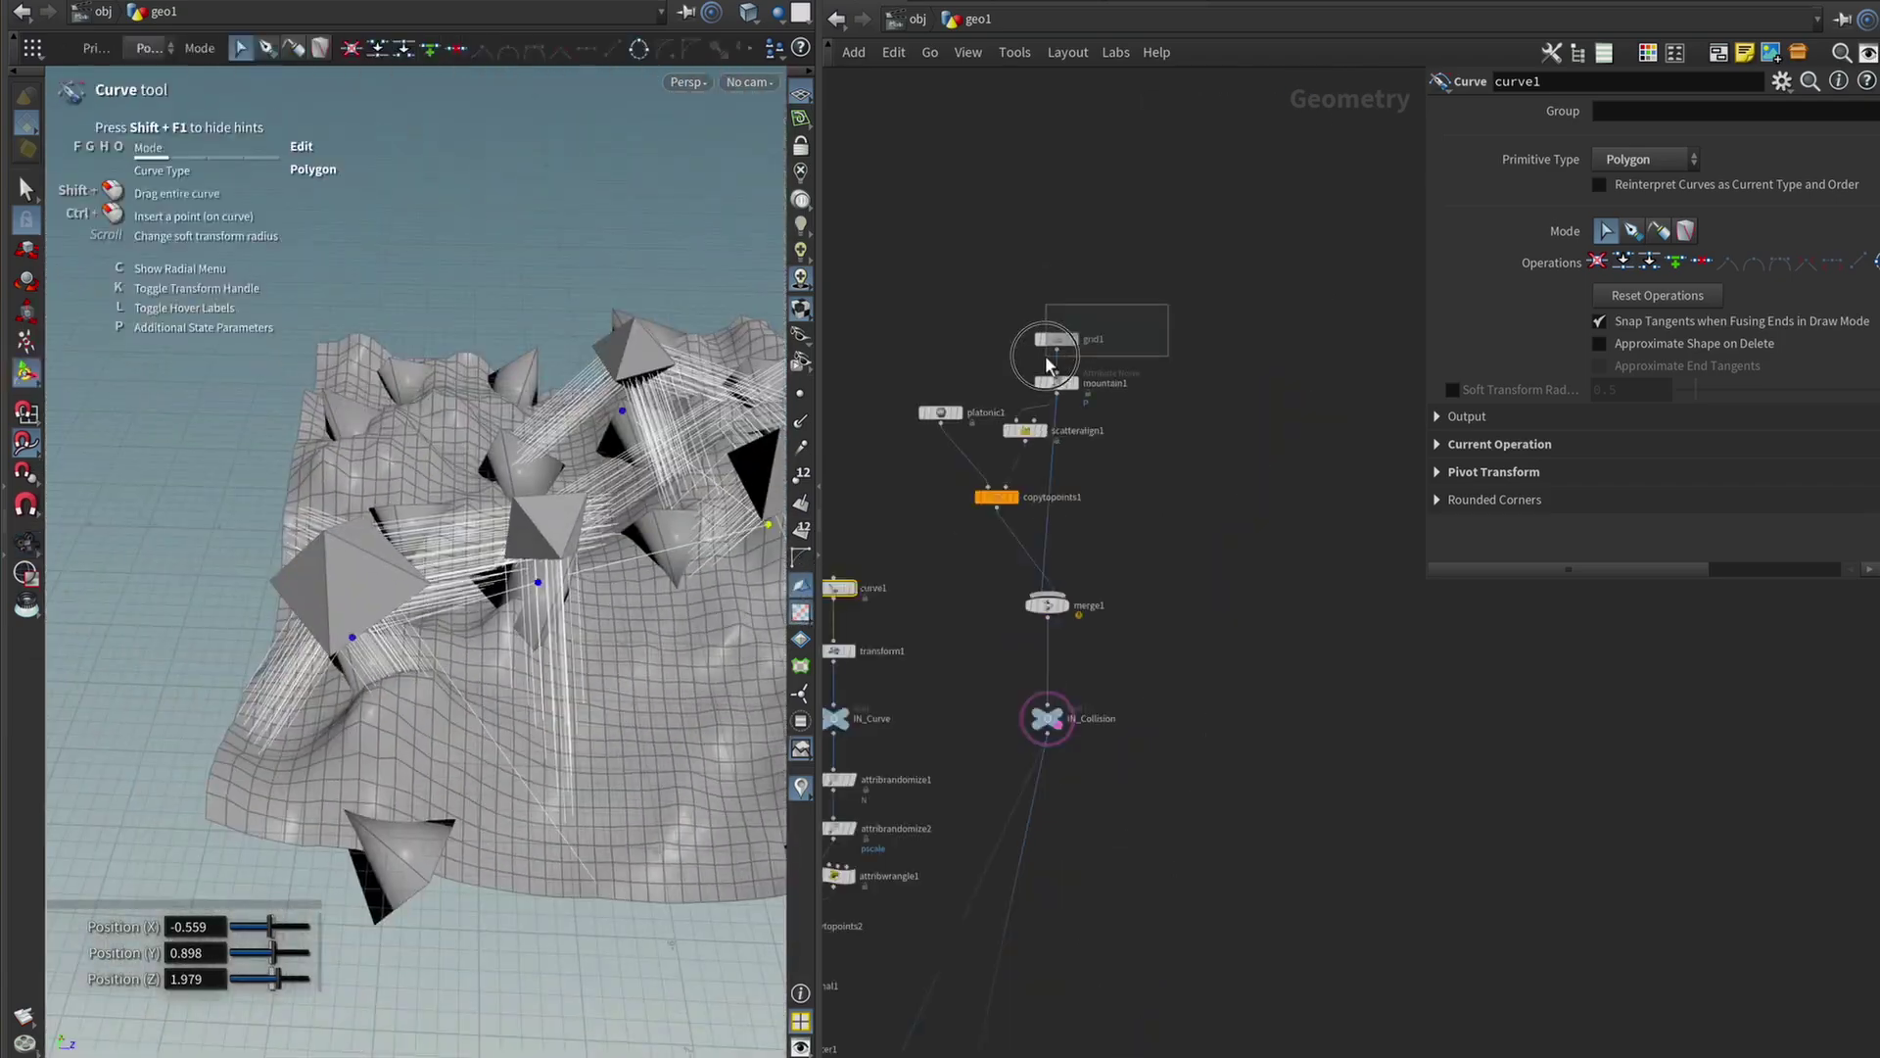
# Set grid1's Size to 100 by 100.
pyautogui.click(1054, 341)
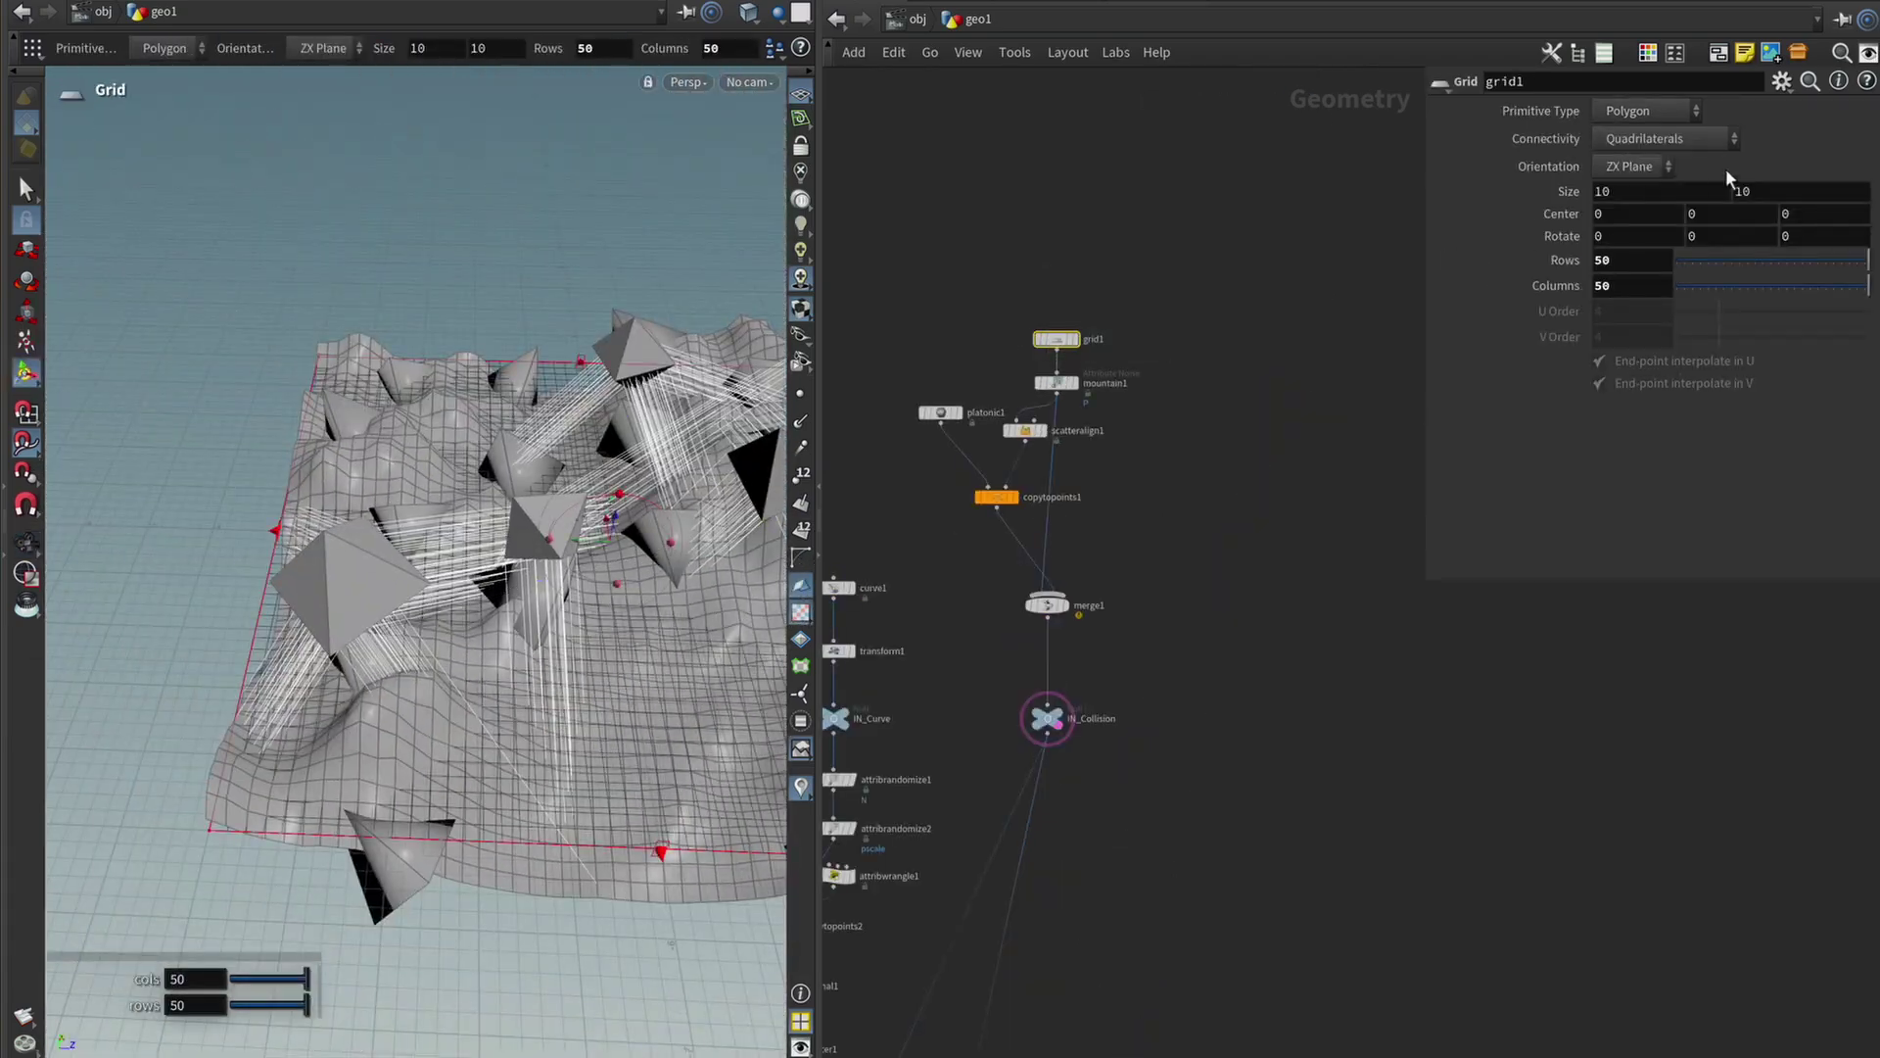
pyautogui.doubleClick(1679, 191)
pyautogui.write('100')
pyautogui.press('Tab')
pyautogui.write('100')
pyautogui.press('Return')
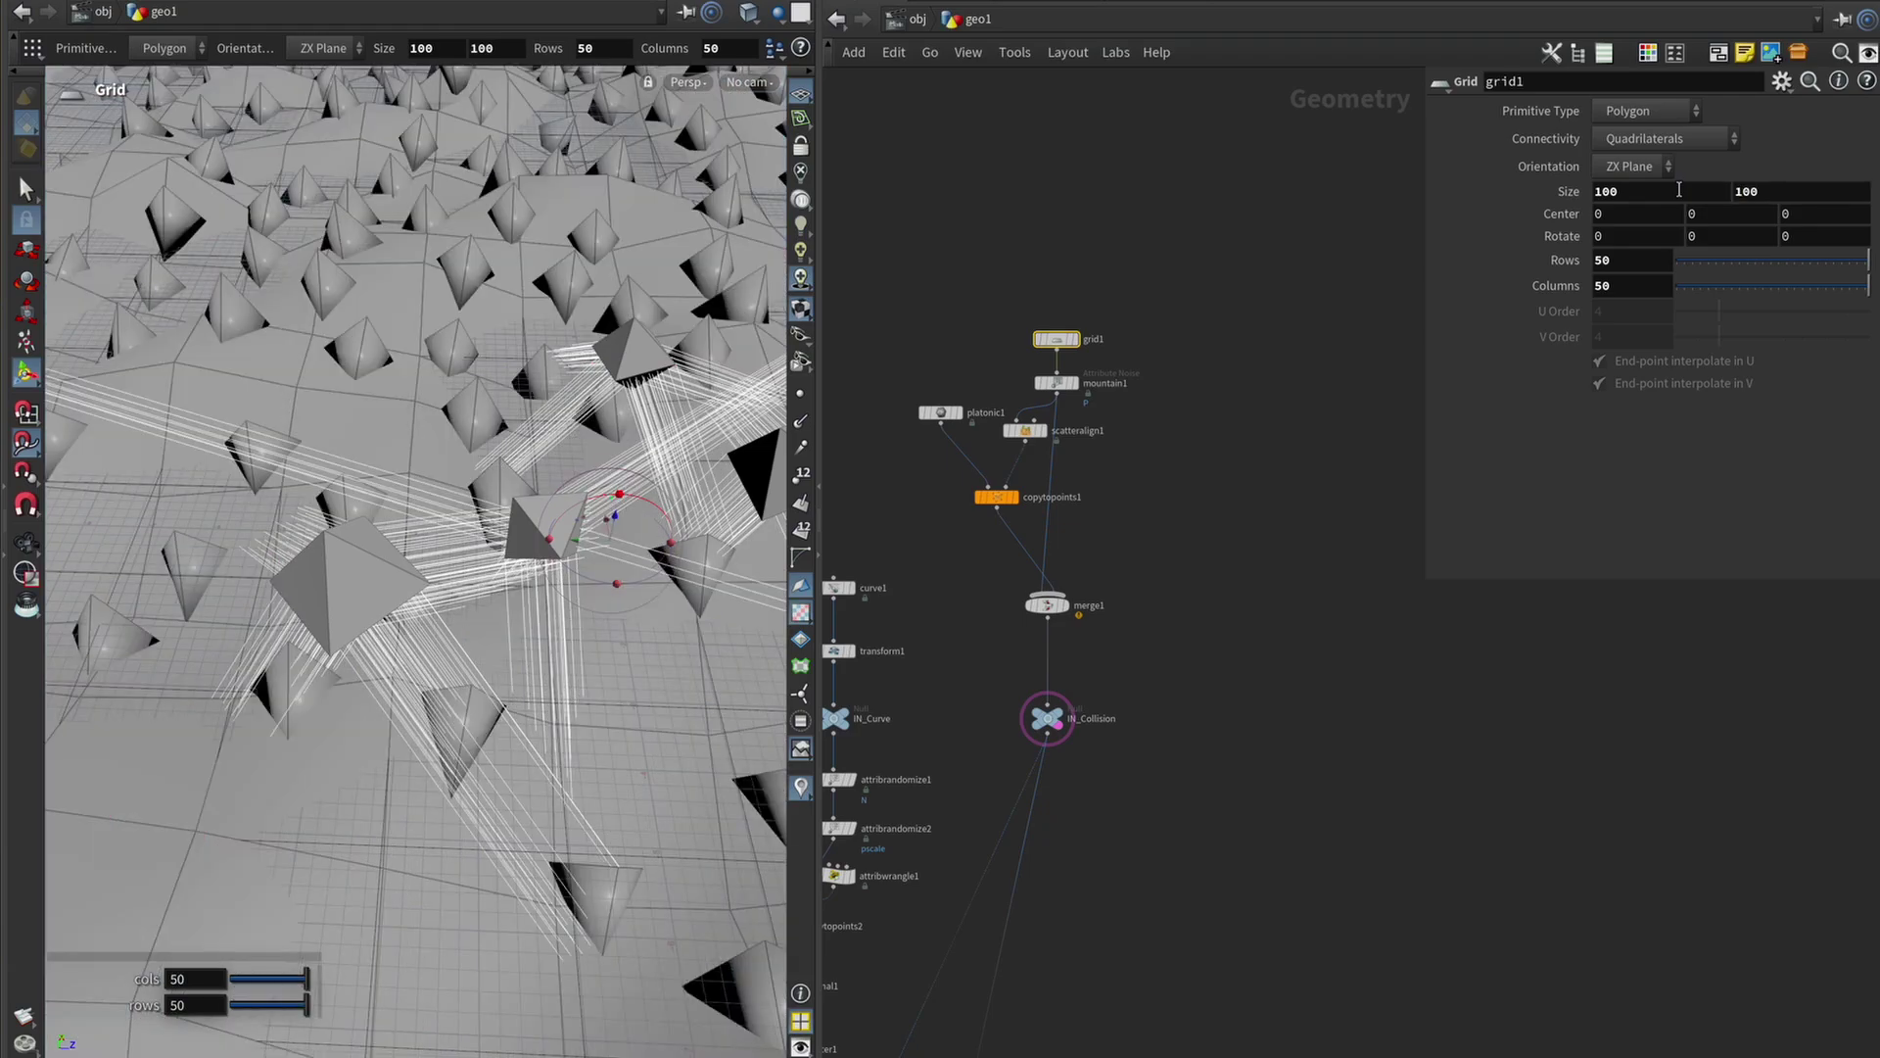
# Move a curve1 anchor point, then revert the curve edit and grid1 back to 10 by 10.
pyautogui.moveTo(924, 613); pyautogui.dragTo(1038, 578, button='middle')
pyautogui.click(947, 554)
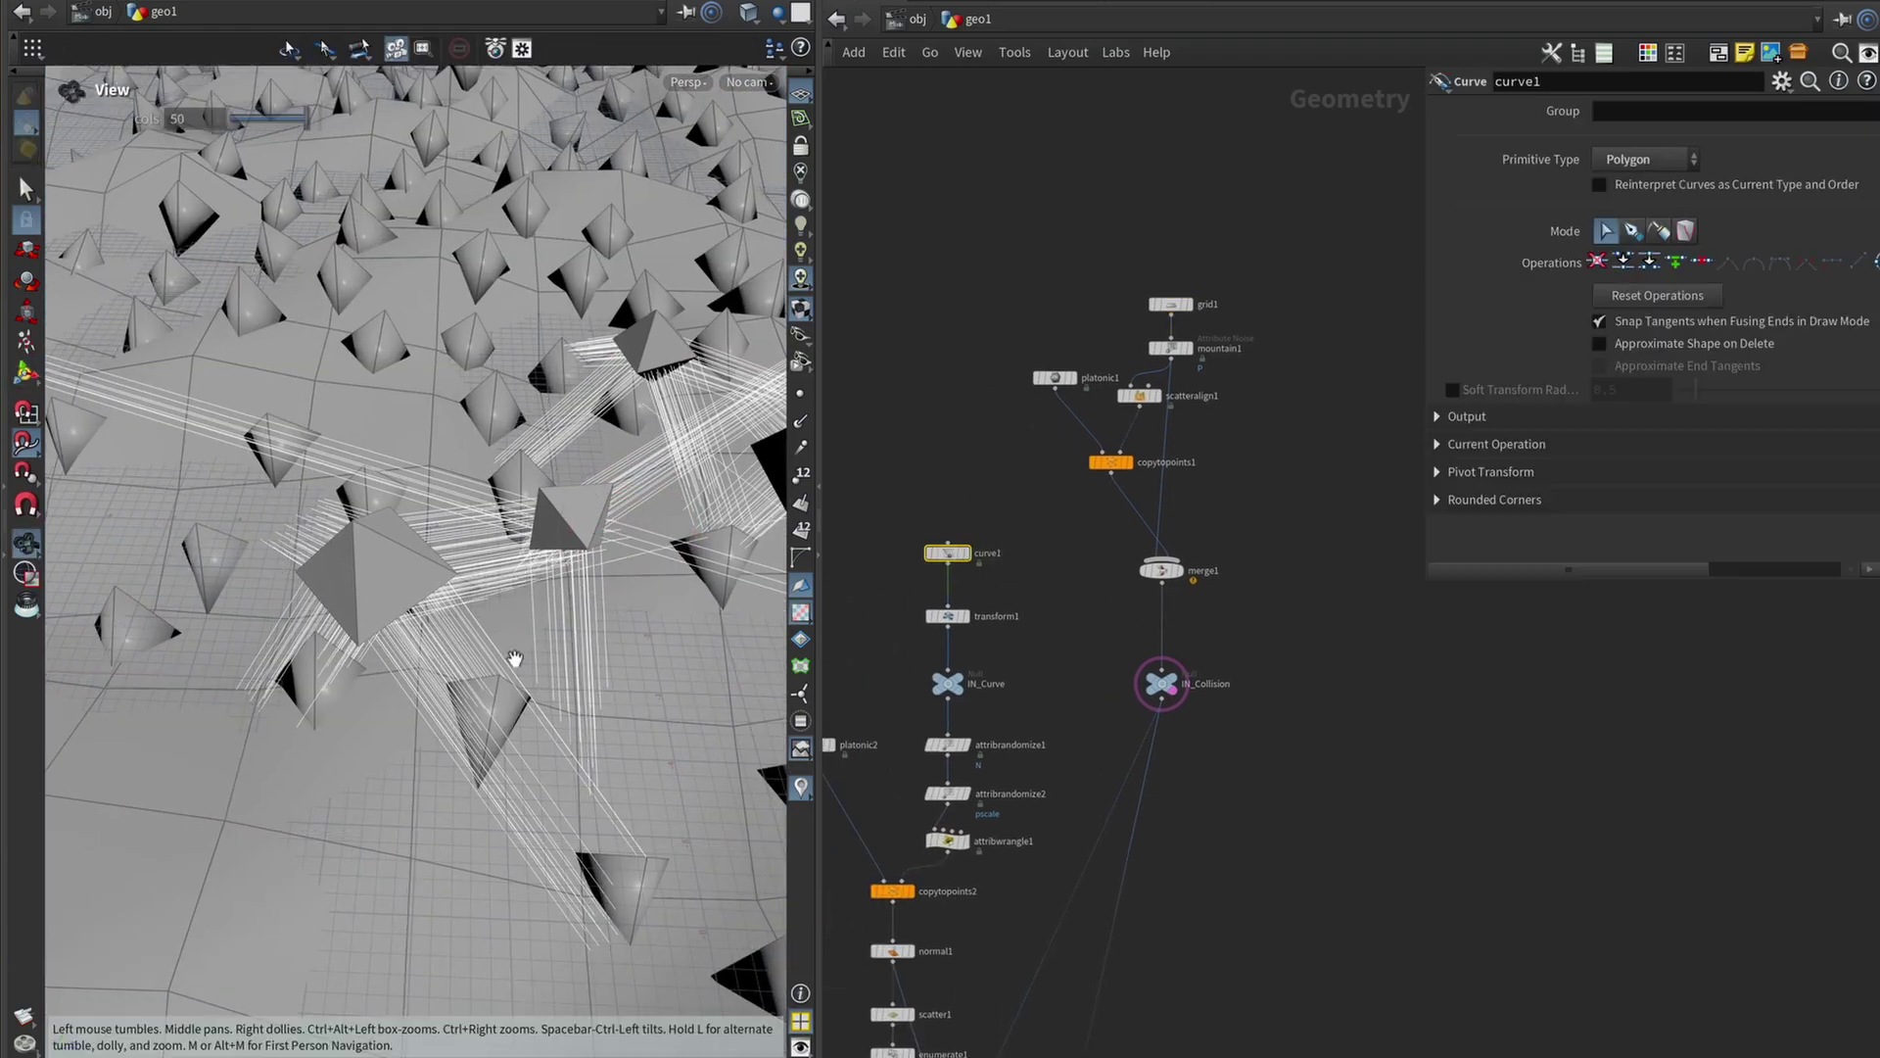
pyautogui.press('Return')
pyautogui.moveTo(375, 637); pyautogui.dragTo(461, 587)
pyautogui.press('Escape')
pyautogui.press('Return')
pyautogui.press('Escape')
pyautogui.press('Return')
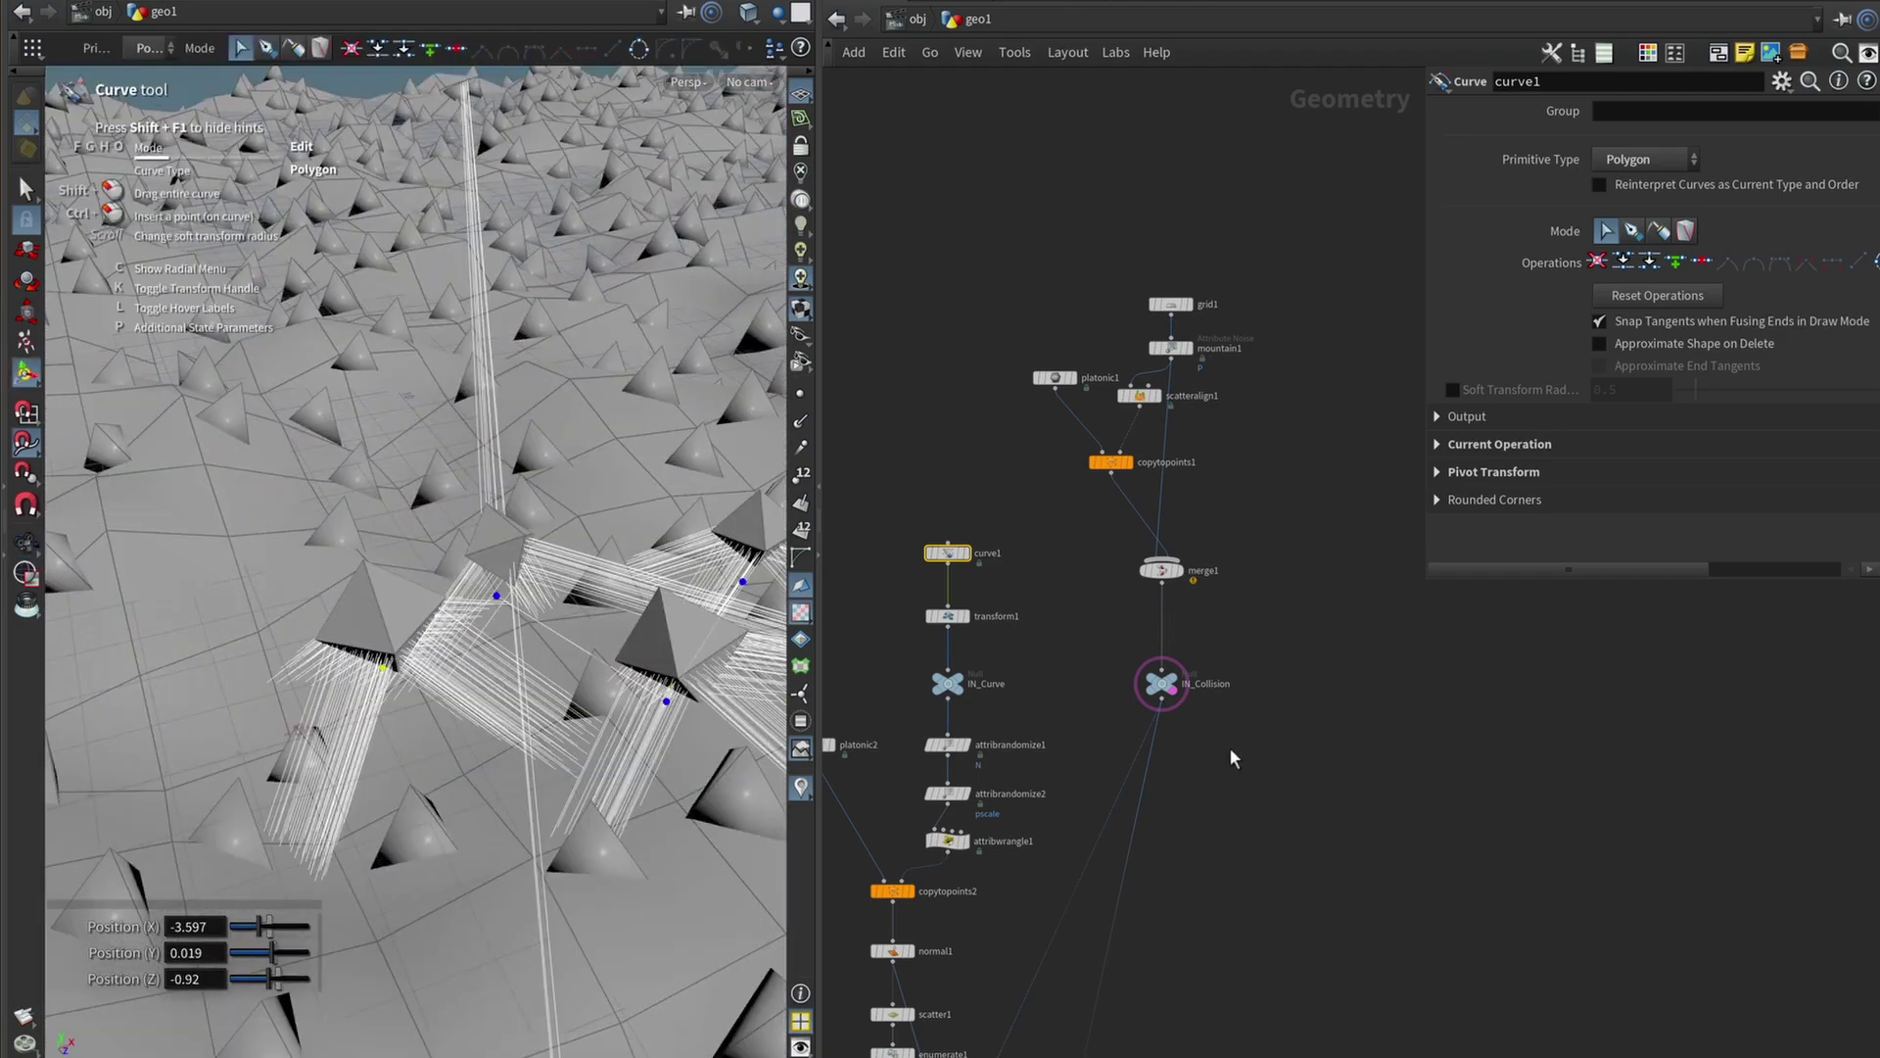
pyautogui.moveTo(1236, 759); pyautogui.dragTo(1232, 556, button='middle')
# Inspect merge3's spiky terrain and fibers from low angles, then nudge platonic2 slightly left.
pyautogui.moveTo(1391, 681); pyautogui.dragTo(975, 536, button='middle')
pyautogui.moveTo(975, 537); pyautogui.dragTo(974, 535)
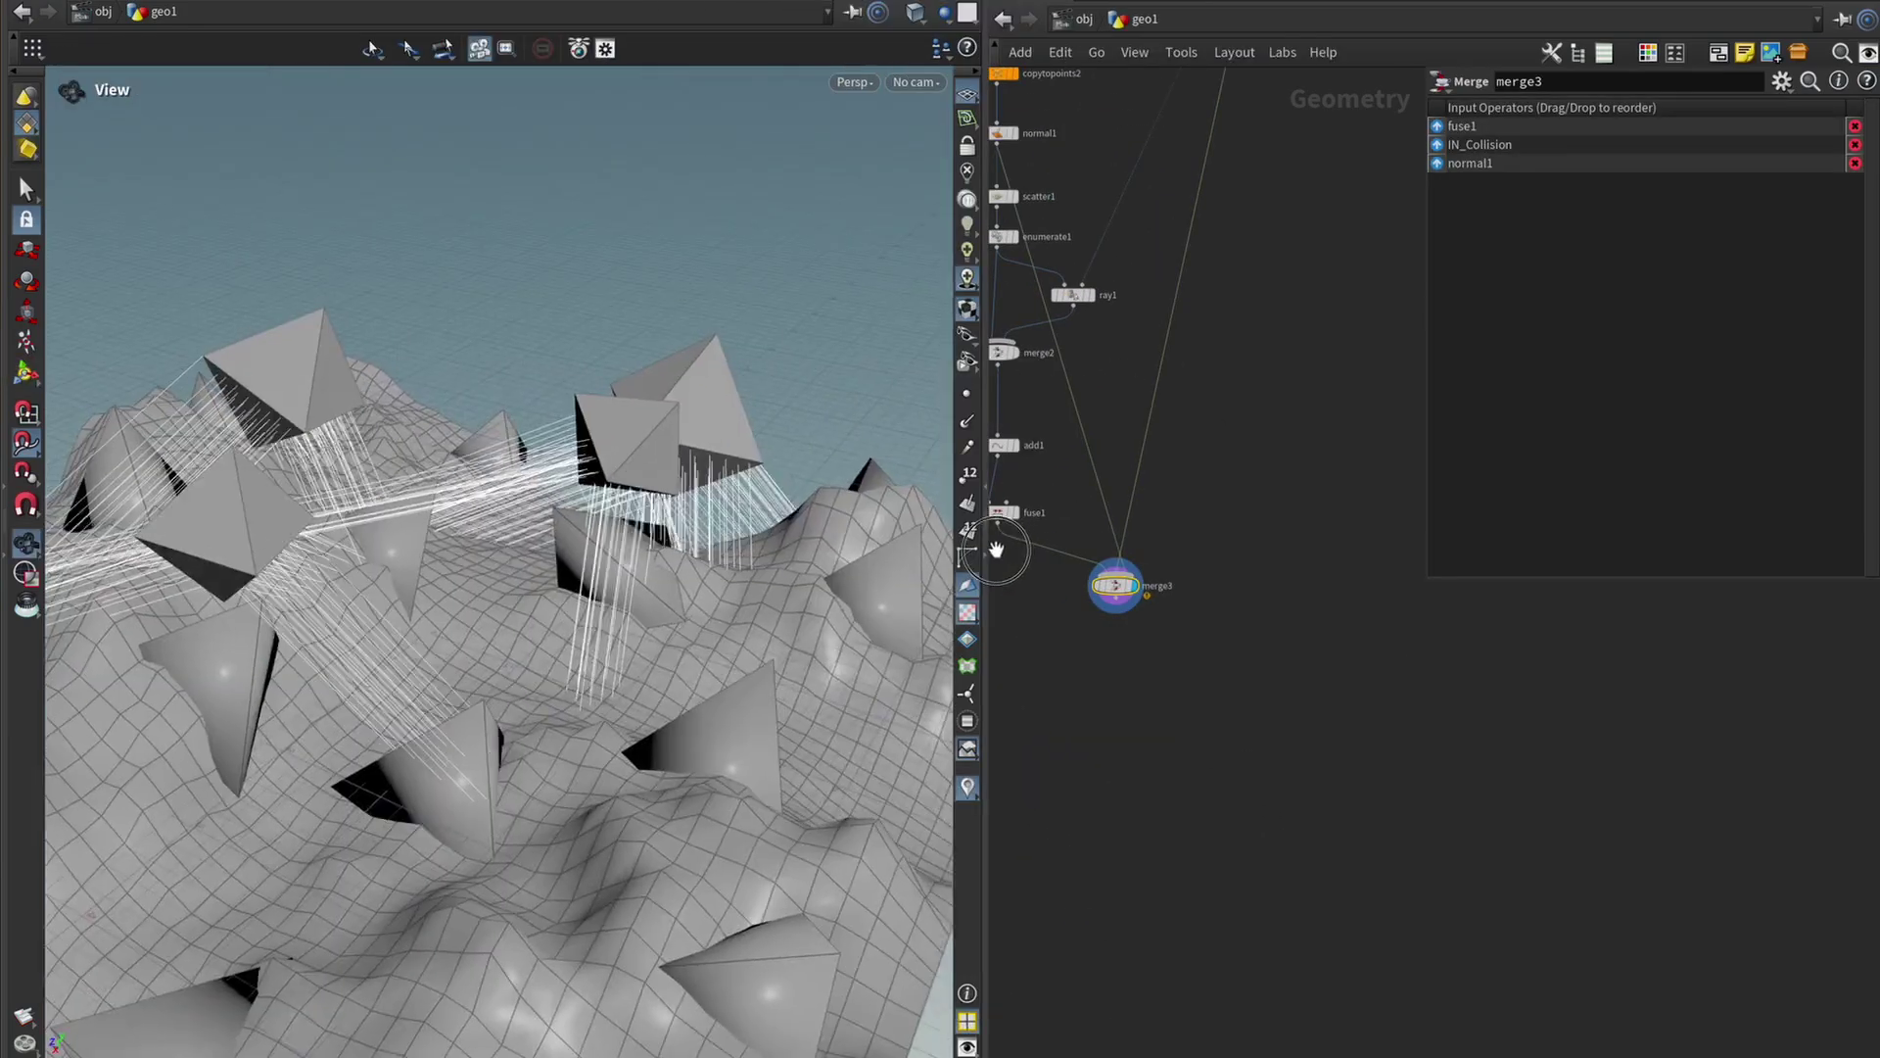
pyautogui.moveTo(969, 537); pyautogui.dragTo(681, 408)
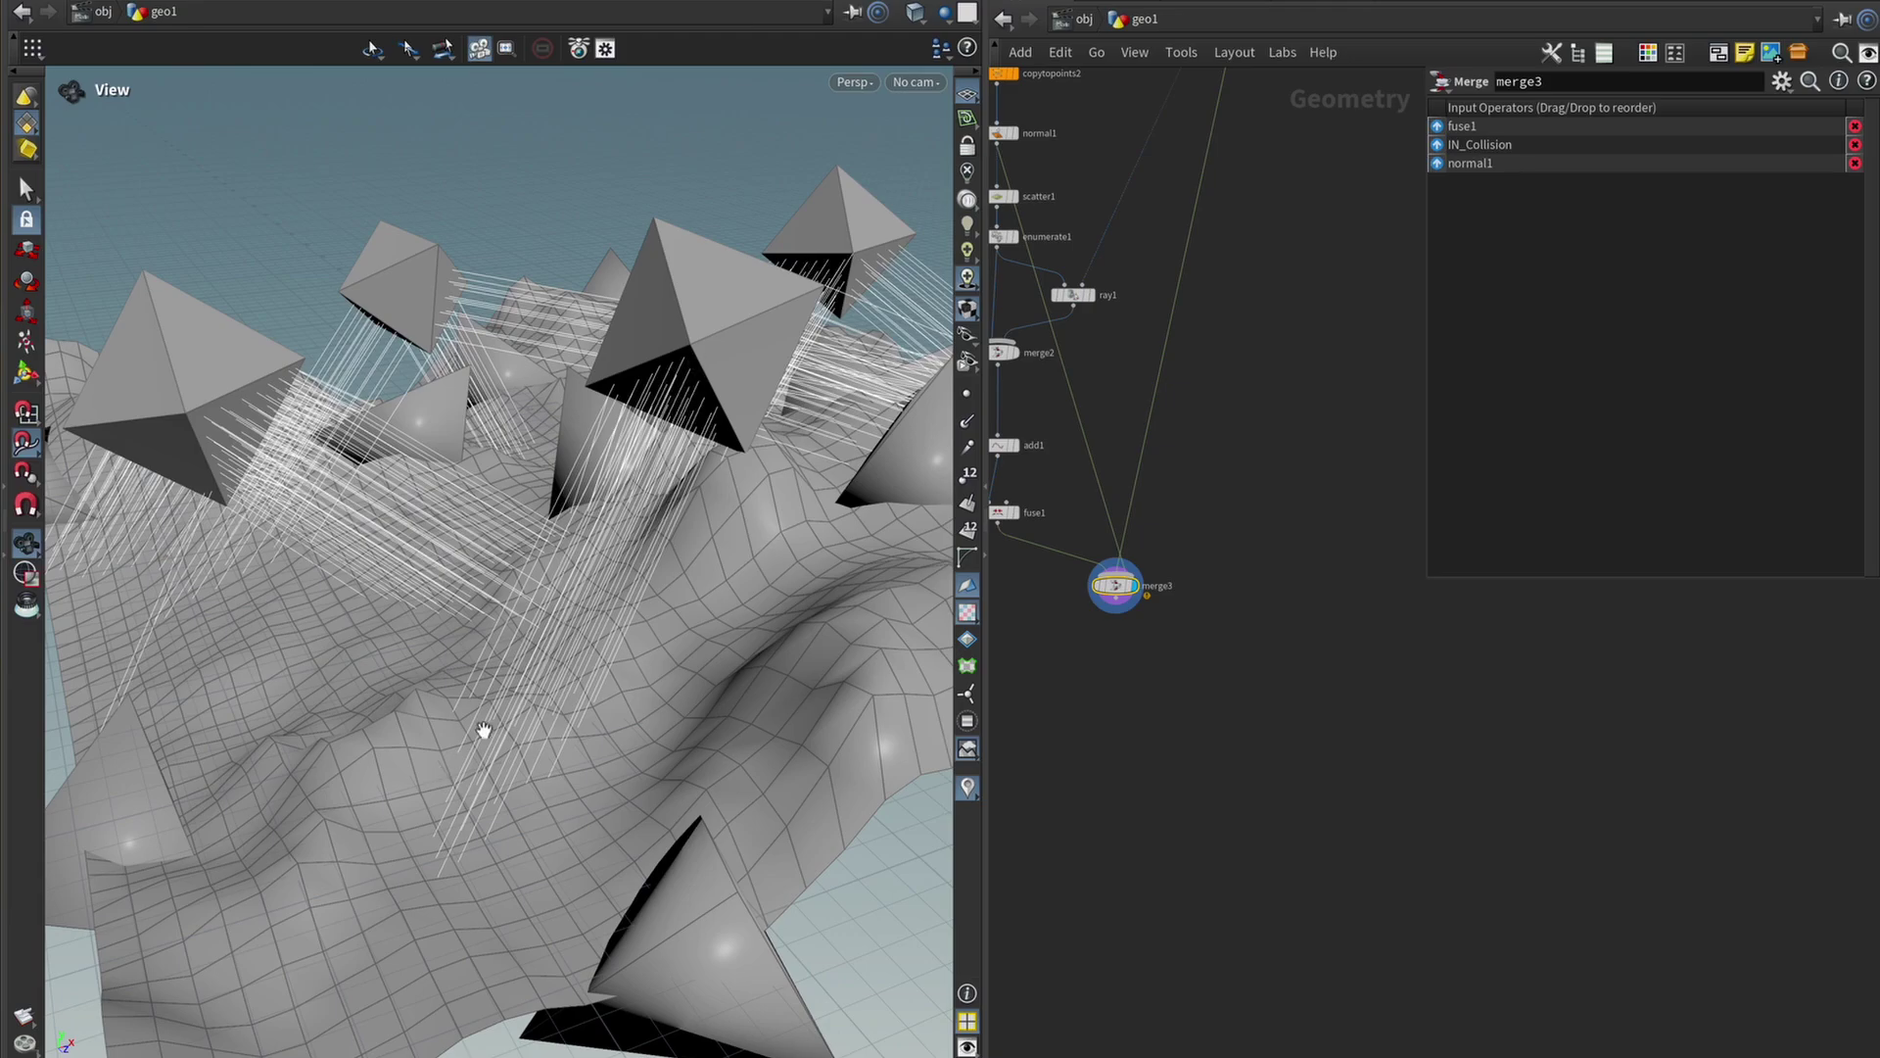
pyautogui.moveTo(714, 420); pyautogui.dragTo(556, 526)
pyautogui.moveTo(1099, 392); pyautogui.dragTo(1273, 803, button='middle')
pyautogui.moveTo(1093, 367); pyautogui.dragTo(1073, 356)
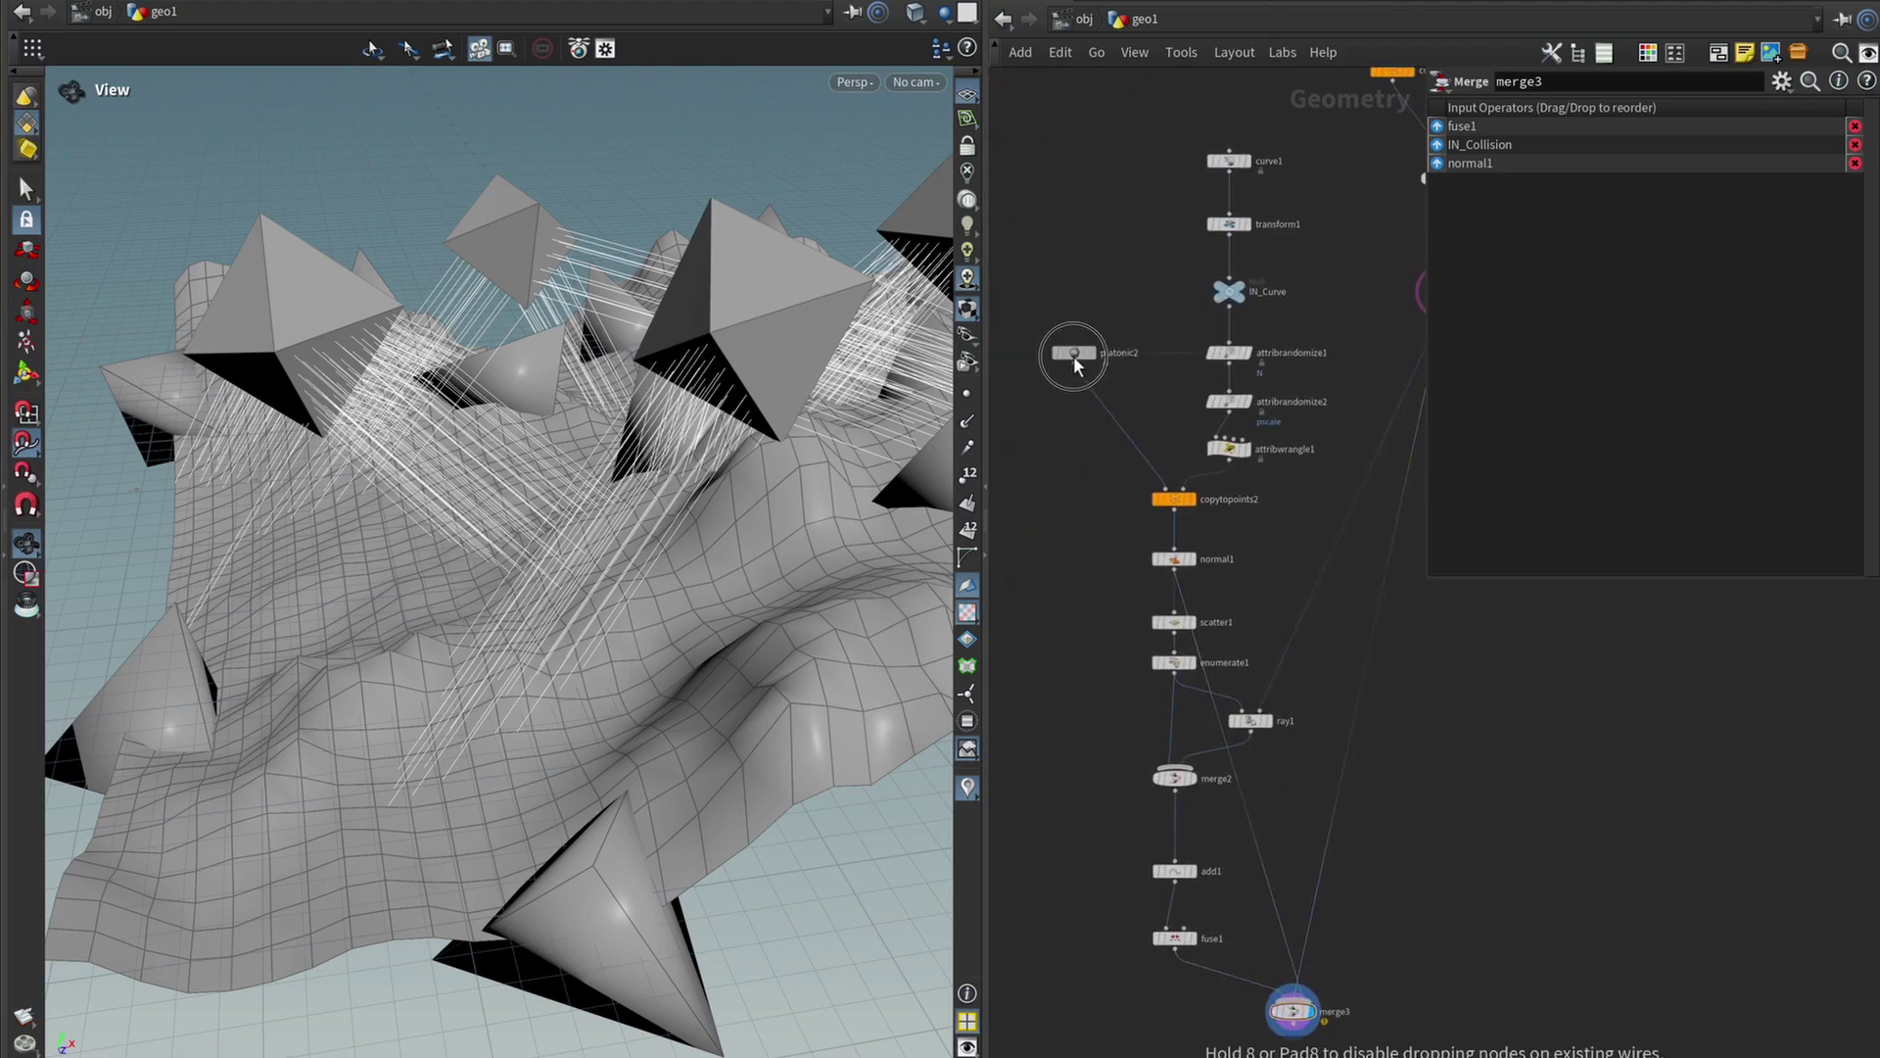
# Insert a Remesh node (remesh1) on the wire right after platonic2.
pyautogui.press('Tab')
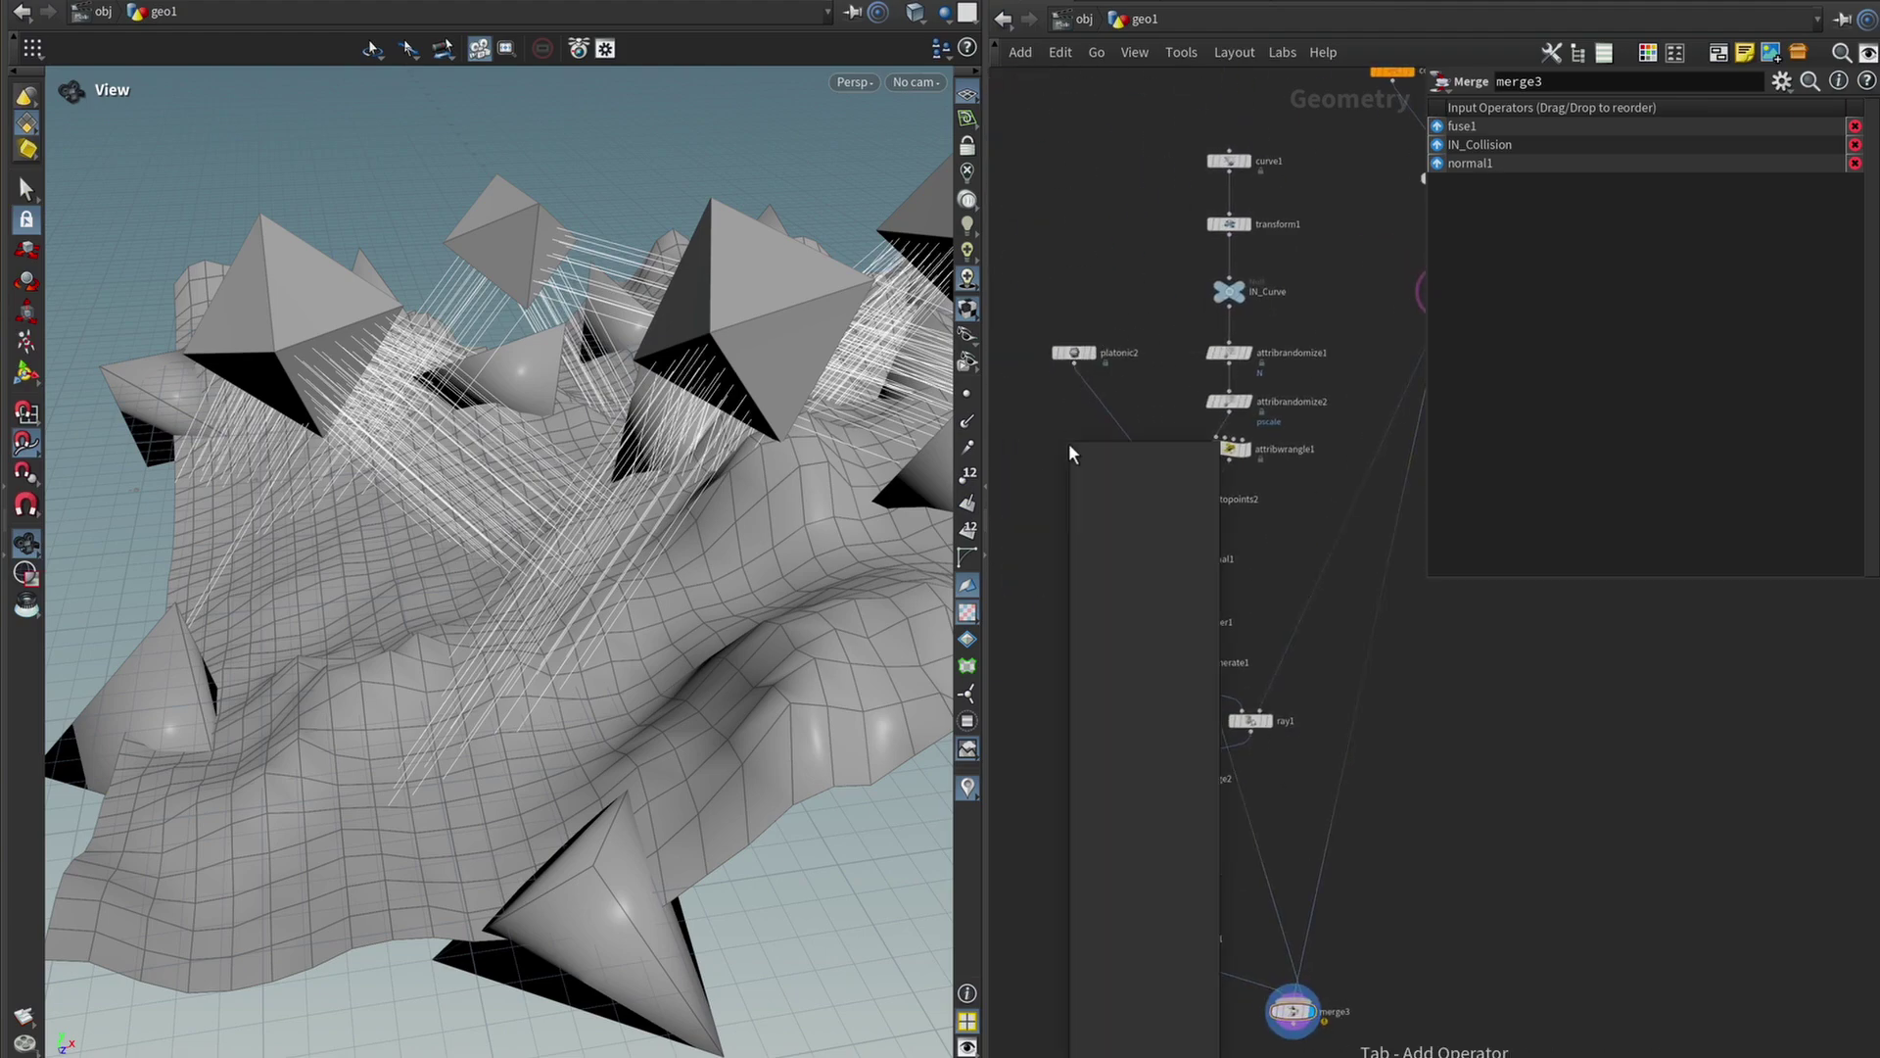
pyautogui.write('null')
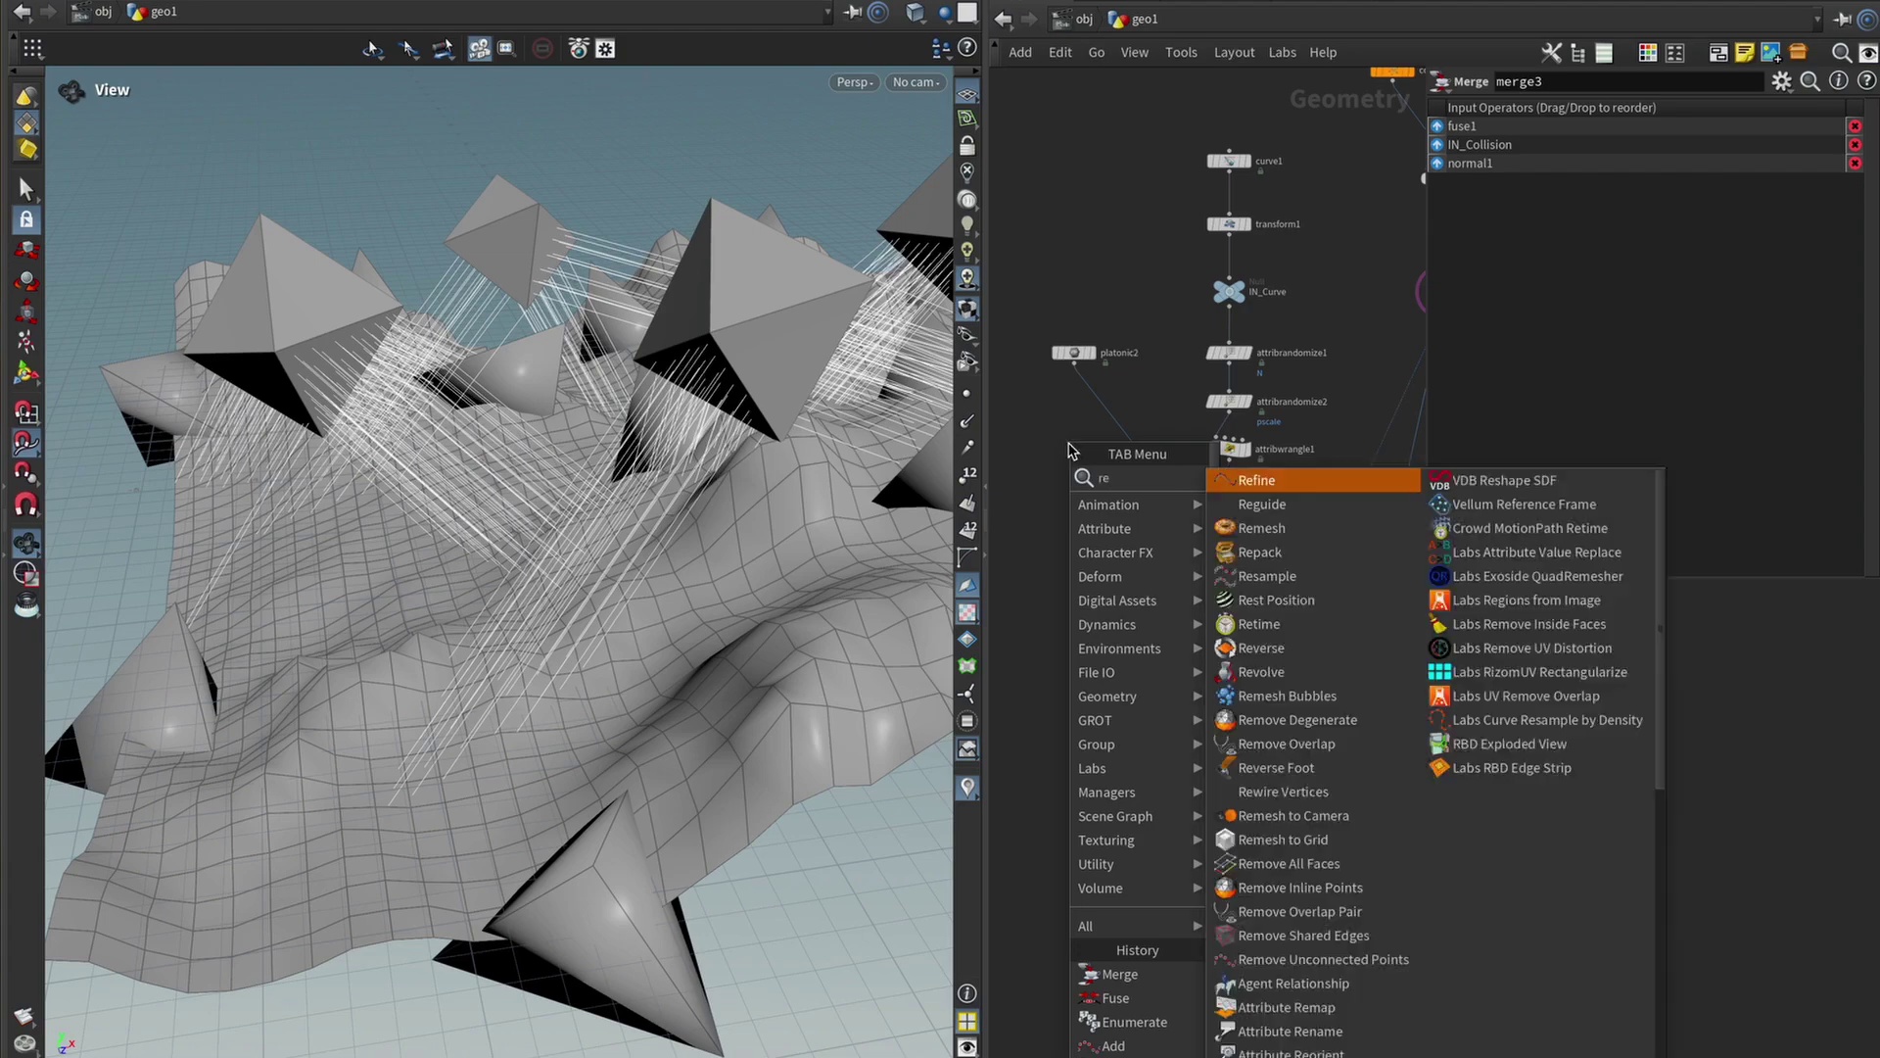
pyautogui.press('Return')
pyautogui.click(1079, 400)
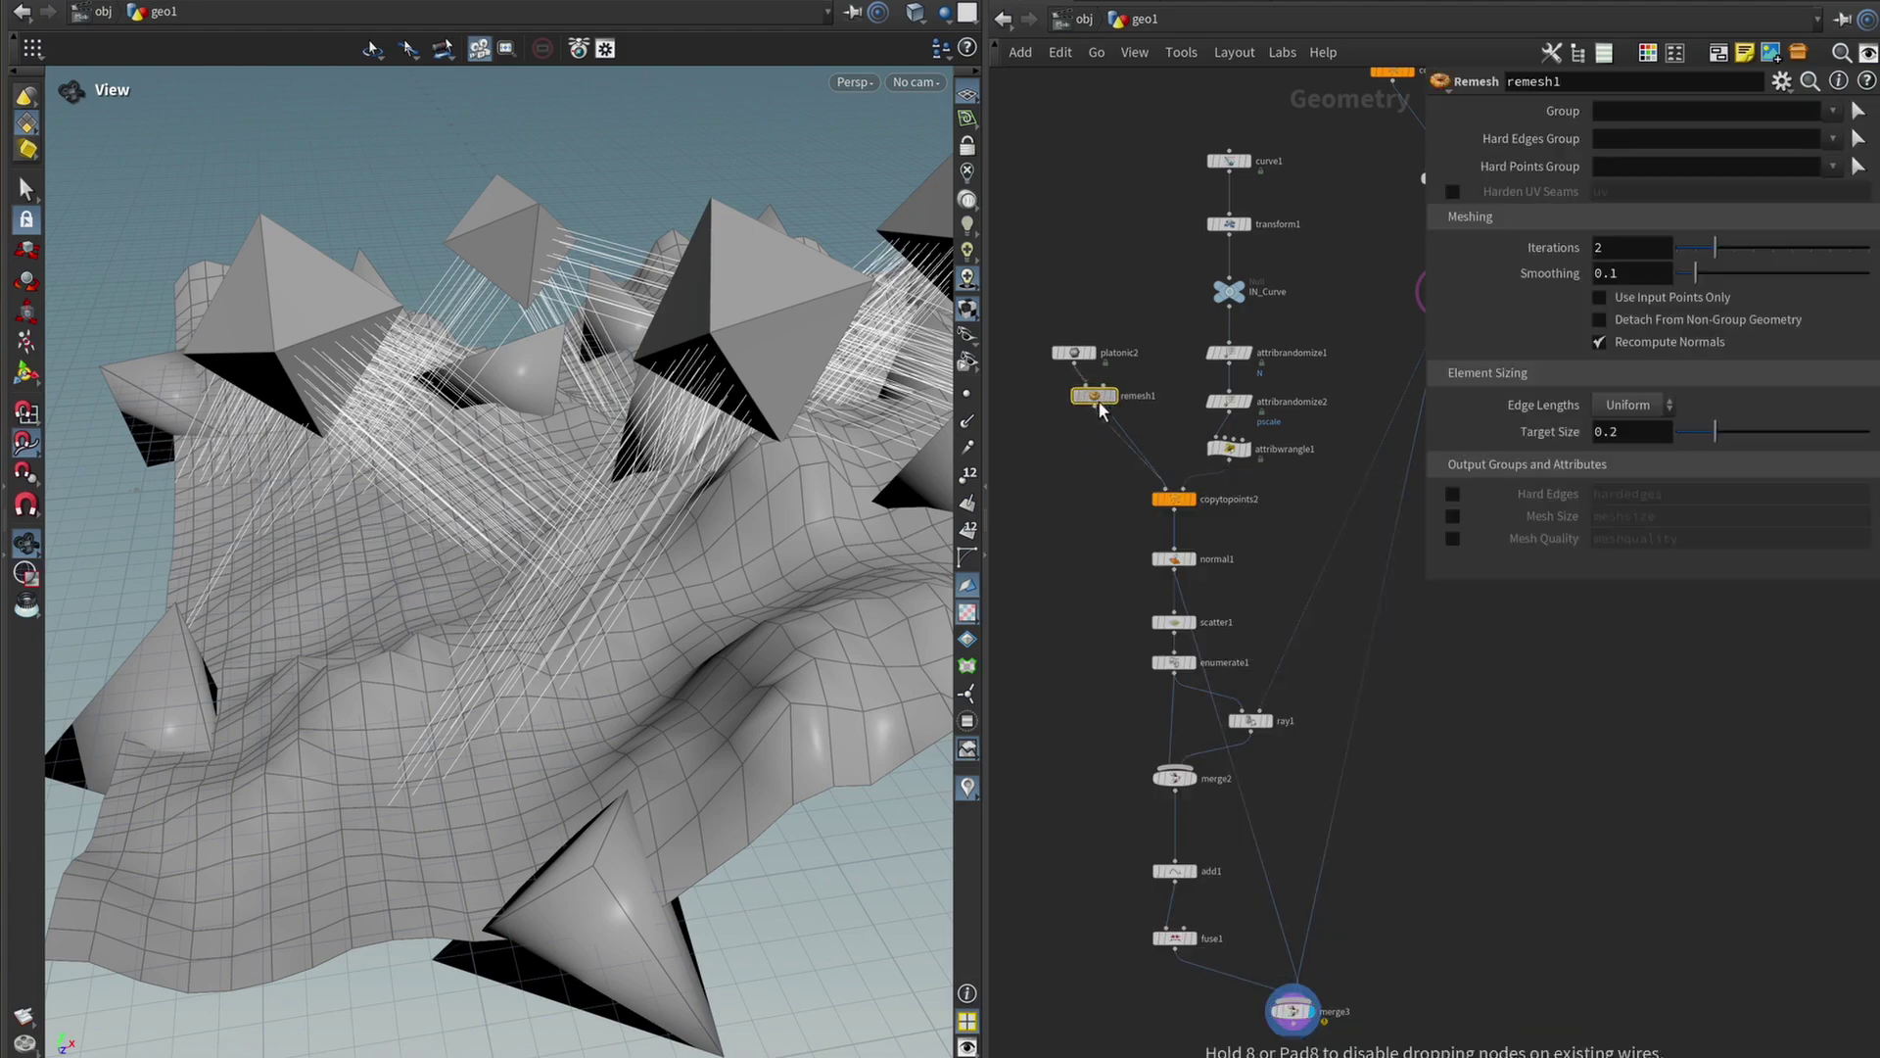
# Add the 'mountain' Attribute Noise node (mountain2) after remesh1 and inspect the lumpy rocks.
pyautogui.press('Tab')
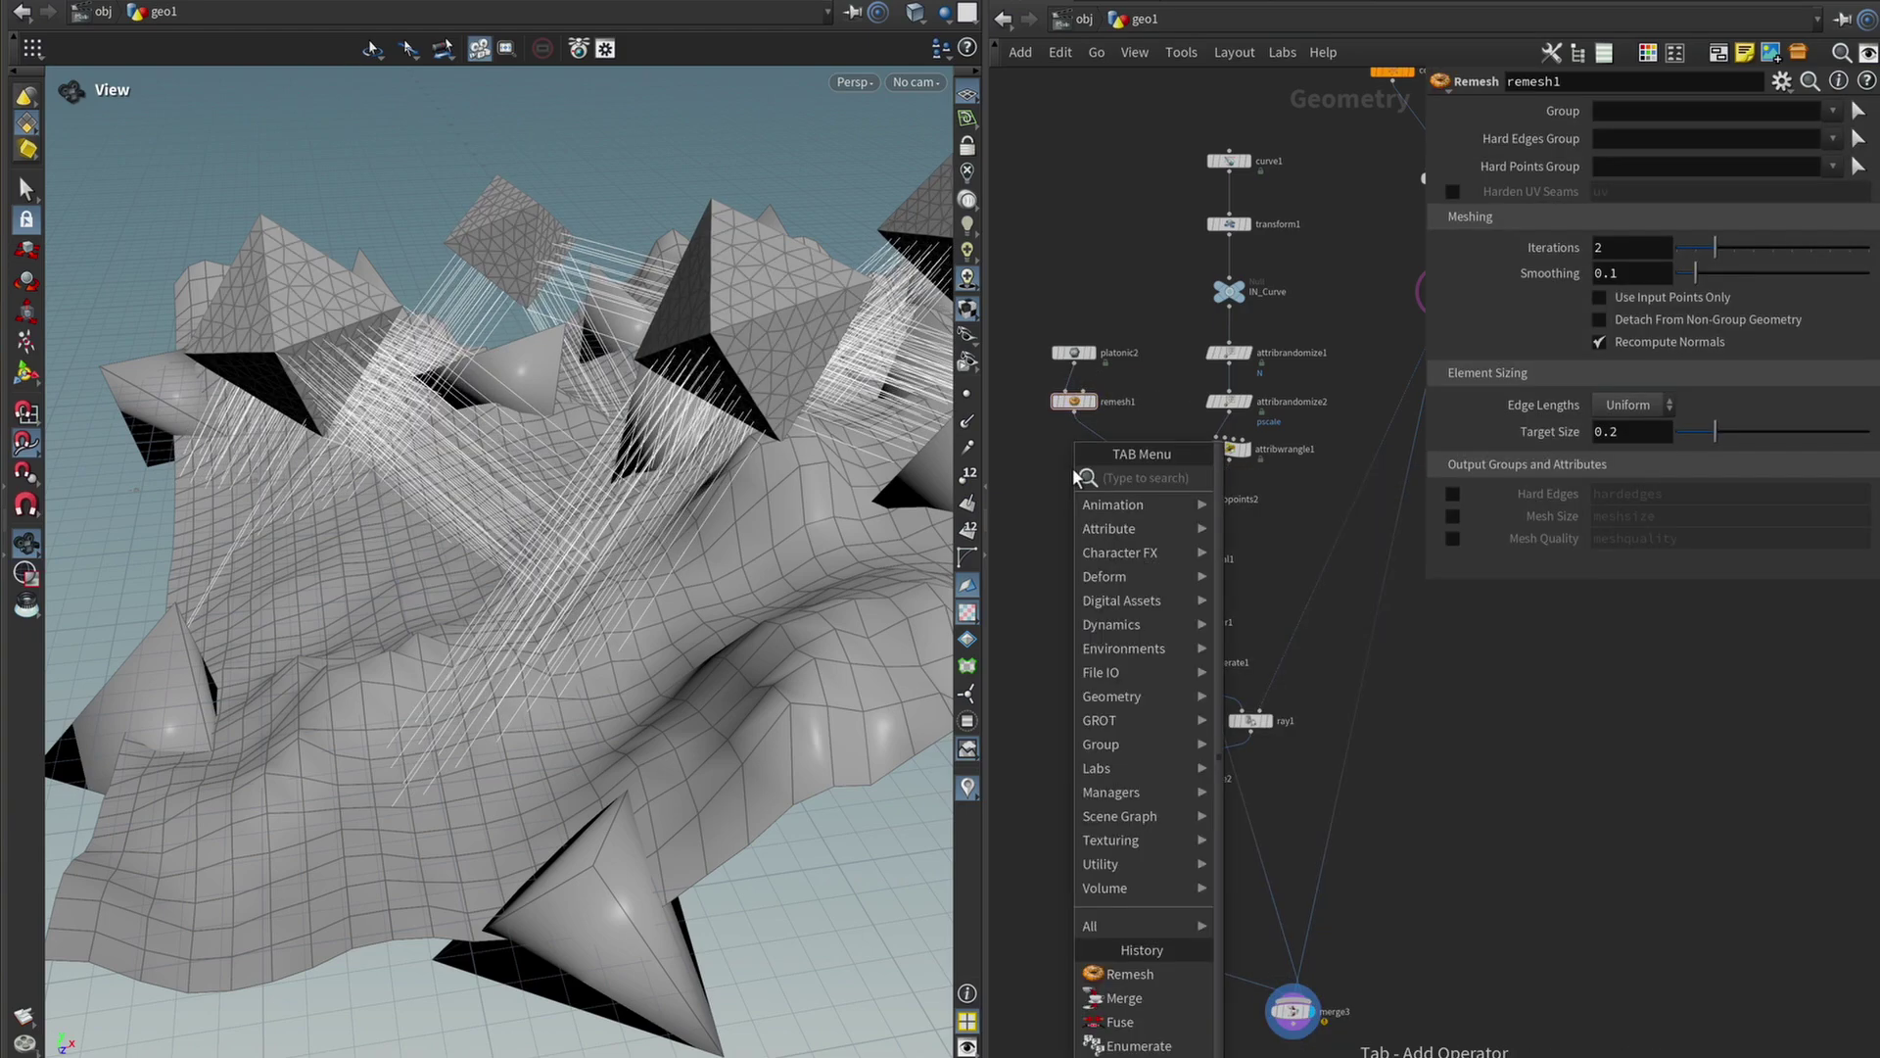
pyautogui.write('mountain')
pyautogui.press('Return')
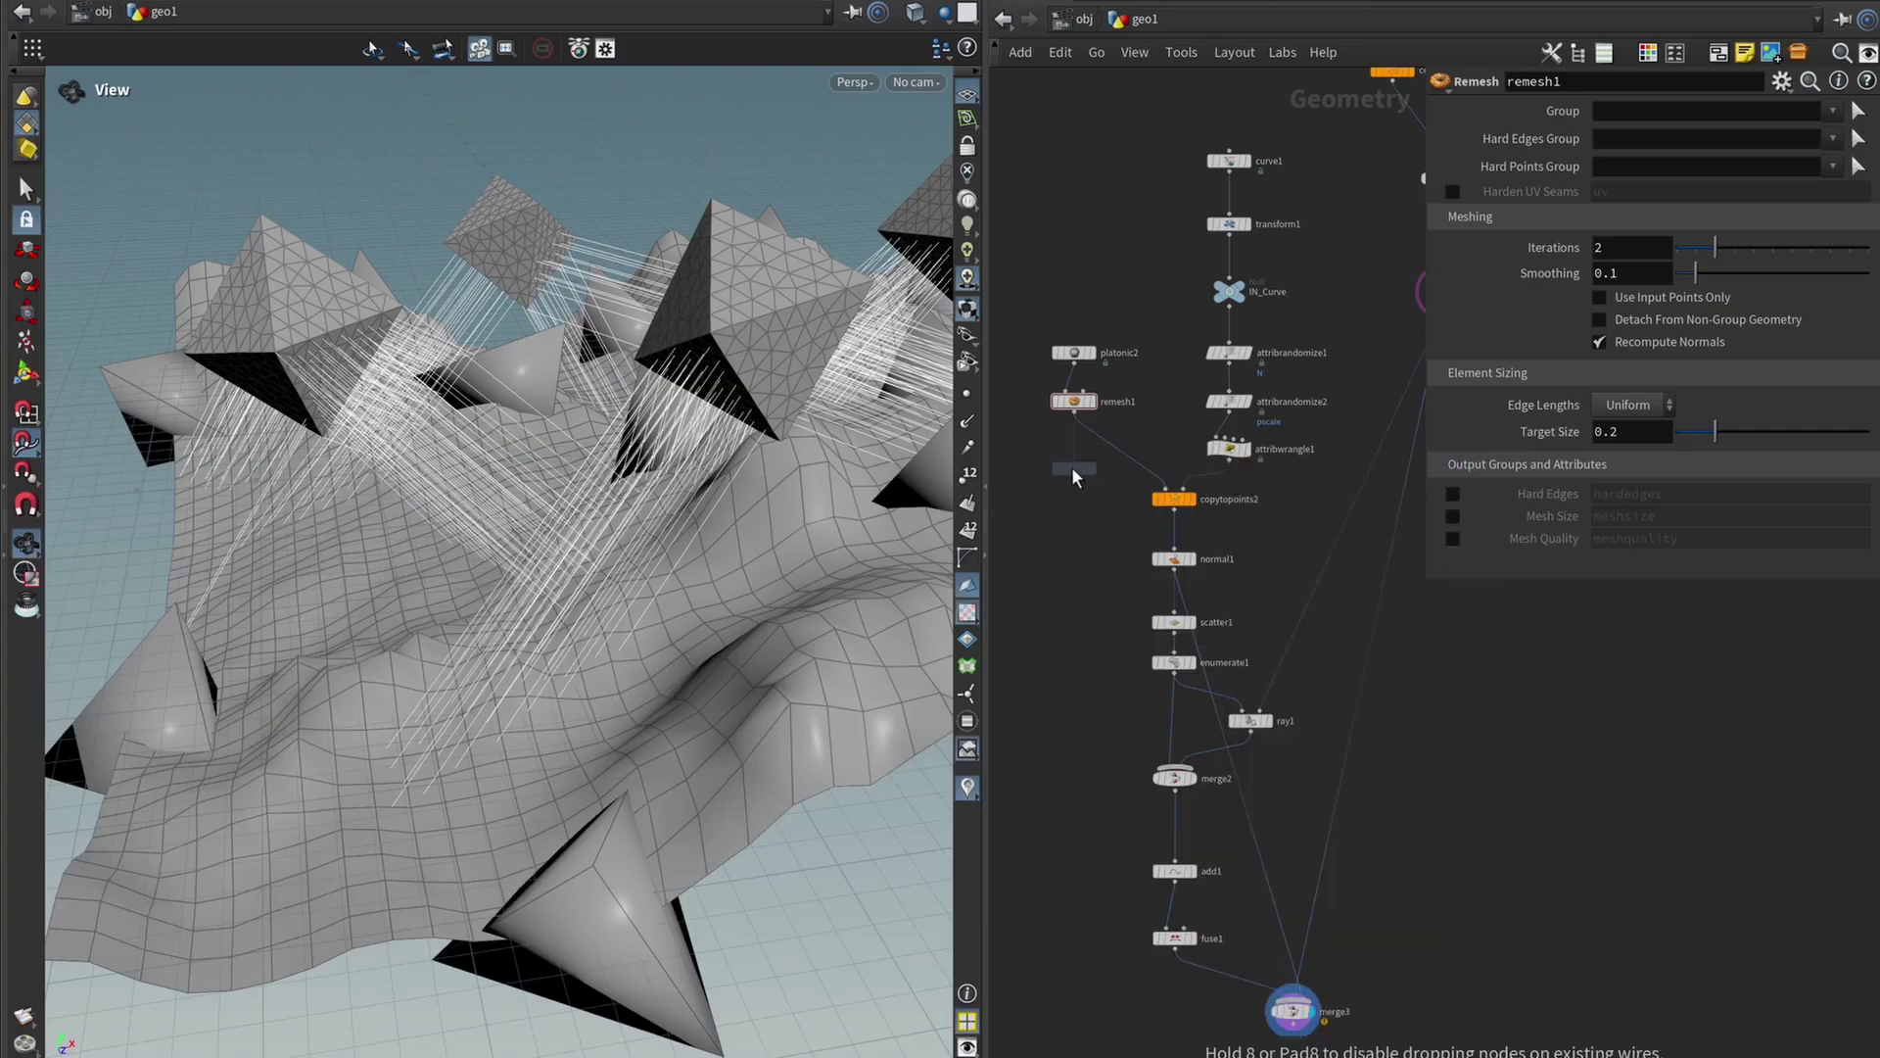
pyautogui.click(1105, 445)
pyautogui.moveTo(607, 443)
pyautogui.mouseDown()
pyautogui.moveTo(725, 445)
pyautogui.moveTo(391, 437)
pyautogui.moveTo(626, 436)
pyautogui.moveTo(487, 444)
pyautogui.moveTo(402, 408)
pyautogui.moveTo(503, 479)
pyautogui.moveTo(621, 449)
pyautogui.moveTo(579, 453)
pyautogui.moveTo(613, 477)
pyautogui.mouseUp()
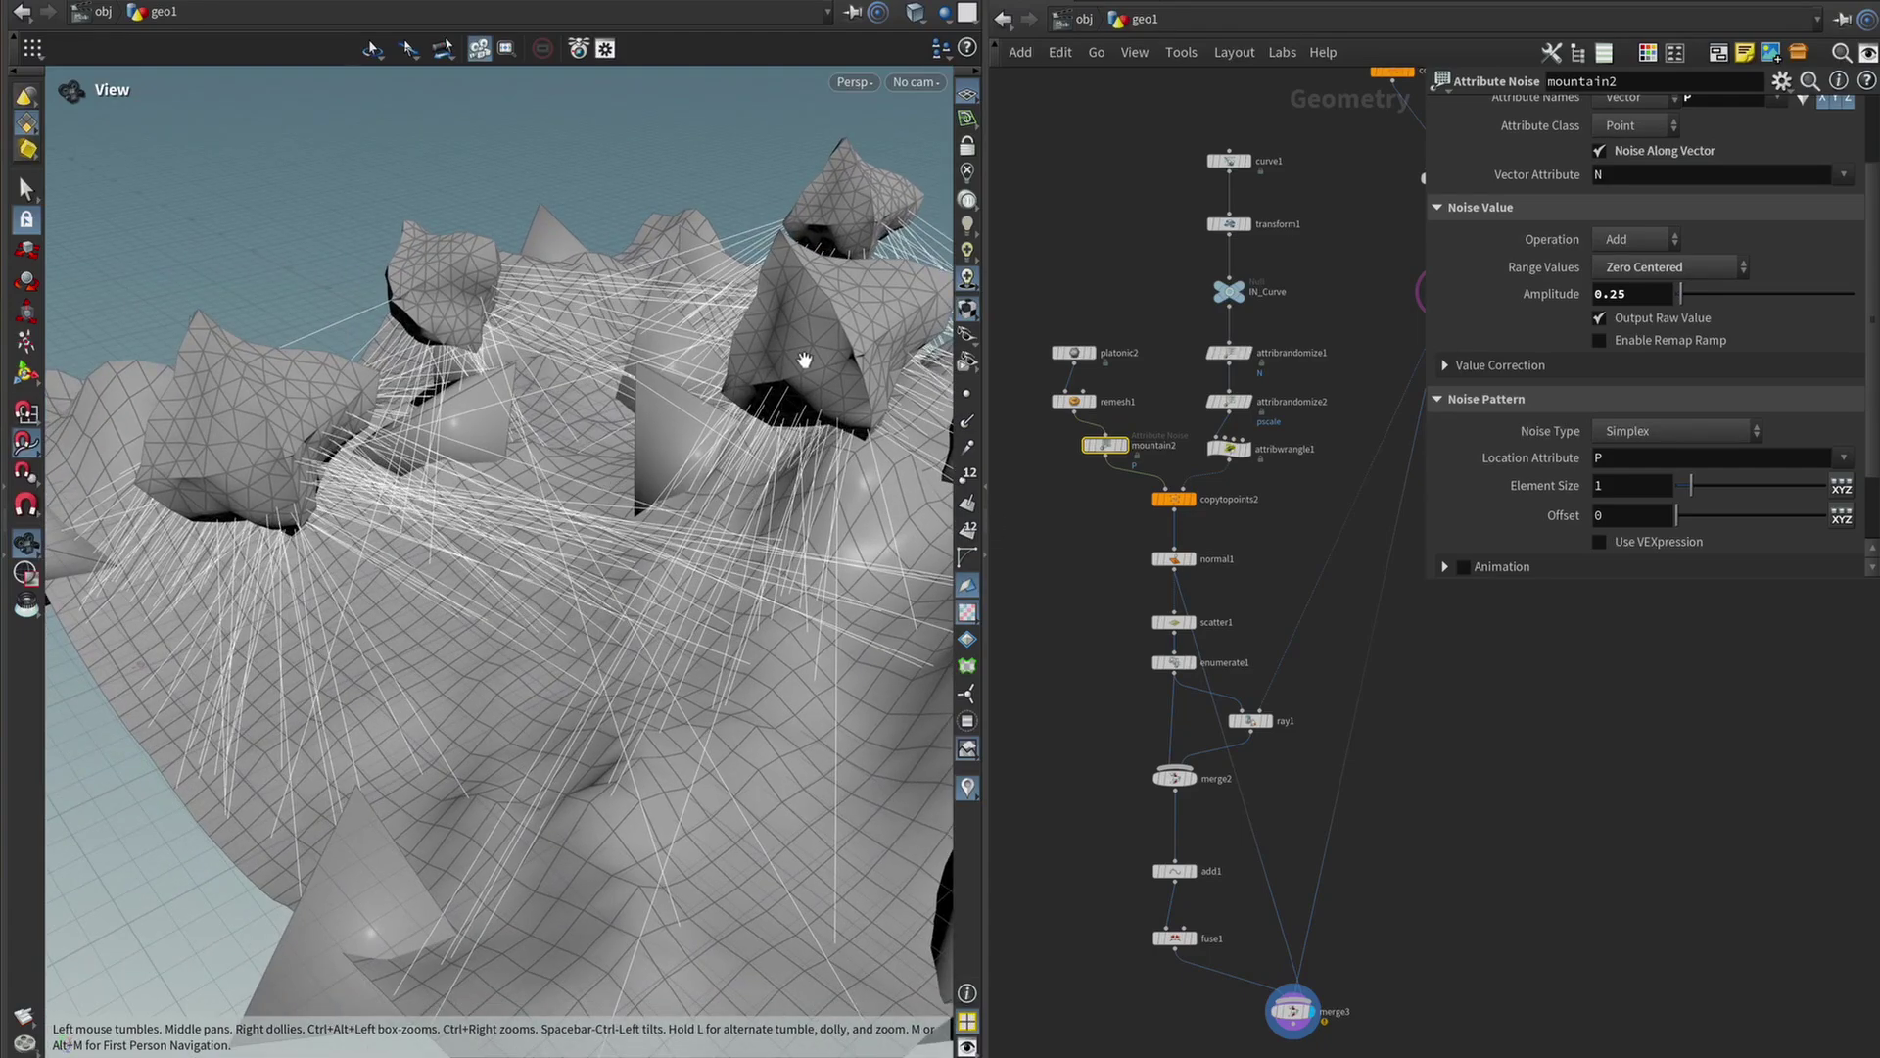
# Nudge mountain2 left and bring its noise Amplitude to 0, then fine-tune it to 0.224.
pyautogui.moveTo(804, 360); pyautogui.dragTo(661, 476)
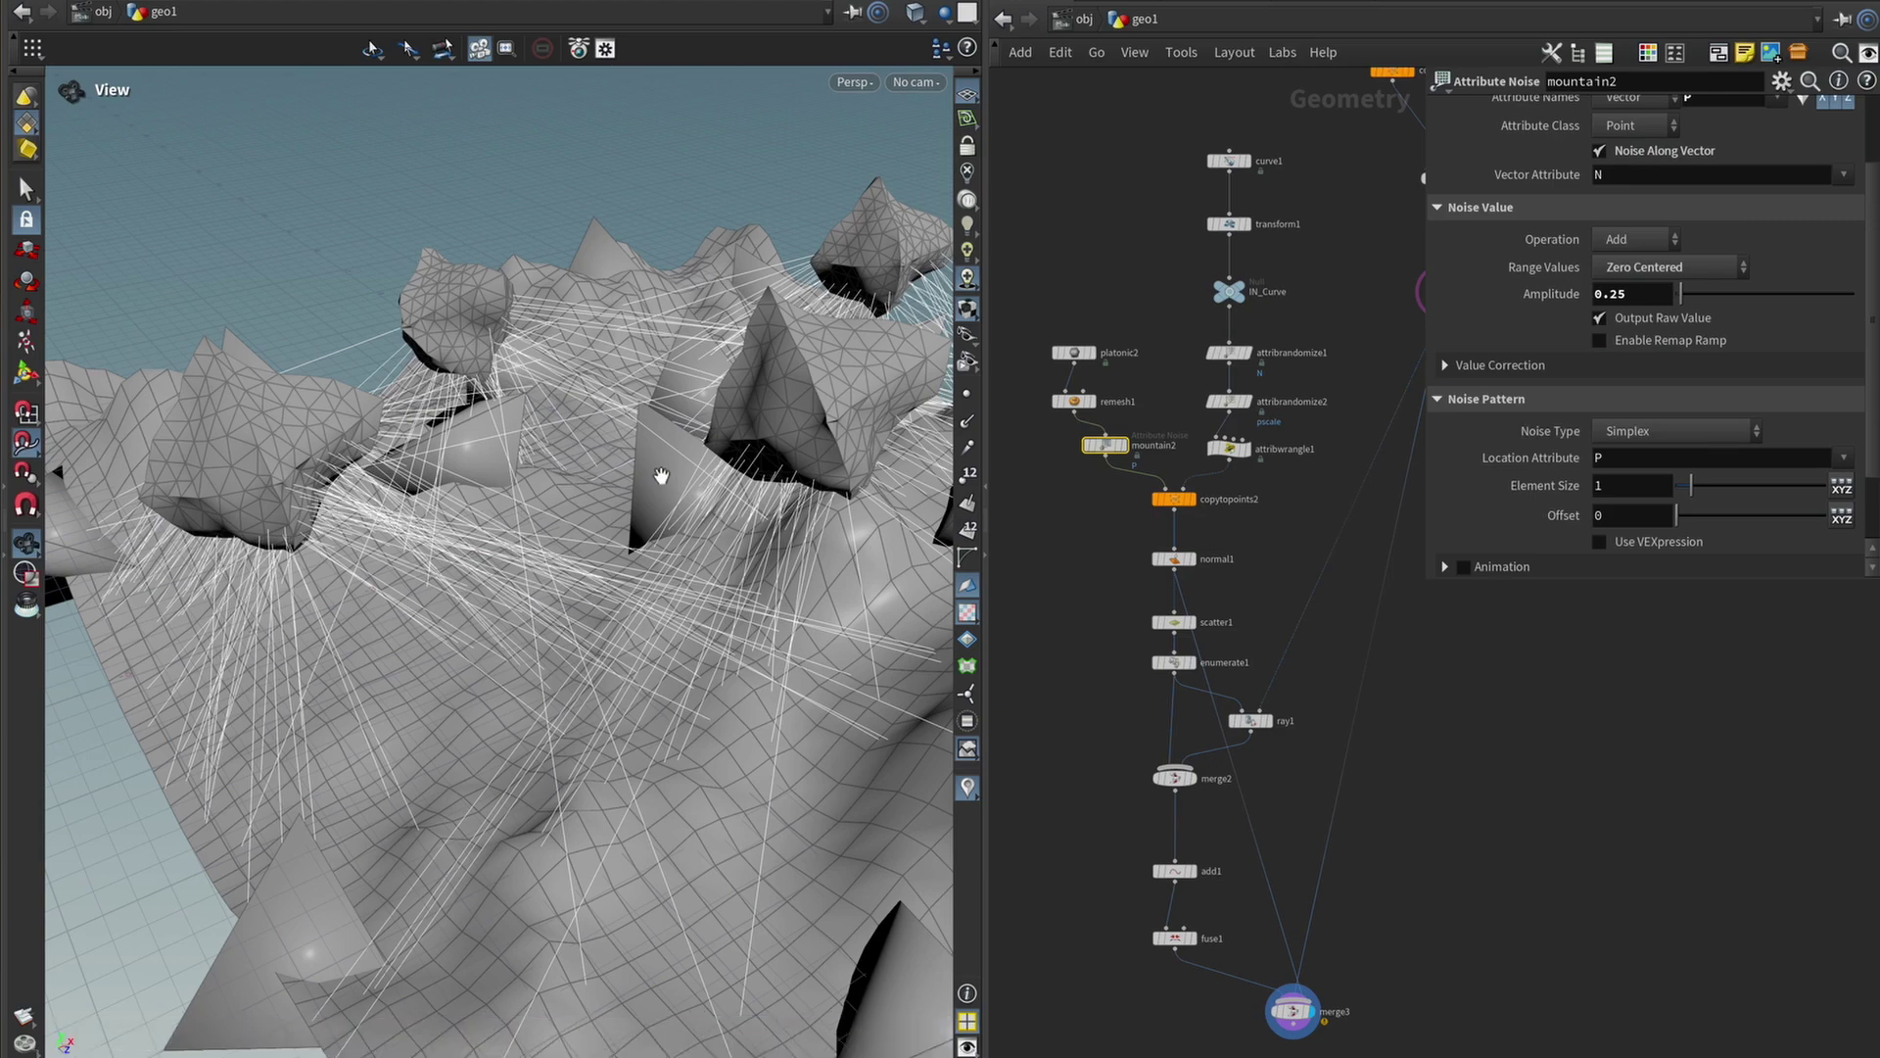
pyautogui.moveTo(1105, 446); pyautogui.dragTo(1073, 450)
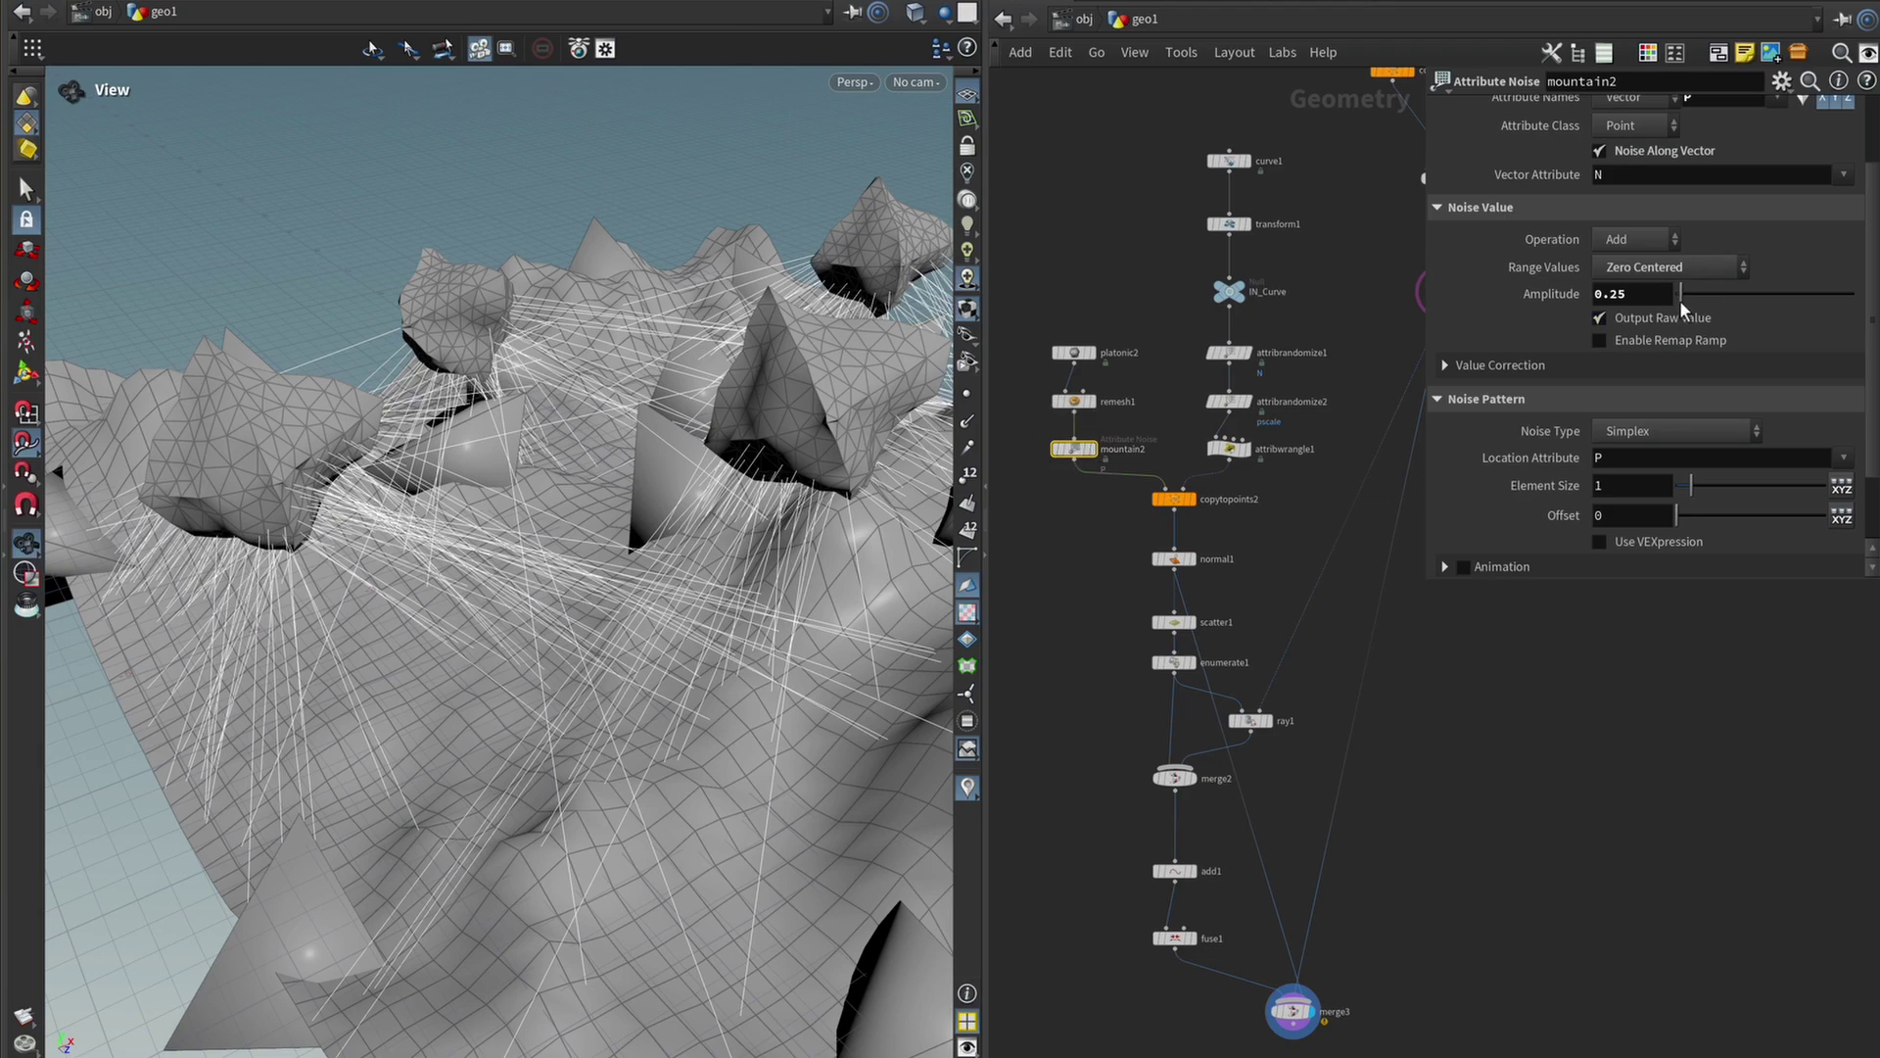
pyautogui.moveTo(1682, 308); pyautogui.dragTo(1653, 299)
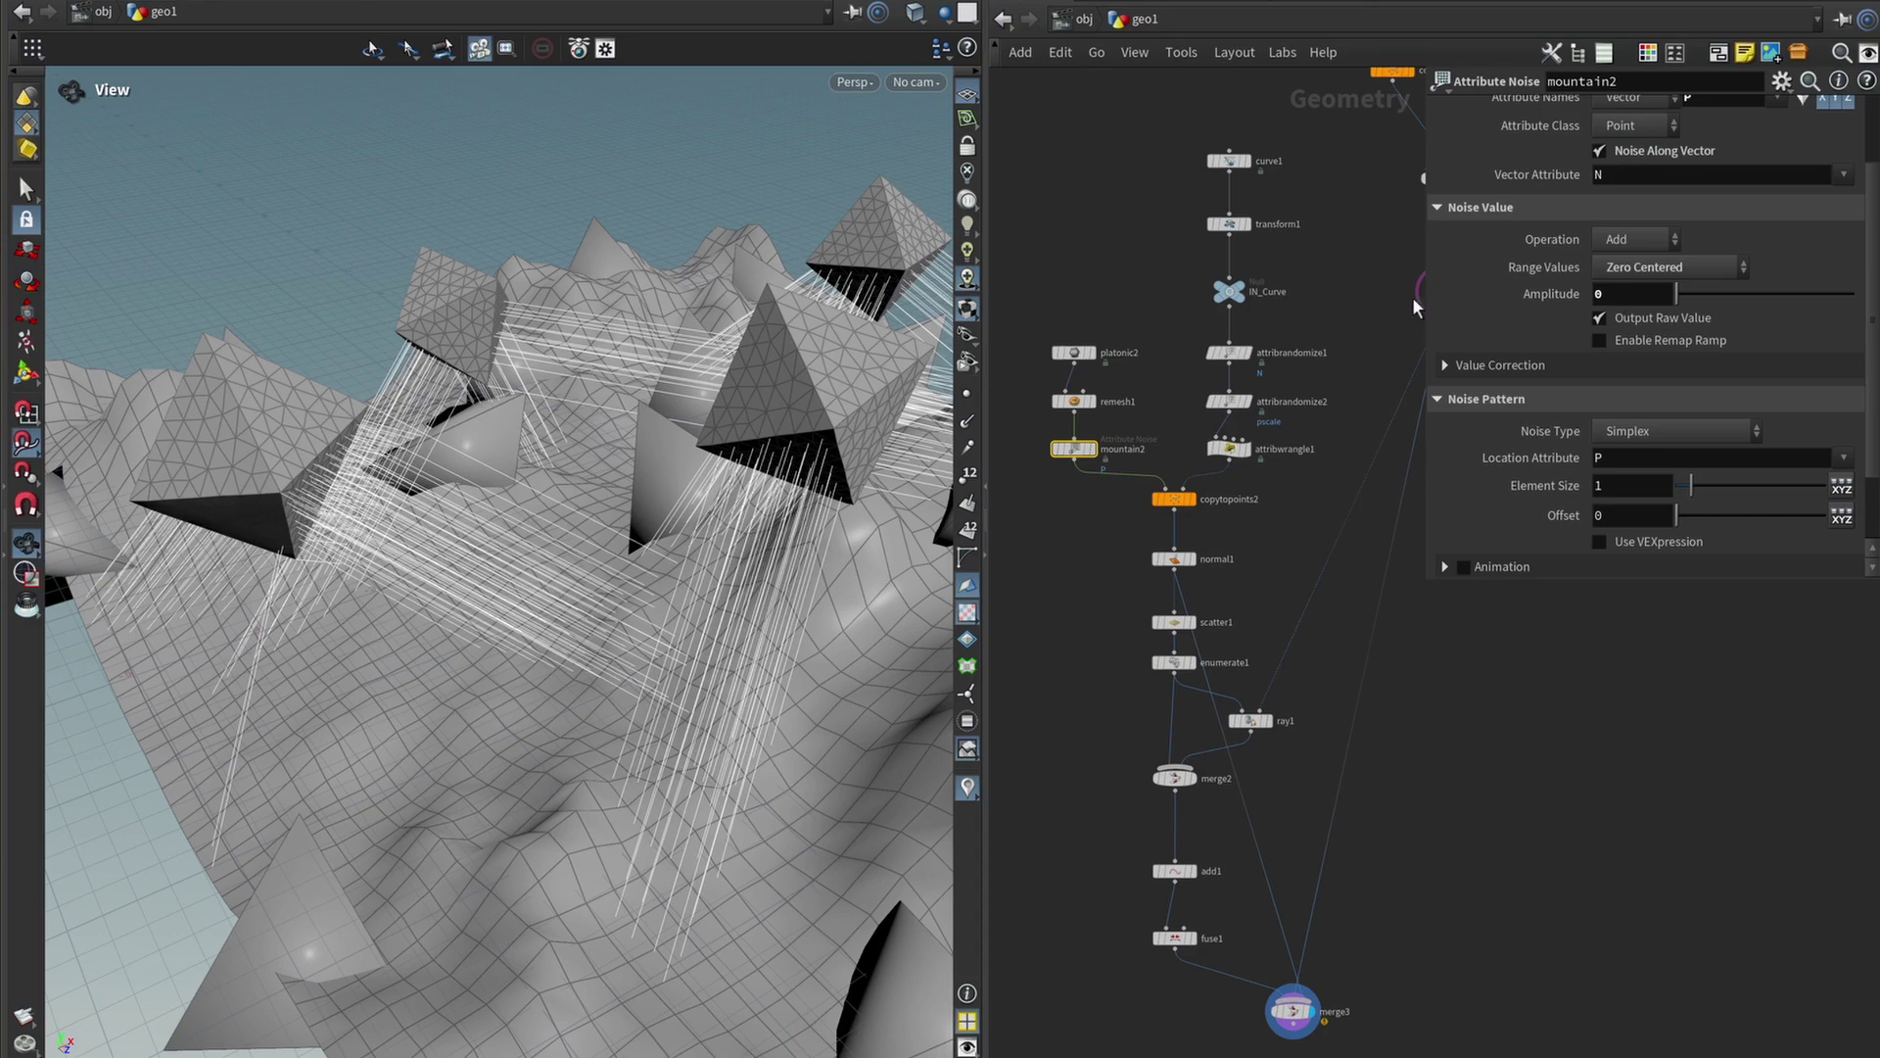
pyautogui.moveTo(1609, 298); pyautogui.dragTo(157, 291, button='middle')
pyautogui.moveTo(882, 489); pyautogui.dragTo(683, 504)
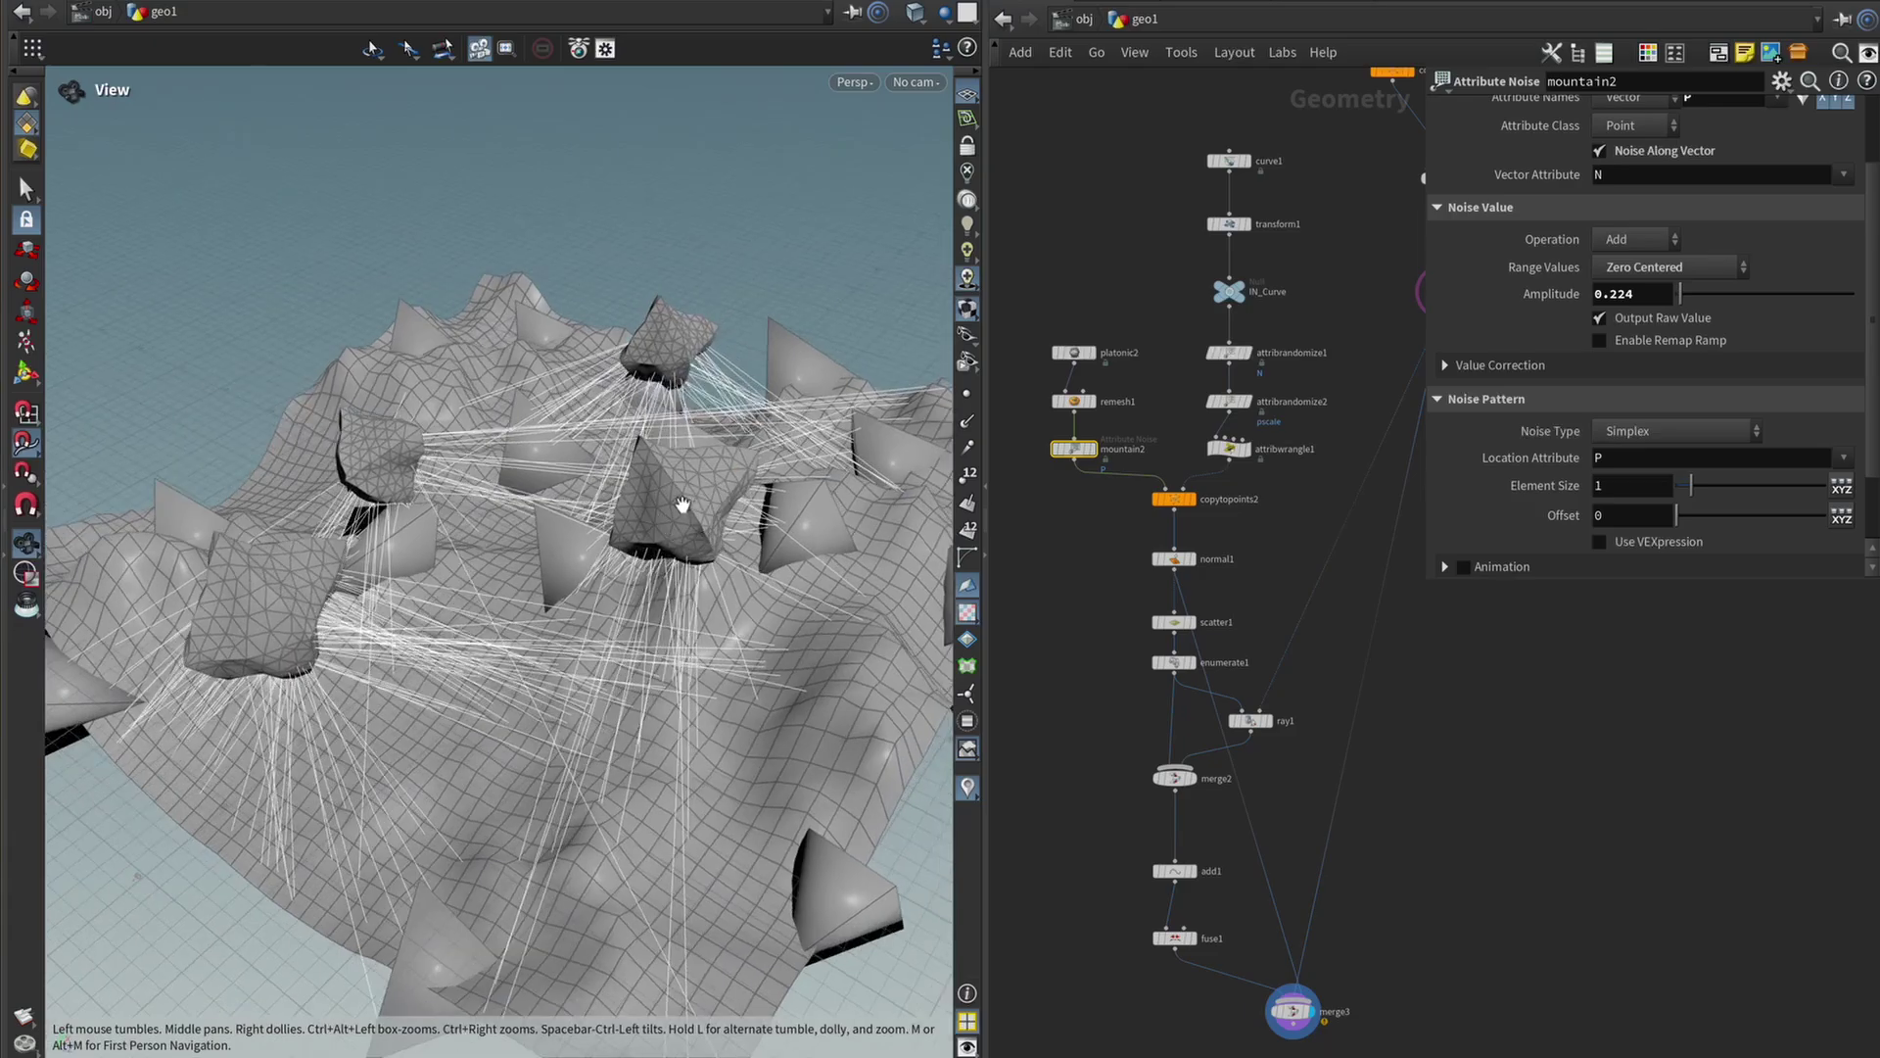